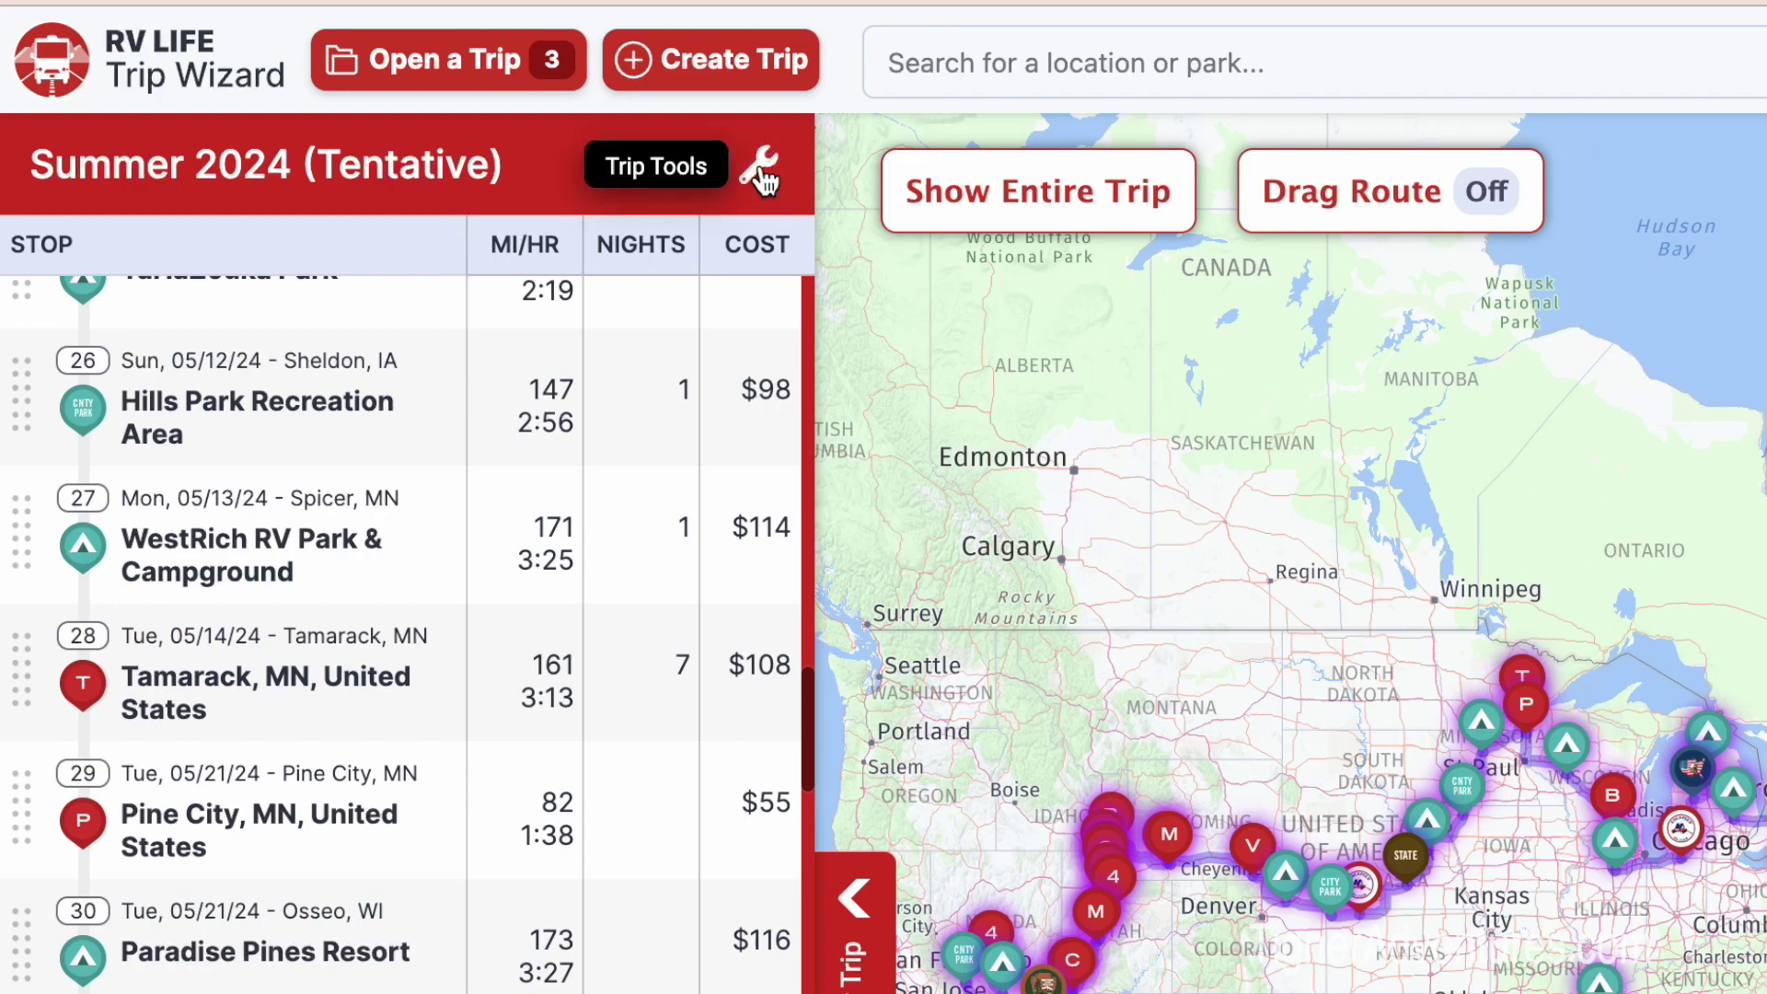
Open the display pin preferences from the Summer 2024 trip's tools.
click(764, 171)
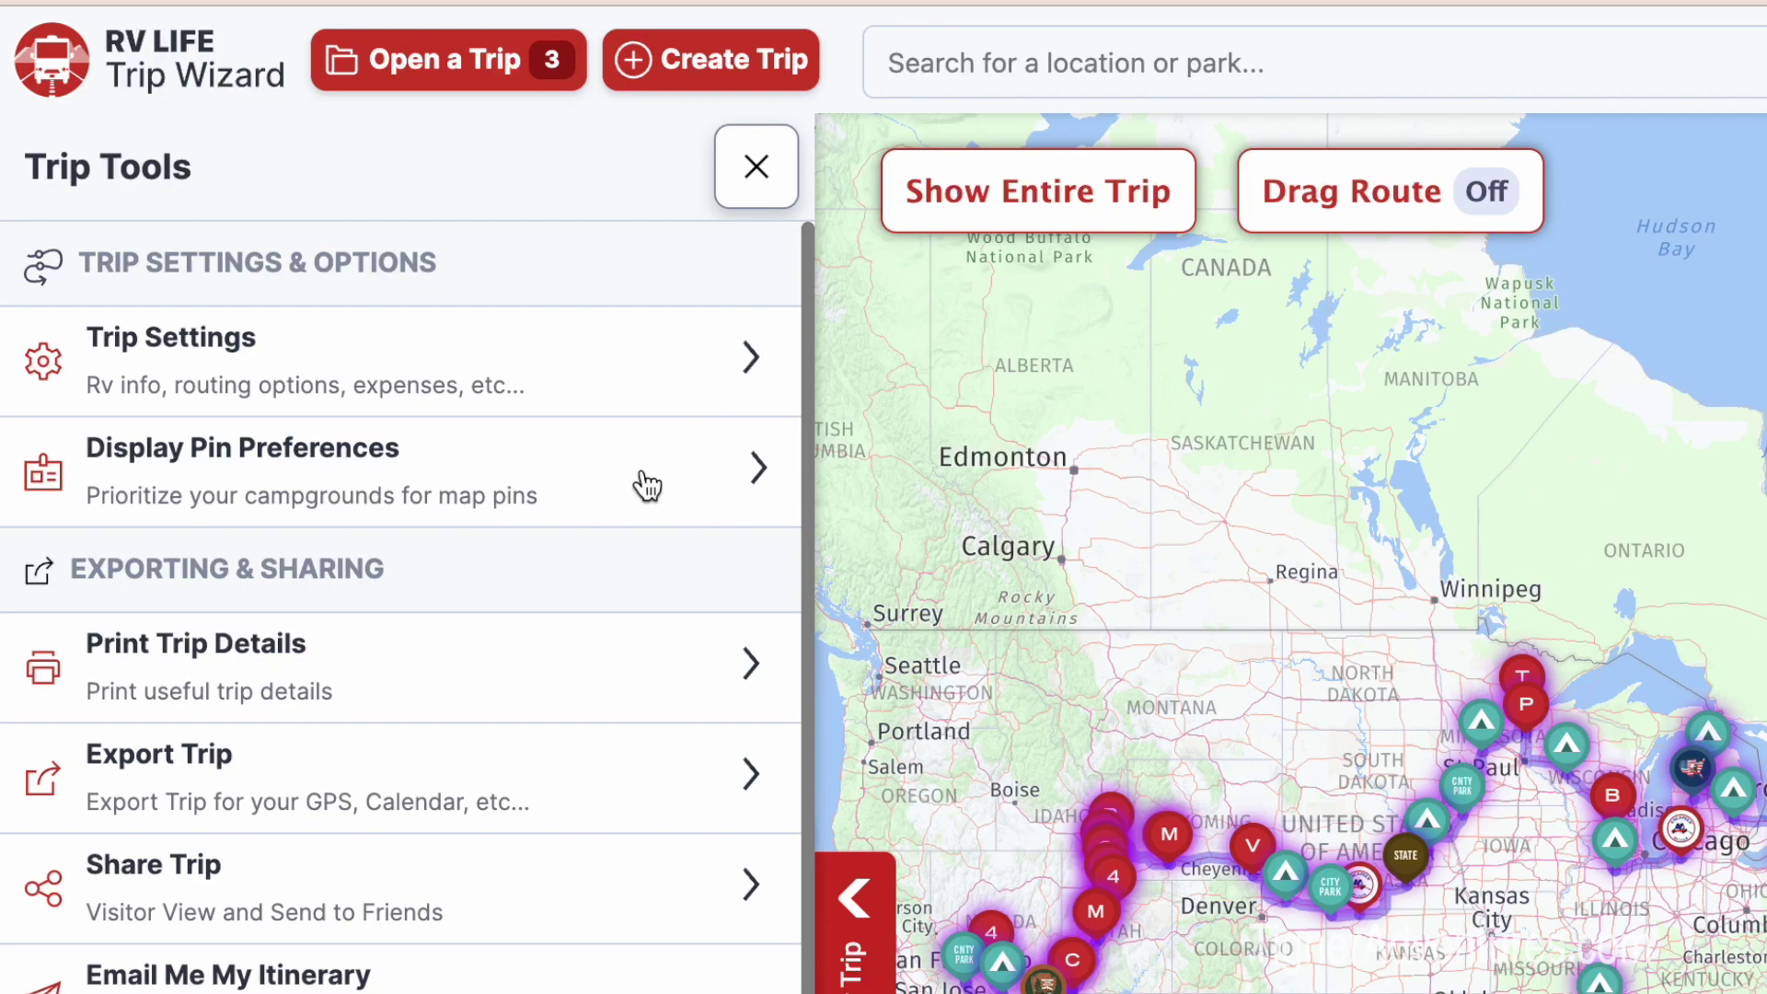
click(732, 472)
scroll(448, 285, down, 1)
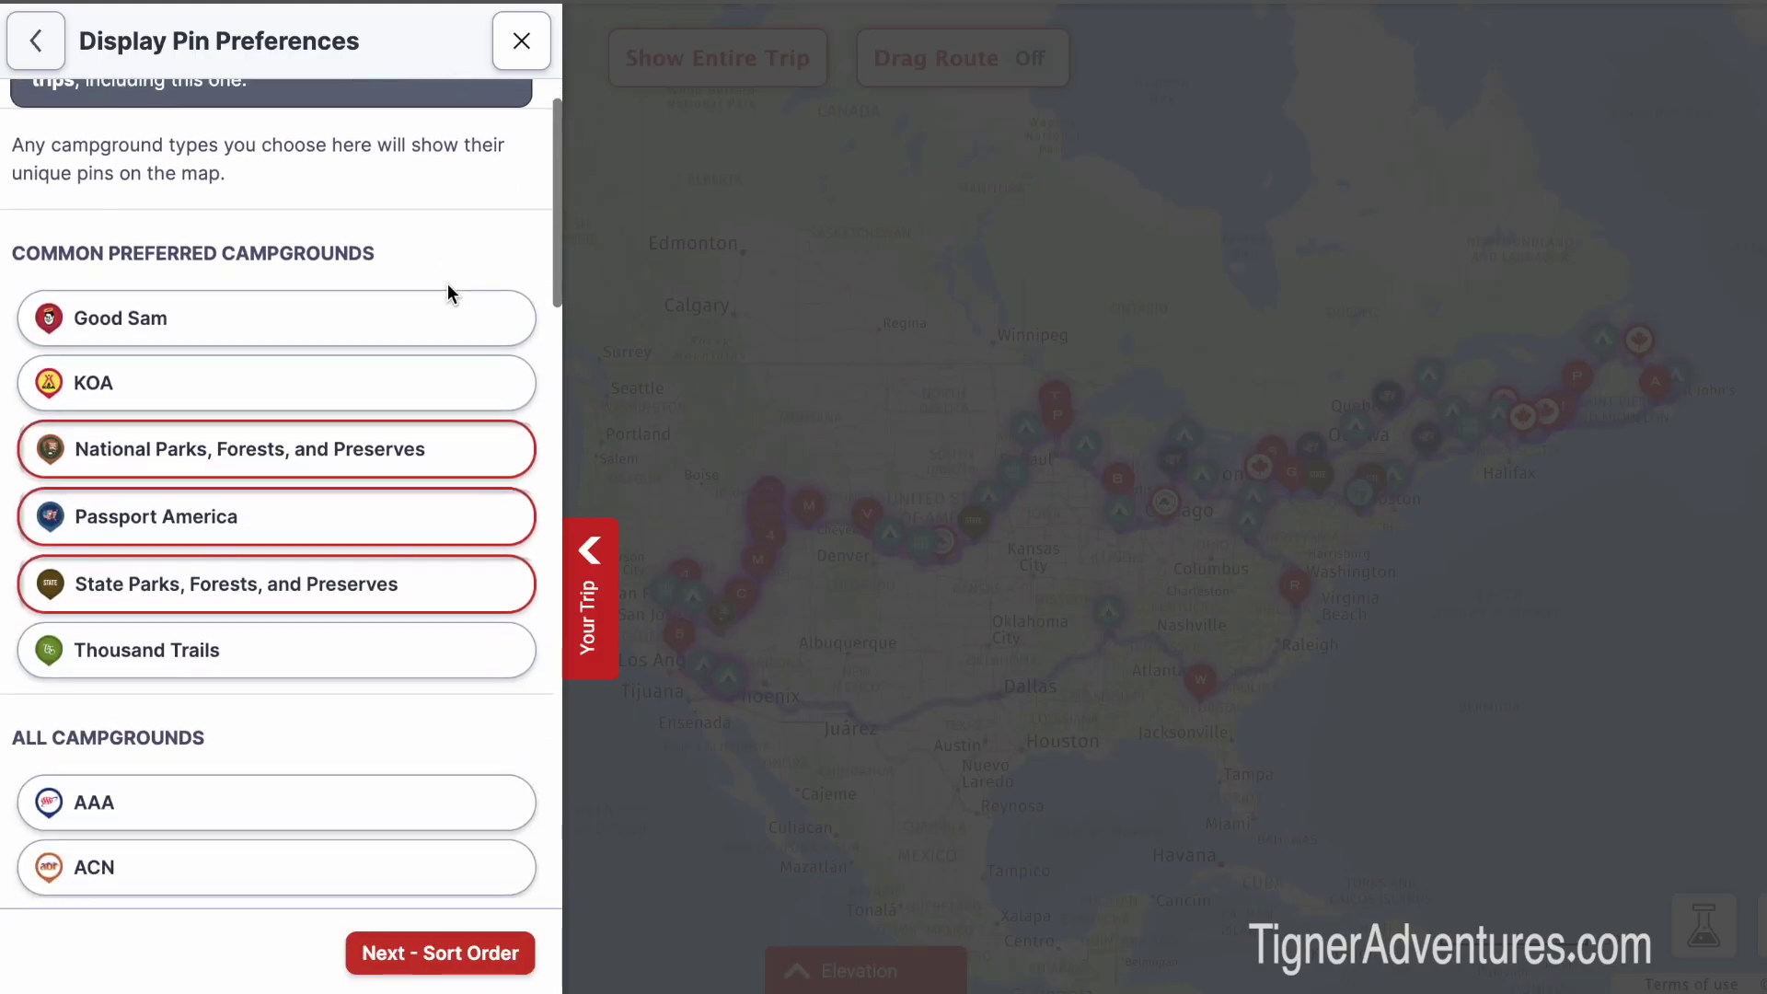
Examine which campground types are selected as preferred in both the common and full campground lists.
scroll(447, 293, down, 3)
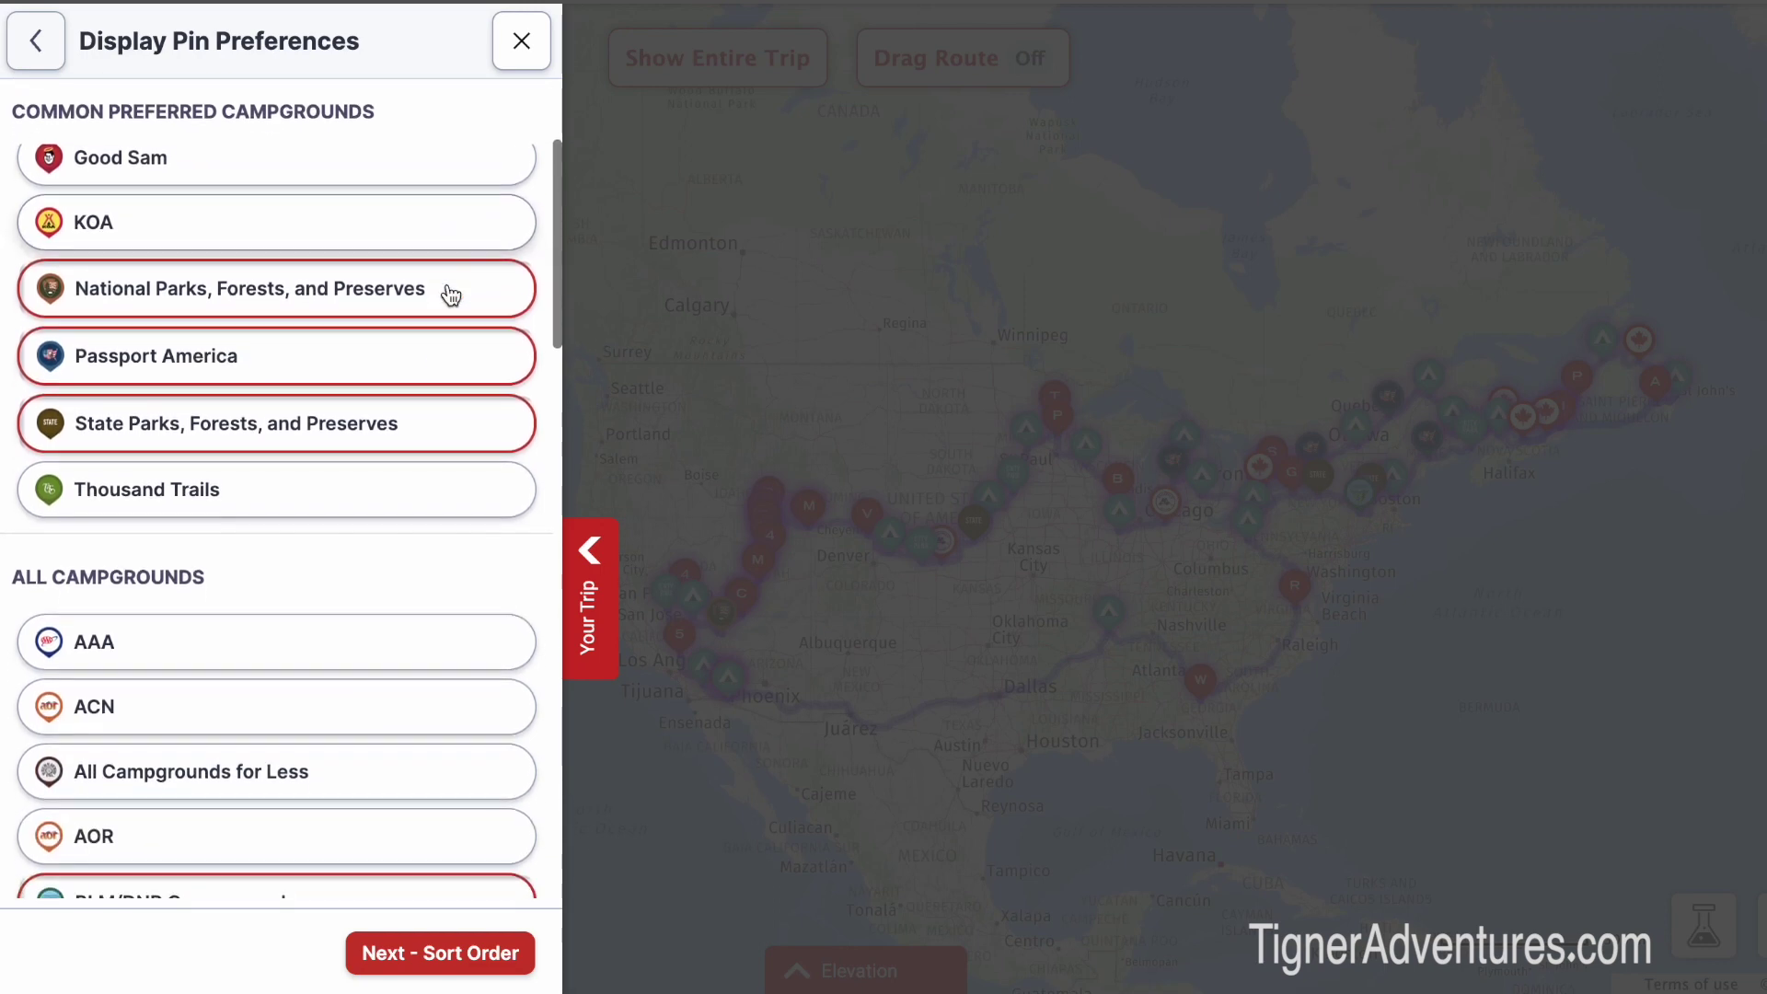
scroll(446, 288, up, 1)
scroll(420, 210, down, 1)
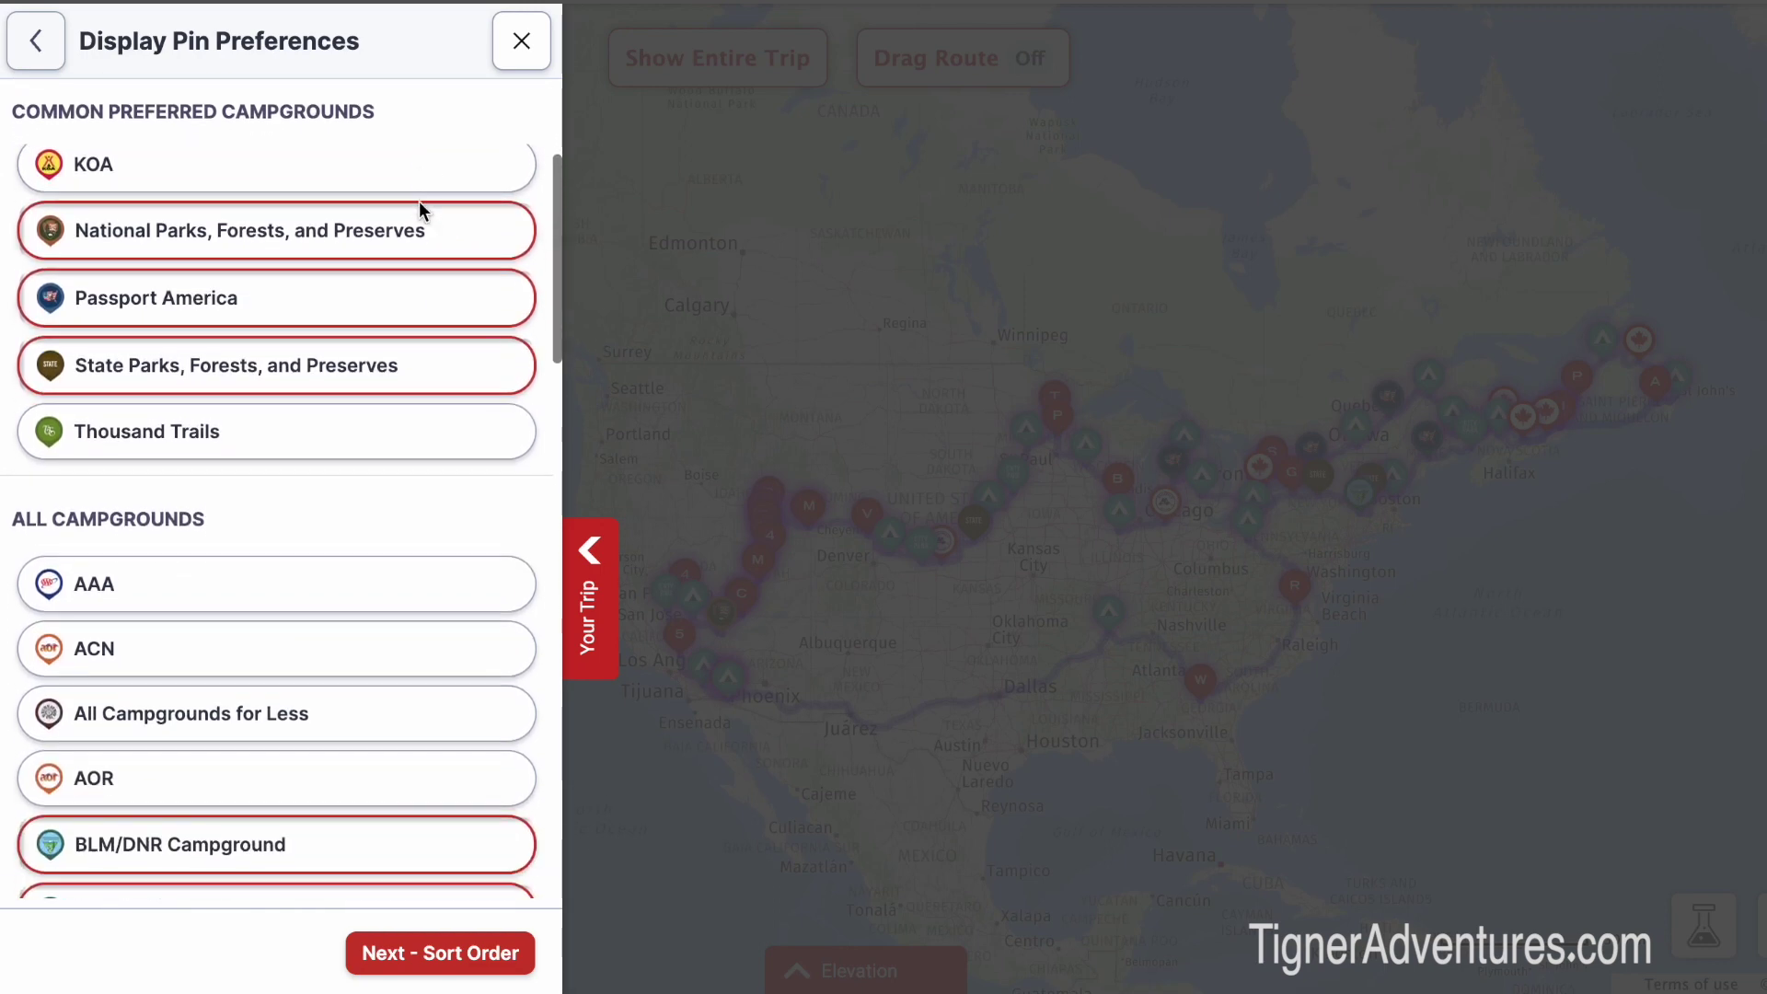
scroll(418, 209, up, 1)
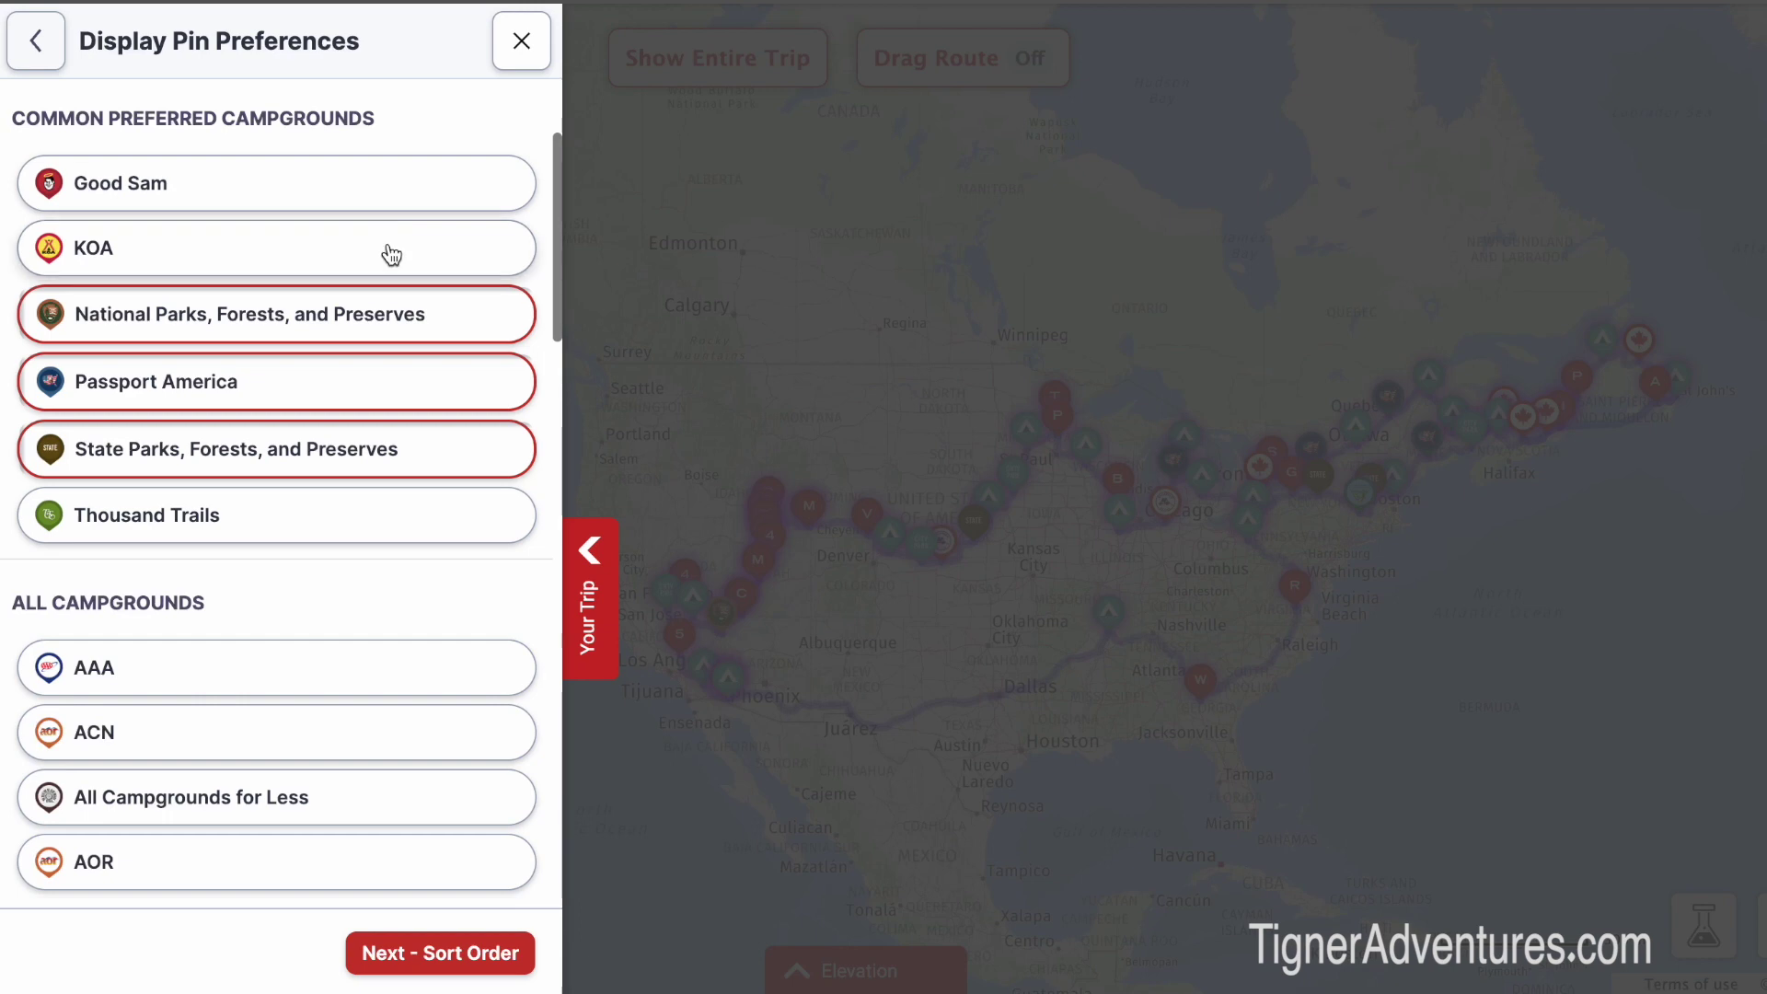
scroll(384, 333, down, 2)
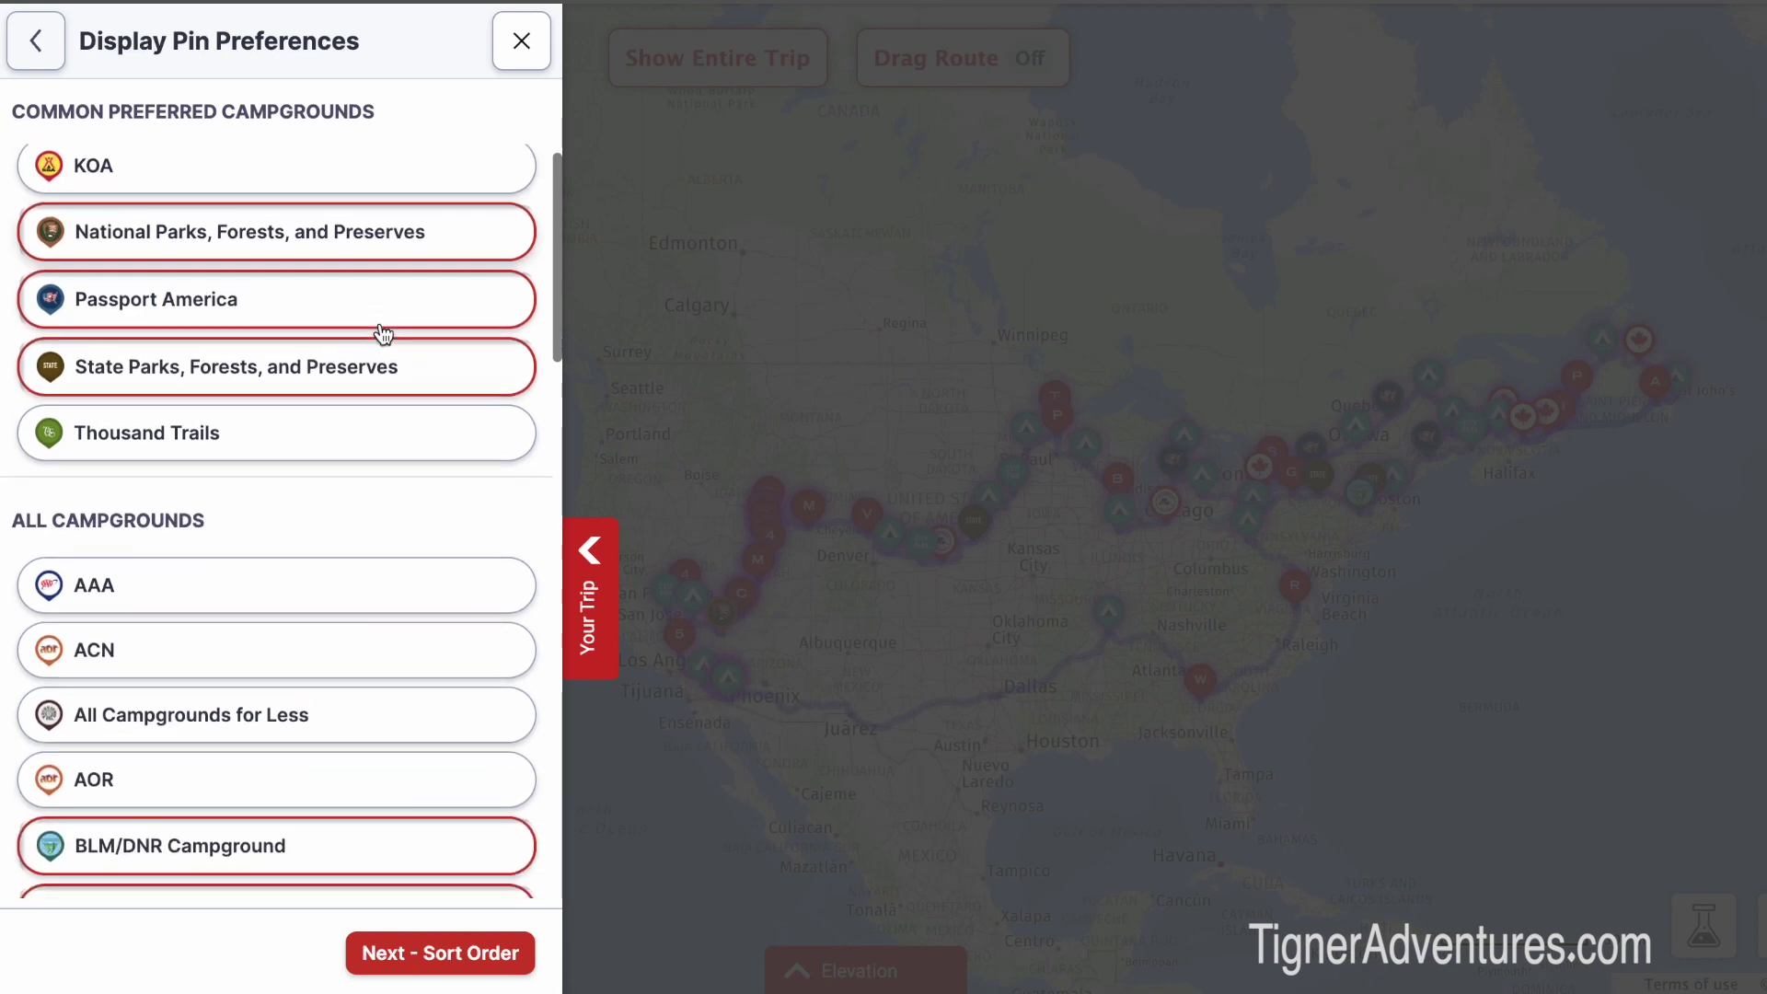
scroll(385, 334, down, 3)
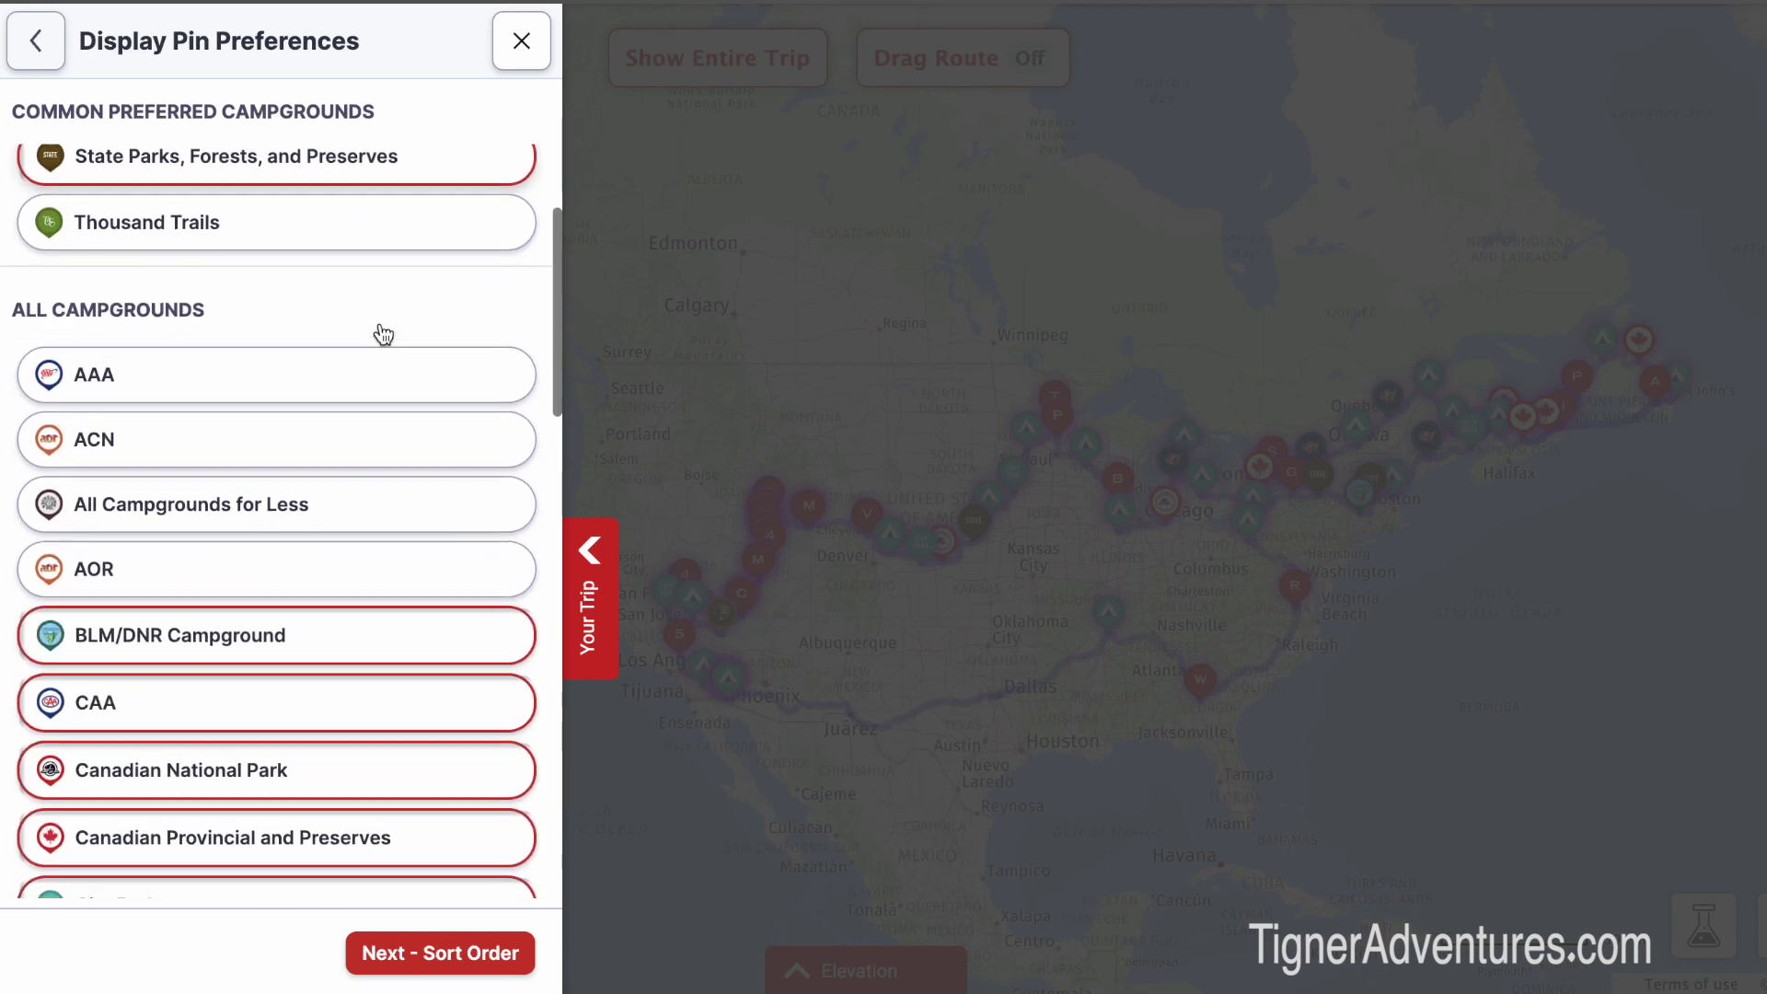
scroll(385, 333, down, 2)
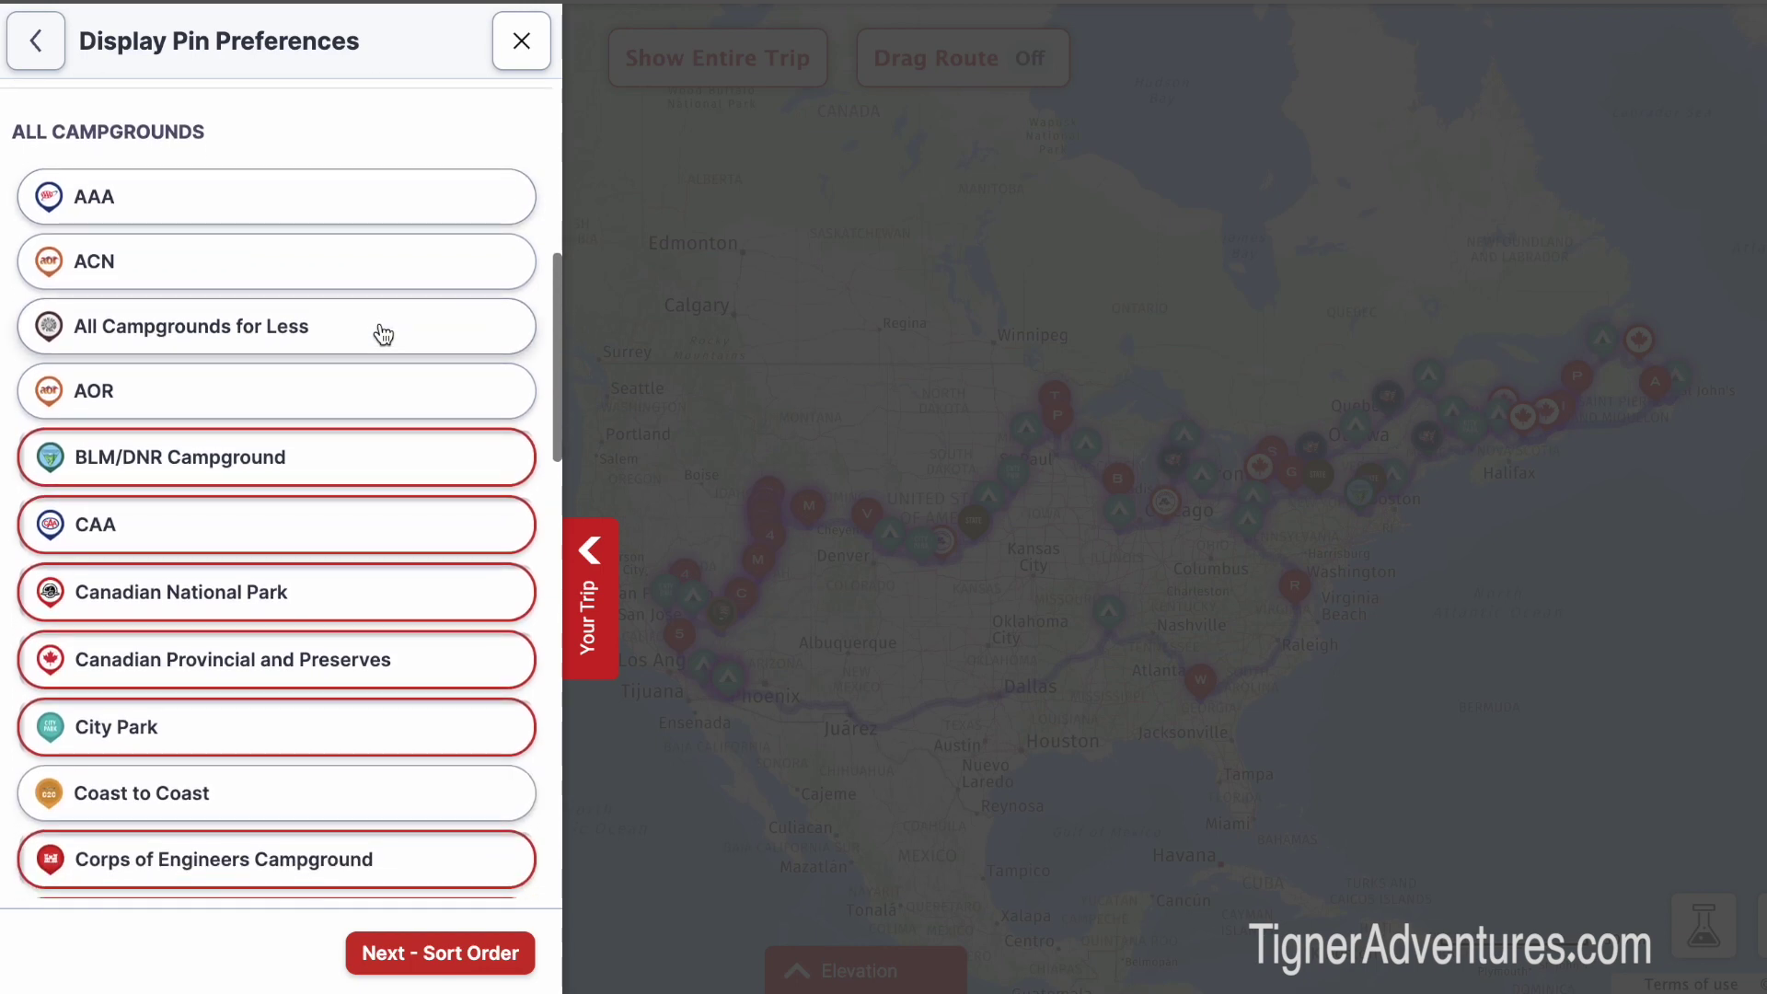
scroll(385, 334, down, 2)
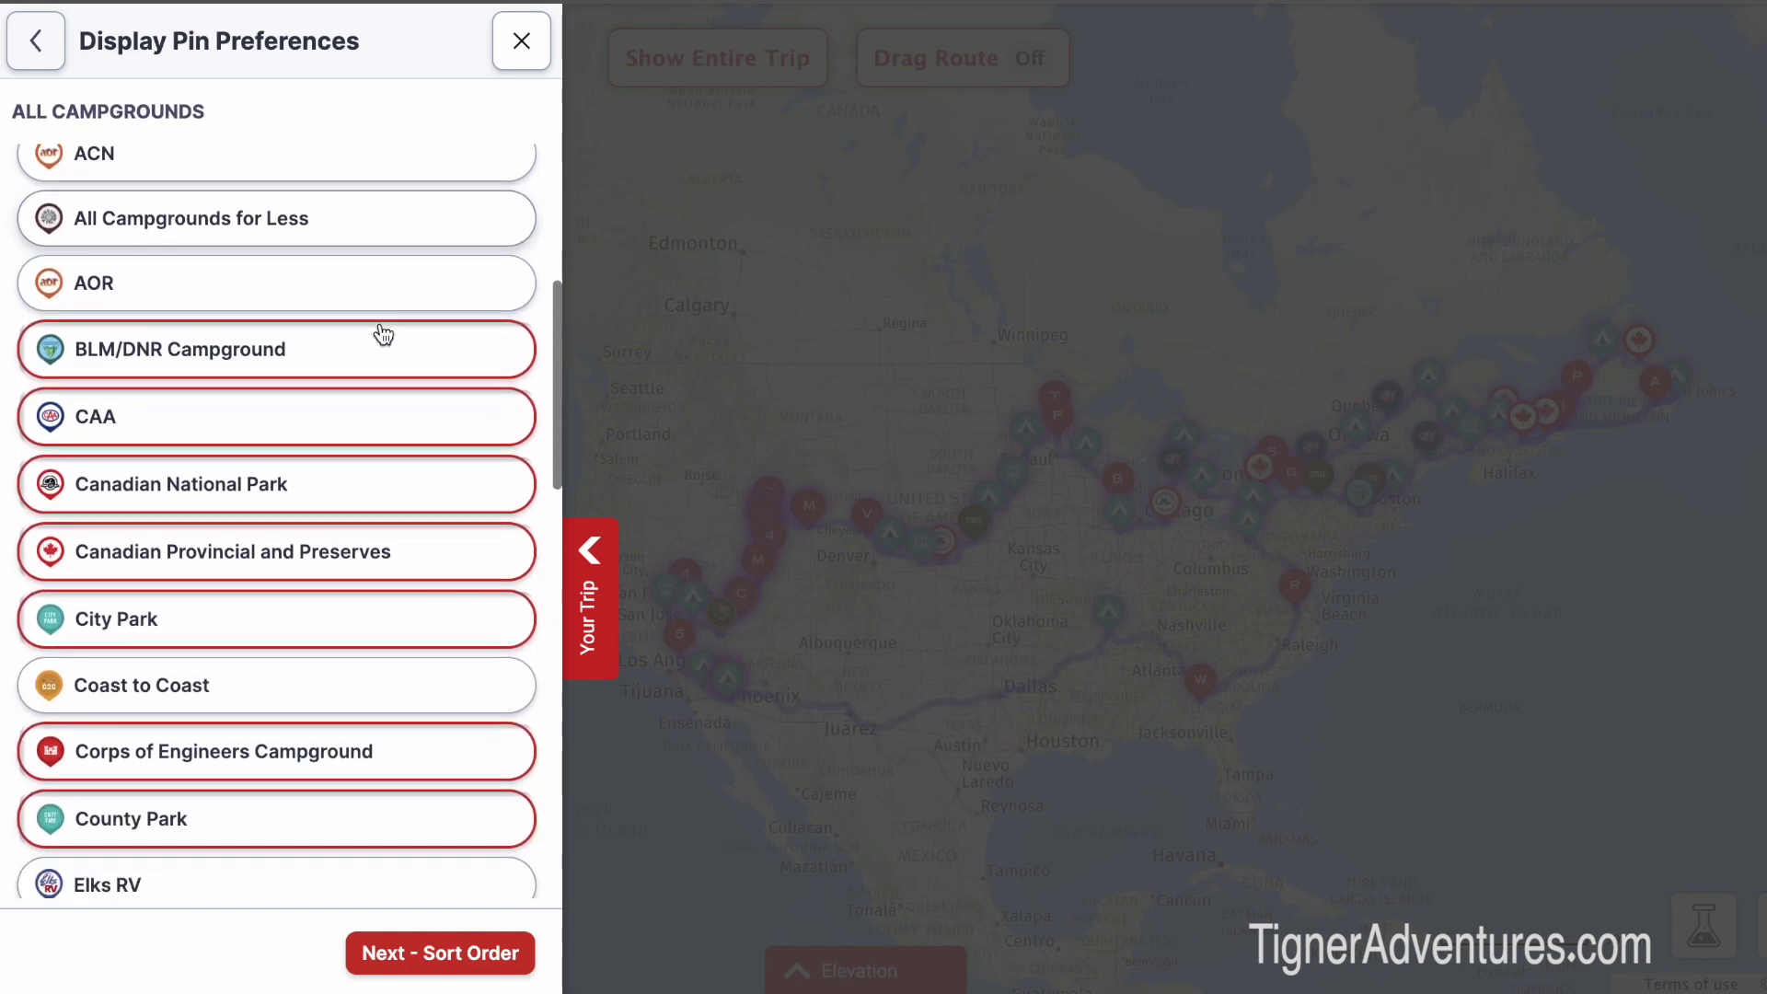
scroll(385, 333, down, 2)
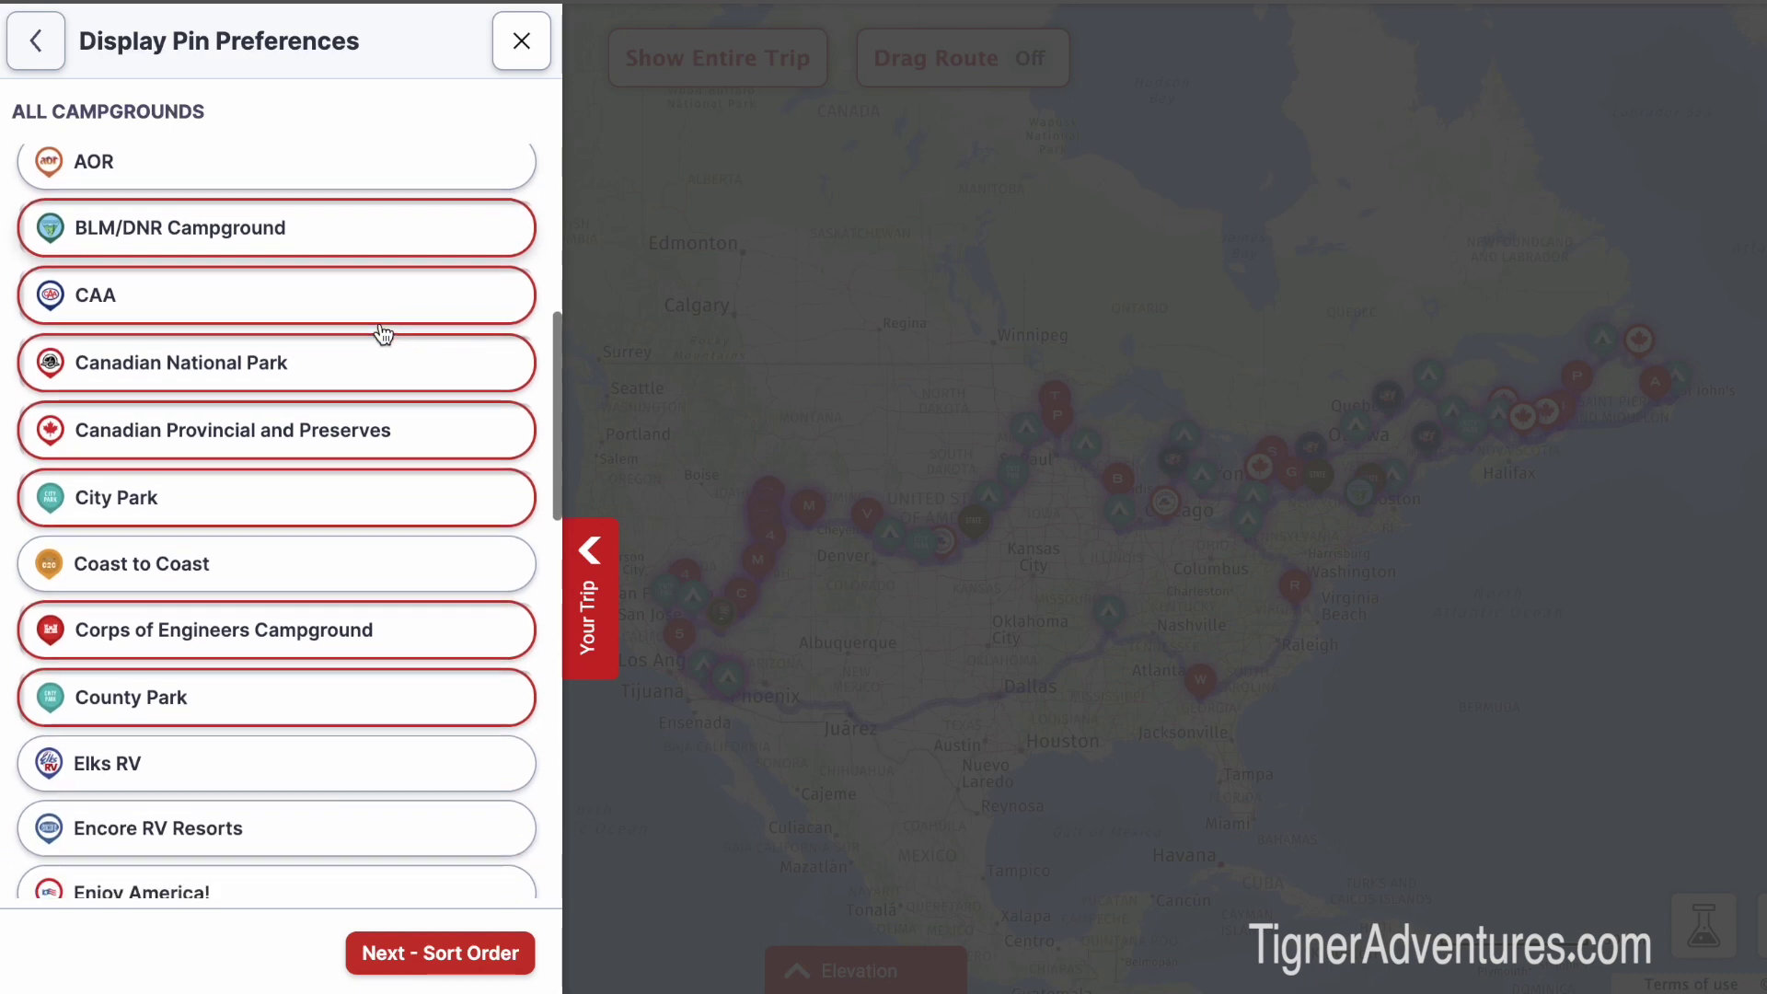
scroll(384, 333, down, 2)
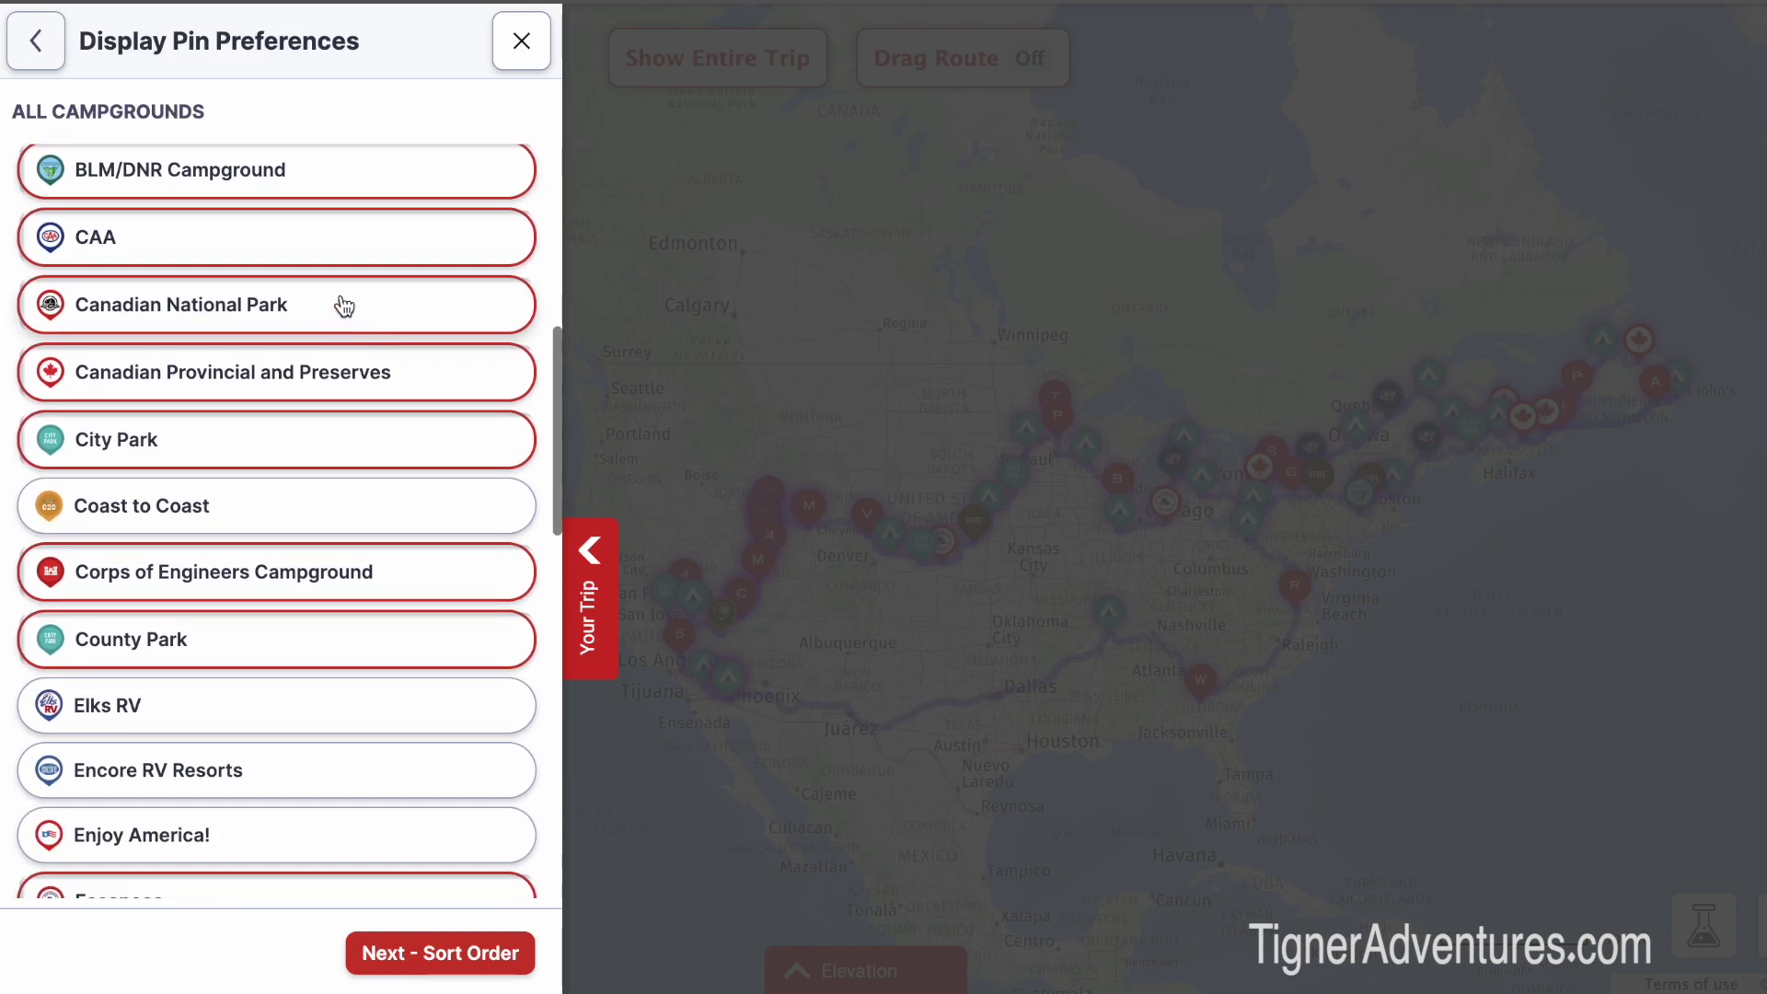
scroll(344, 307, down, 3)
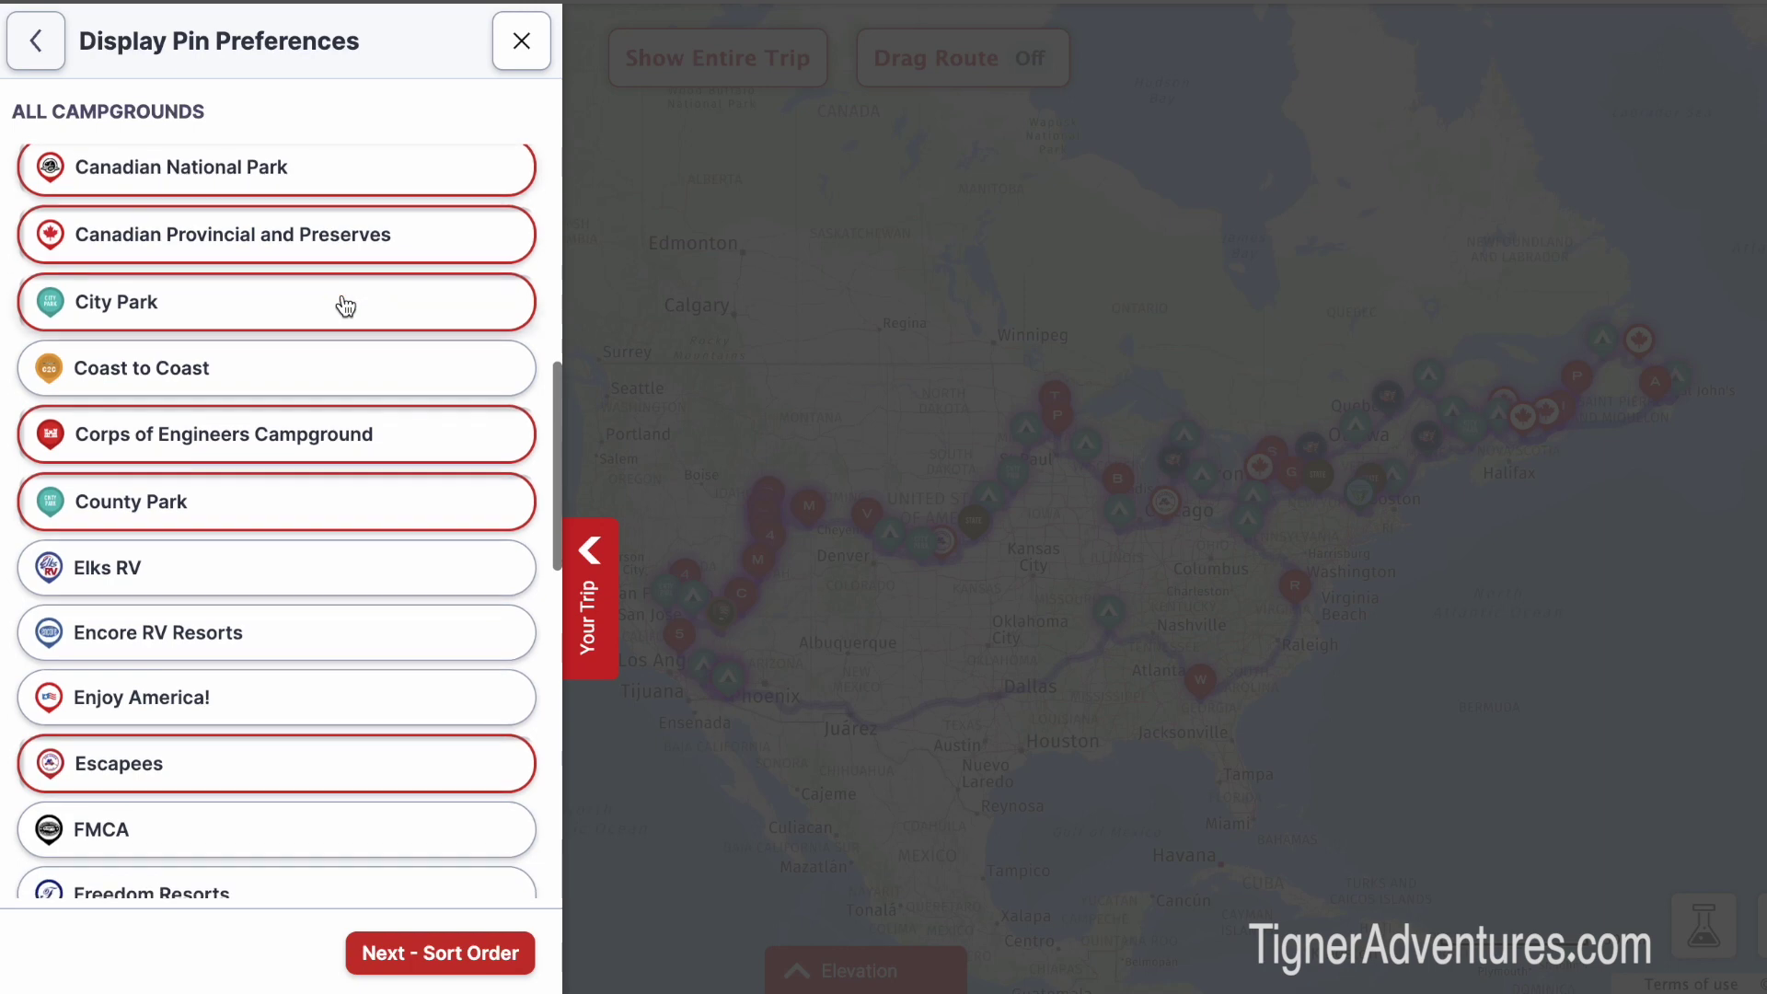
scroll(346, 307, down, 6)
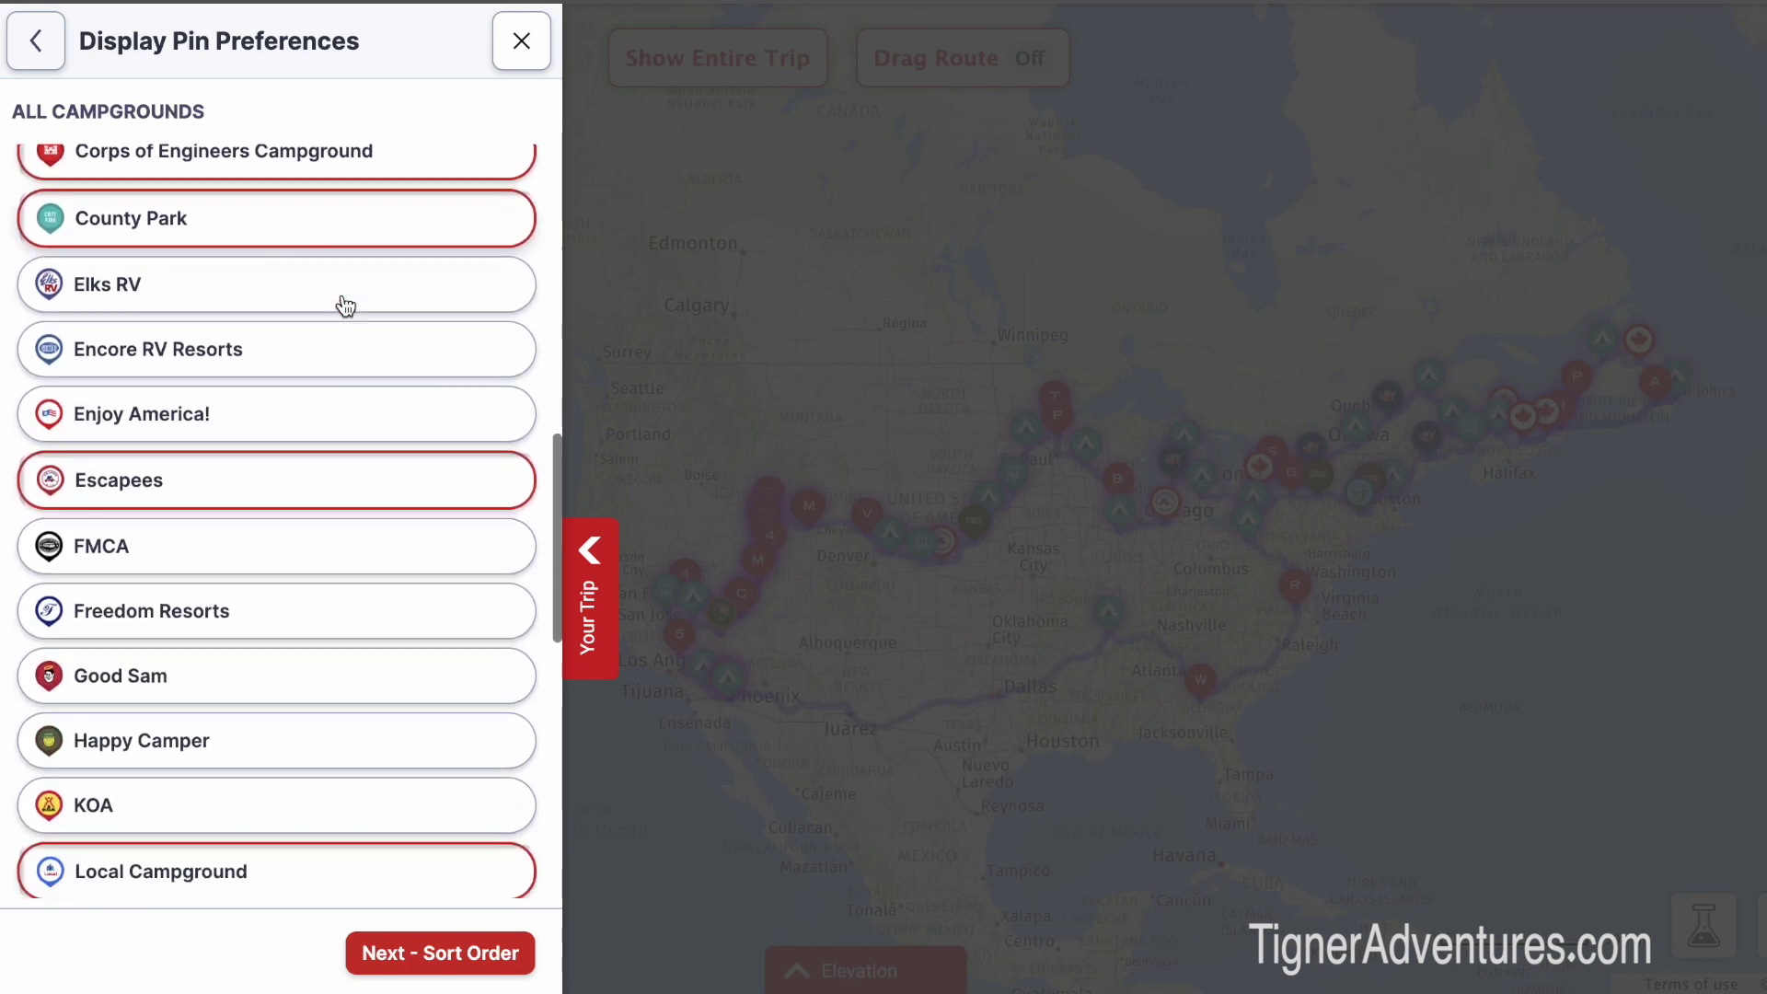
scroll(345, 307, down, 5)
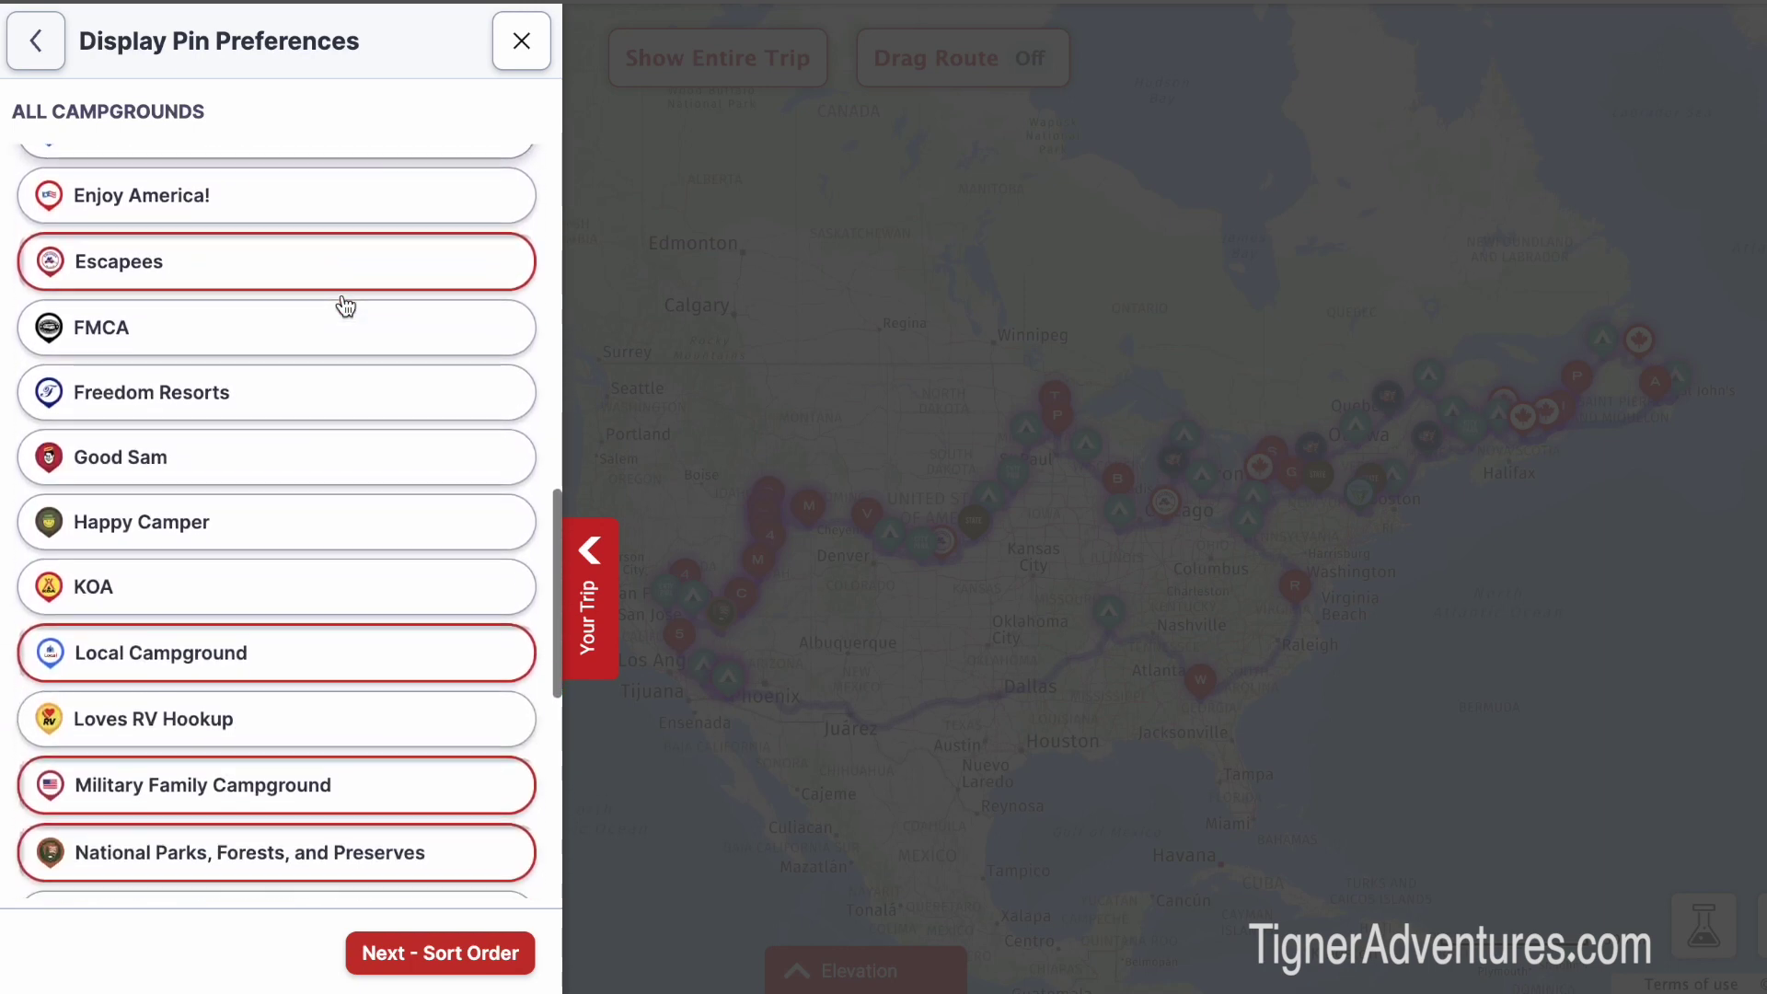
scroll(345, 306, down, 7)
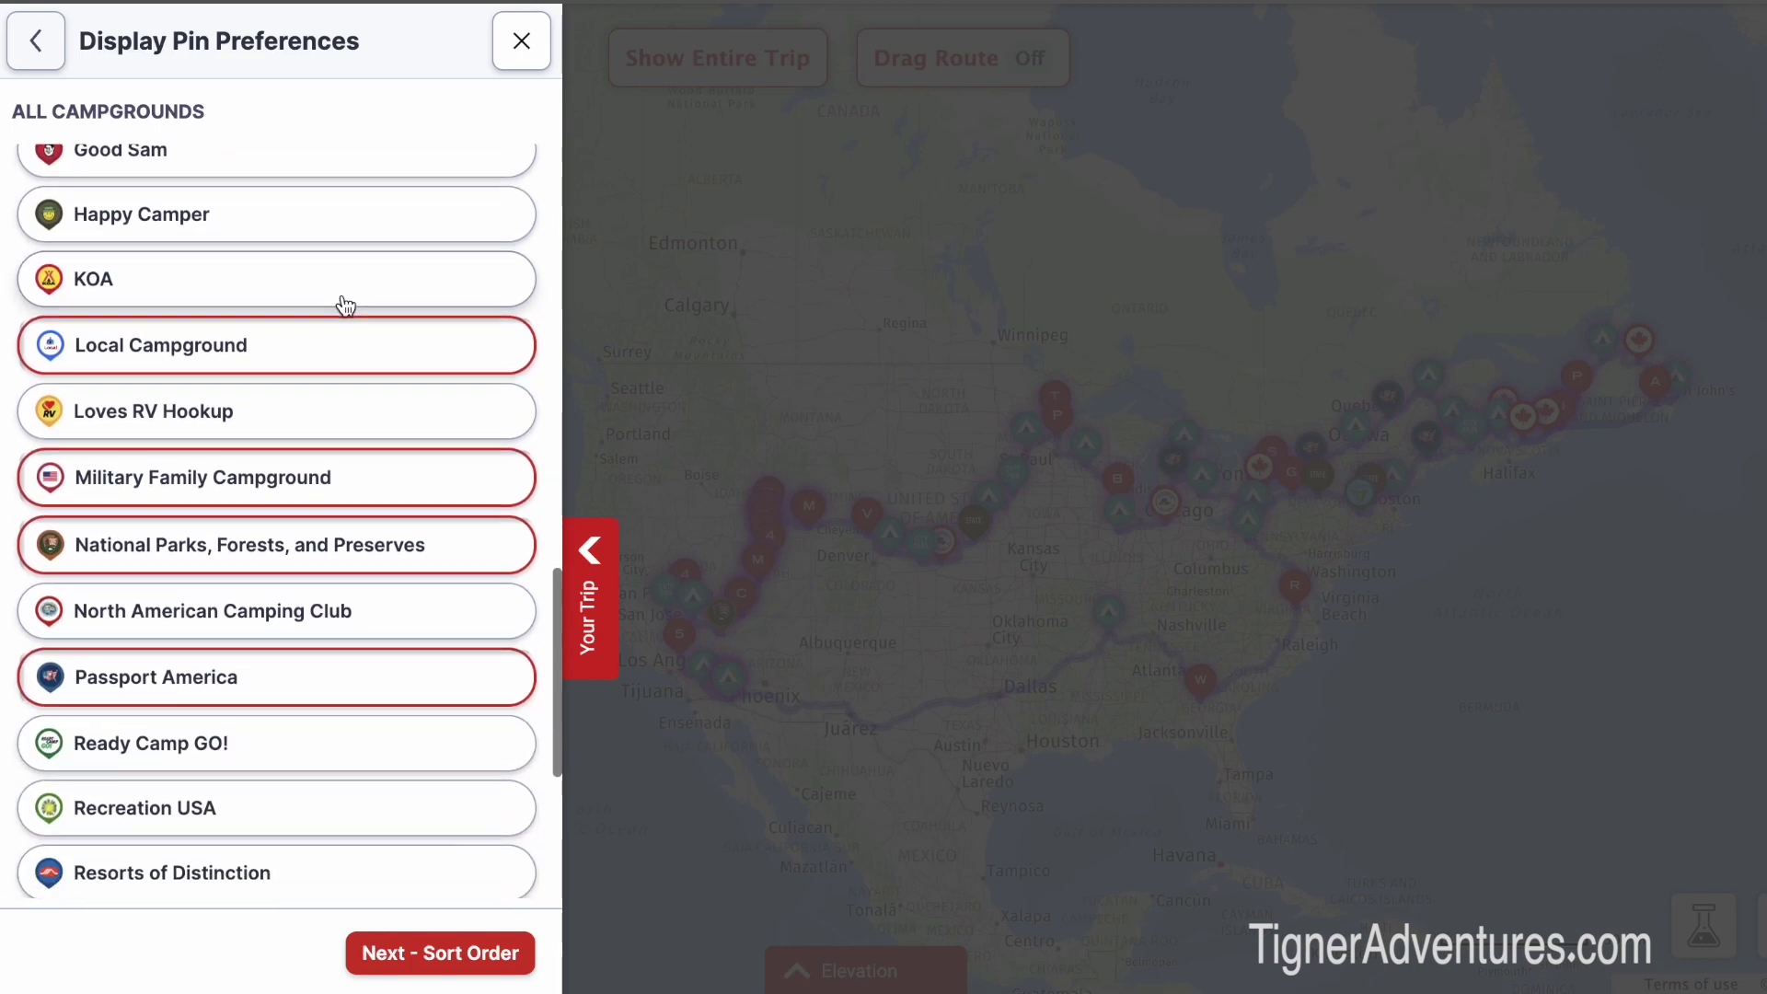
scroll(345, 307, down, 7)
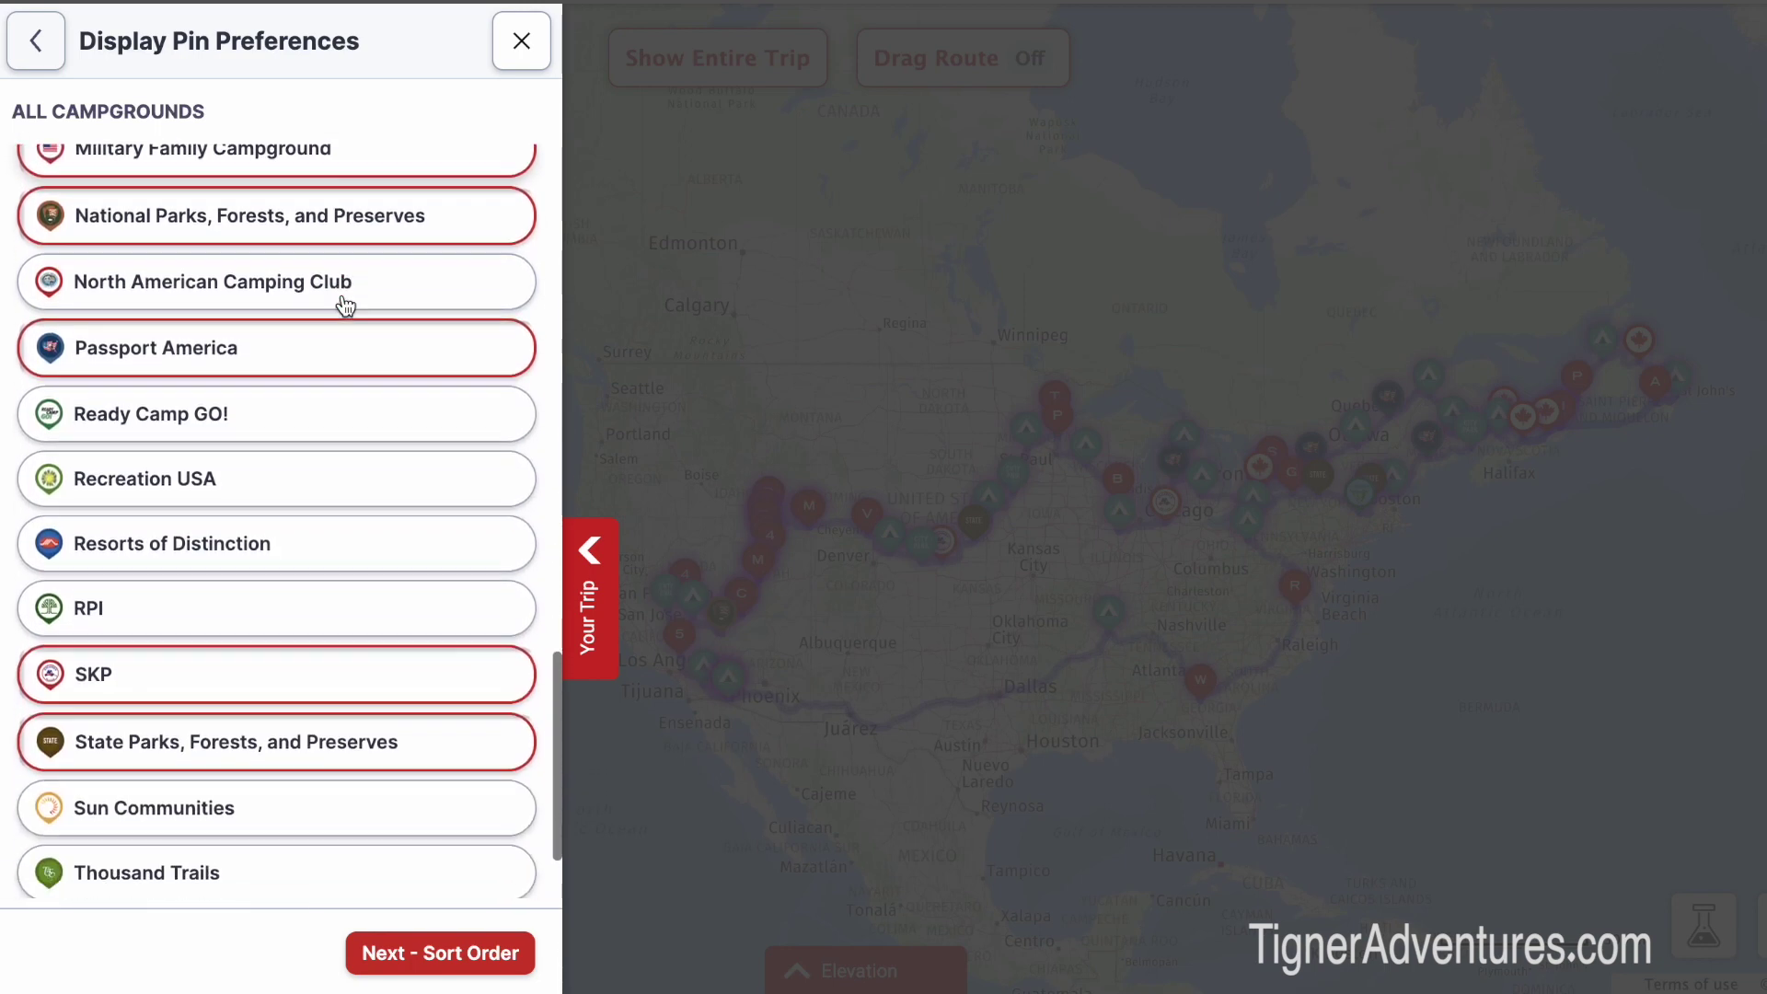
scroll(344, 303, down, 1)
scroll(344, 304, down, 2)
scroll(346, 301, up, 4)
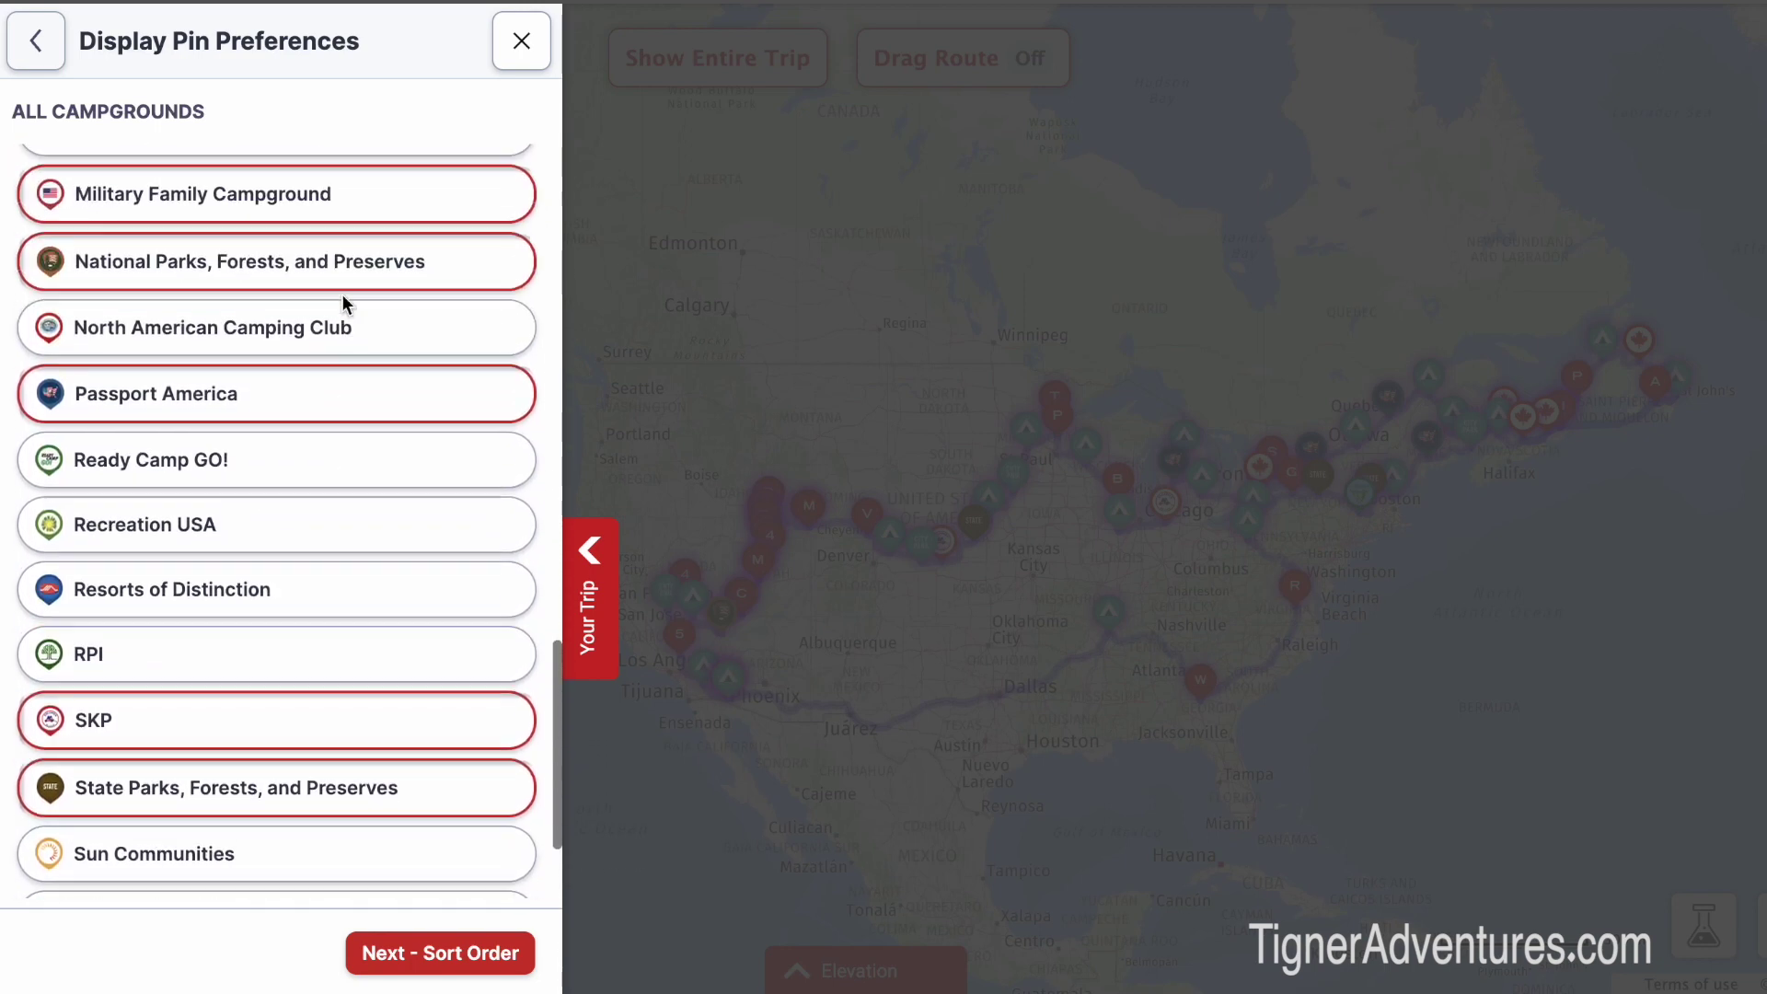
scroll(342, 301, up, 20)
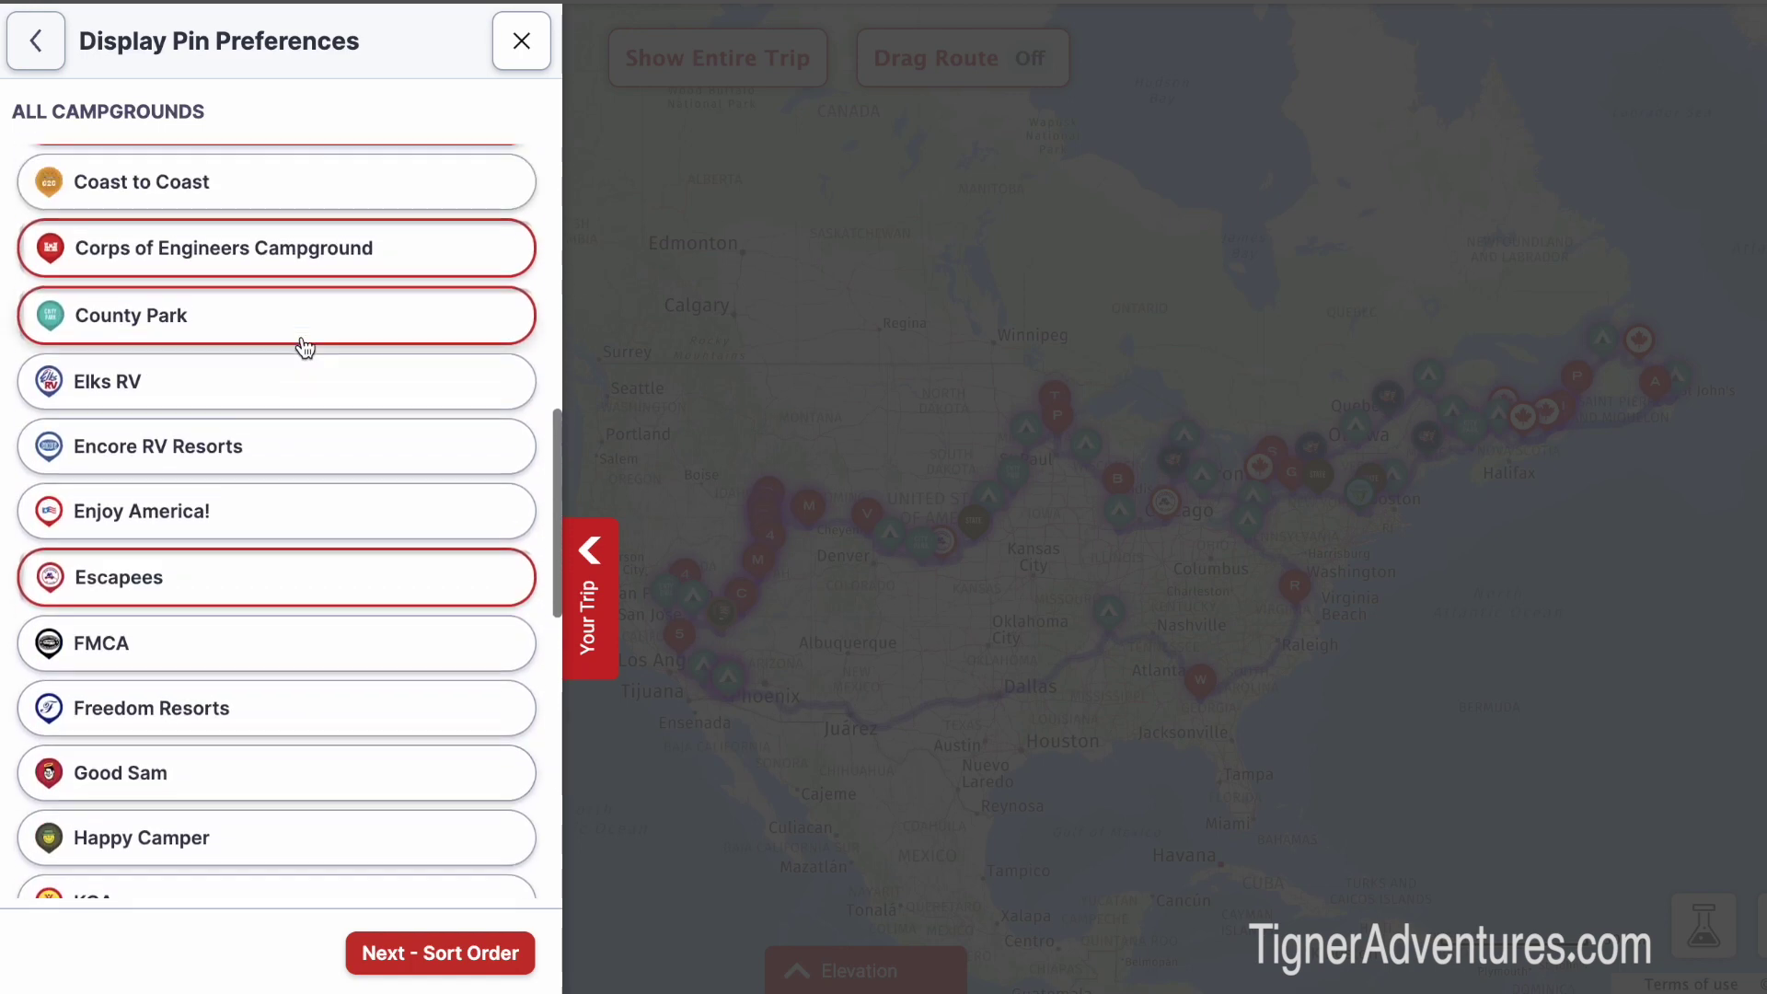
scroll(305, 346, up, 1)
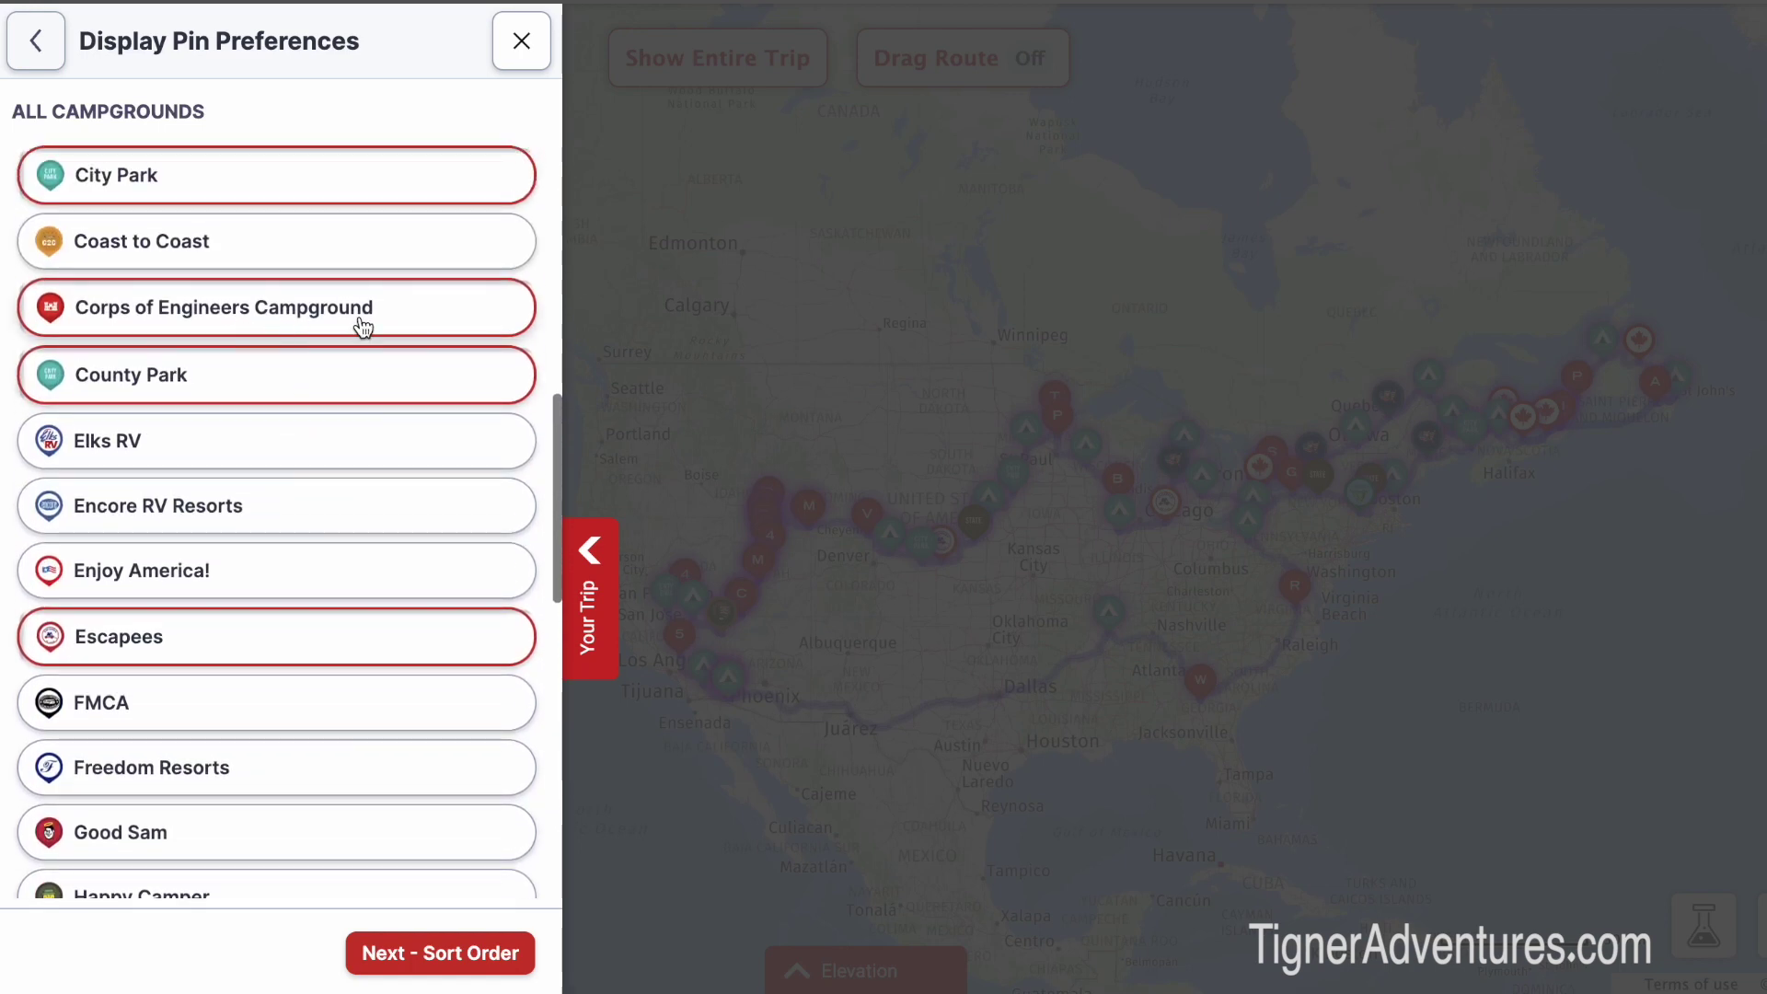
scroll(361, 345, down, 10)
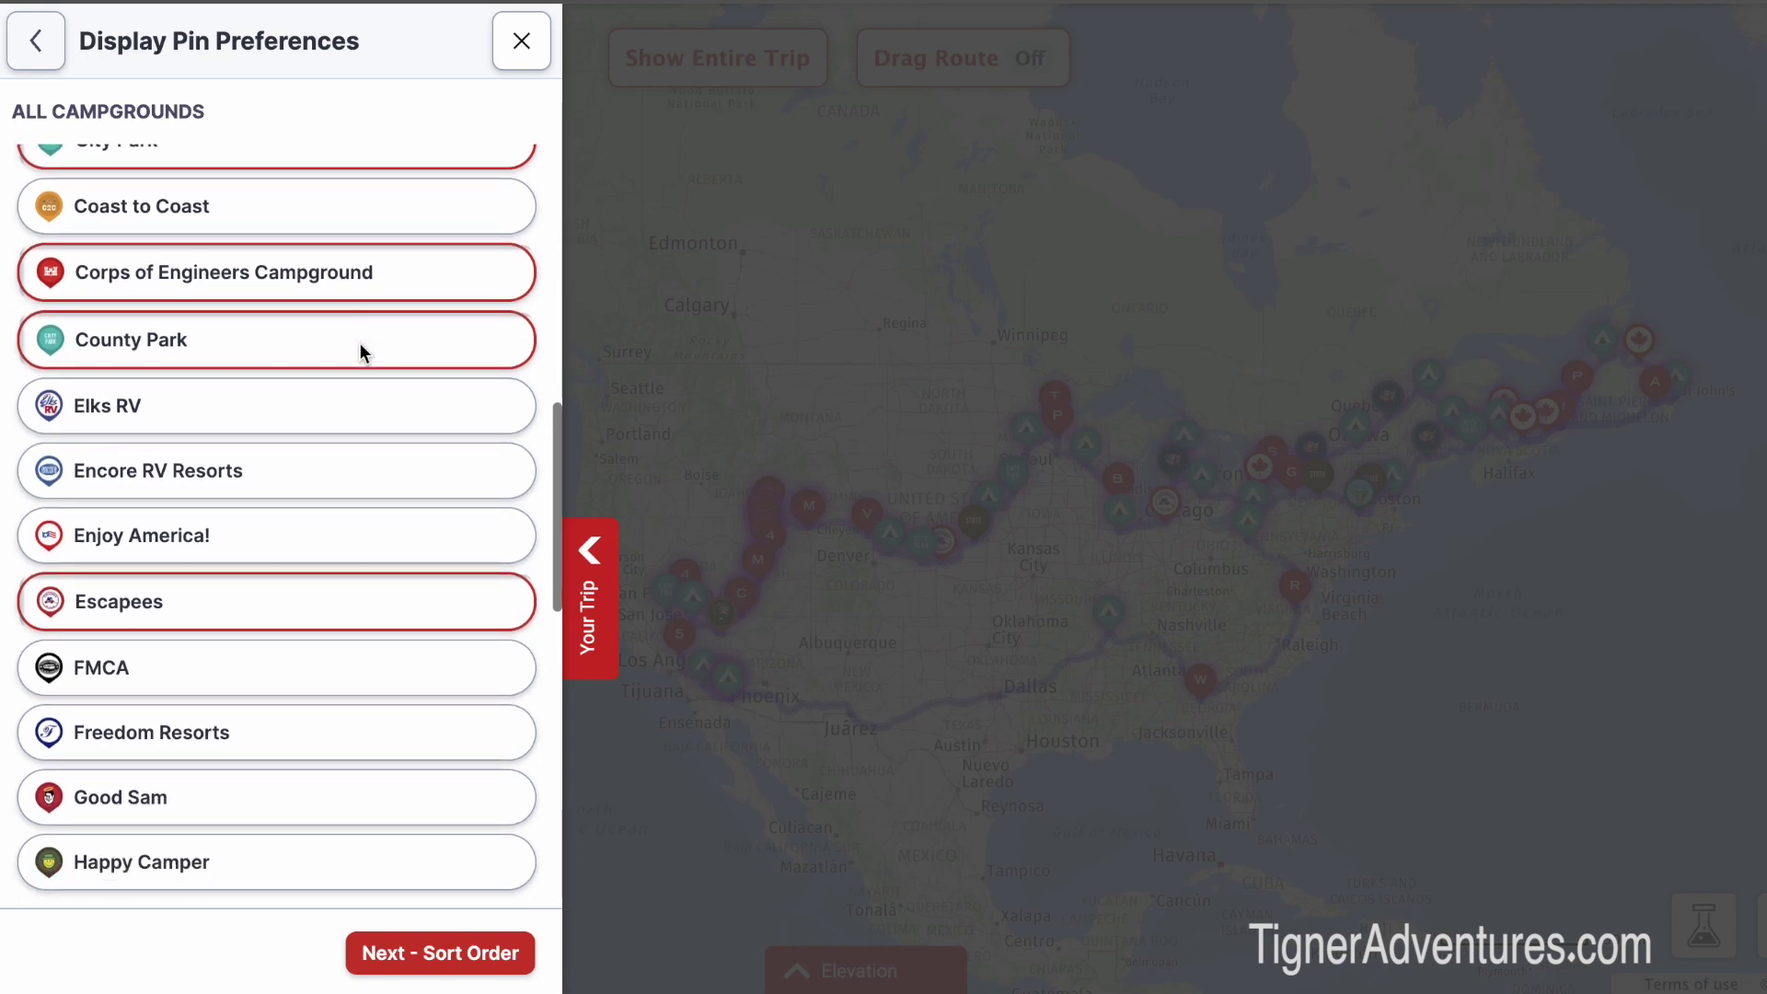
scroll(364, 357, down, 8)
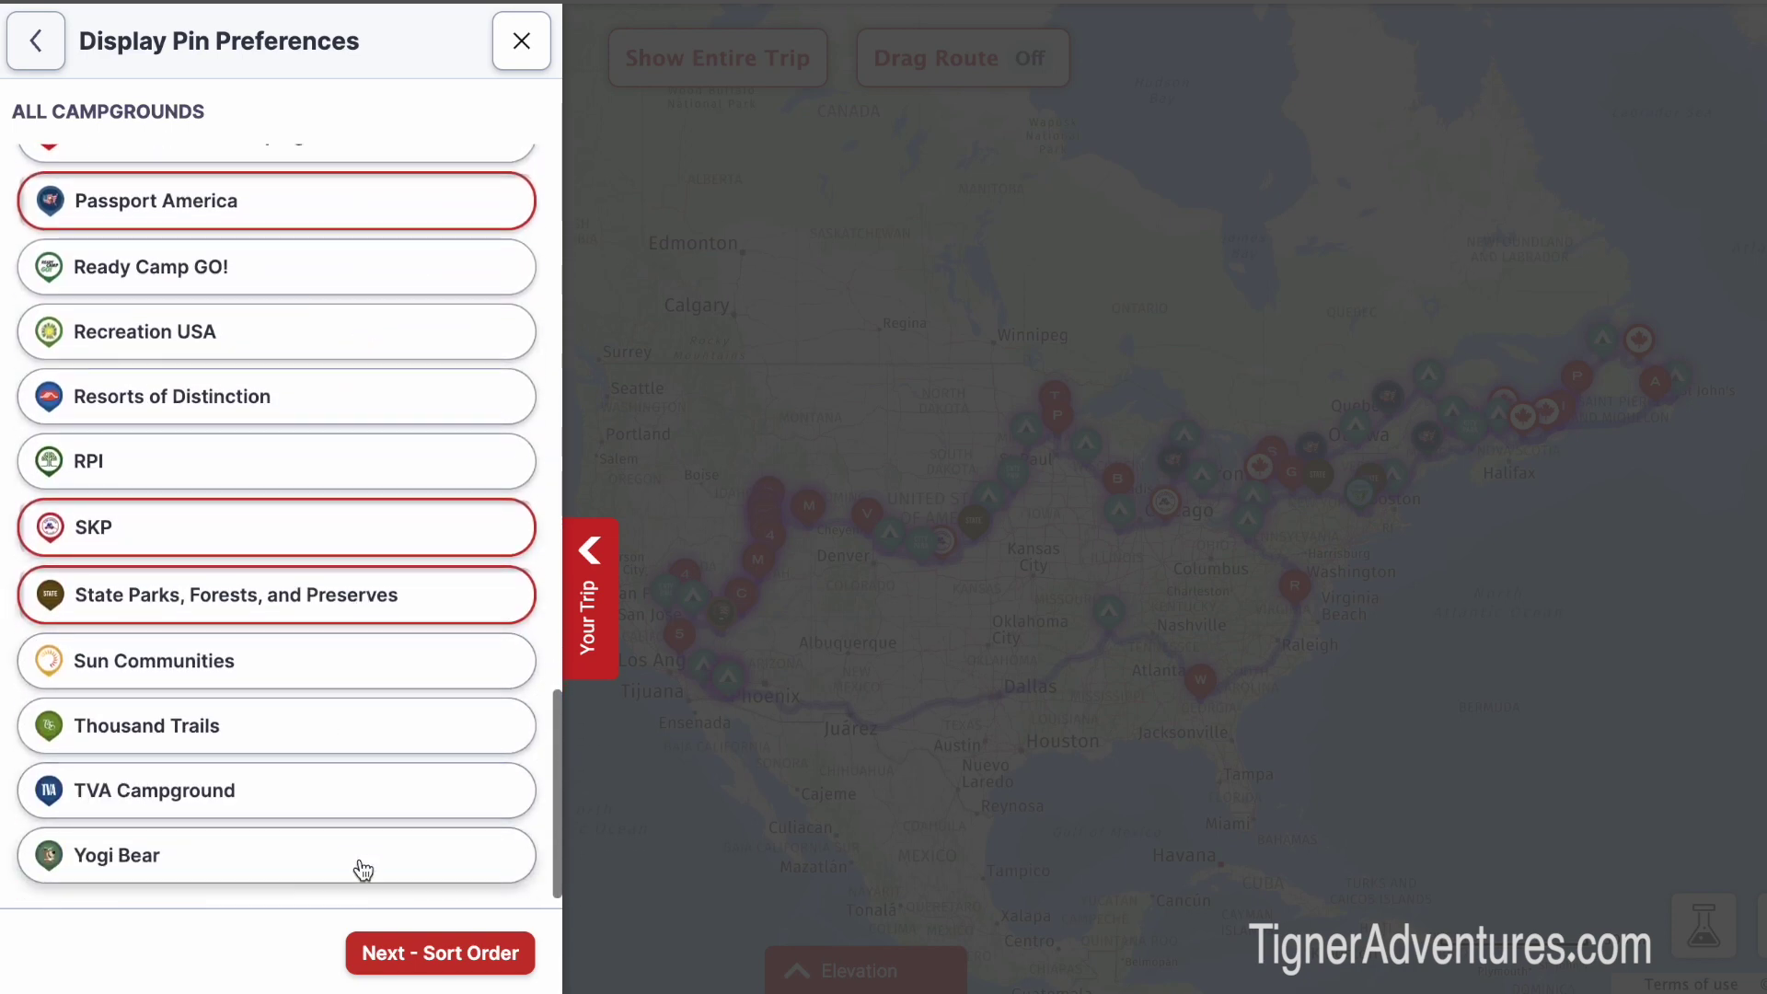
Review the sort order of the preferred campgrounds and continue to the pin display settings.
click(399, 951)
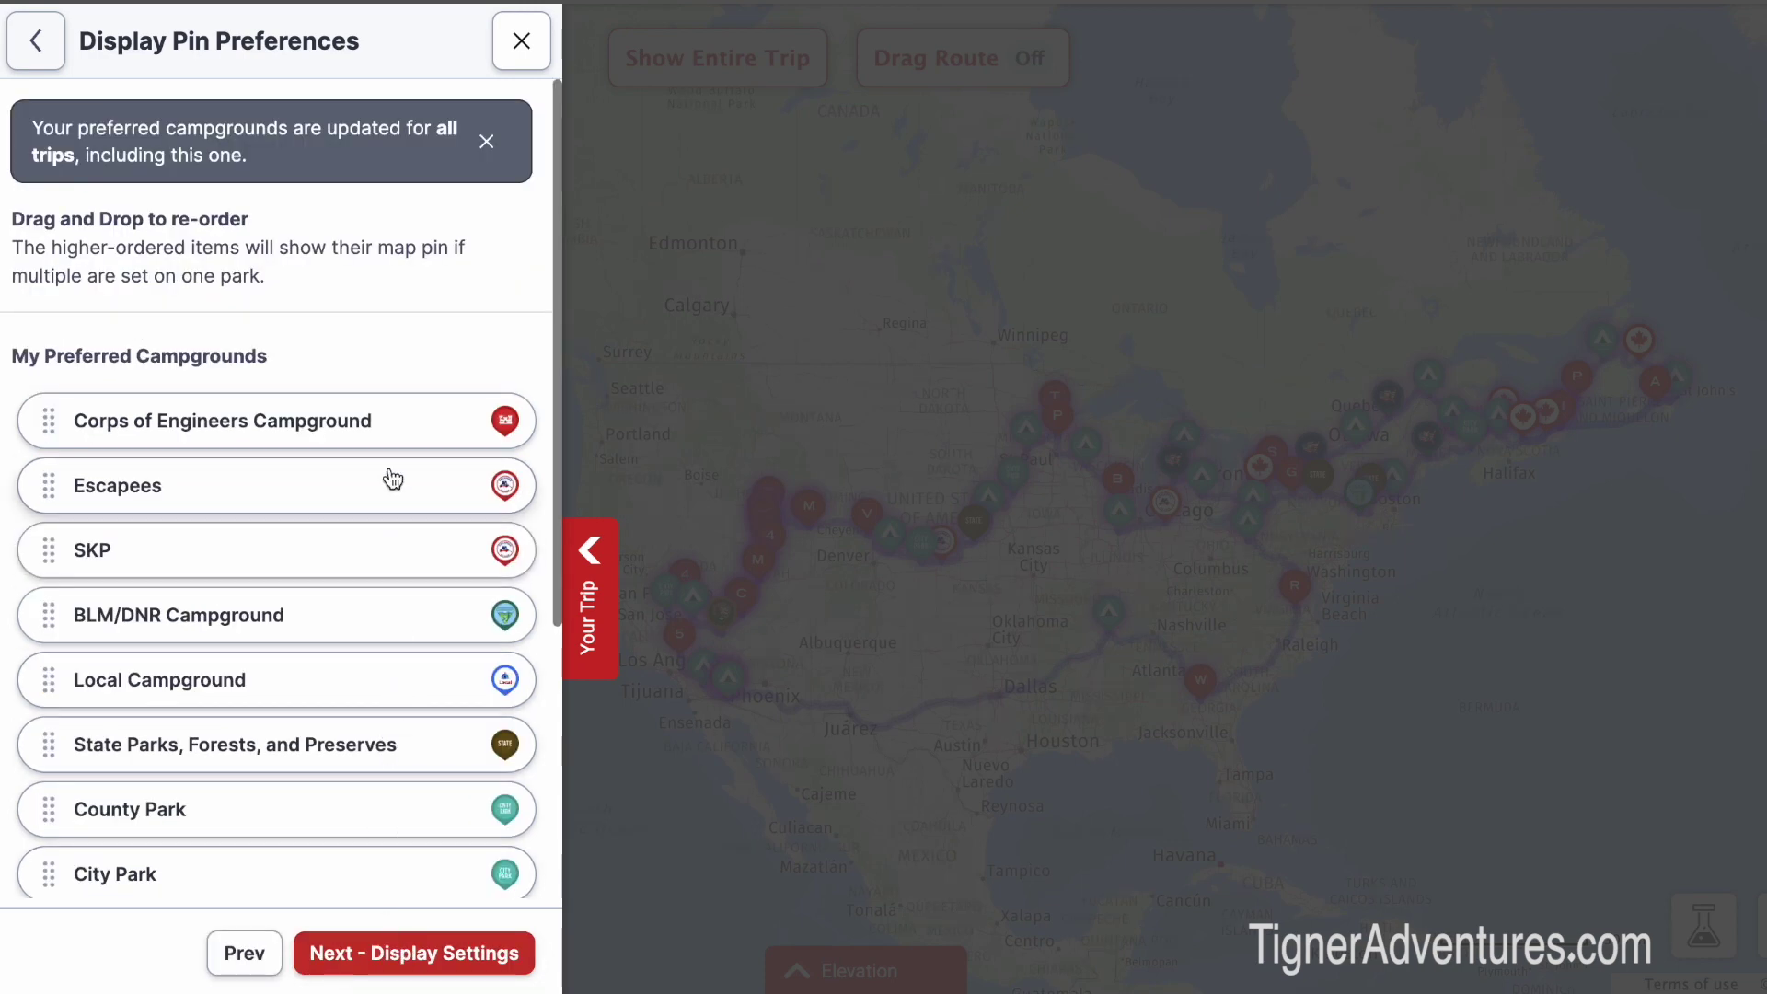
scroll(386, 478, down, 1)
scroll(393, 477, down, 3)
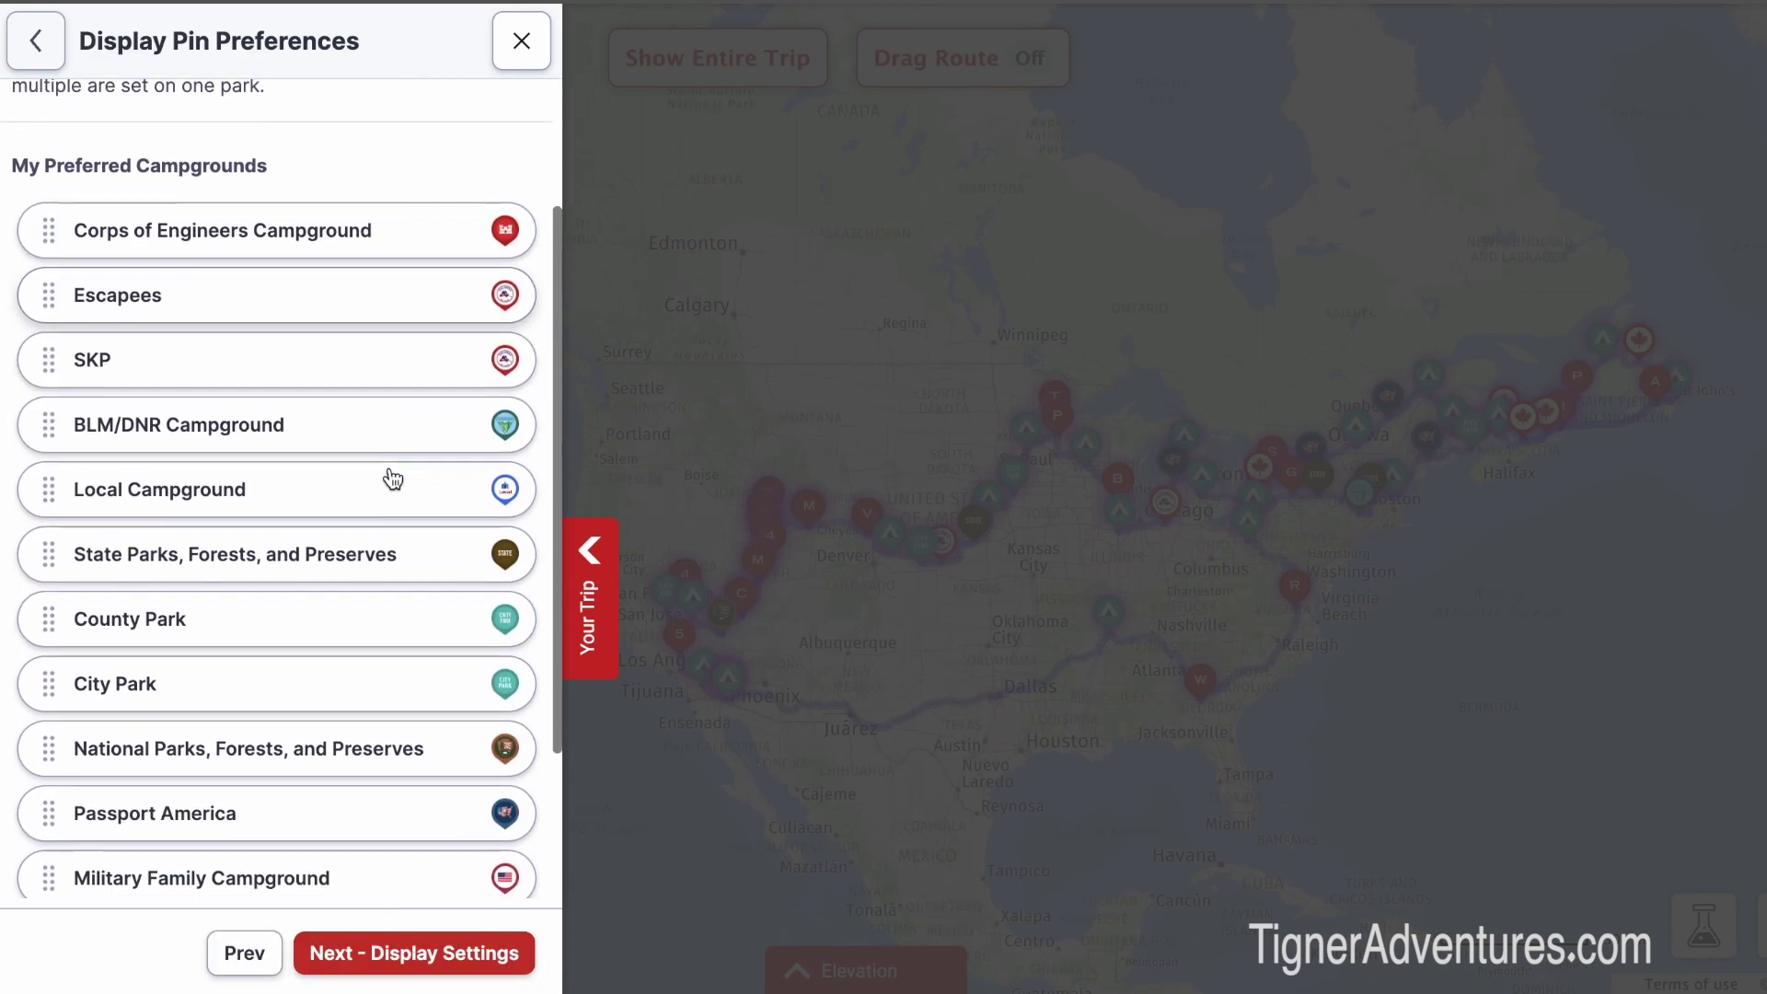
scroll(393, 478, down, 3)
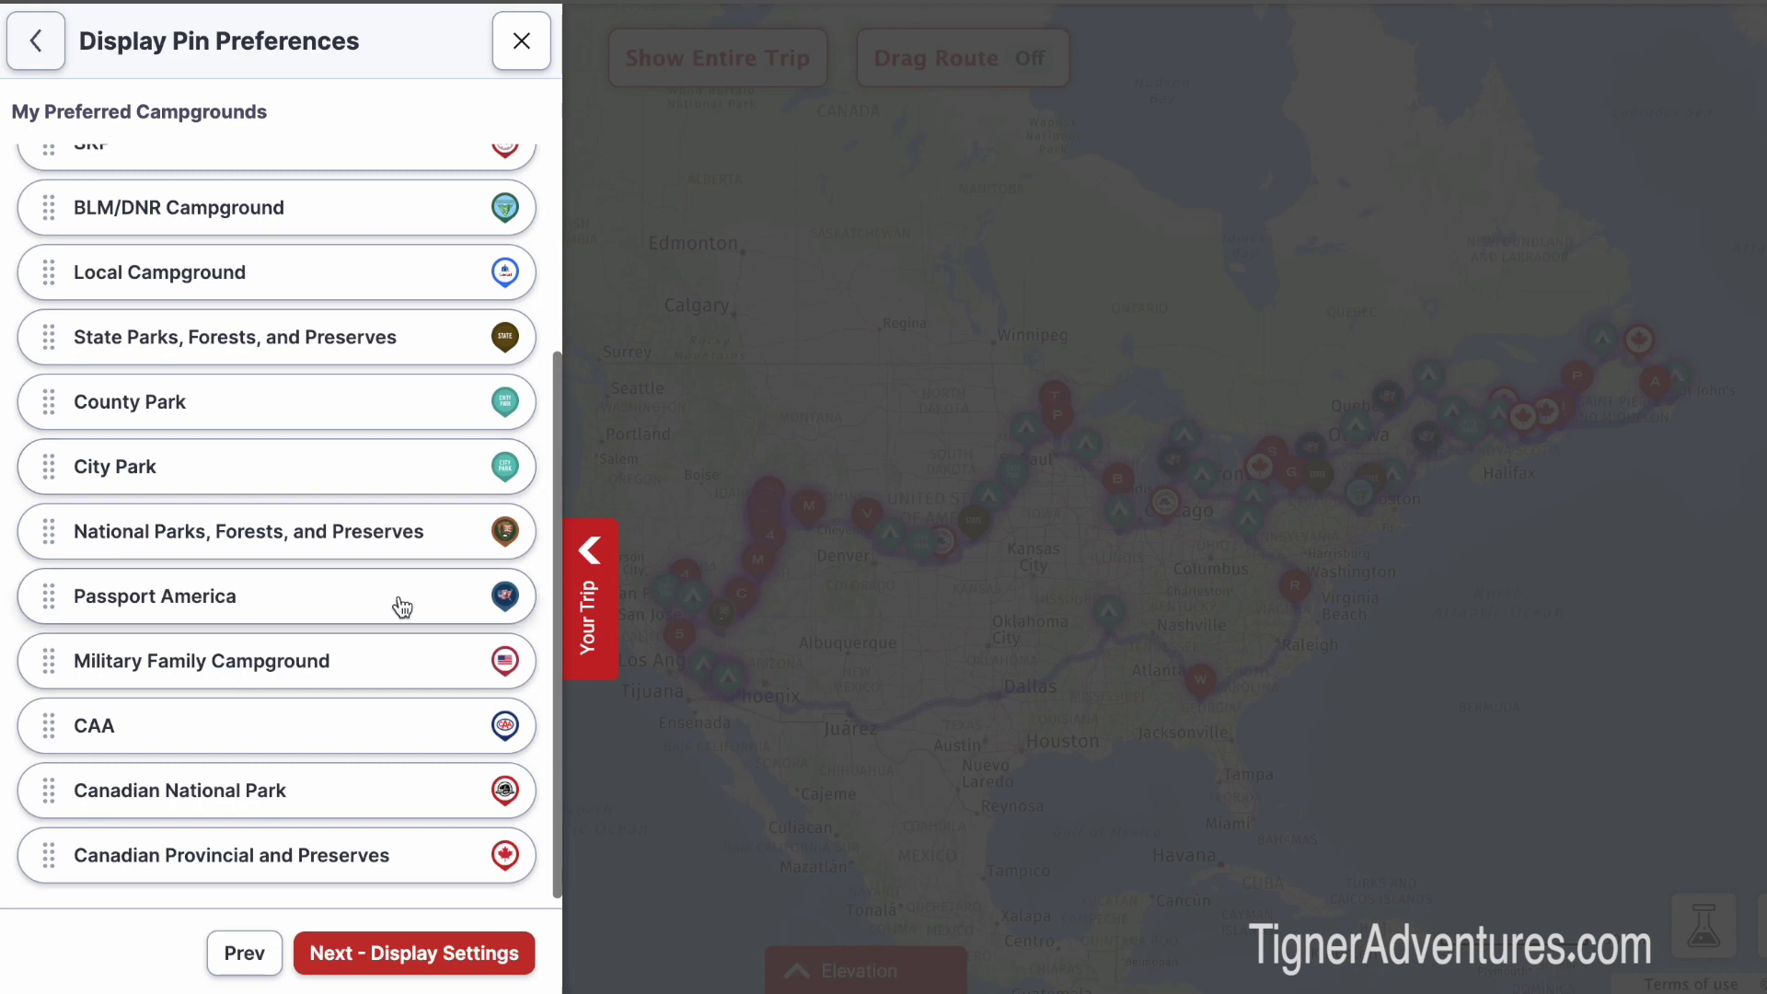
click(412, 953)
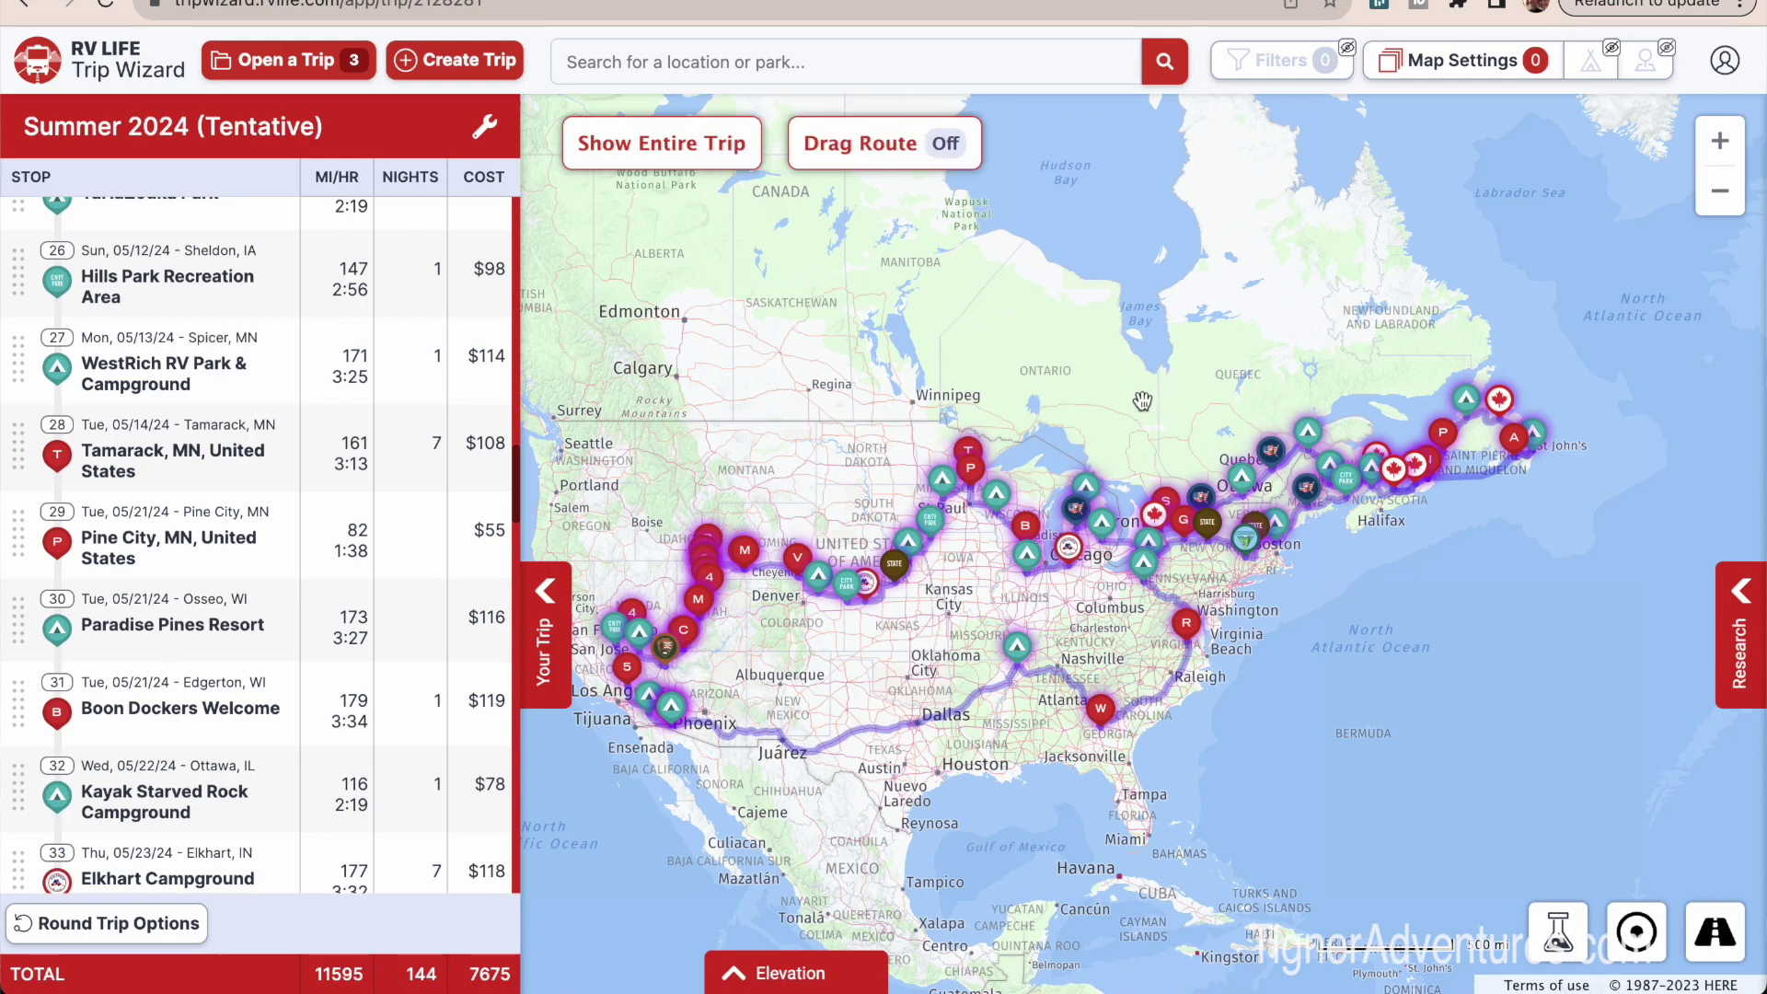
Review the later itinerary stops and their route, down to Richmond, Virginia and Near Warner Robins, Georgia.
scroll(1336, 578, up, 5)
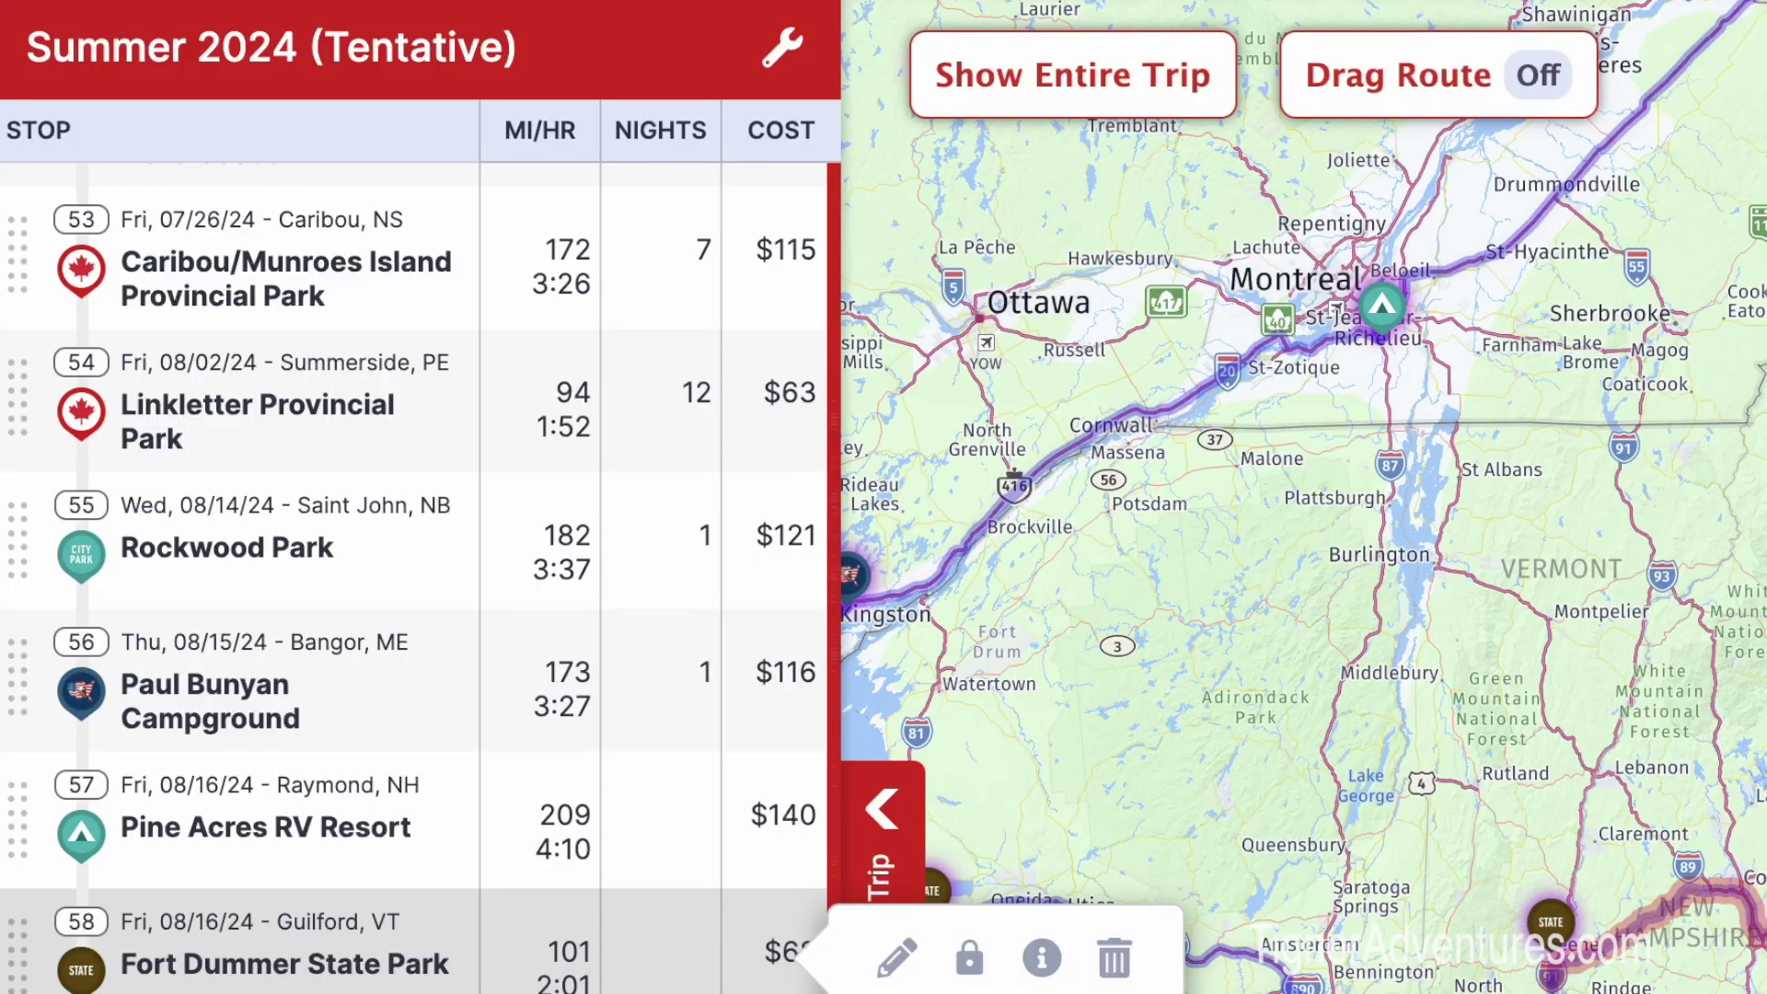
scroll(414, 578, down, 4)
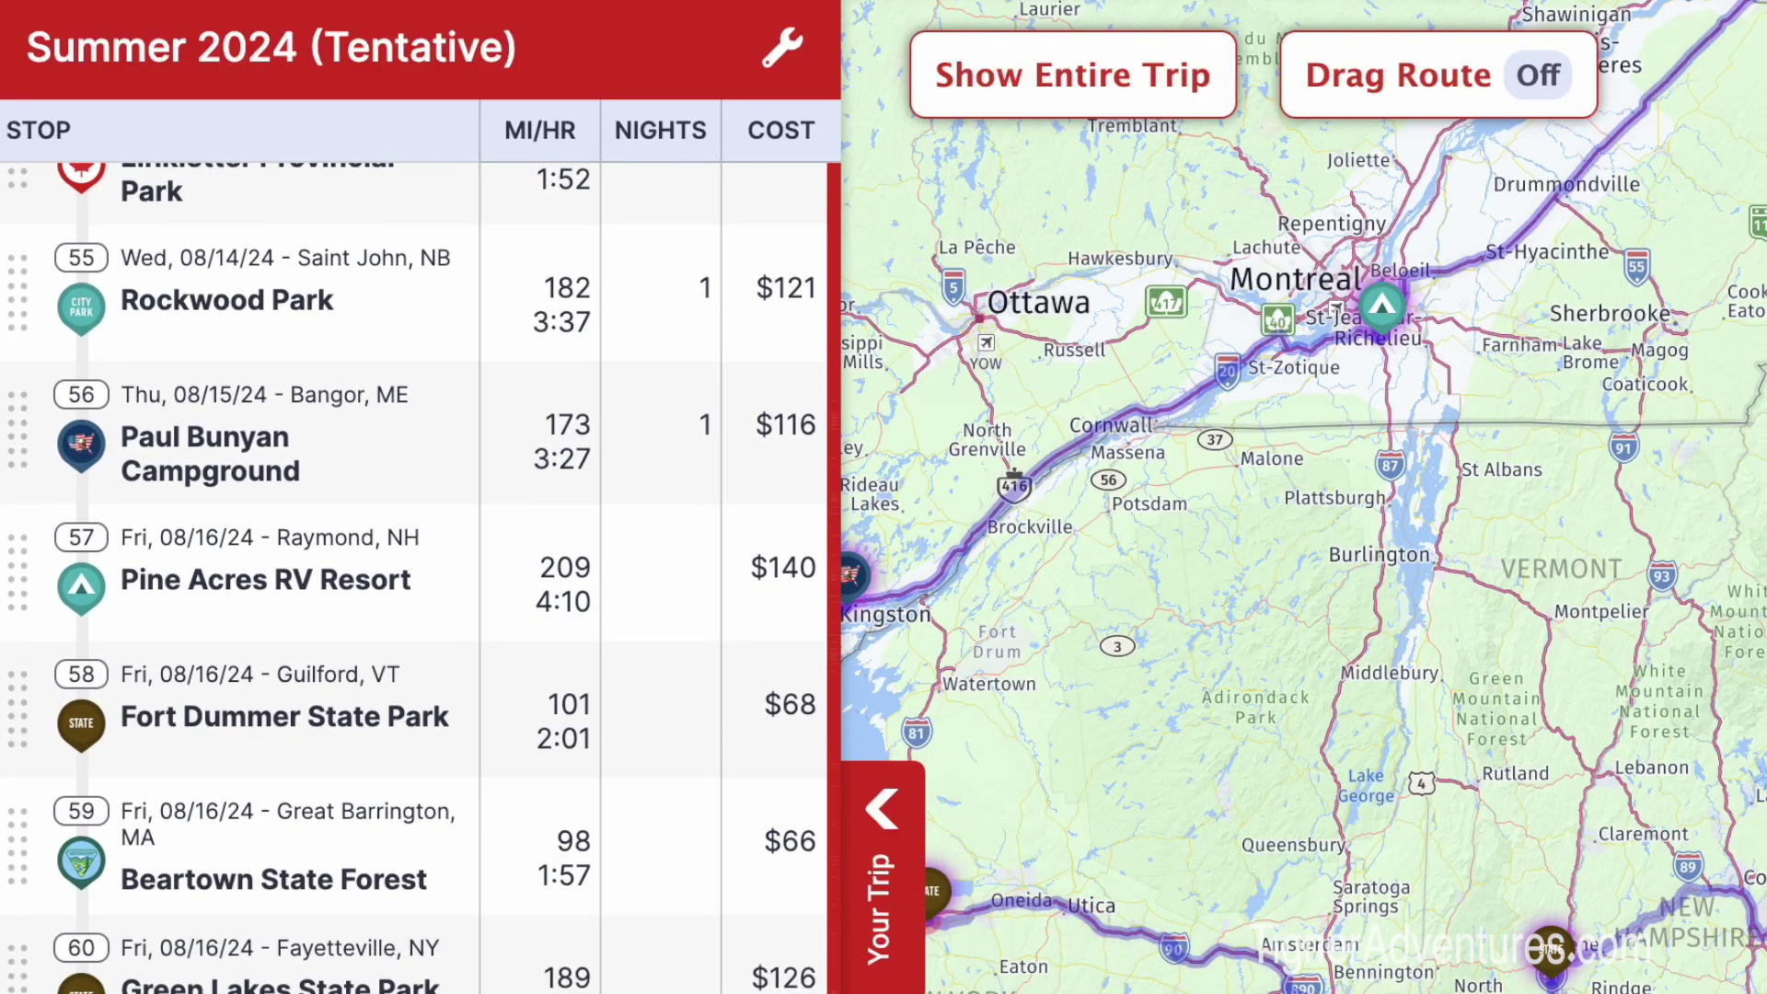
scroll(491, 276, down, 4)
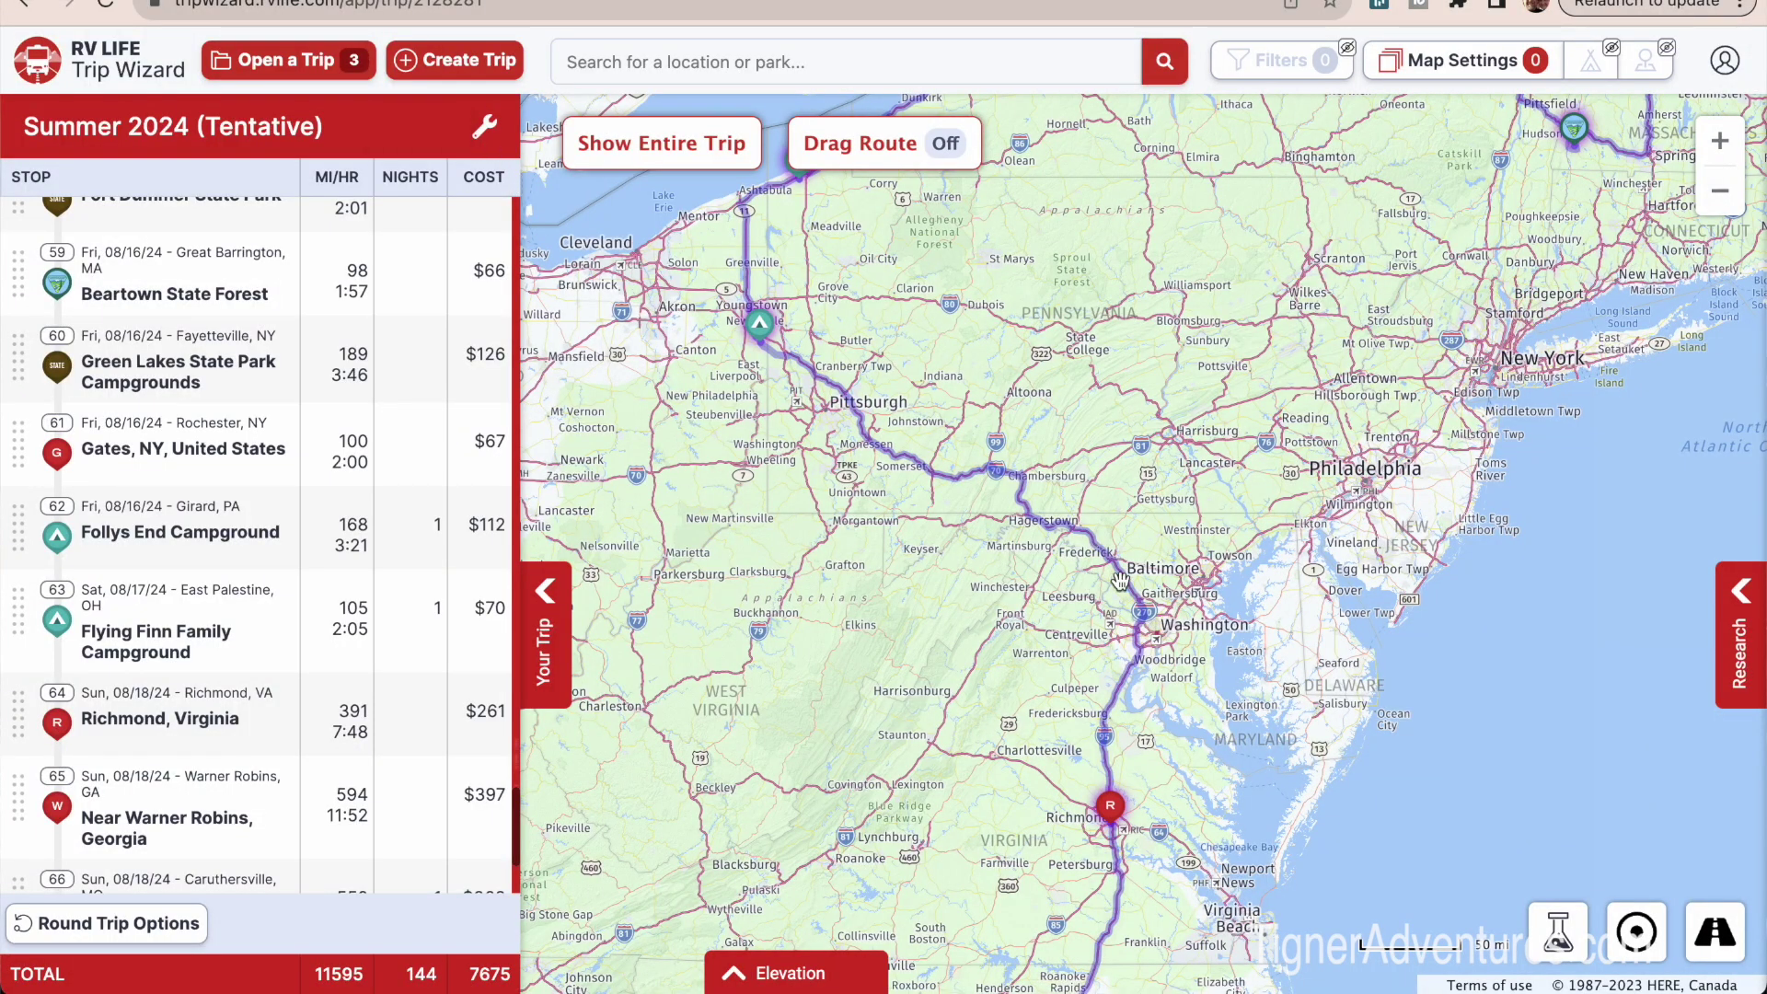
Turn on the map's driving radius rings in the Advanced Radius style and close the map settings.
click(1499, 69)
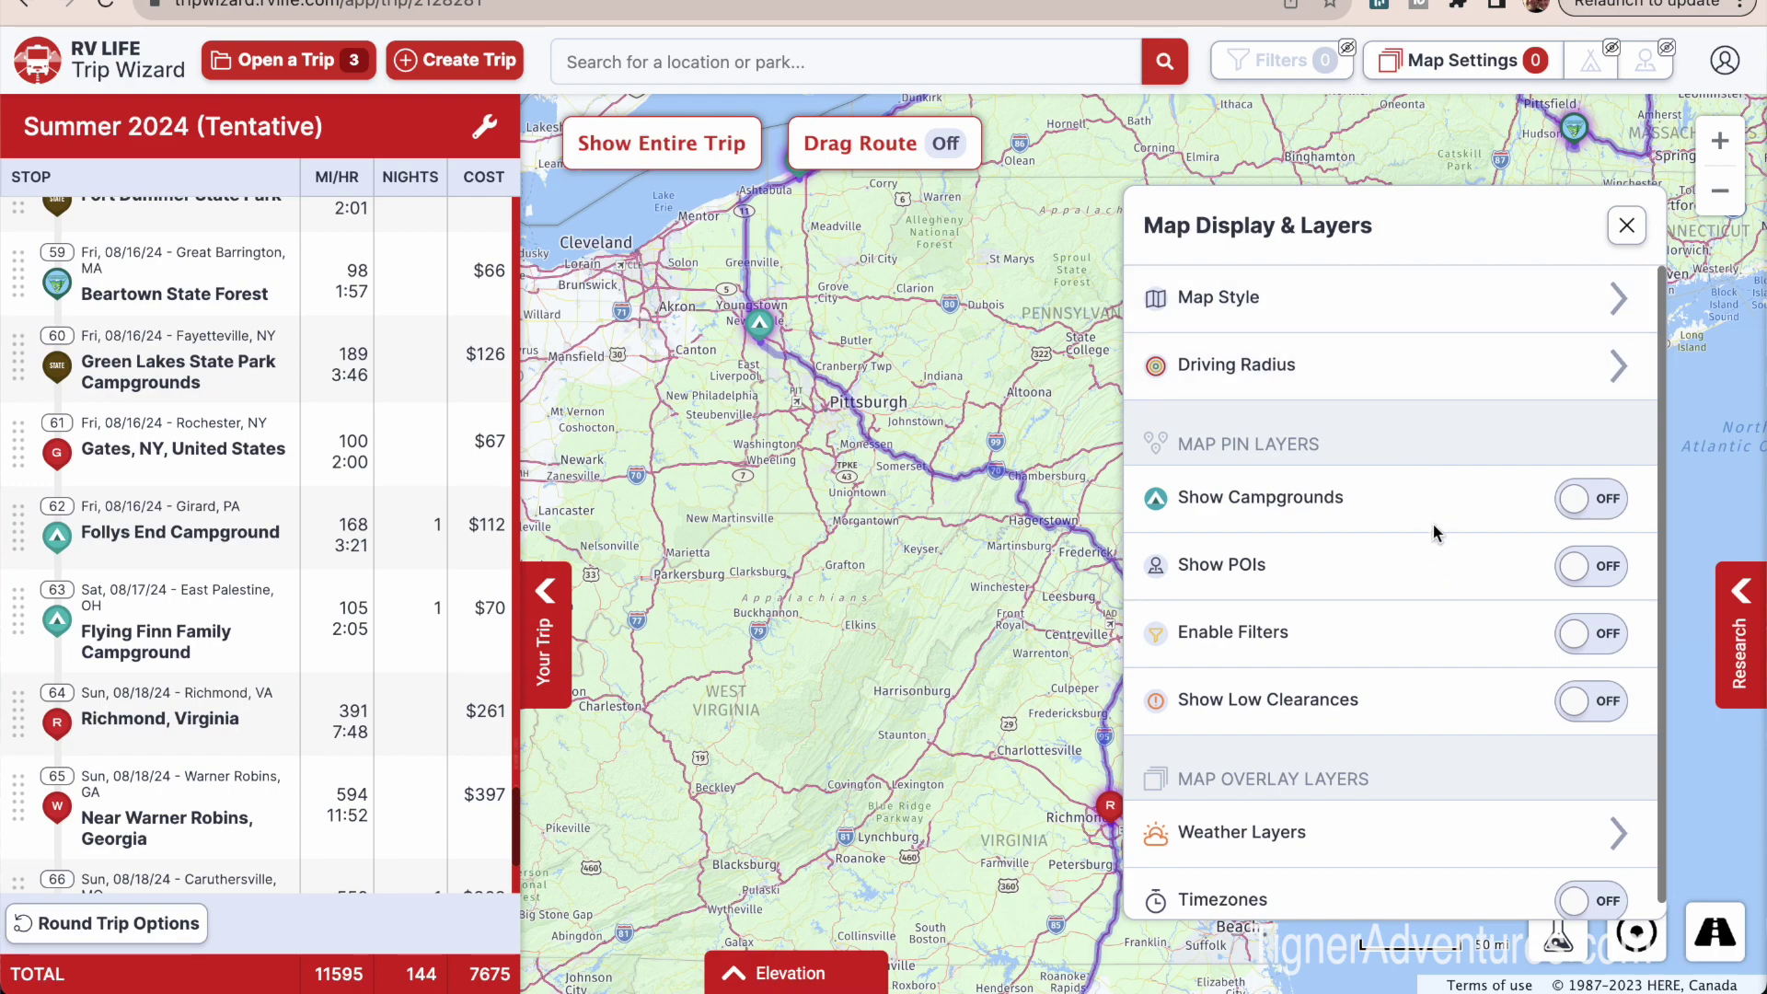
scroll(1433, 523, down, 1)
scroll(1433, 522, up, 1)
click(1626, 376)
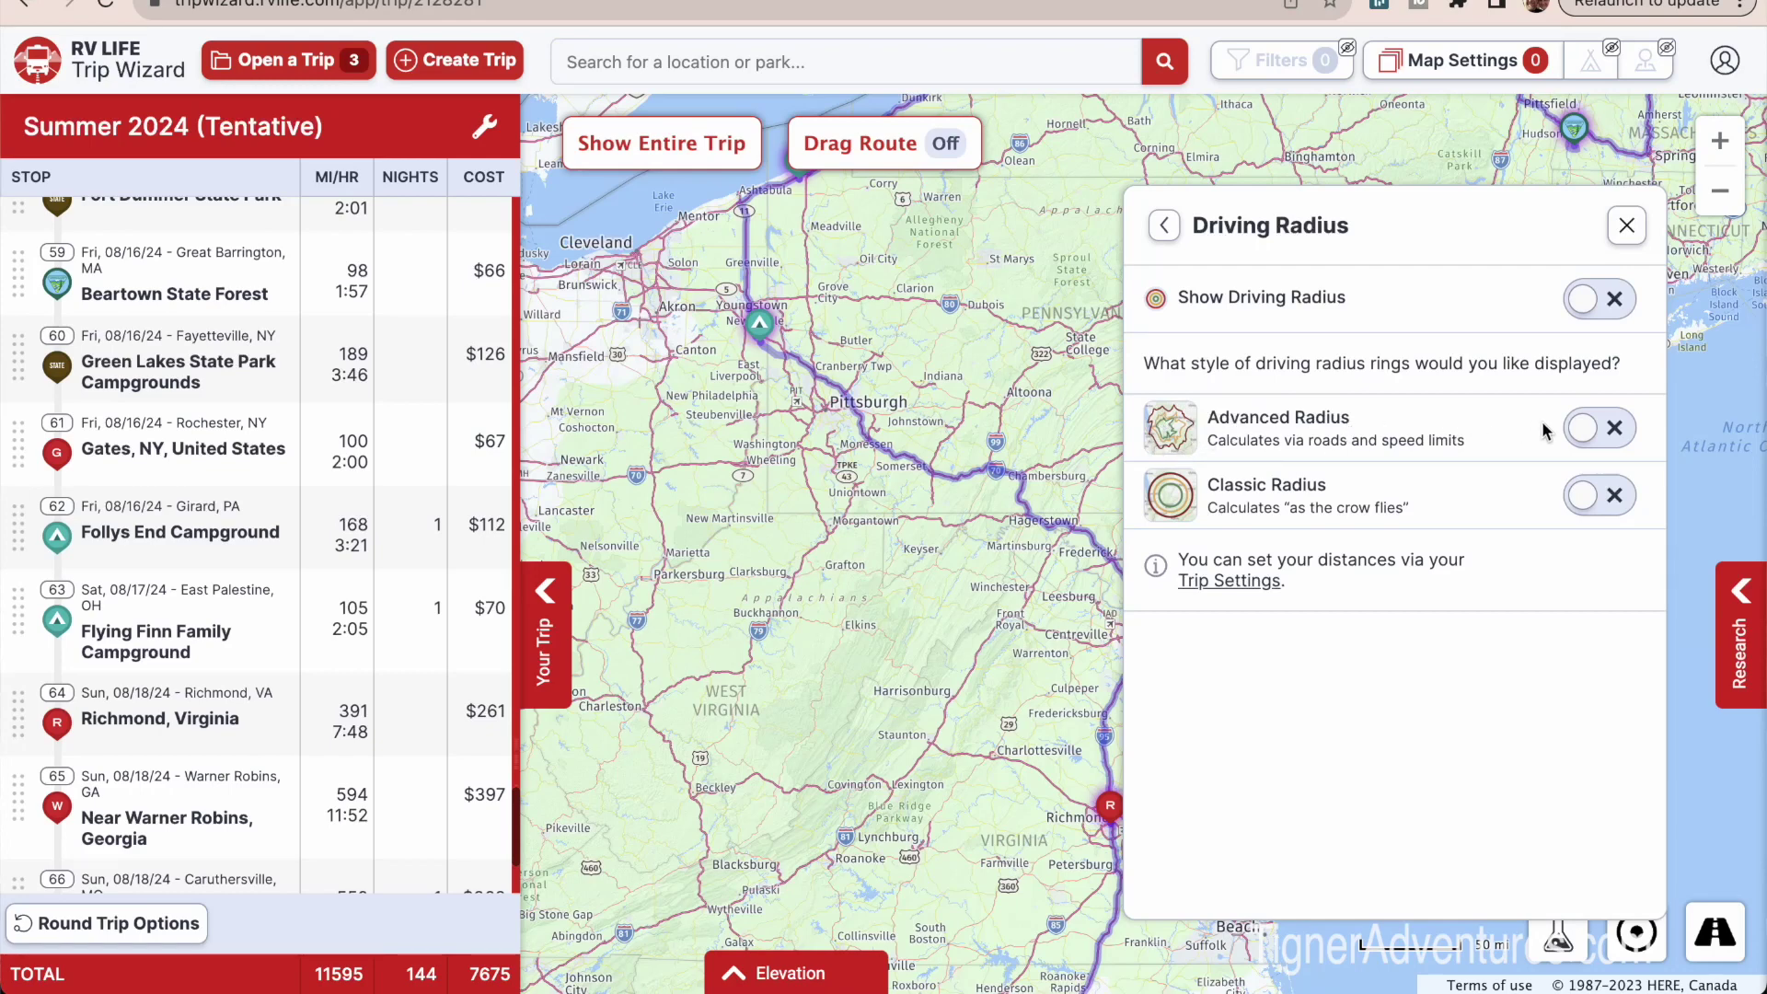
click(1621, 428)
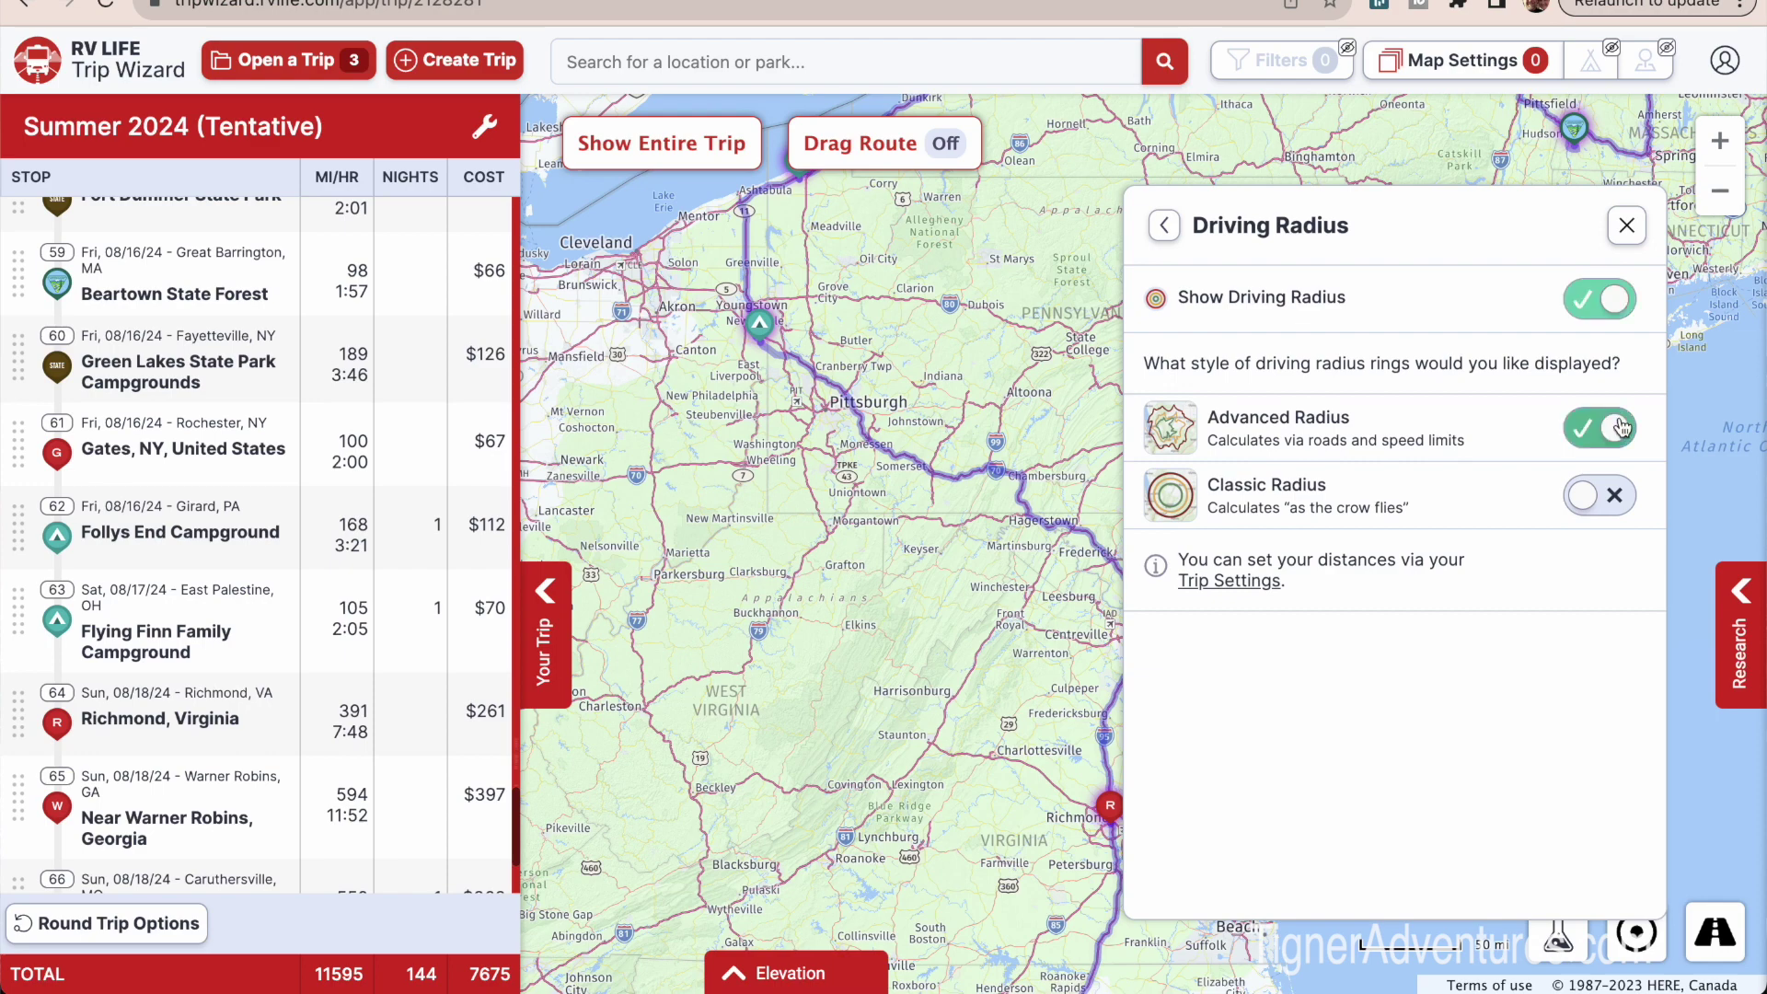
click(1628, 227)
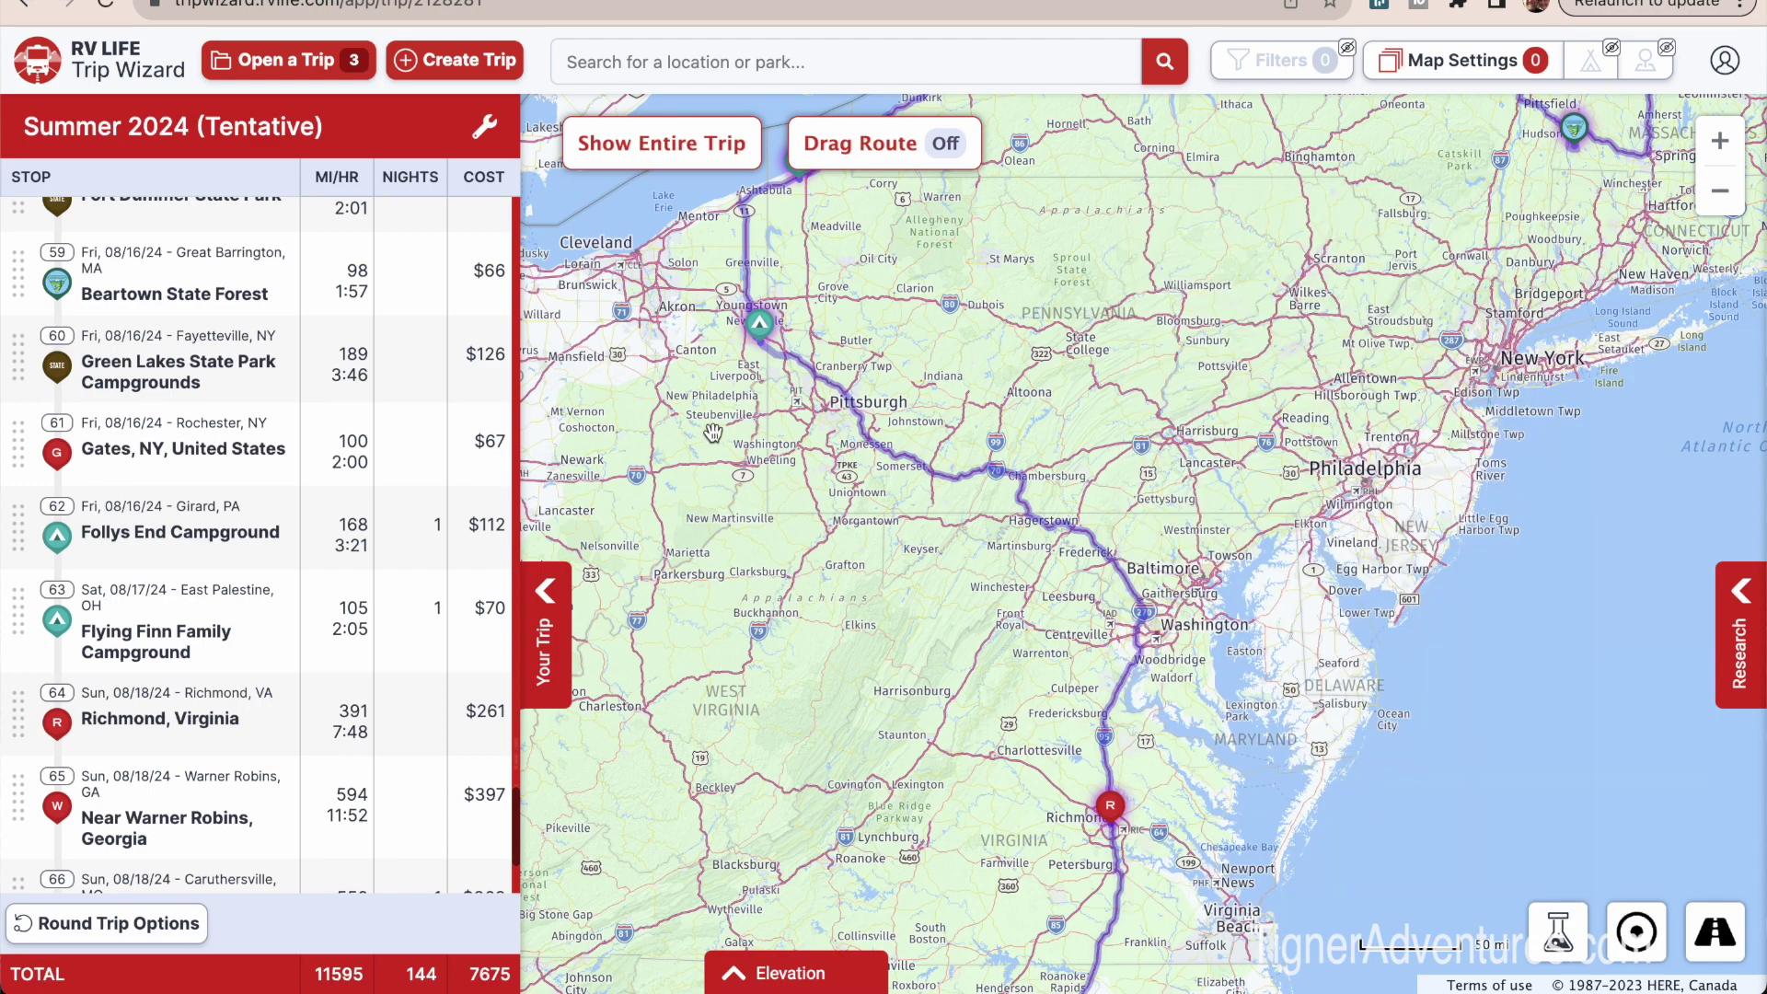
Select the Flying Finn Family Campground stop and bring its whole driving radius ring into view on the map.
mouse_move(292, 643)
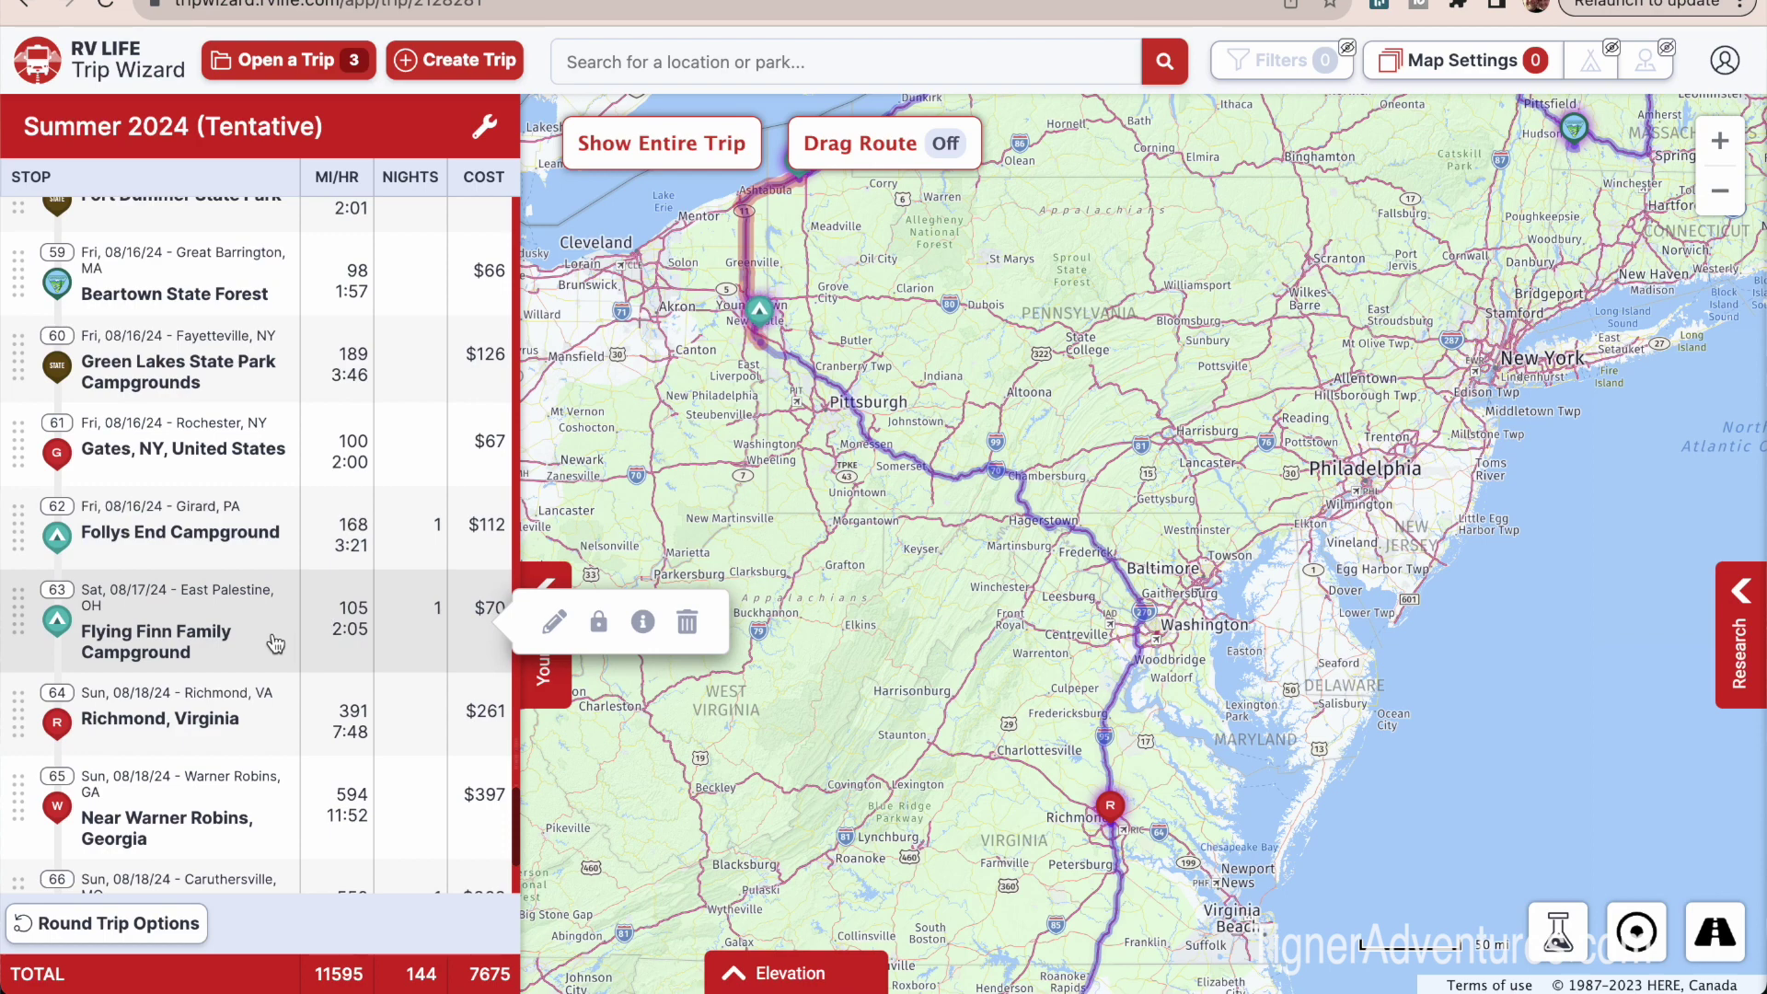
click(275, 643)
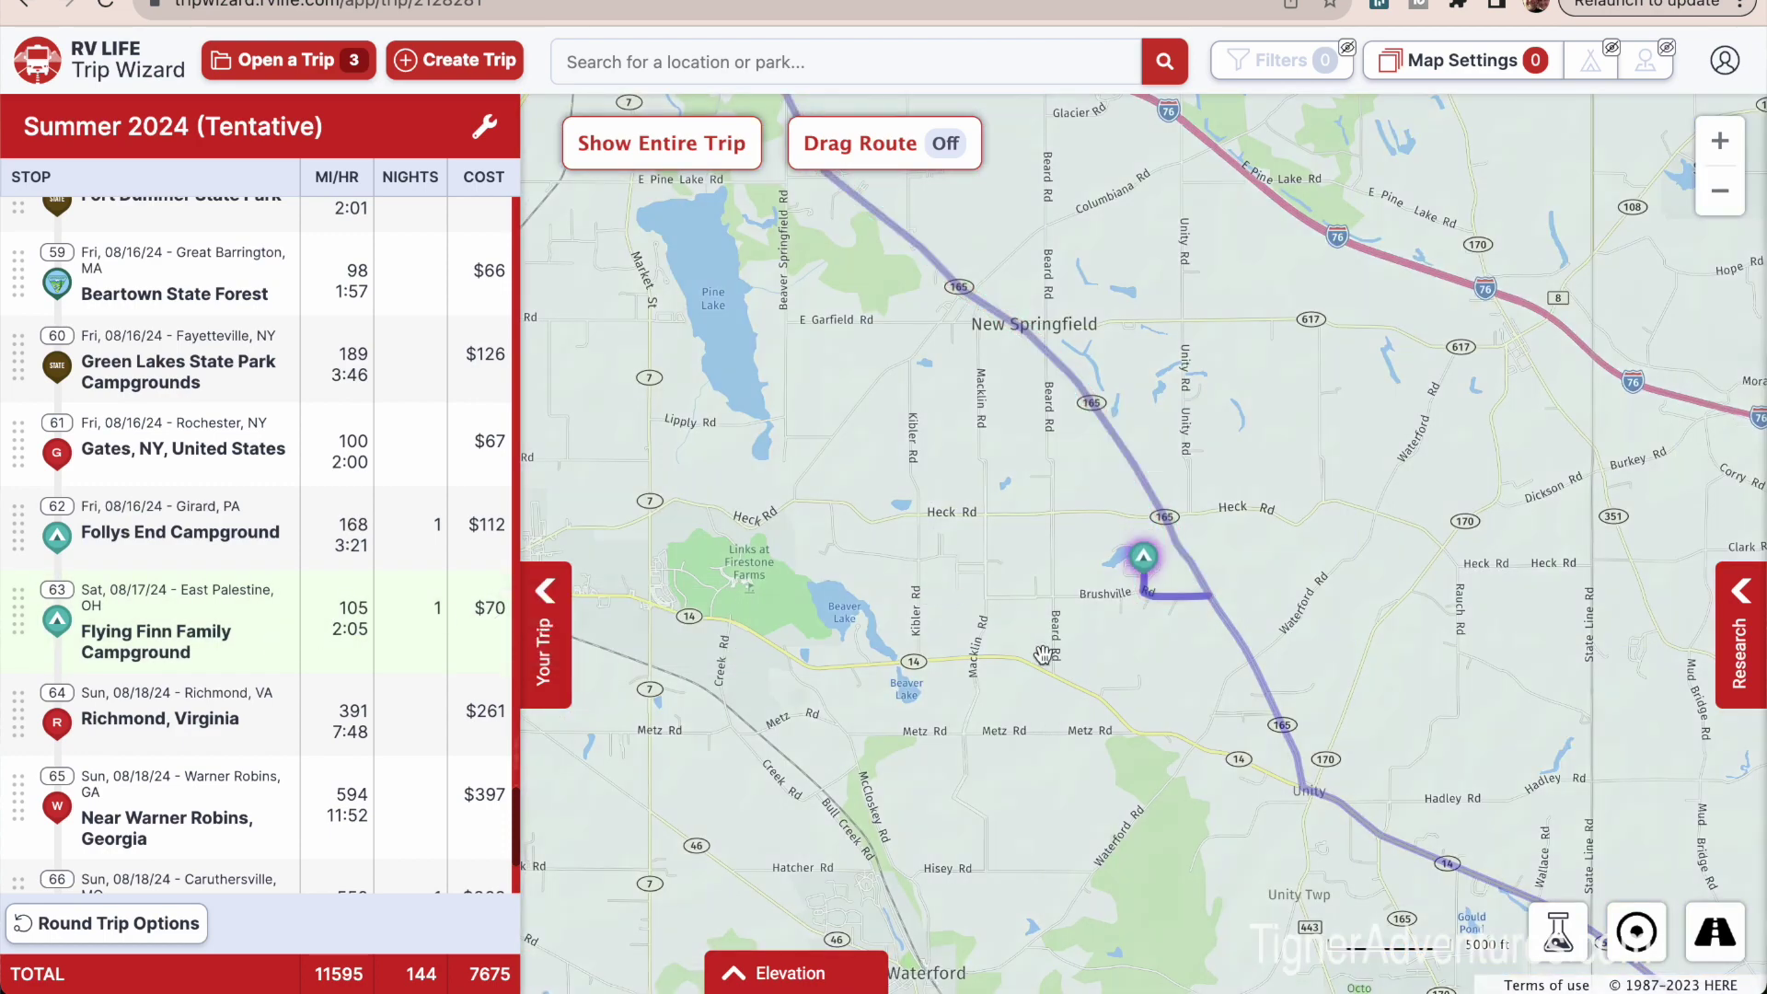
scroll(1043, 654, down, 5)
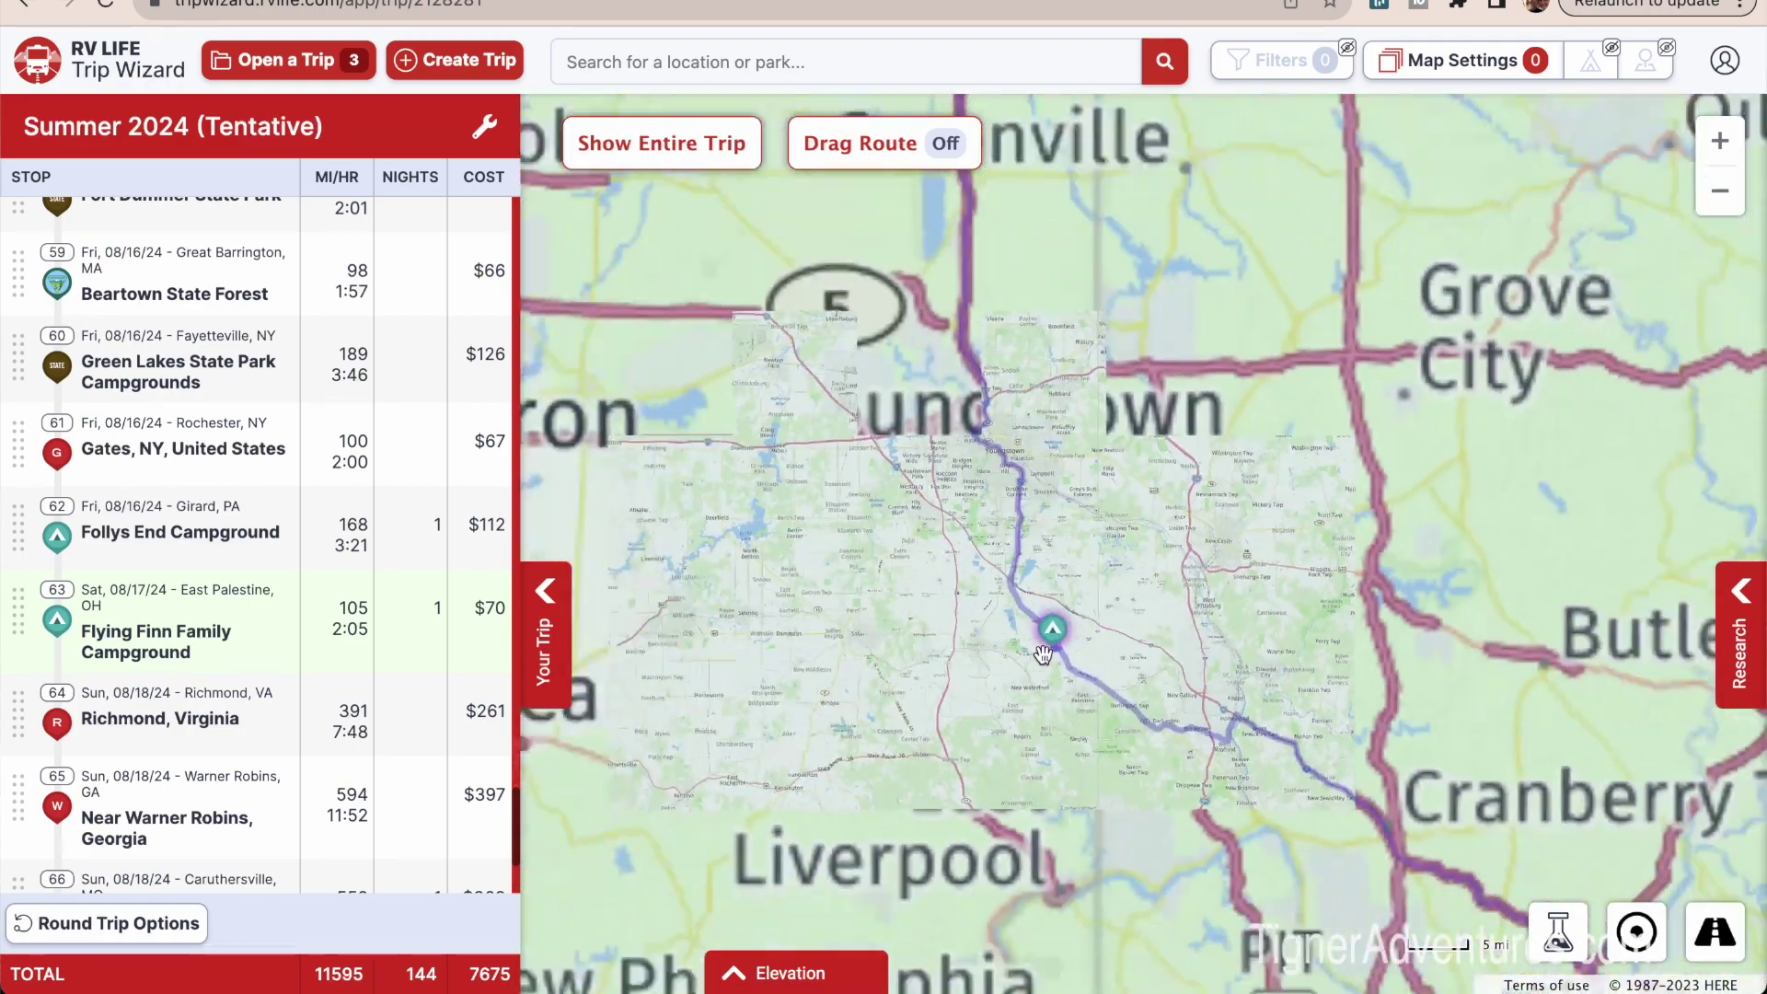
scroll(1043, 653, down, 3)
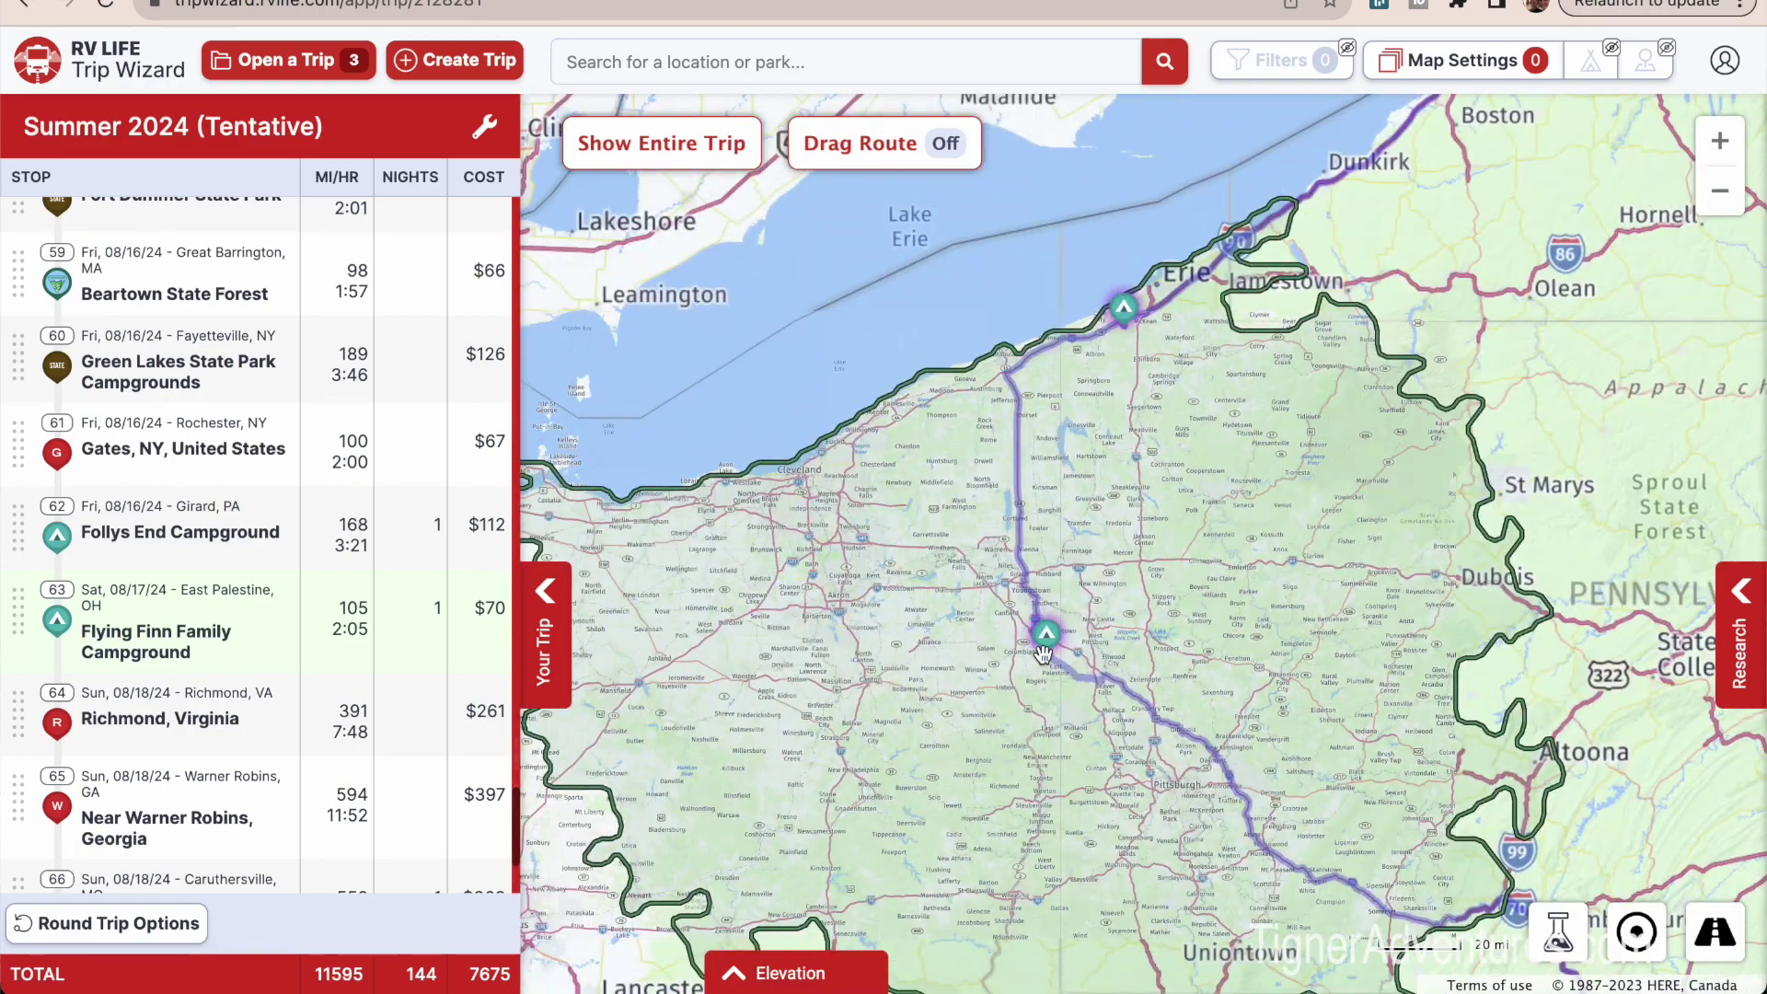
drag(1085, 711, 953, 494)
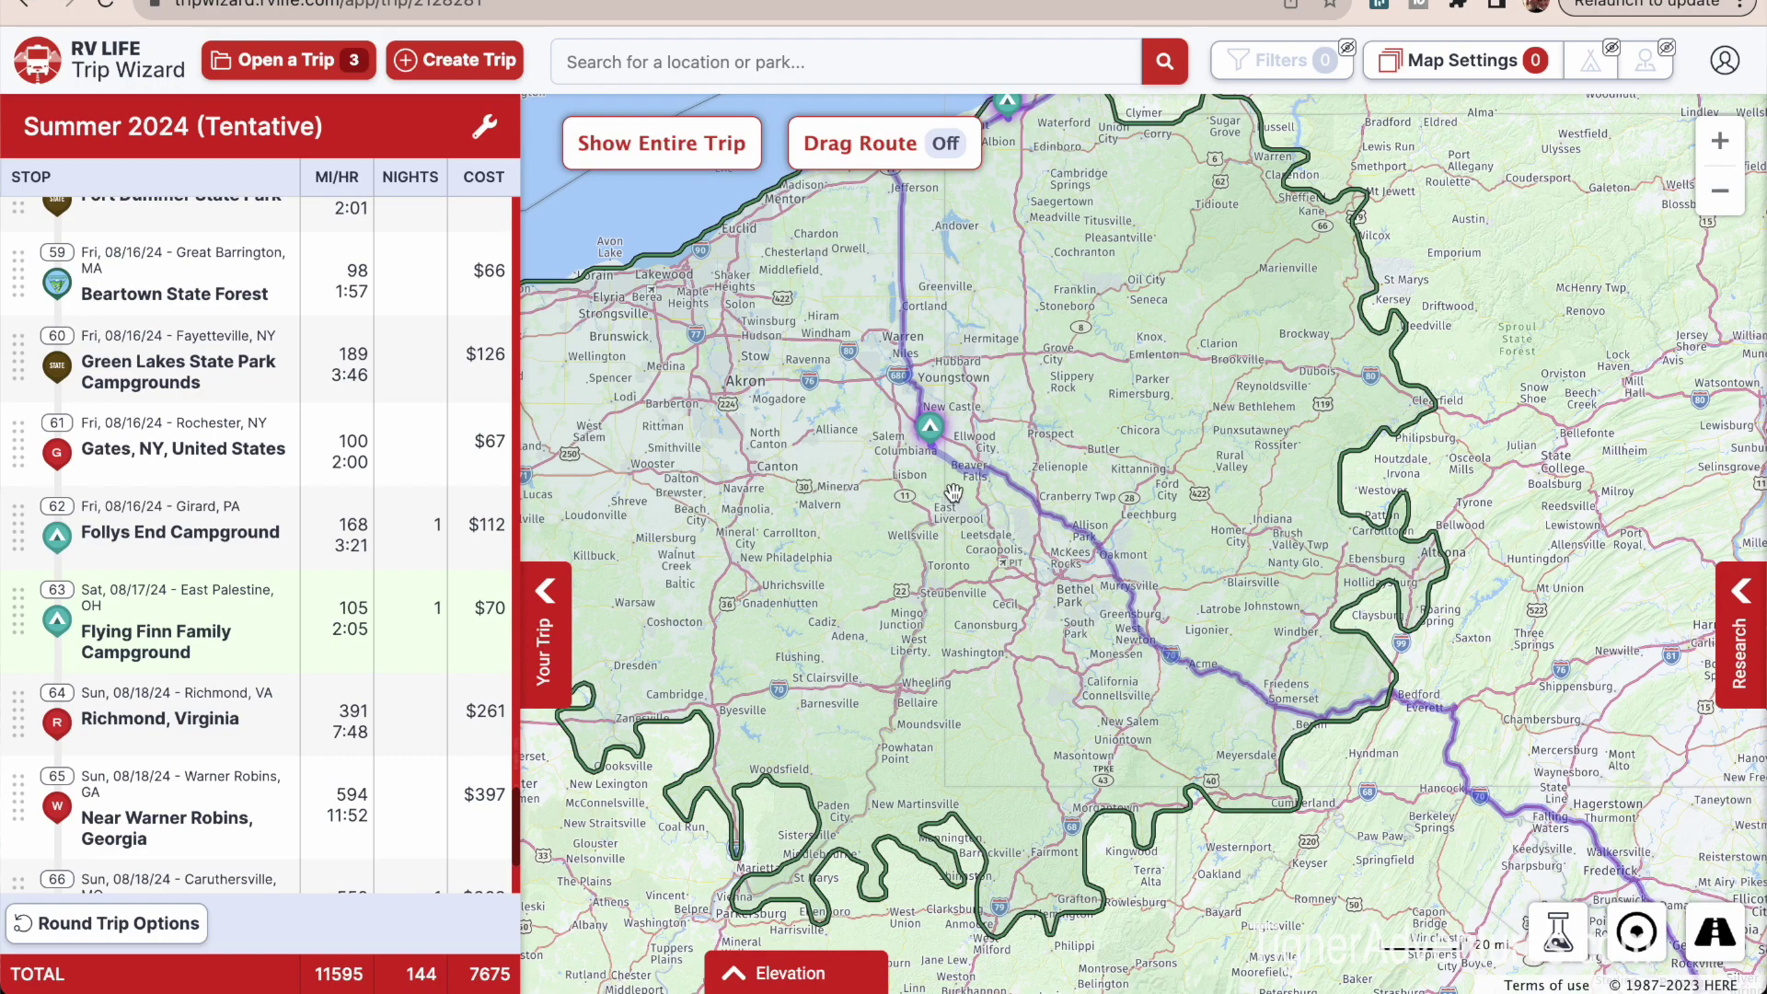
scroll(1046, 485, down, 4)
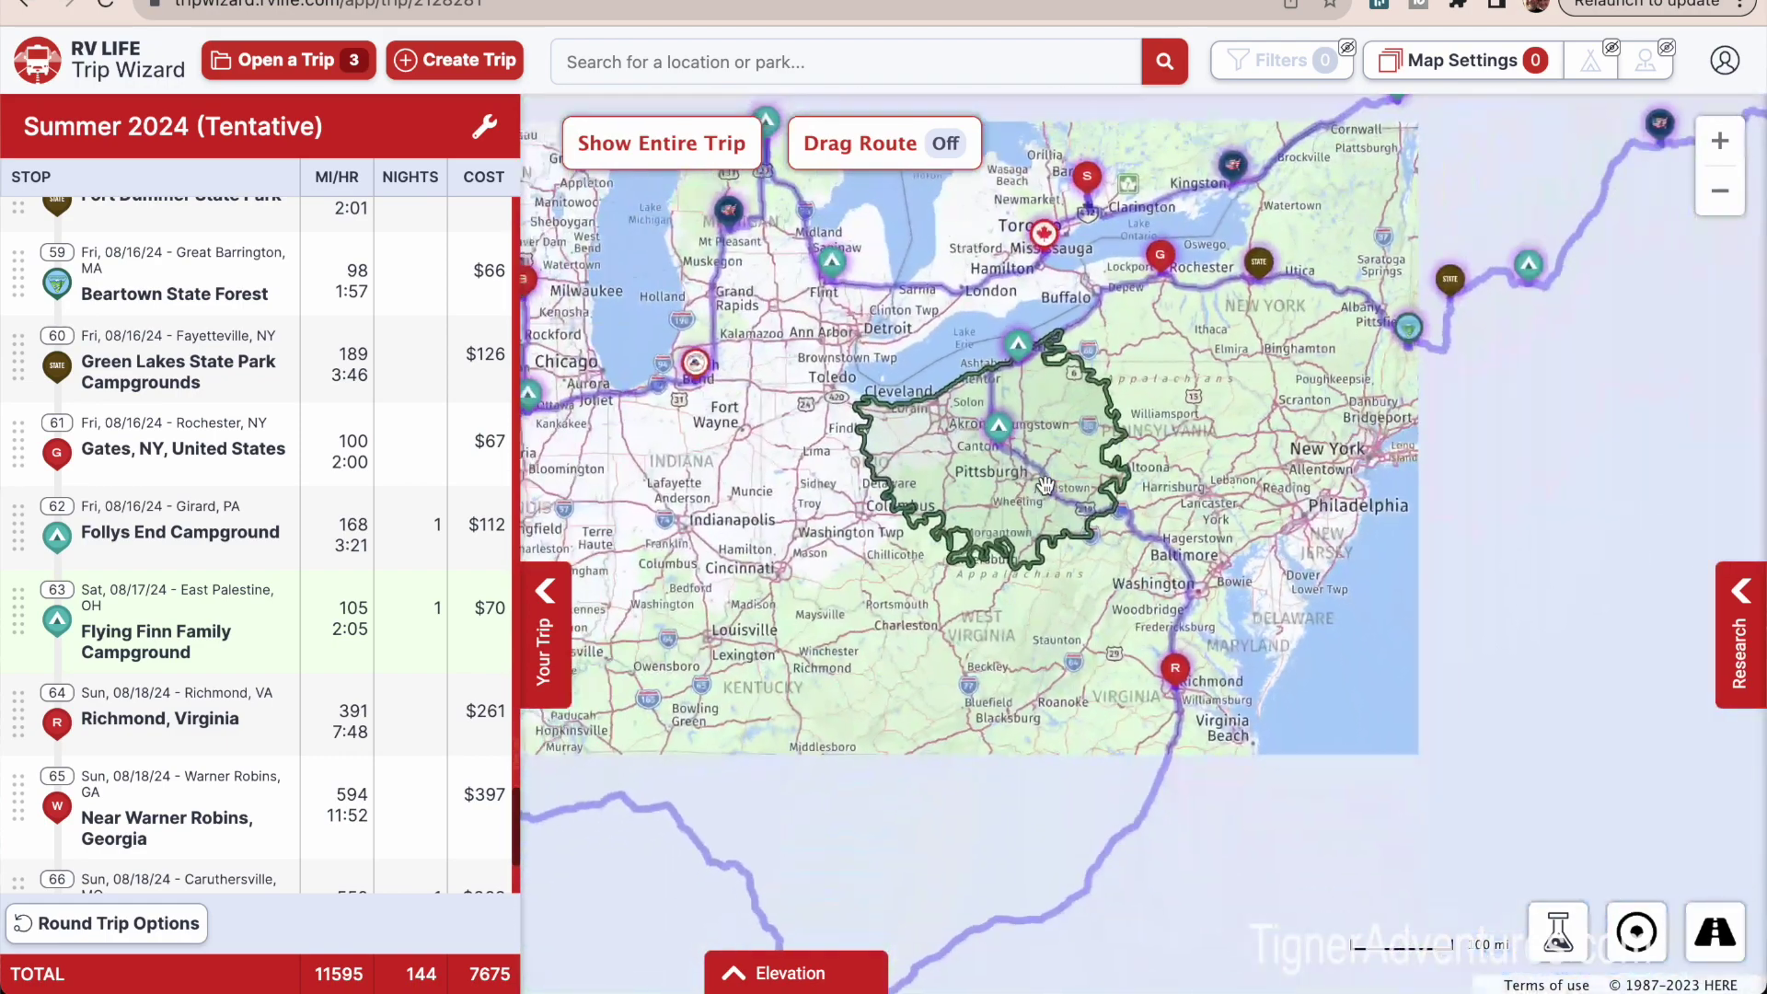
scroll(1046, 485, up, 2)
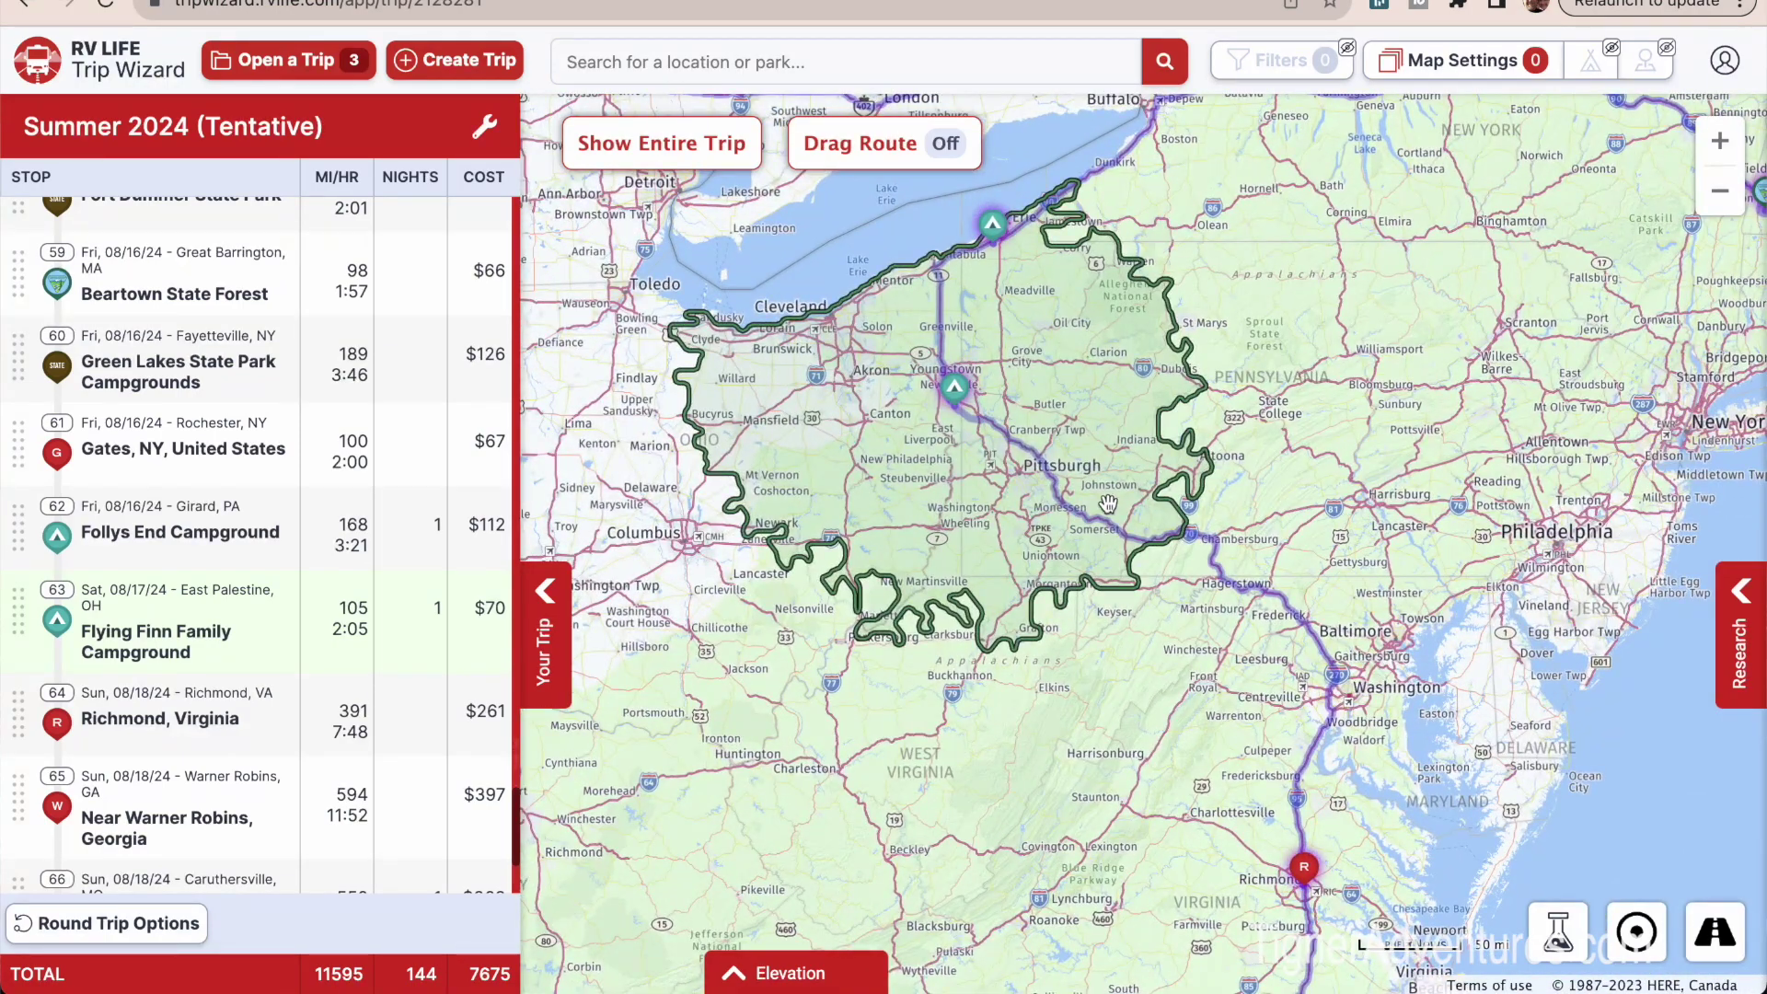
Examine where the driving radius around Flying Finn Family Campground crosses the route to Richmond, near Bedford.
drag(1121, 522, 1058, 494)
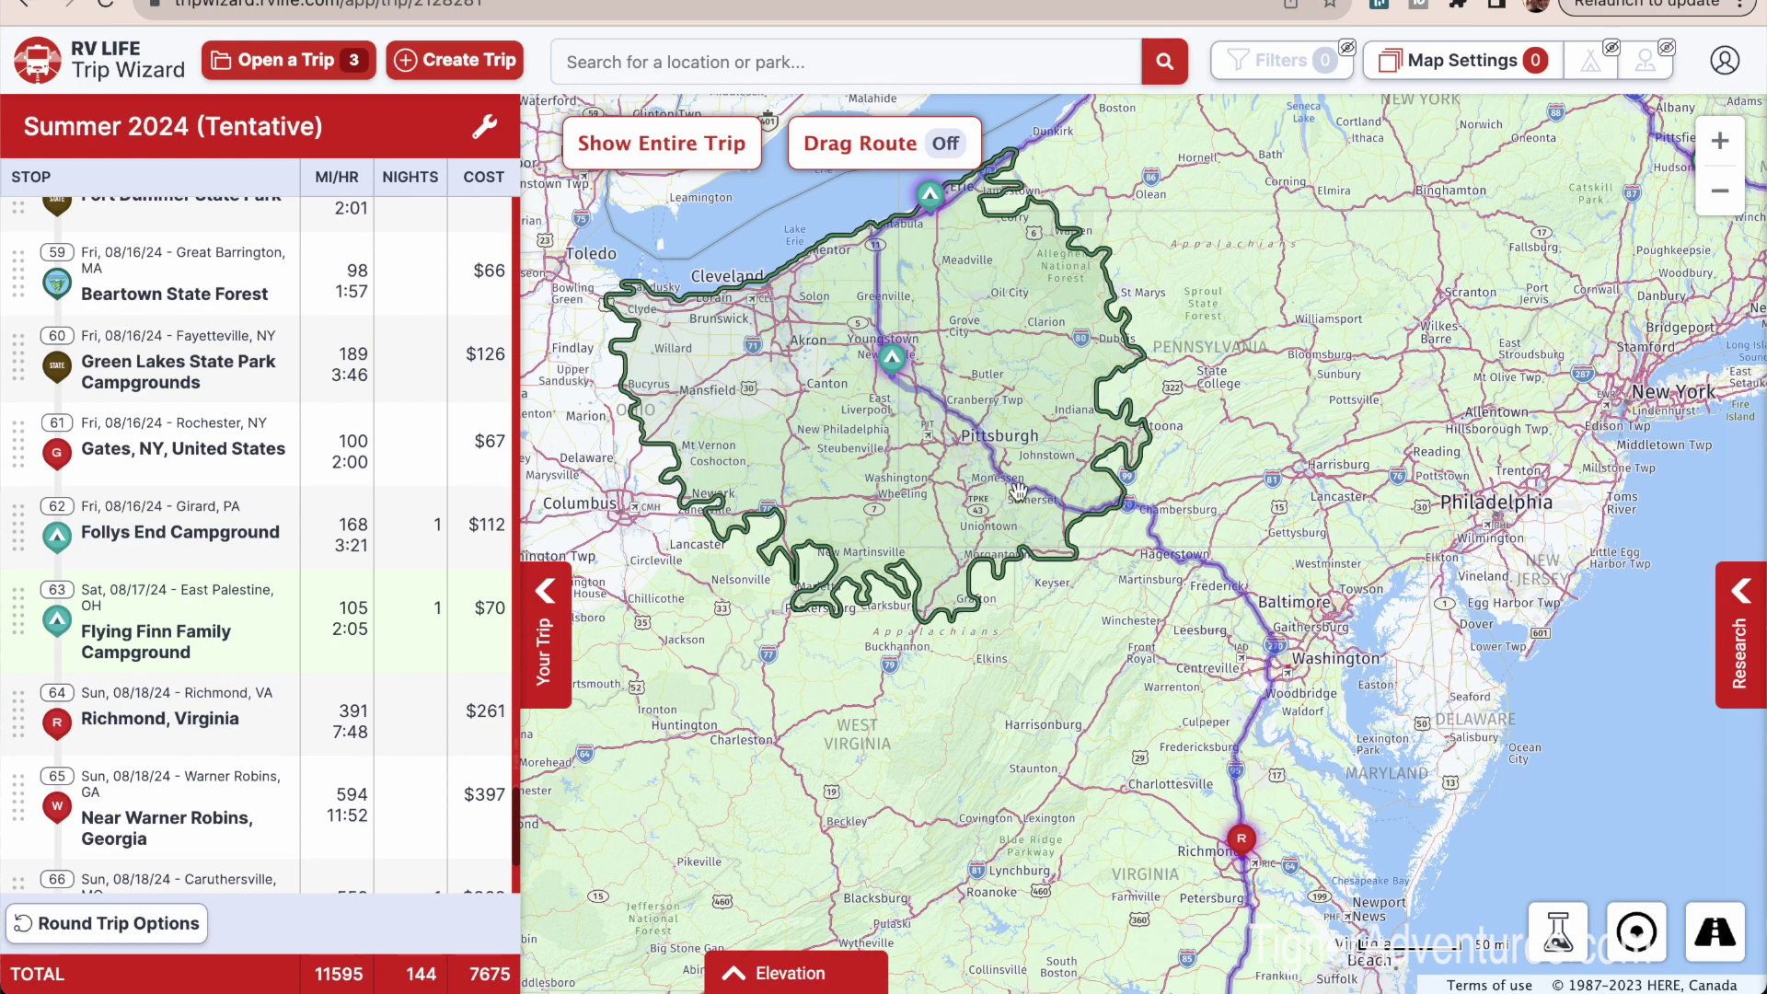
drag(1085, 563, 968, 578)
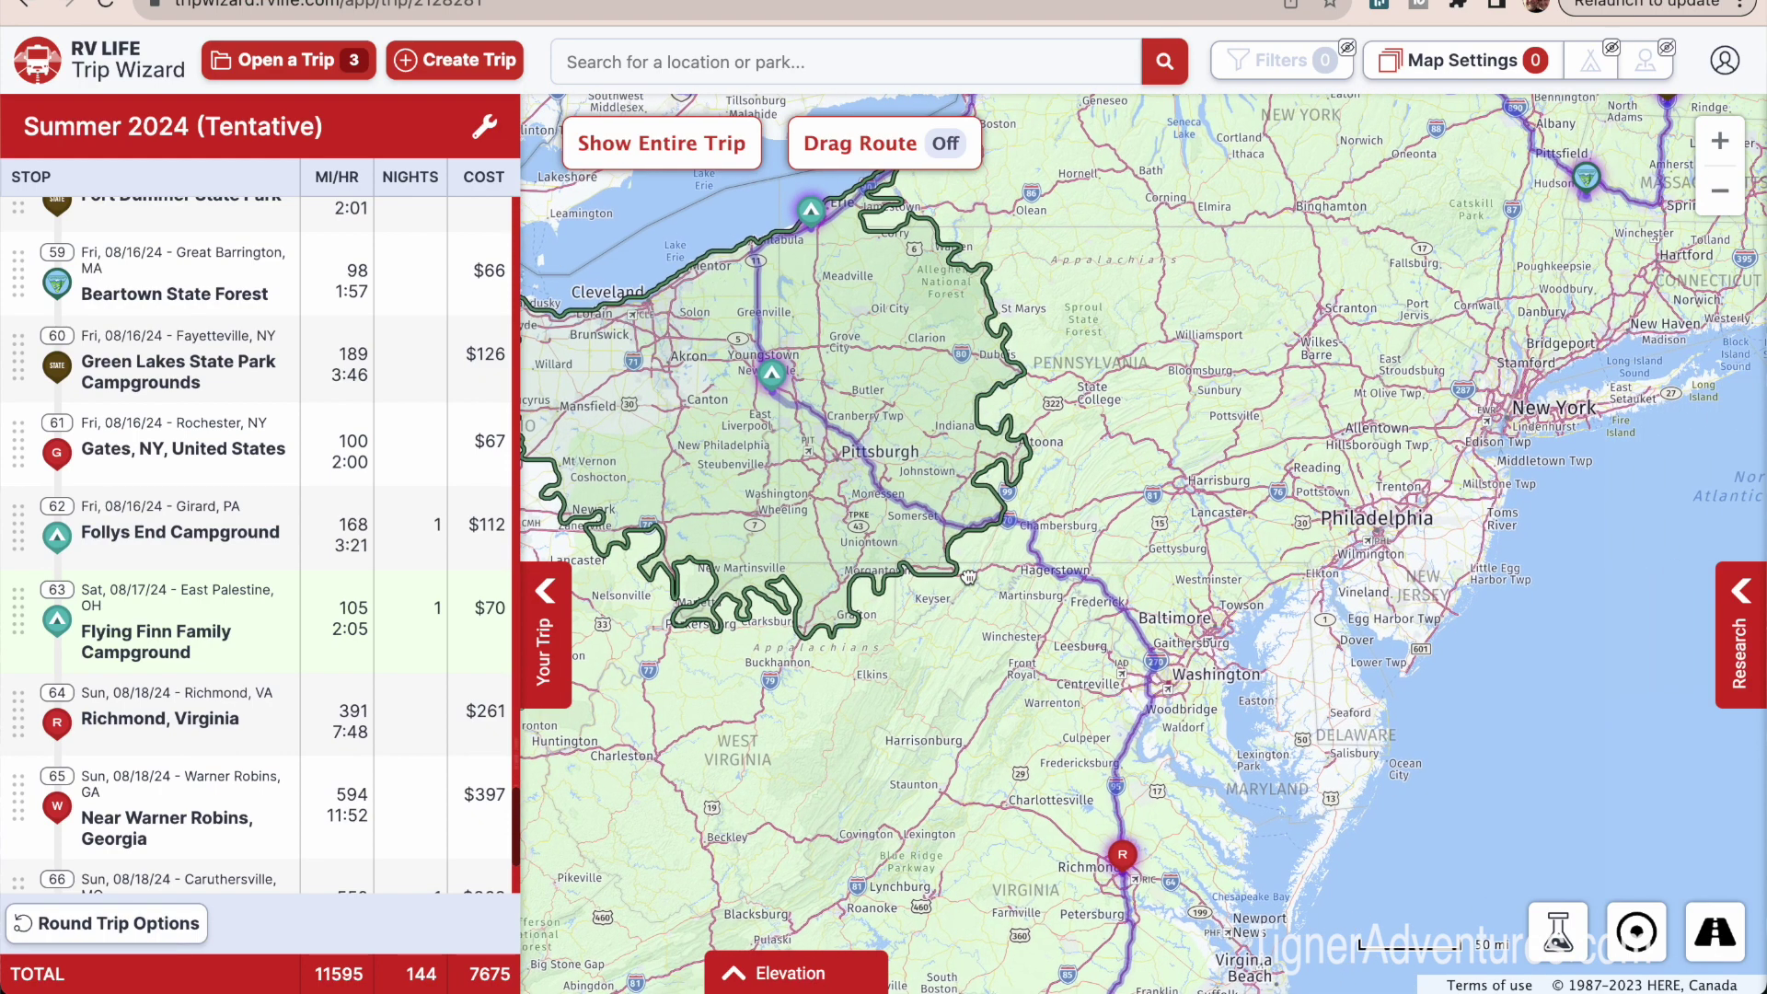
scroll(995, 541, up, 5)
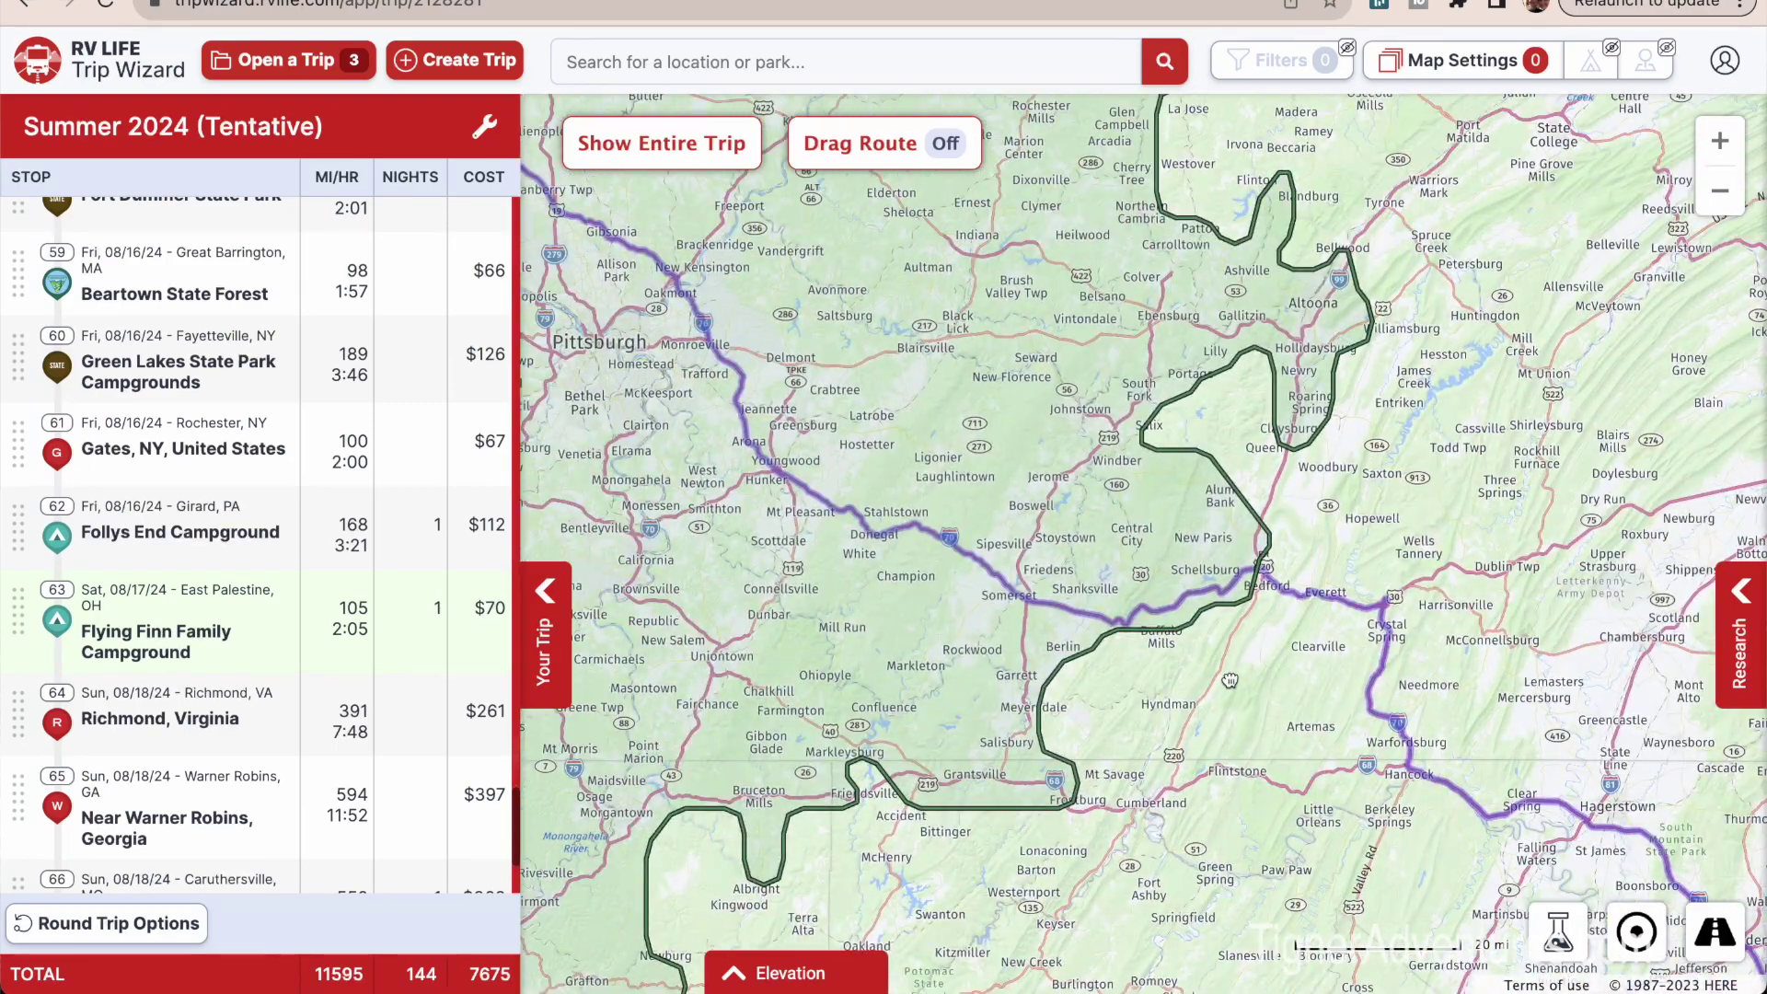
drag(1230, 680, 1331, 711)
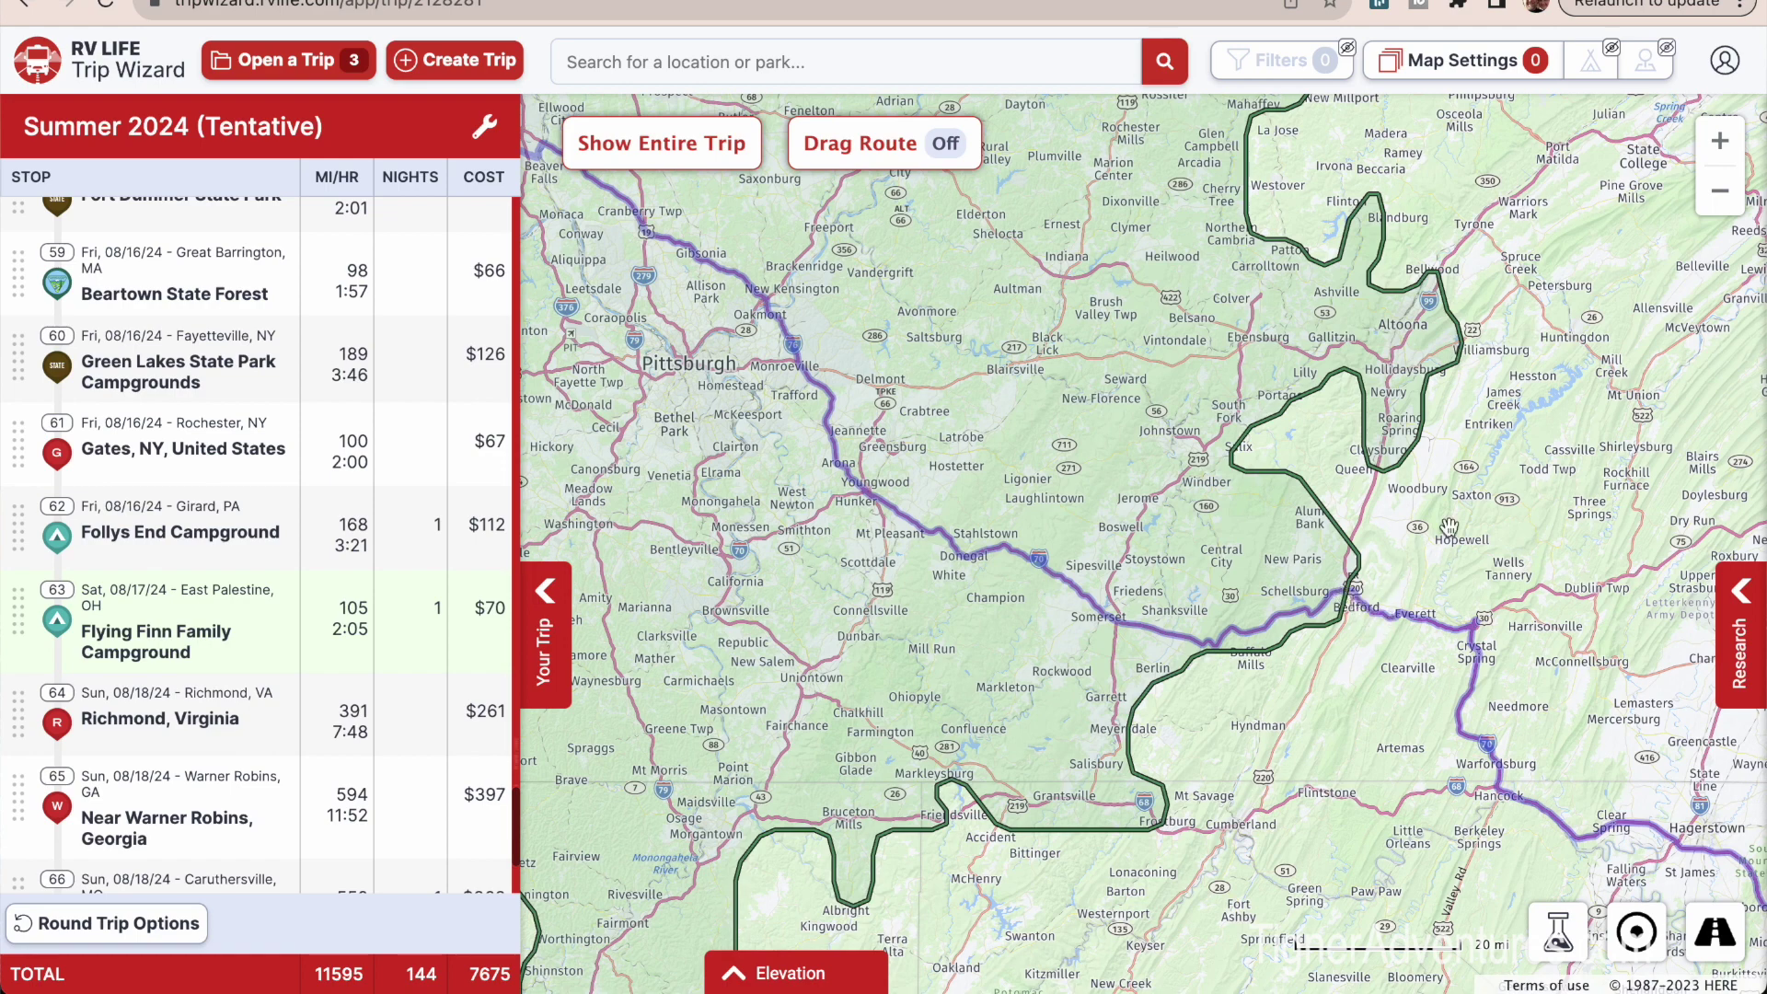
Show campground pins on the map and list the parks in view around Bedford and Breezewood.
click(1592, 65)
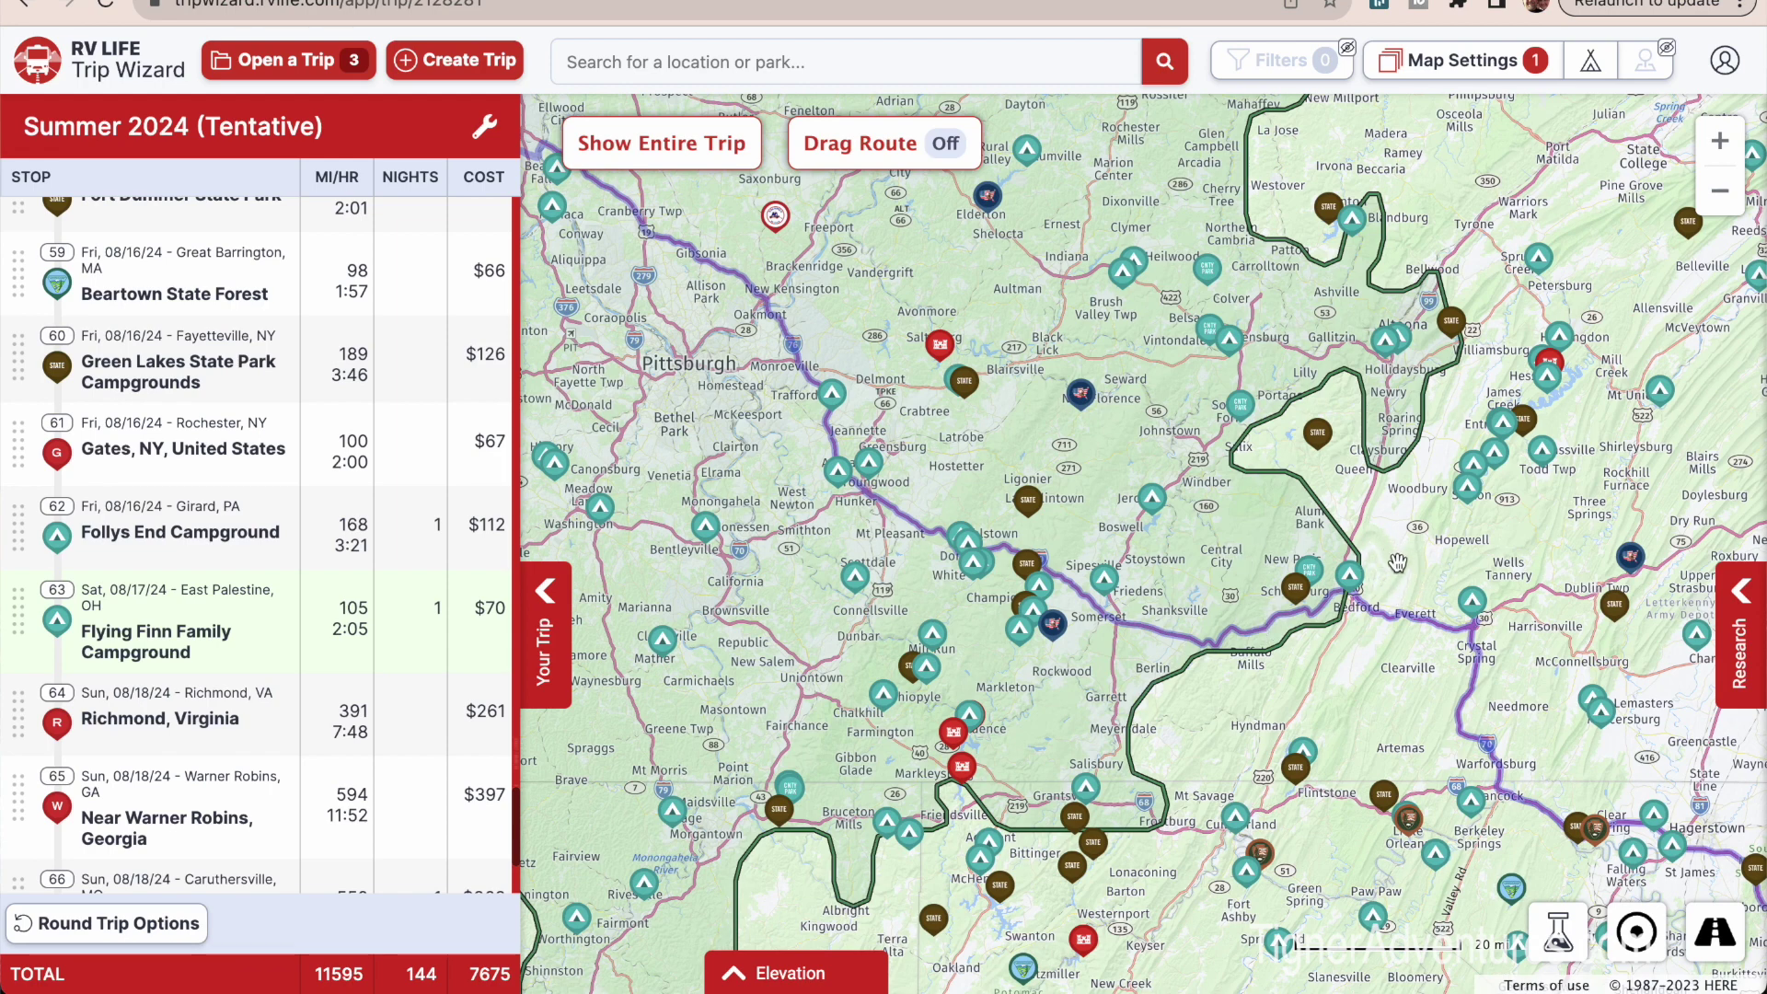
scroll(1398, 562, up, 3)
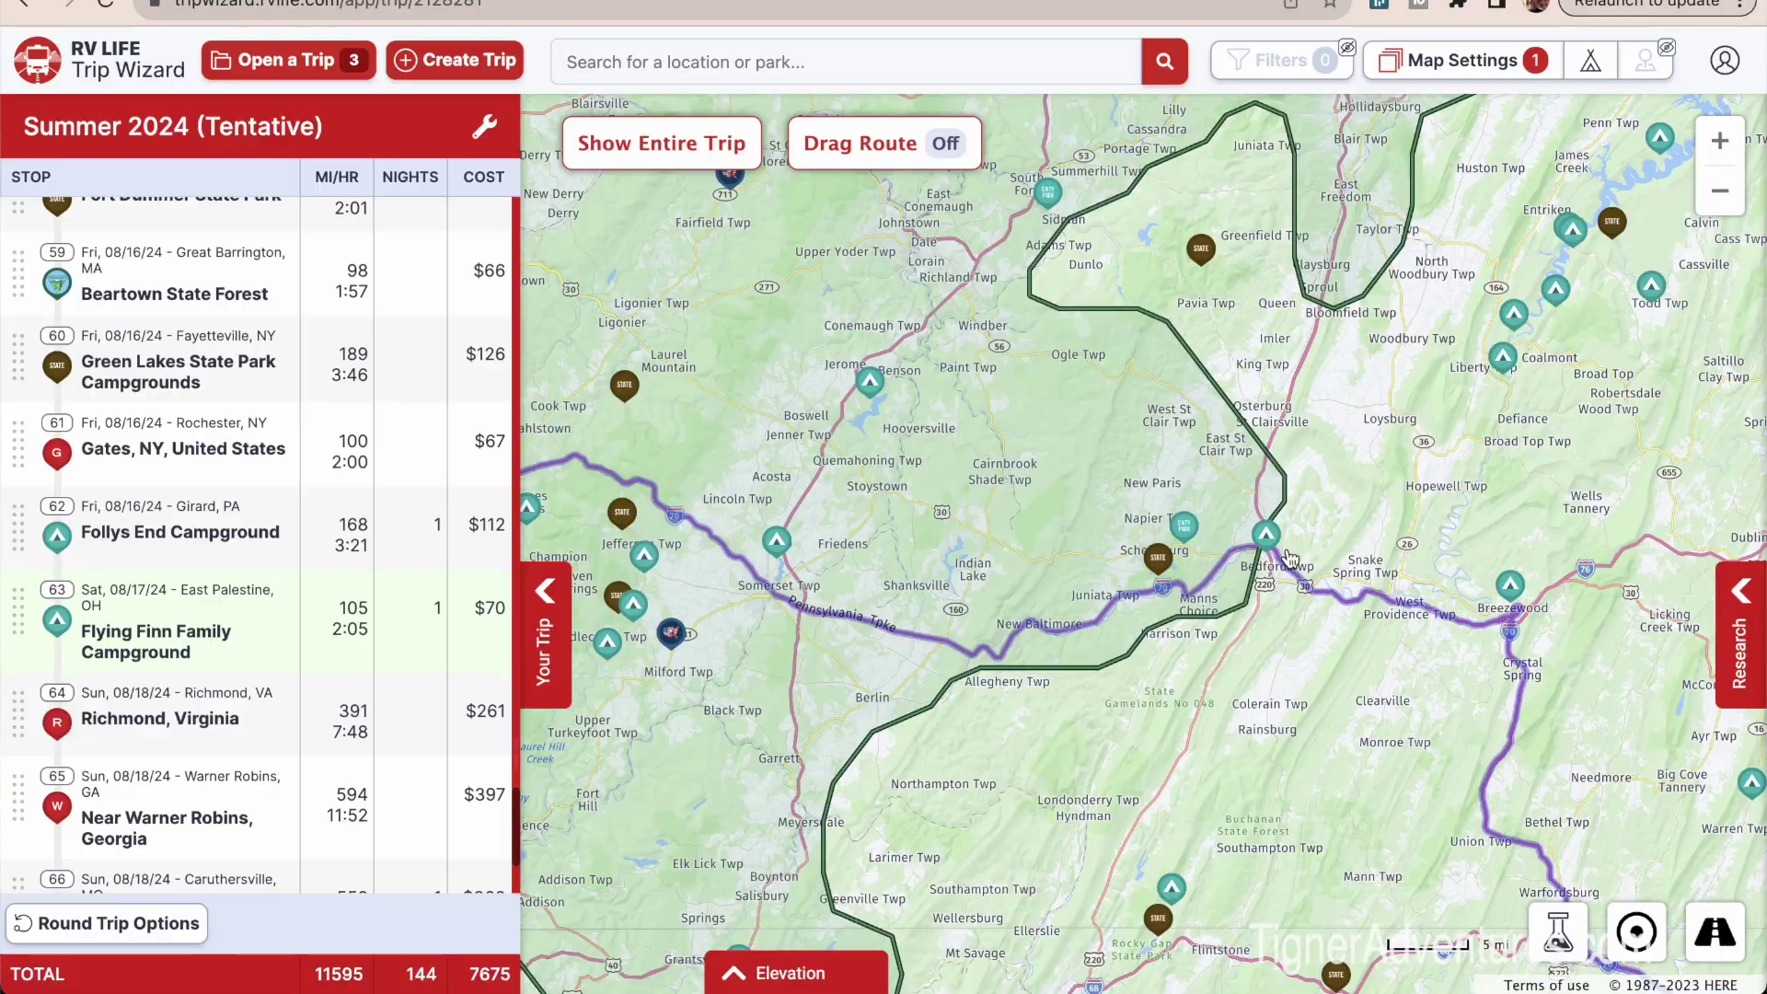
drag(1662, 550, 1339, 523)
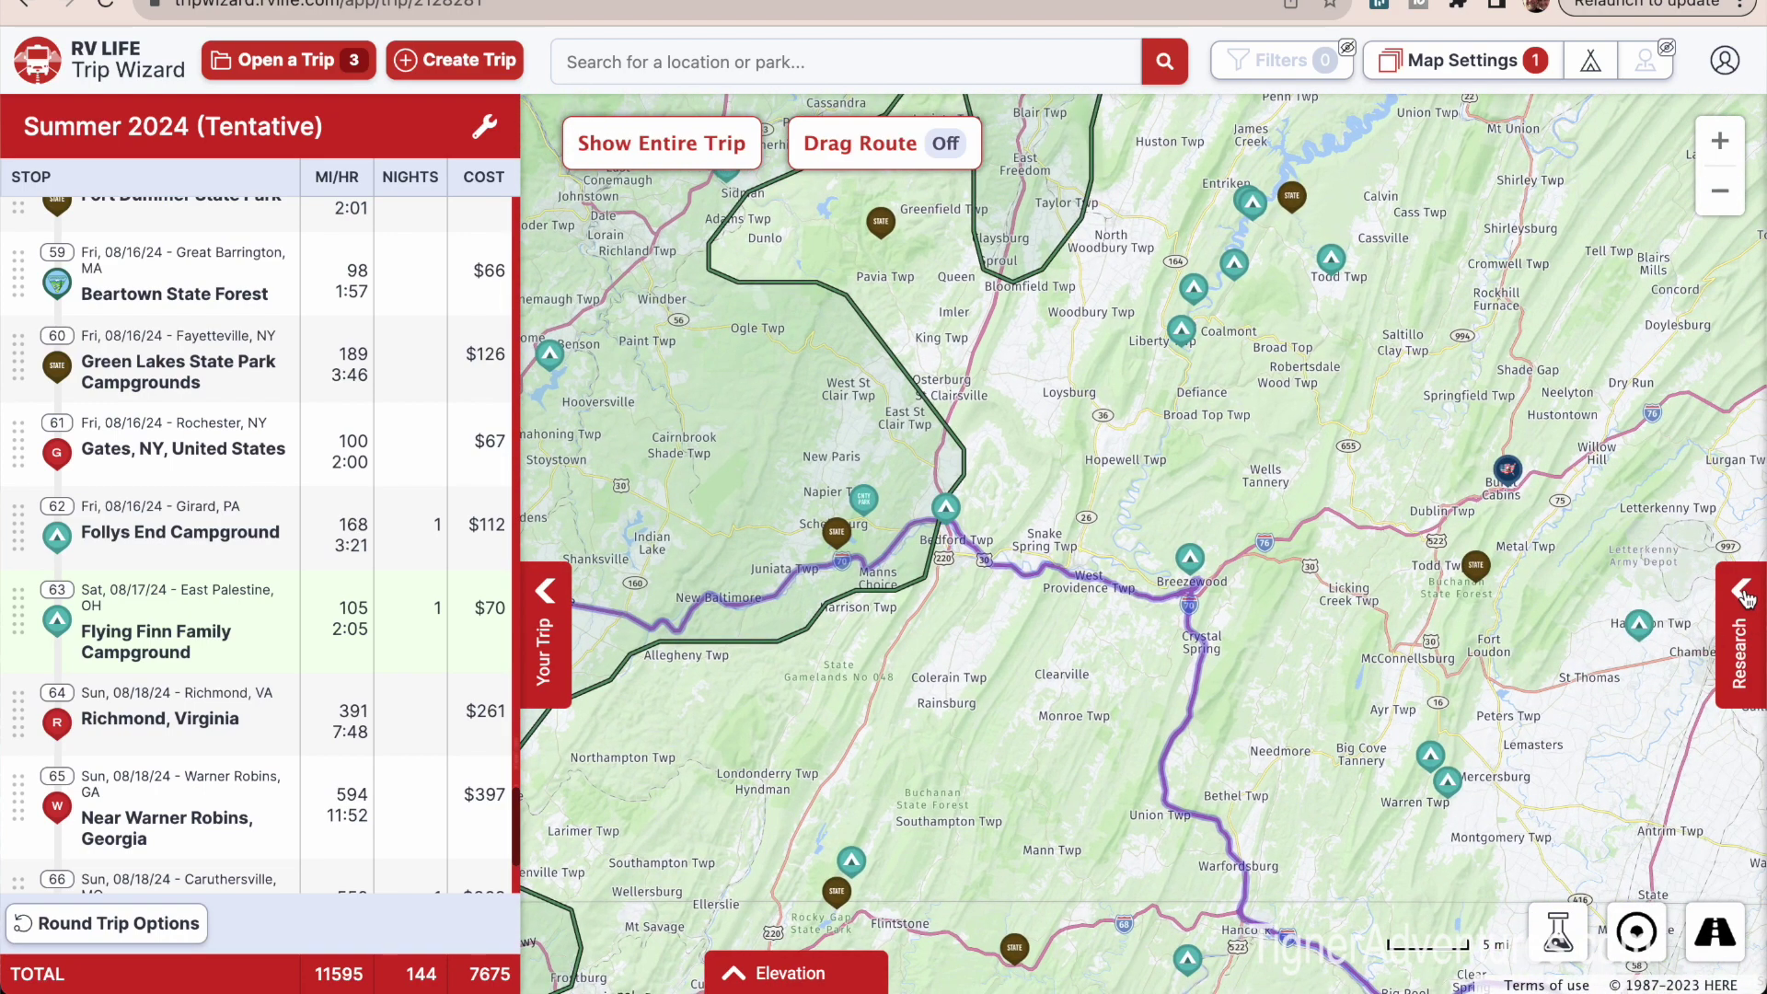
drag(1506, 578, 1342, 582)
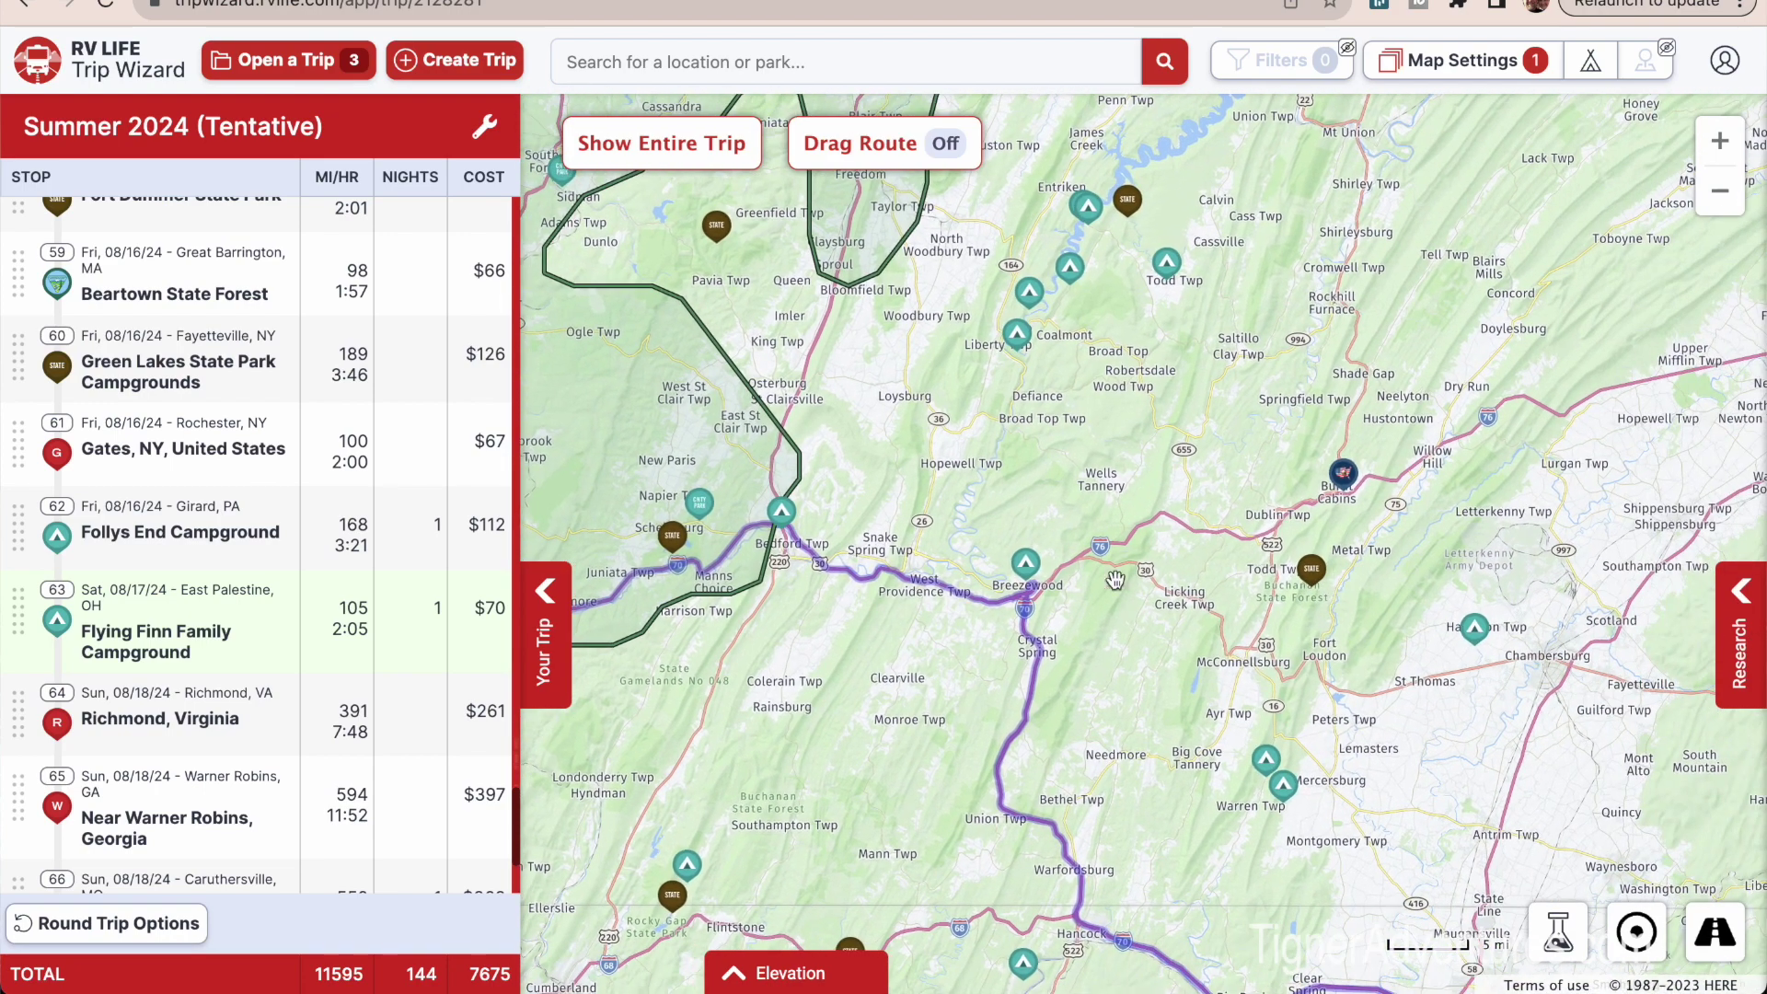
click(1746, 590)
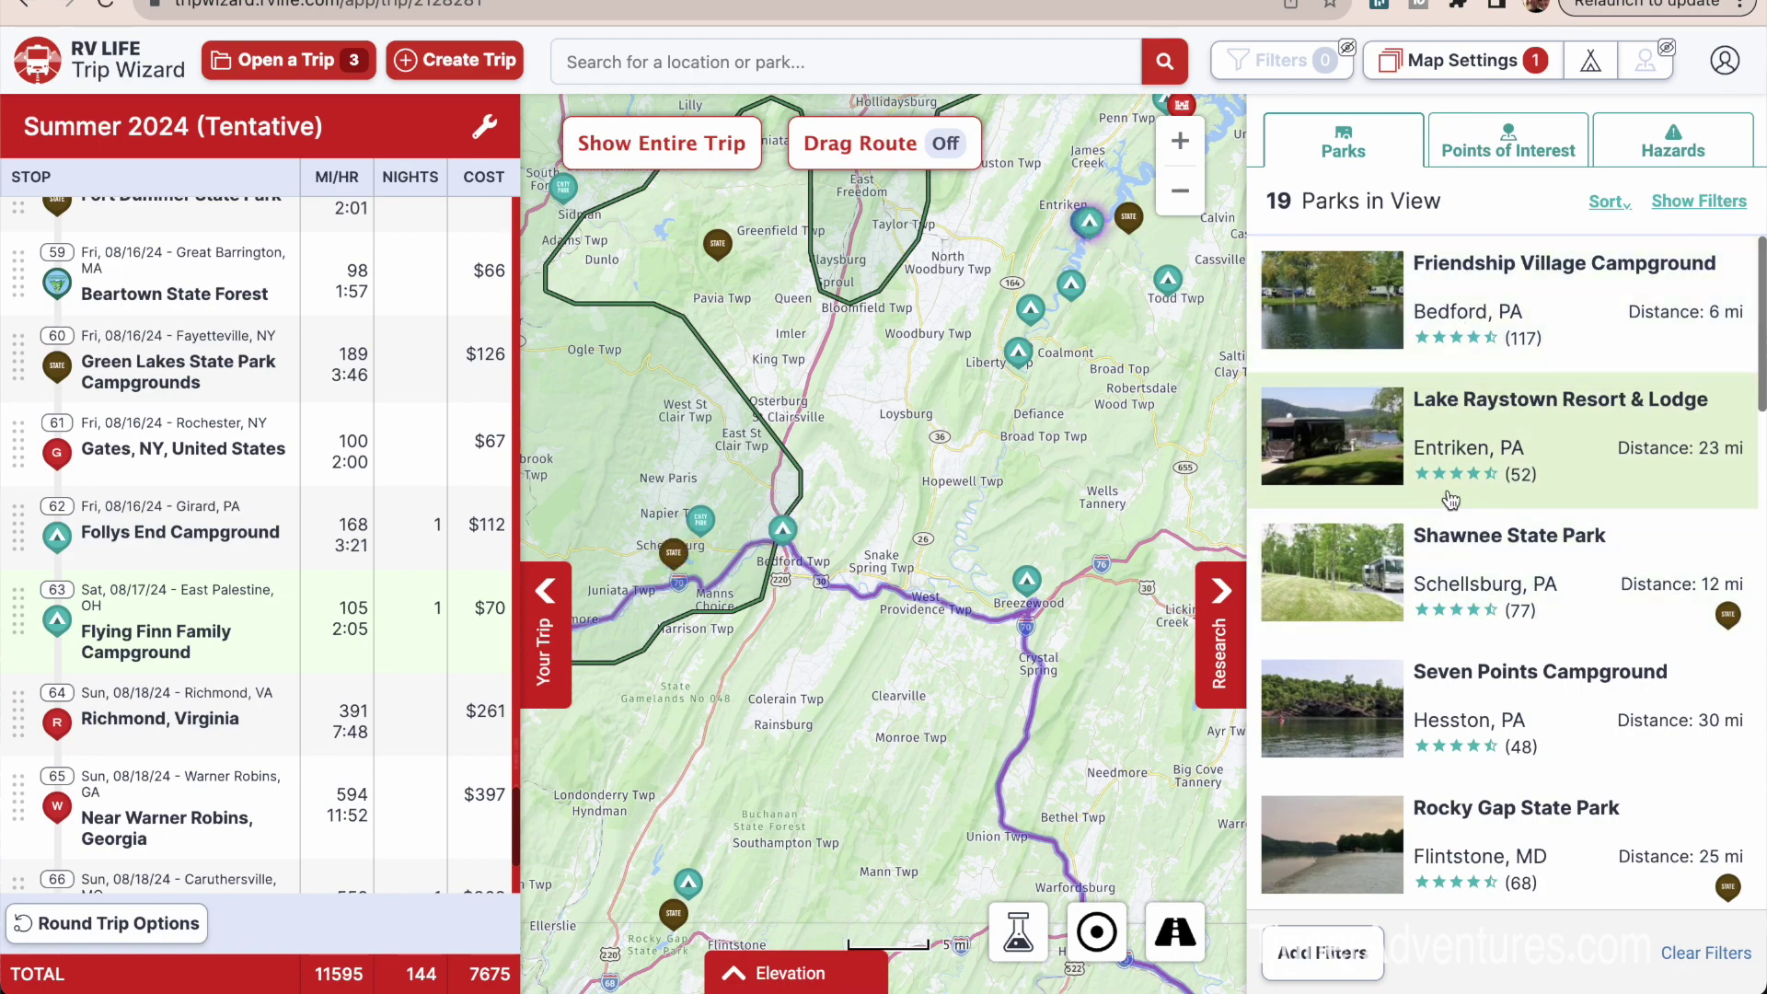
Open the details of Friendship Village Campground and review its features, connectivity, hookups and amenities.
click(1471, 313)
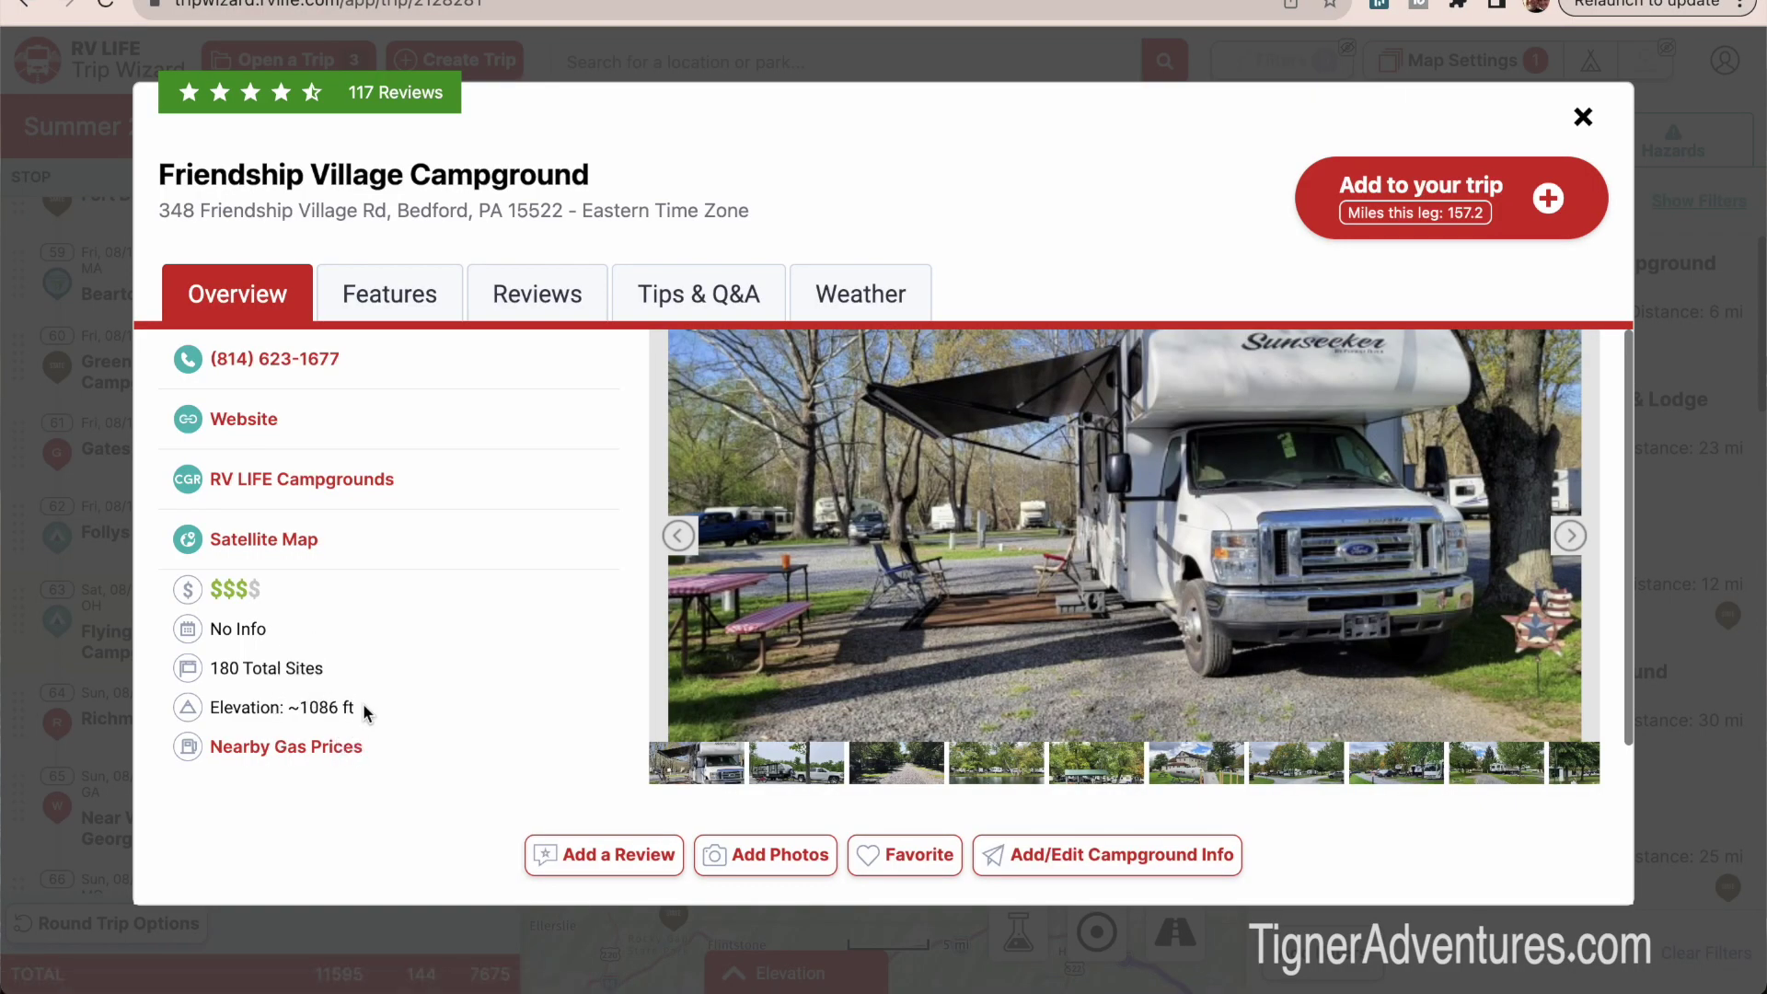
click(398, 304)
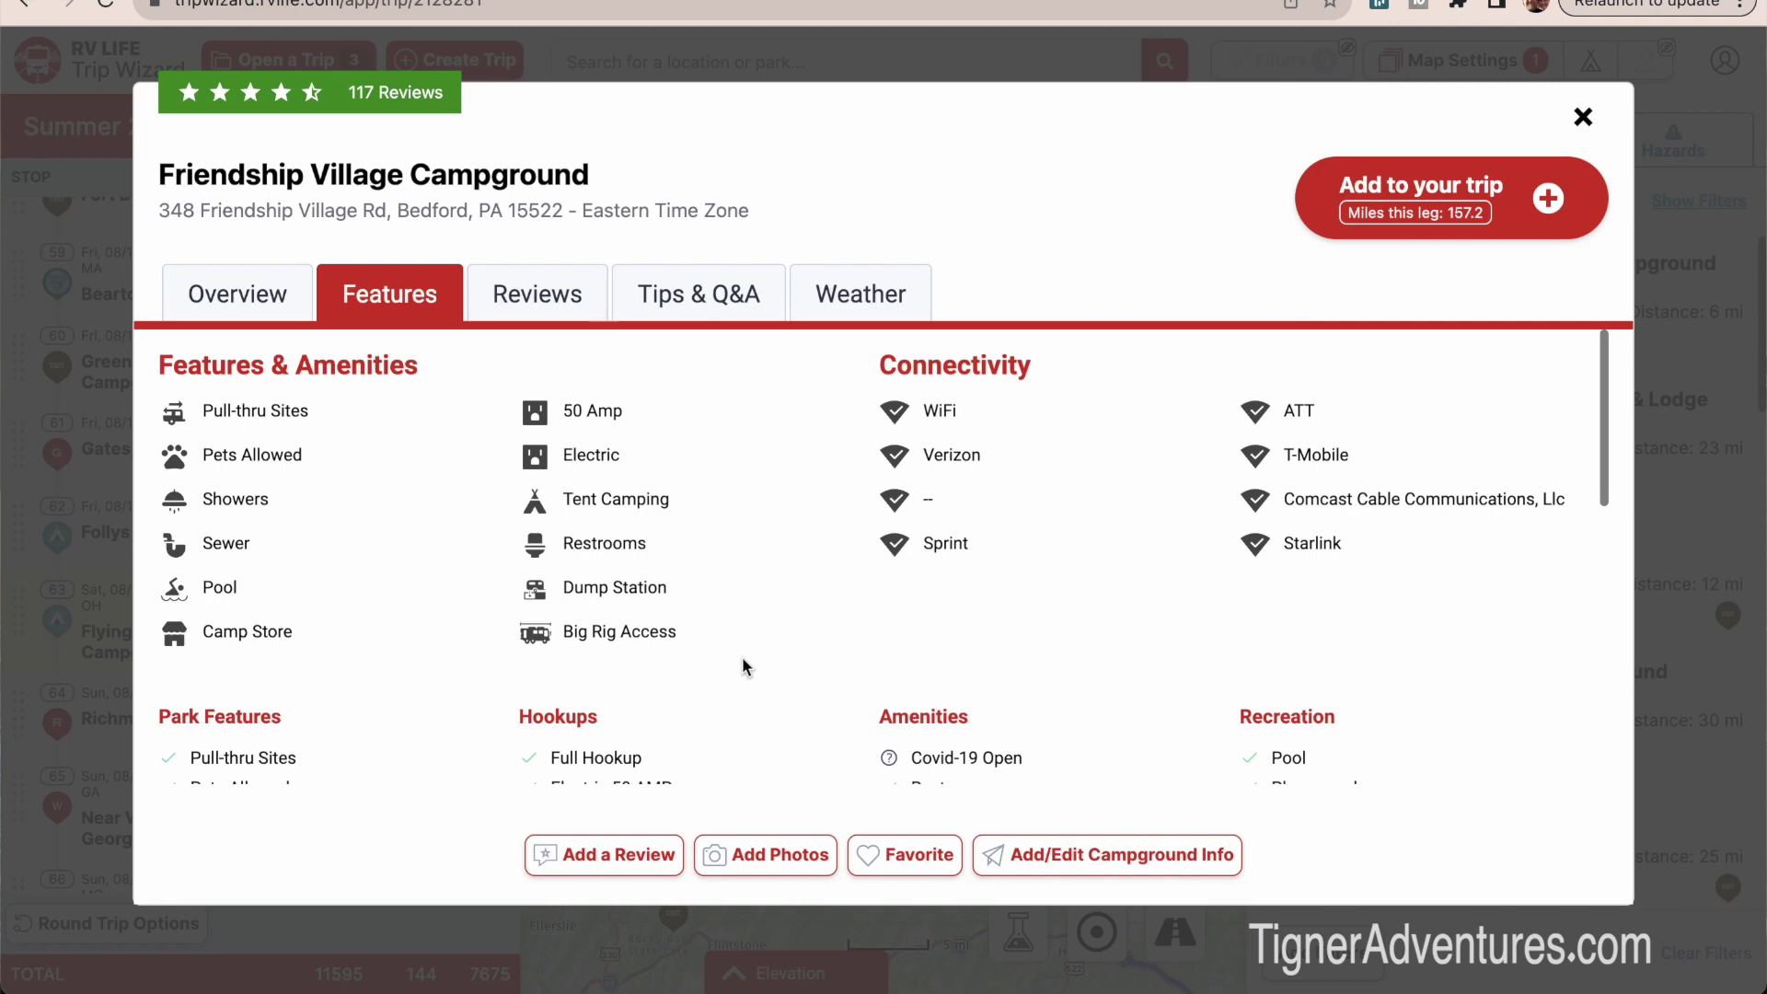
scroll(743, 659, down, 5)
scroll(742, 655, down, 3)
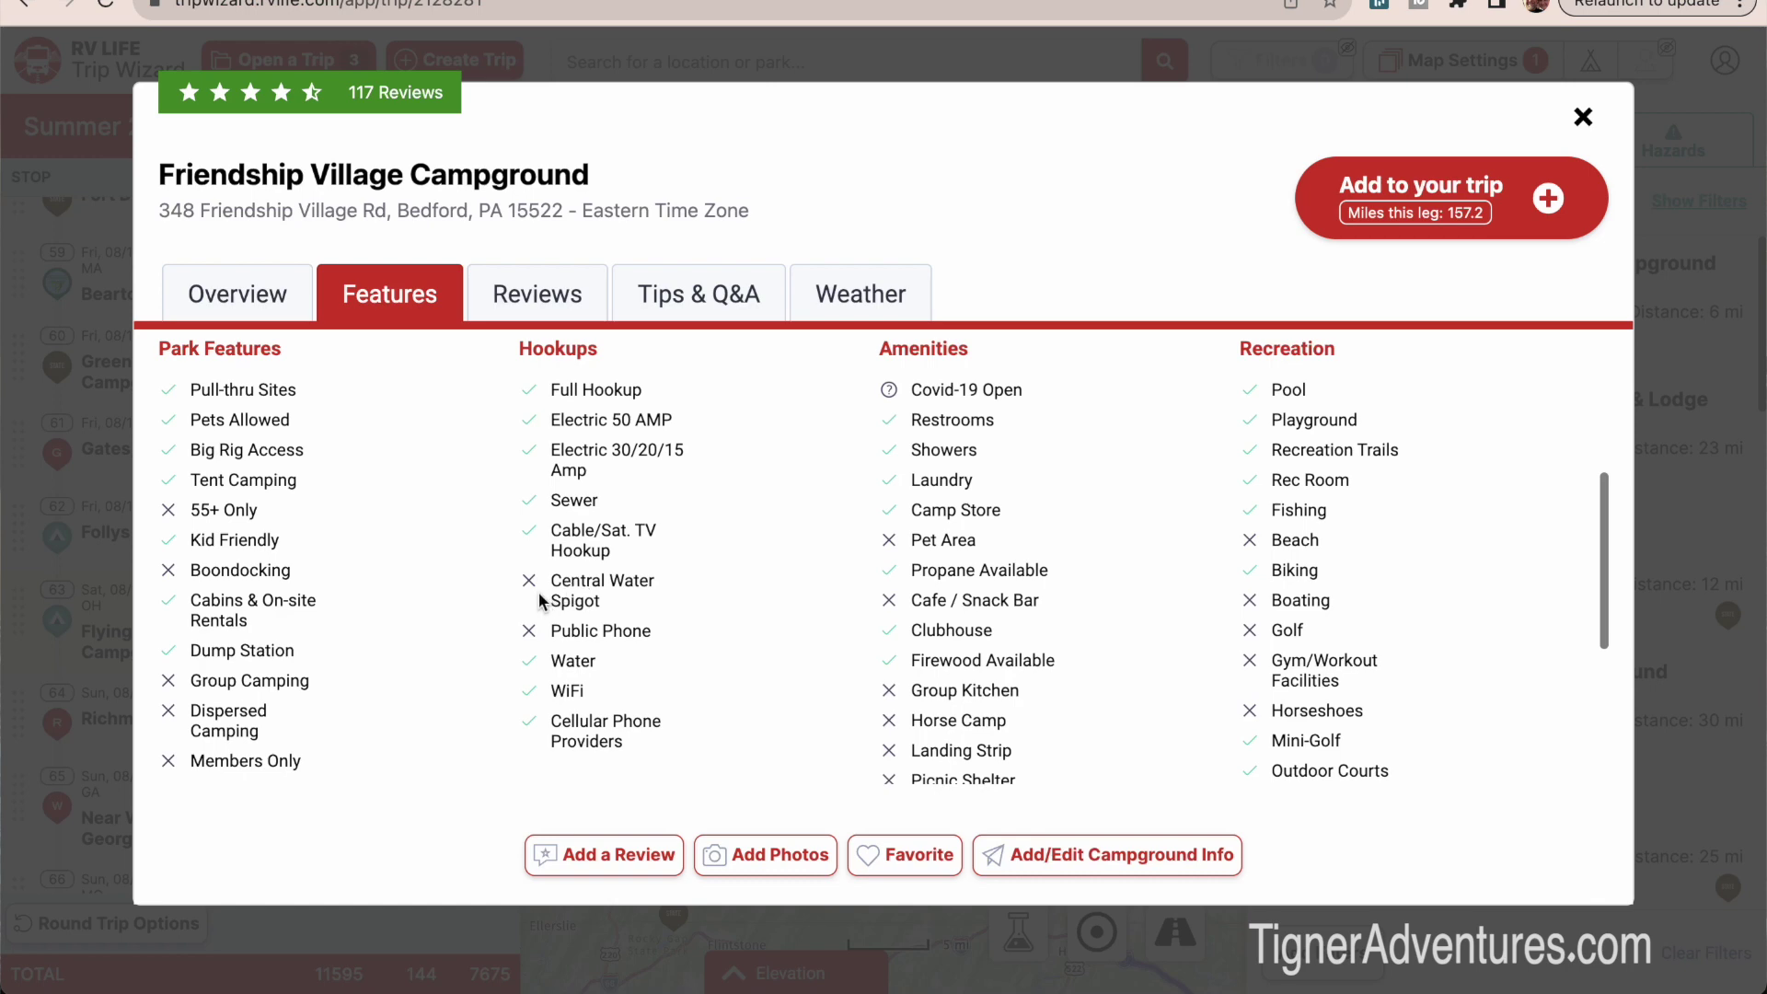
scroll(703, 597, down, 3)
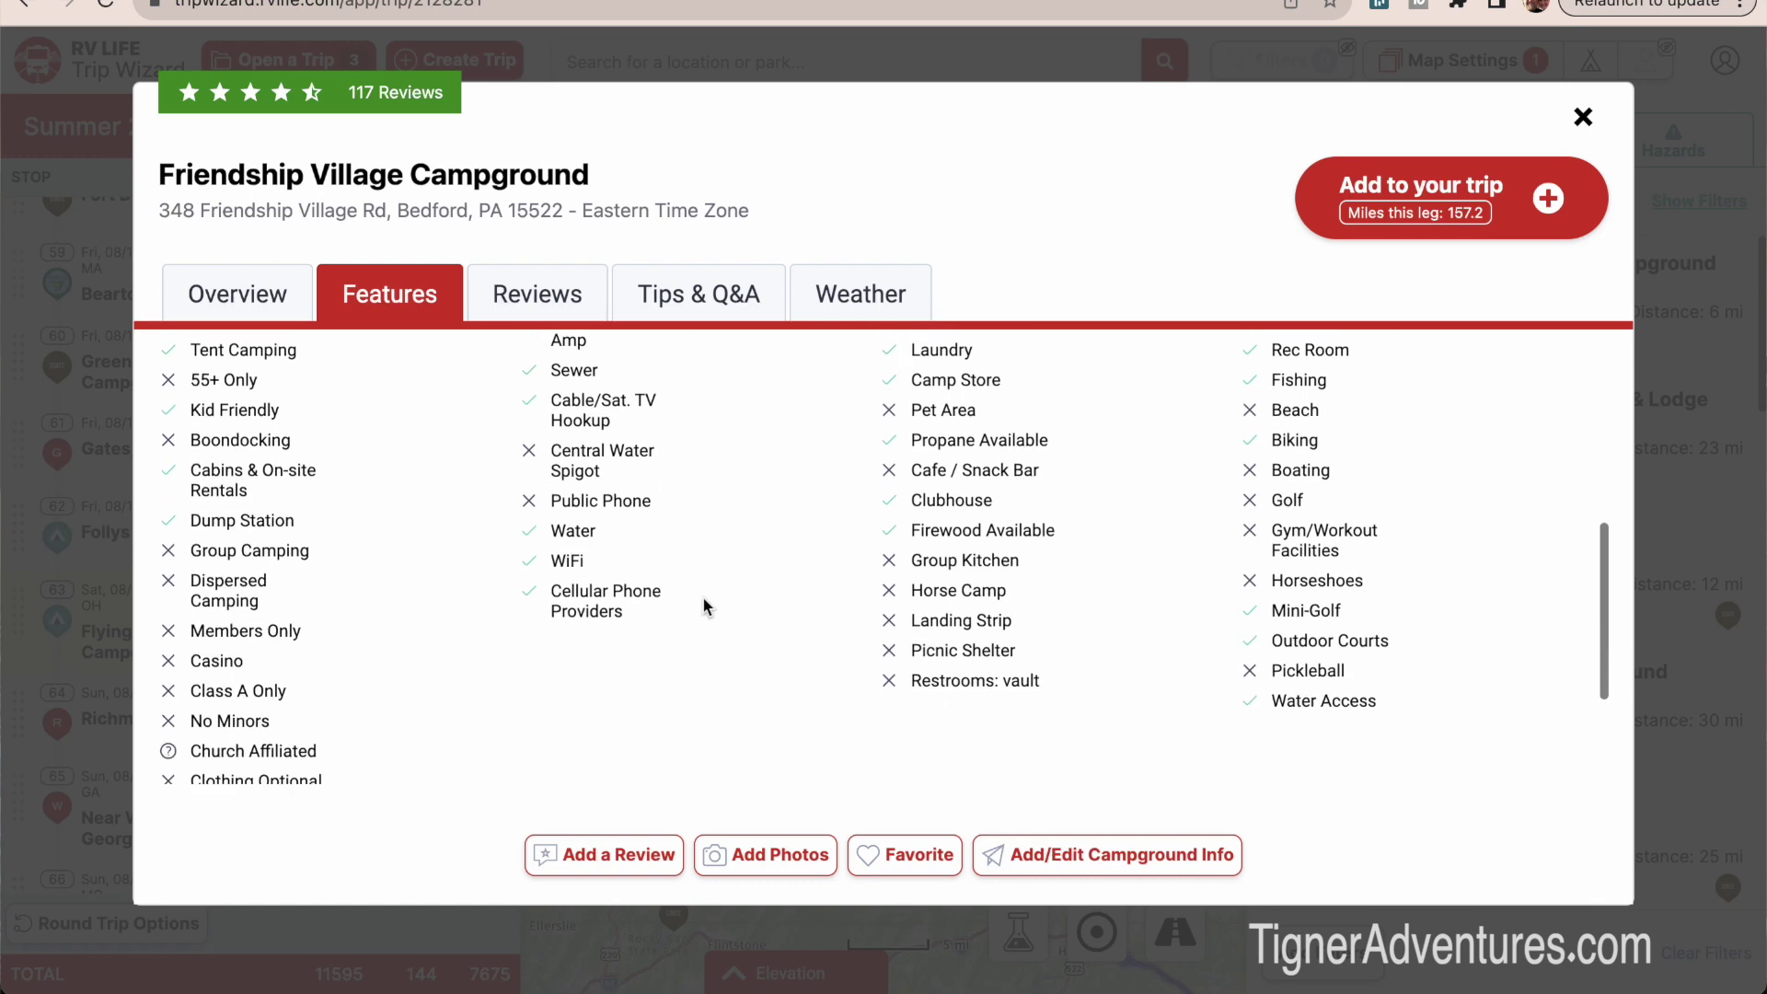
scroll(703, 599, up, 1)
scroll(704, 599, up, 10)
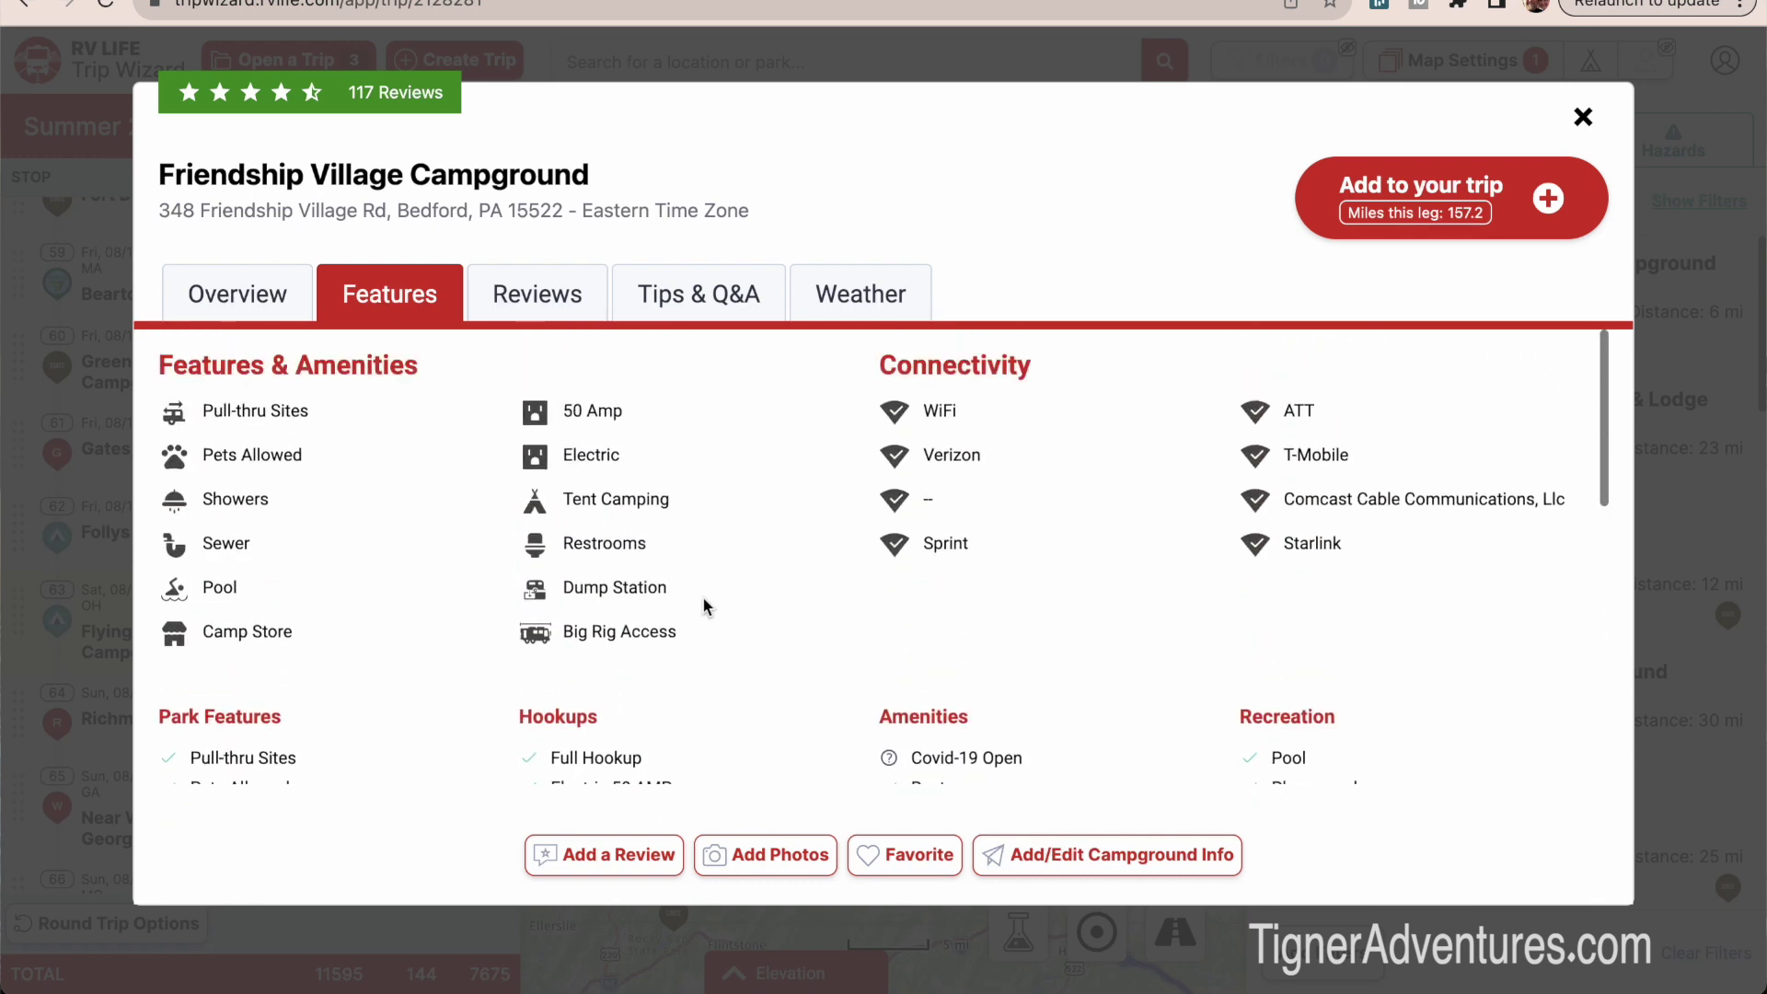
Read the guest reviews of Friendship Village Campground, including ratings, stay dates and nightly prices.
click(524, 293)
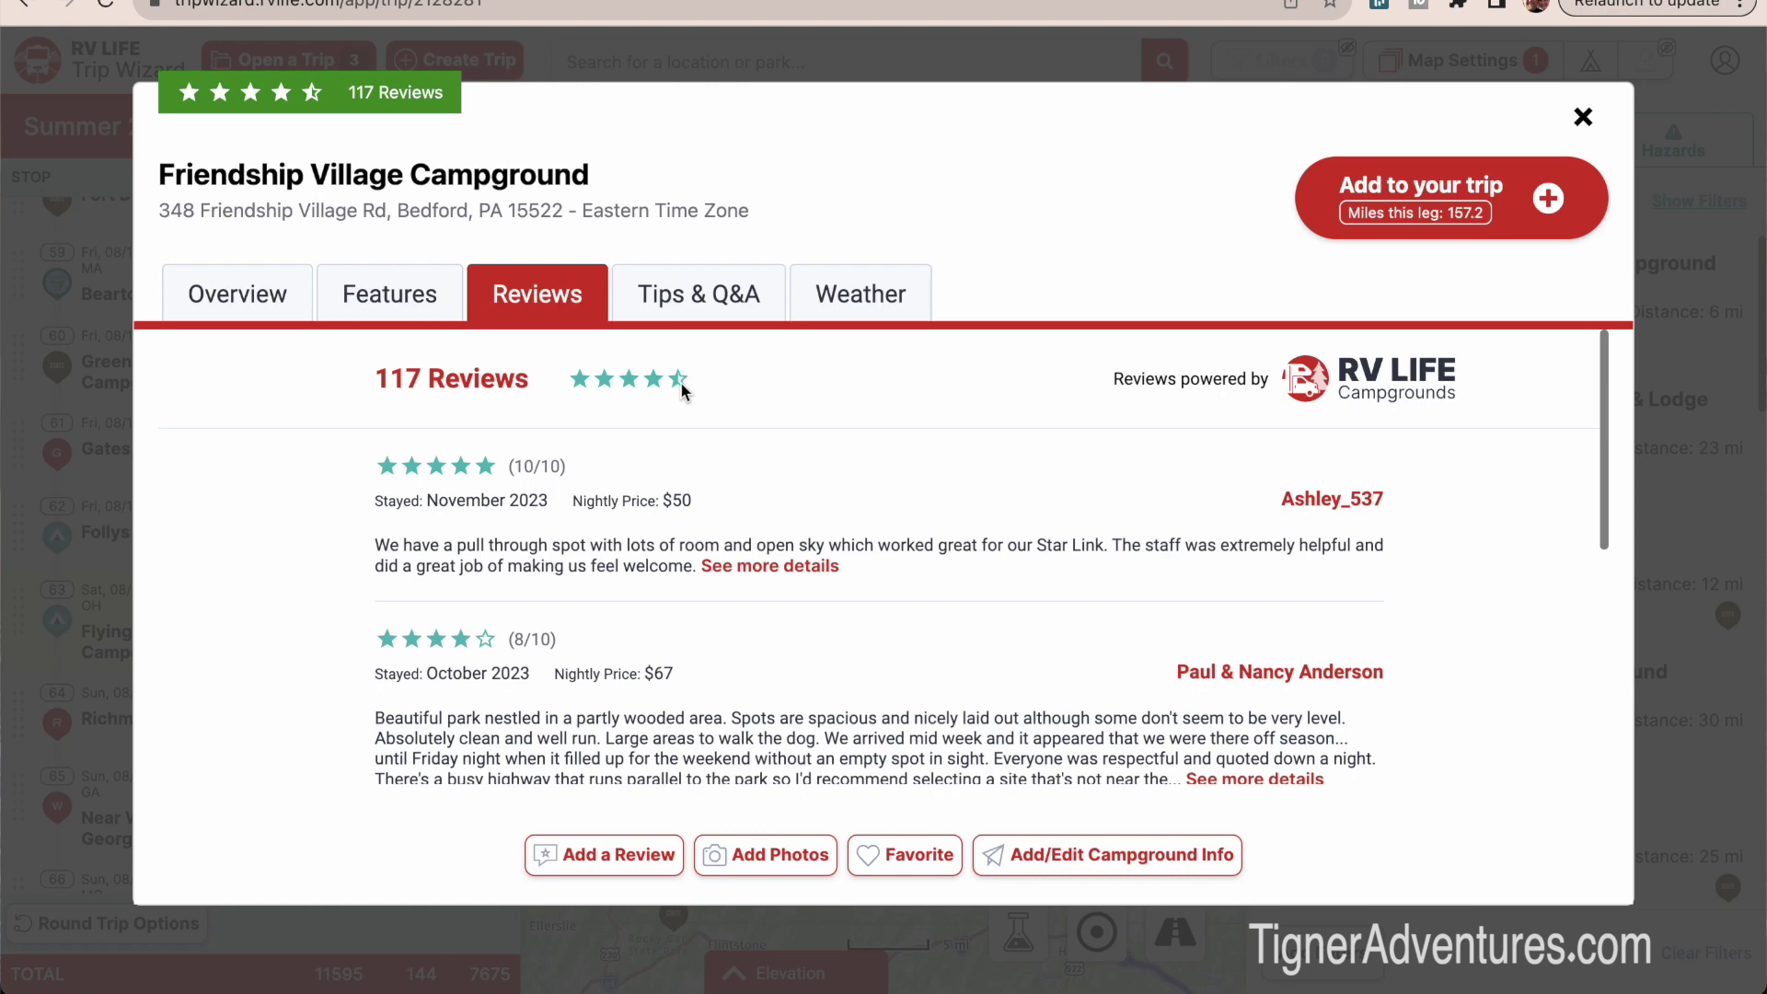
scroll(708, 419, down, 1)
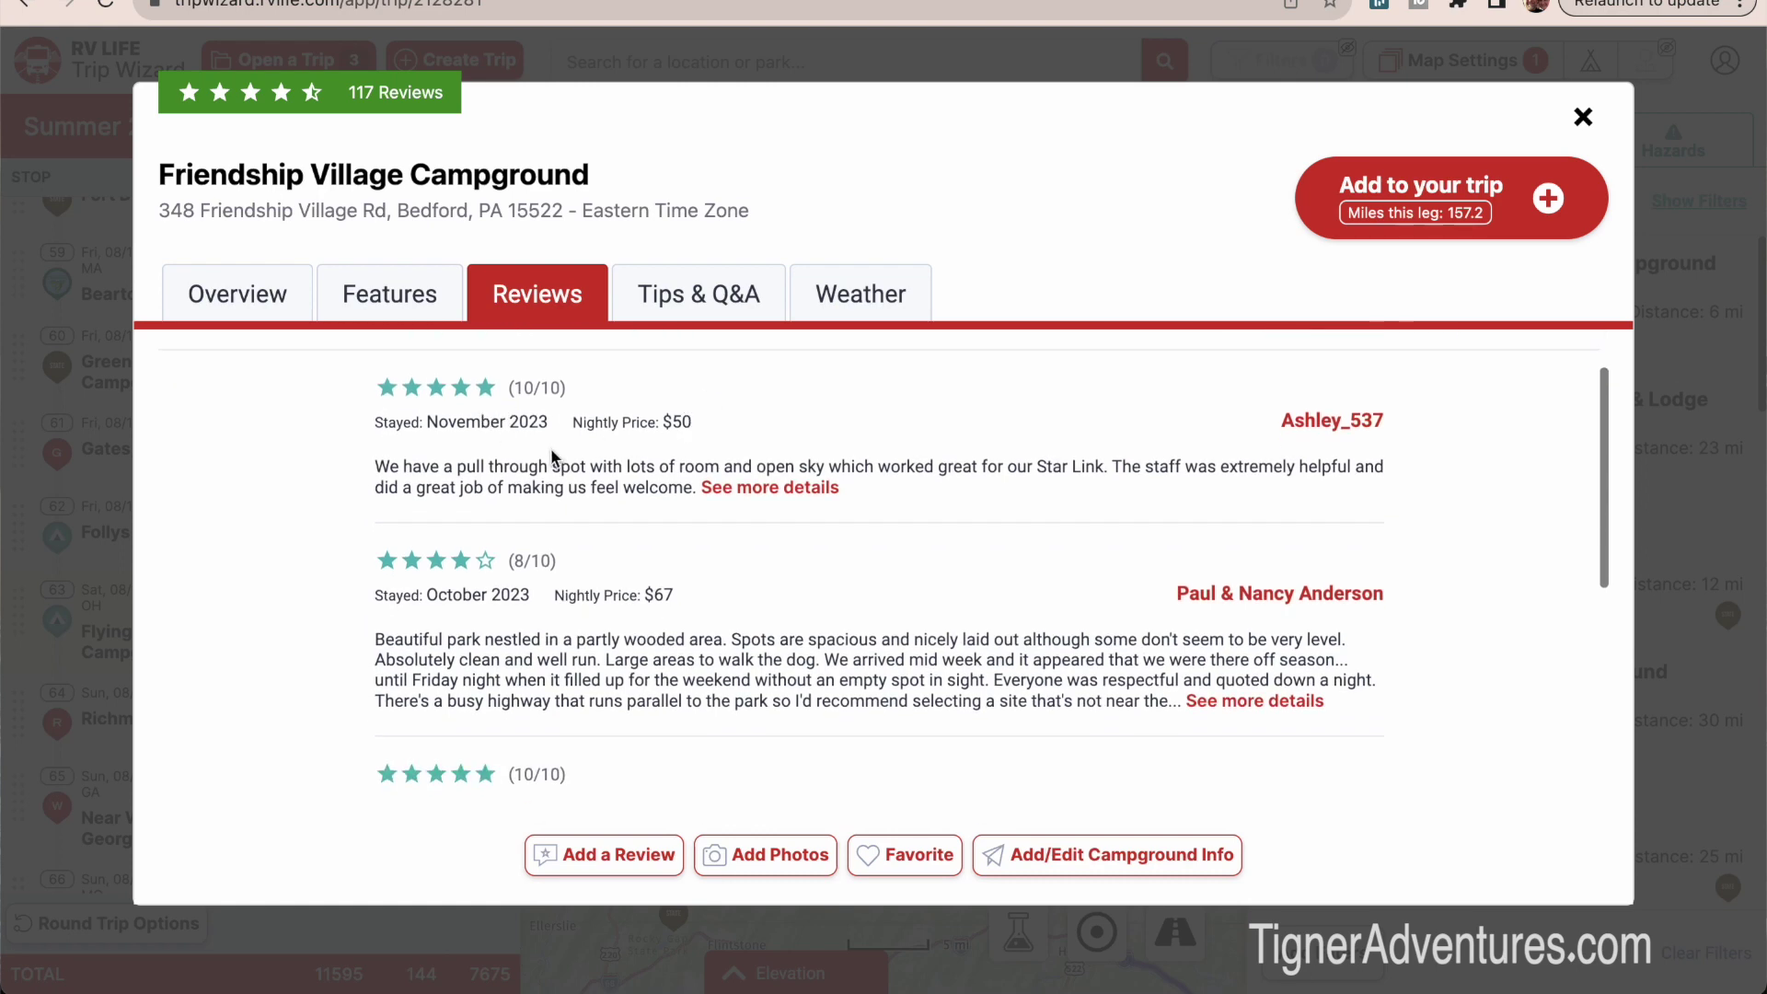
scroll(551, 447, up, 1)
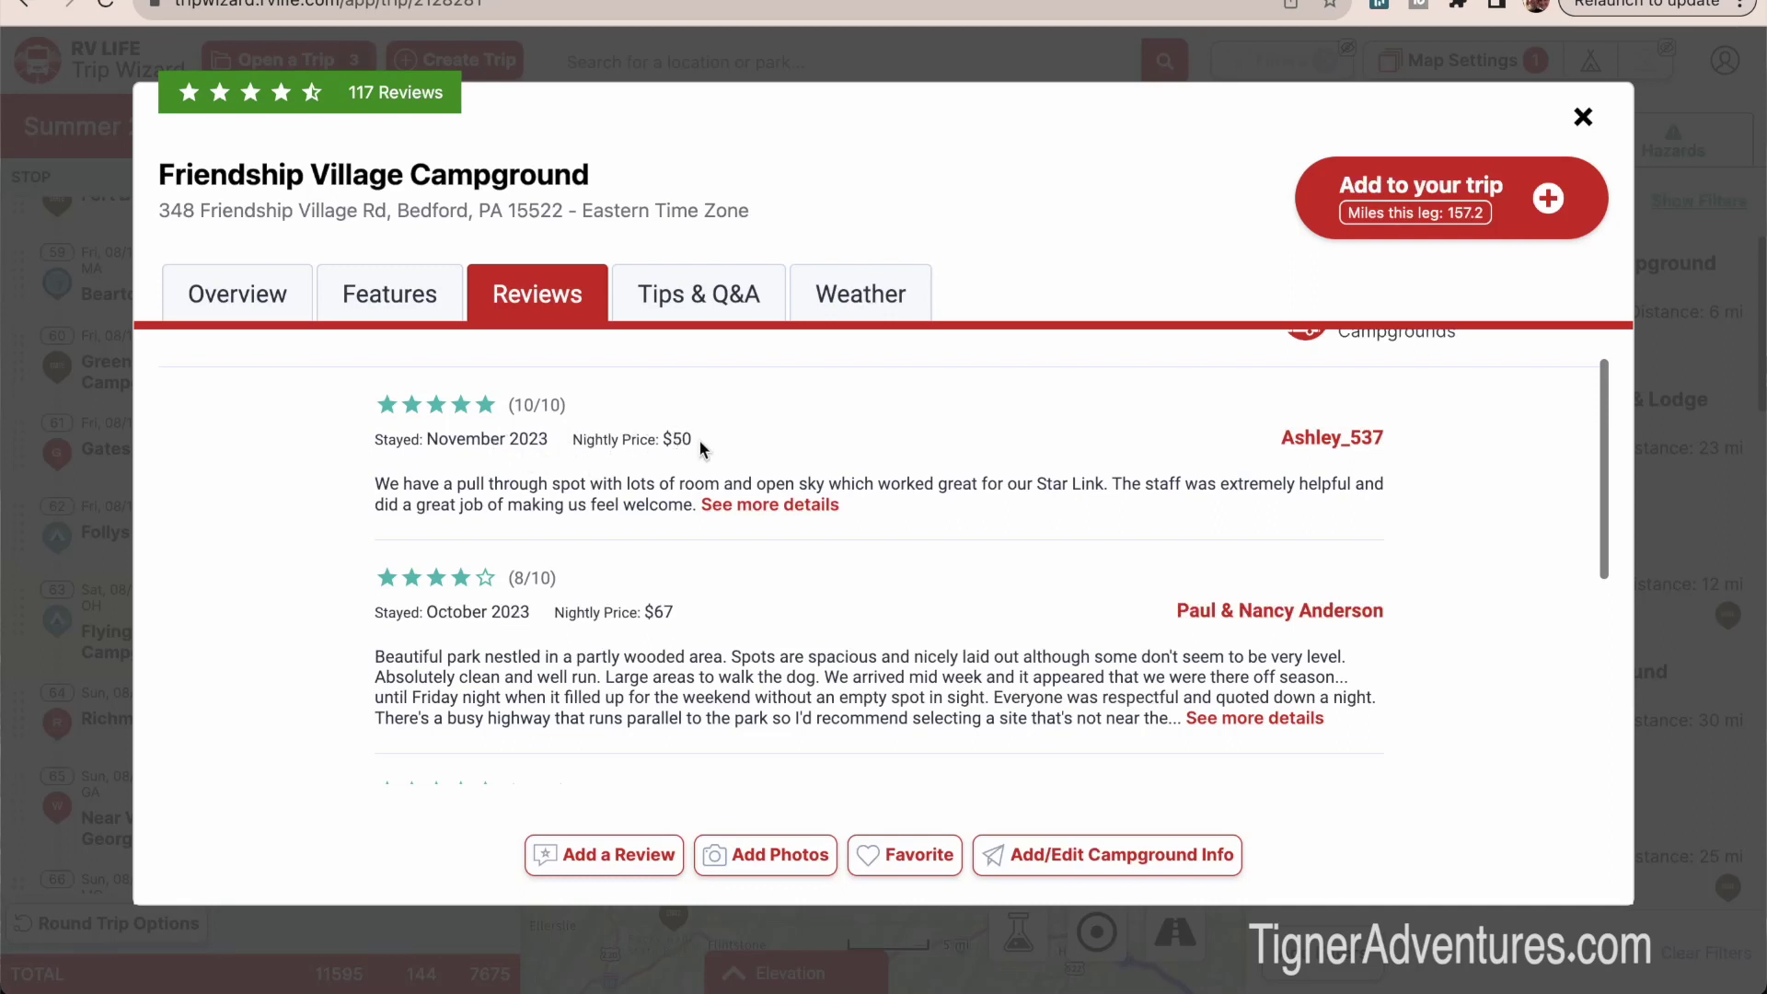
scroll(703, 448, down, 2)
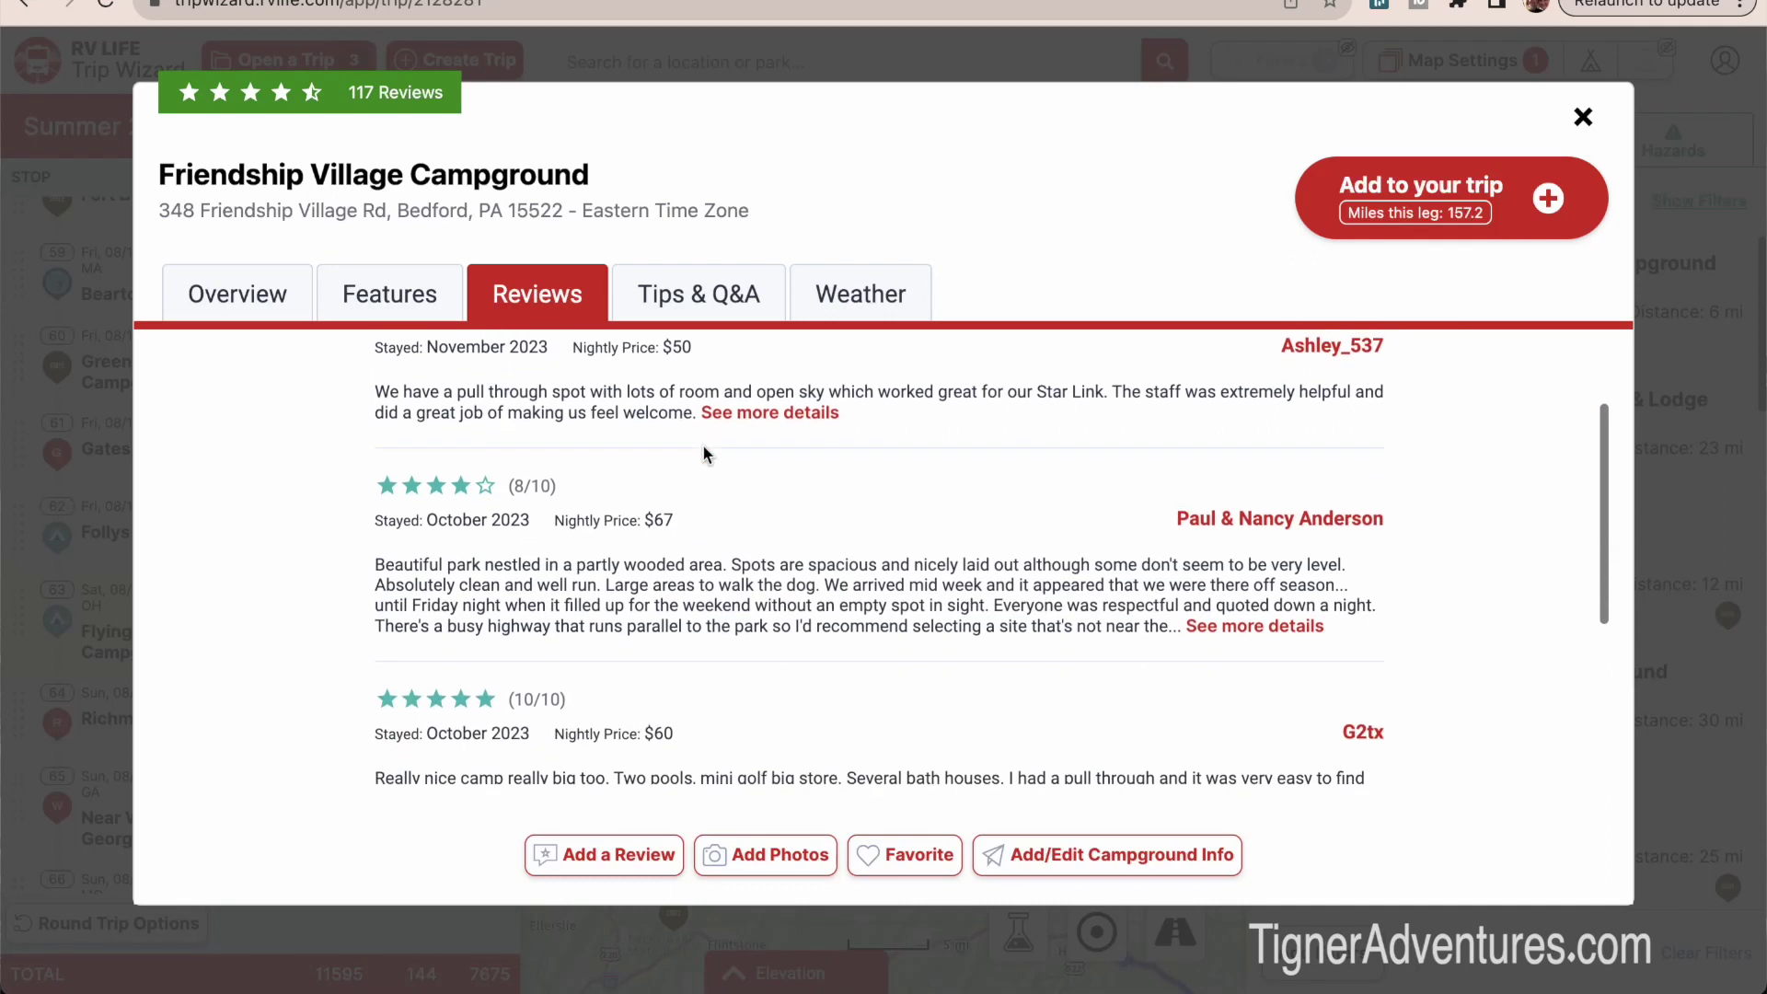
scroll(703, 444, down, 2)
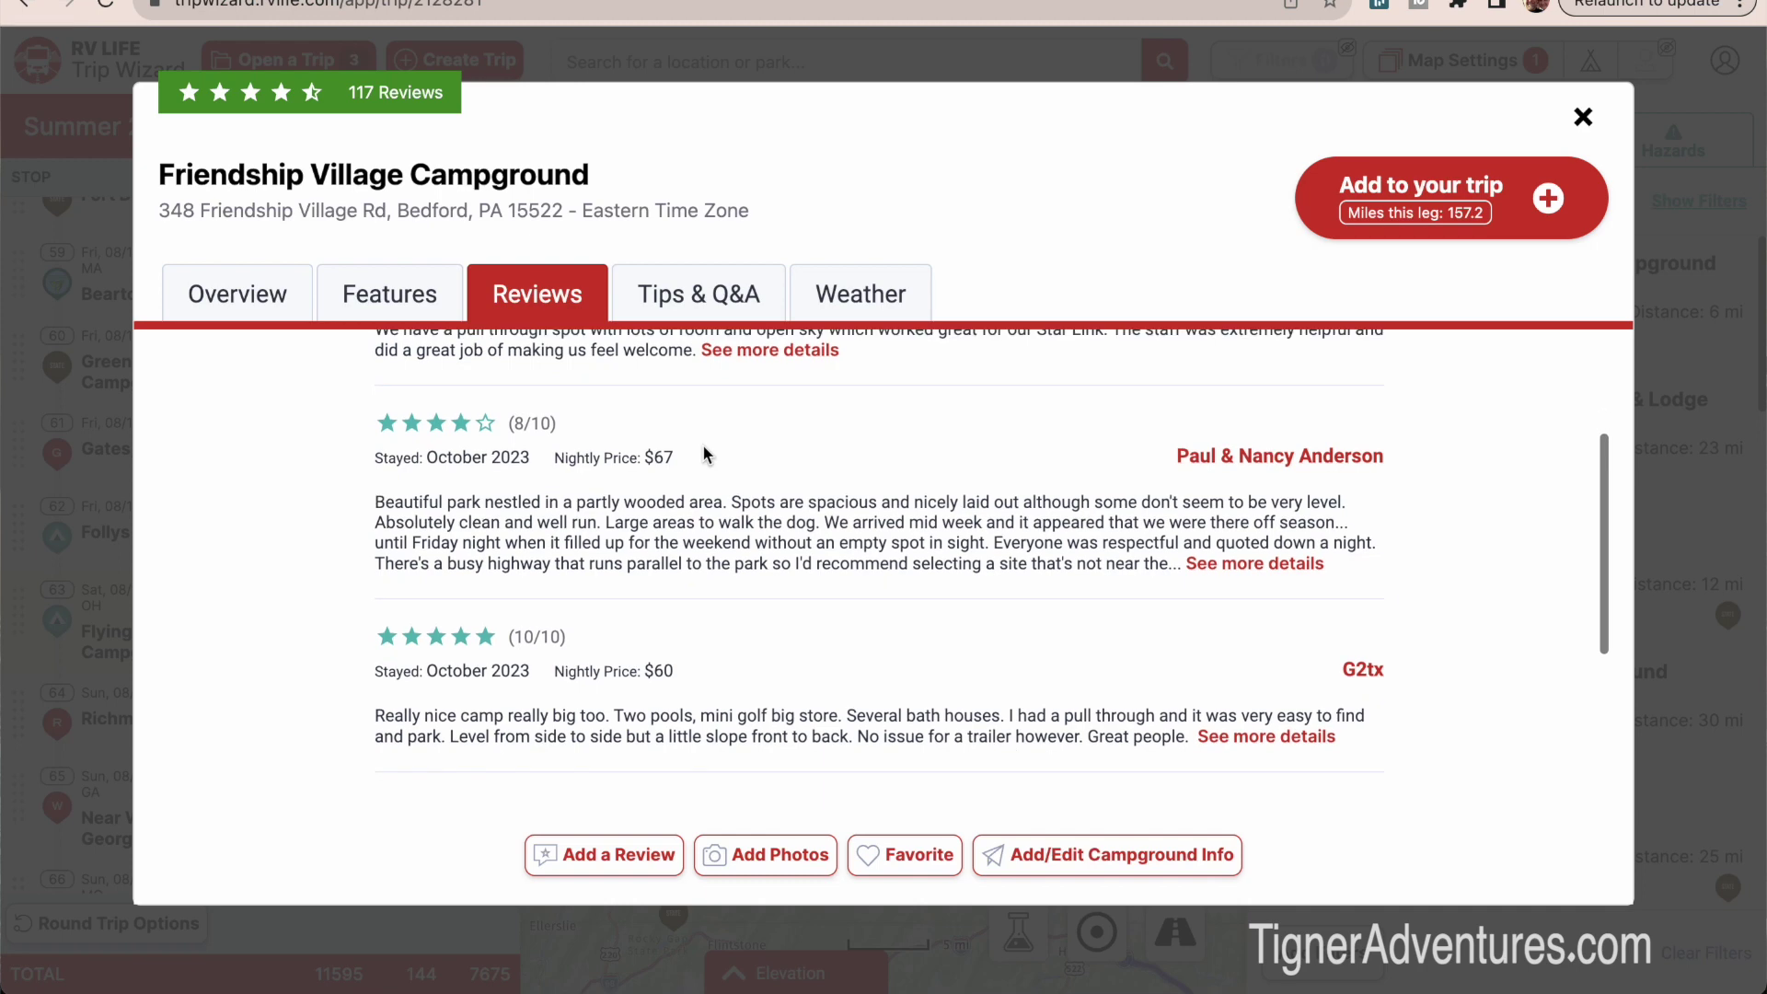
scroll(704, 445, down, 3)
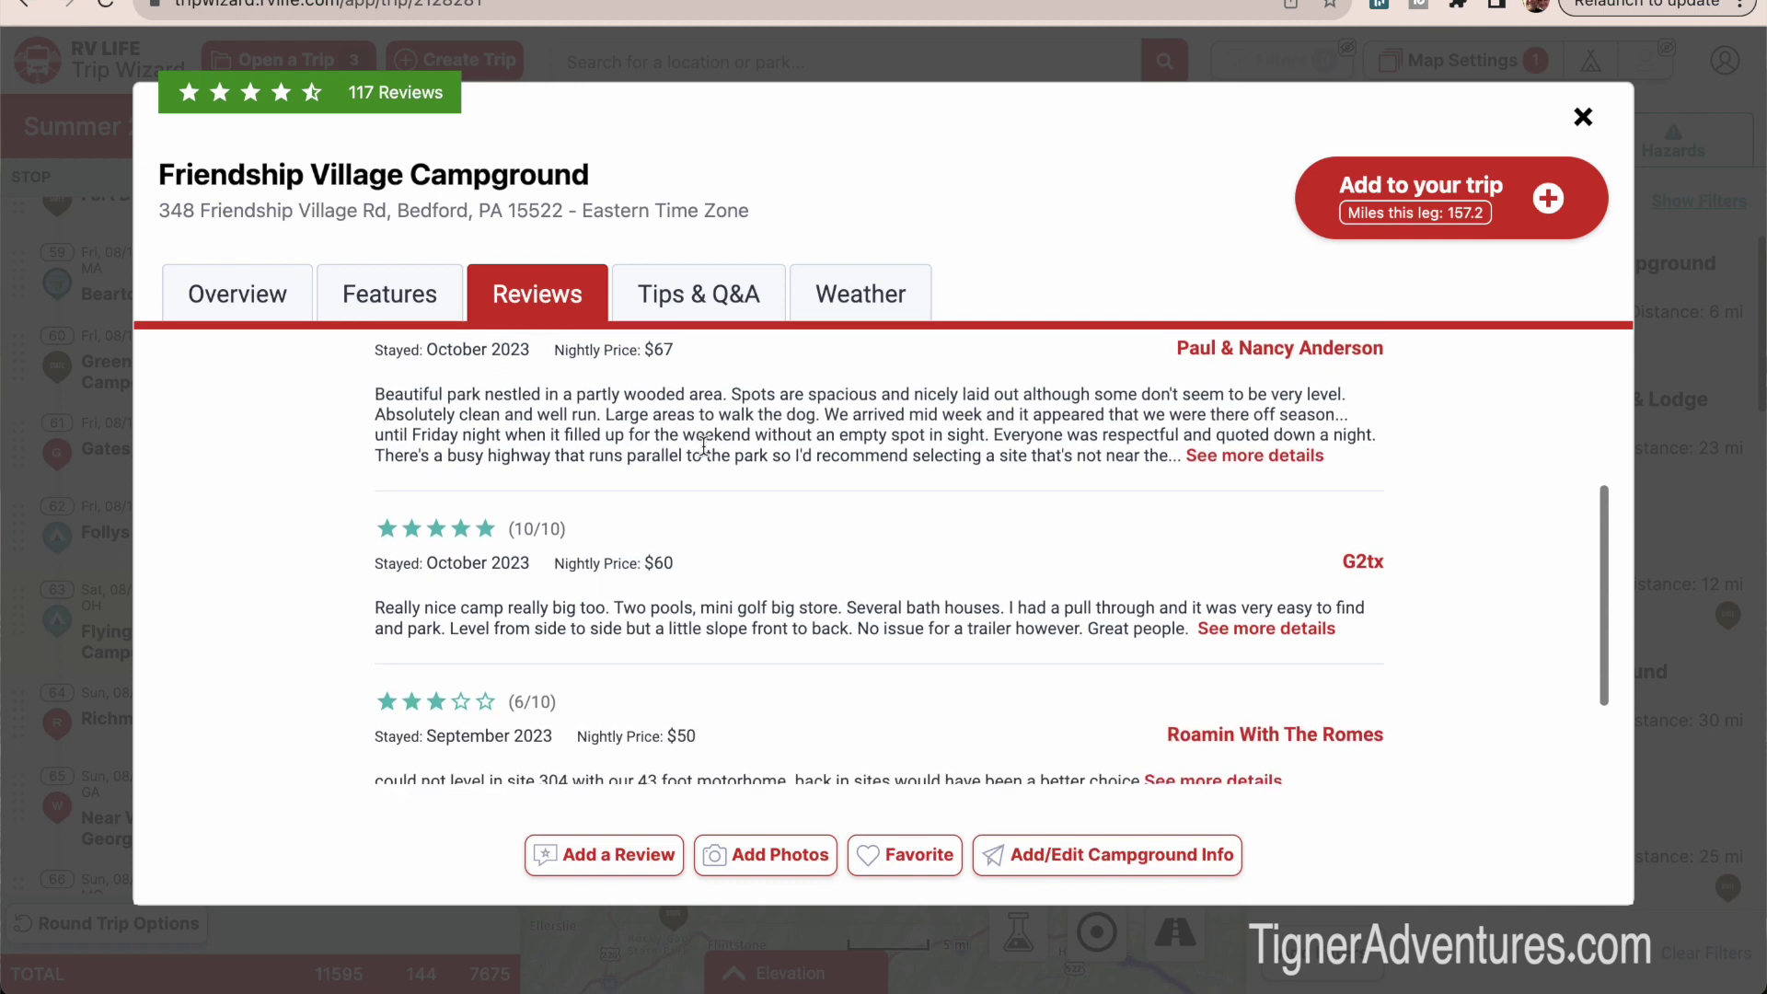
scroll(703, 453, down, 1)
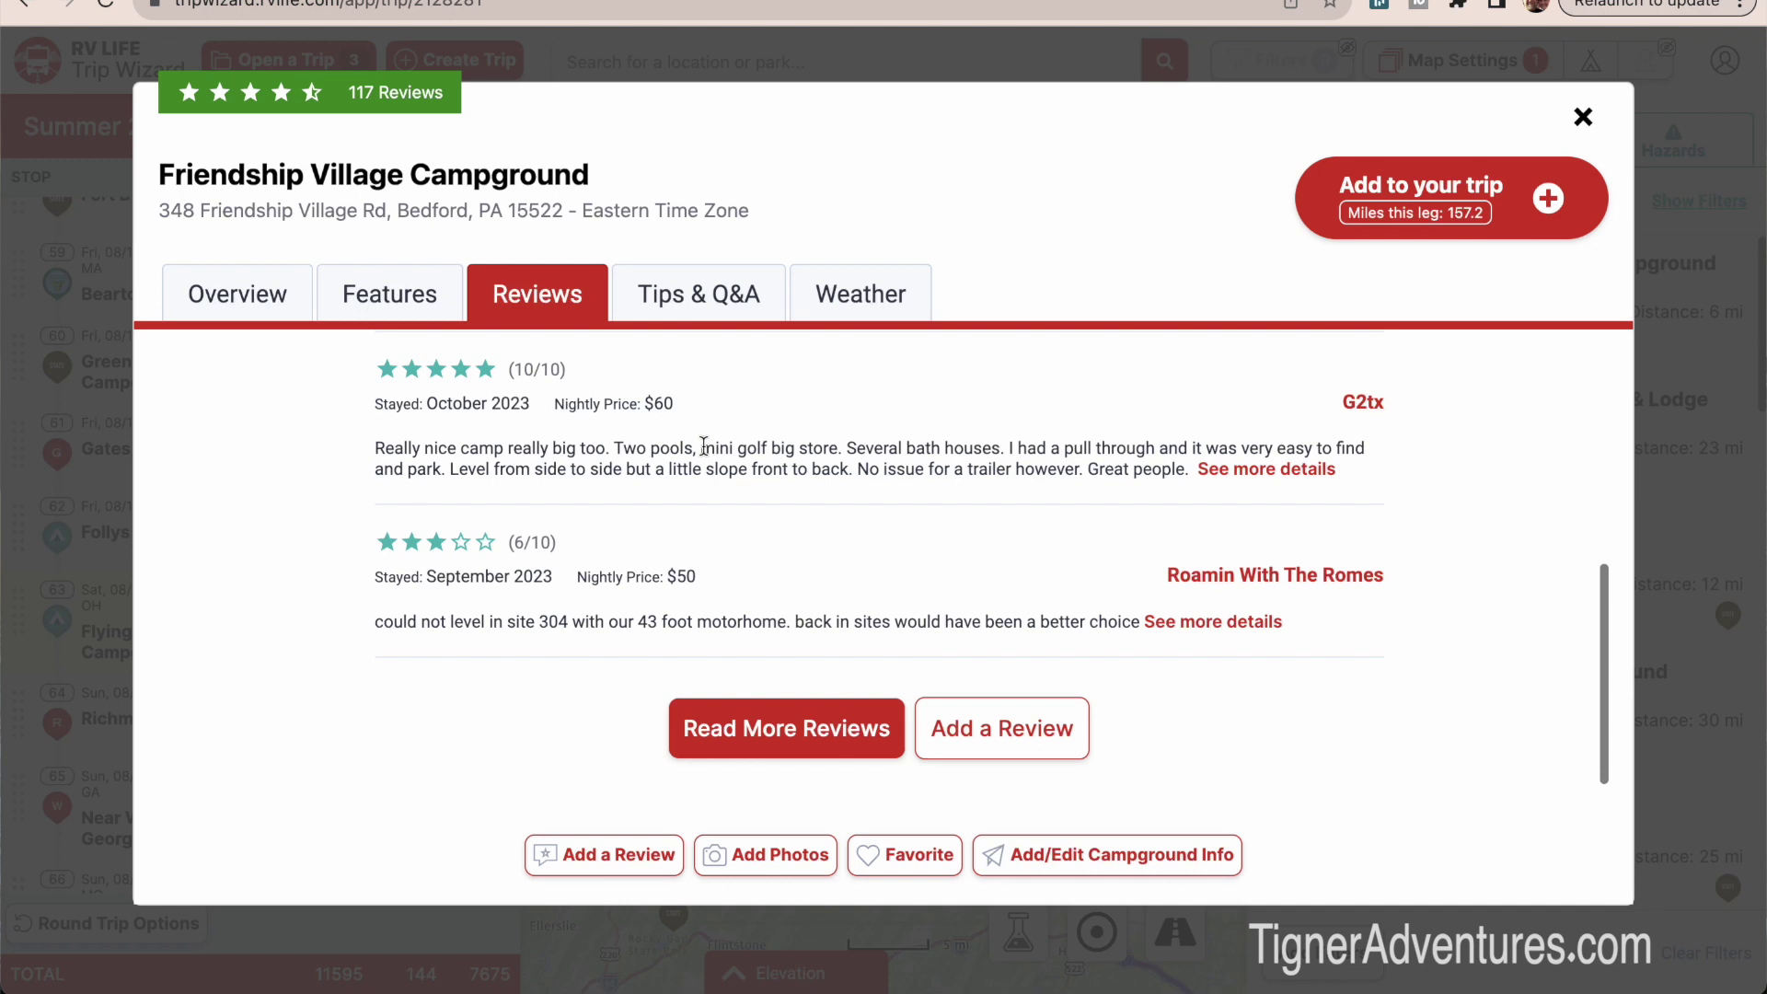
scroll(703, 446, up, 8)
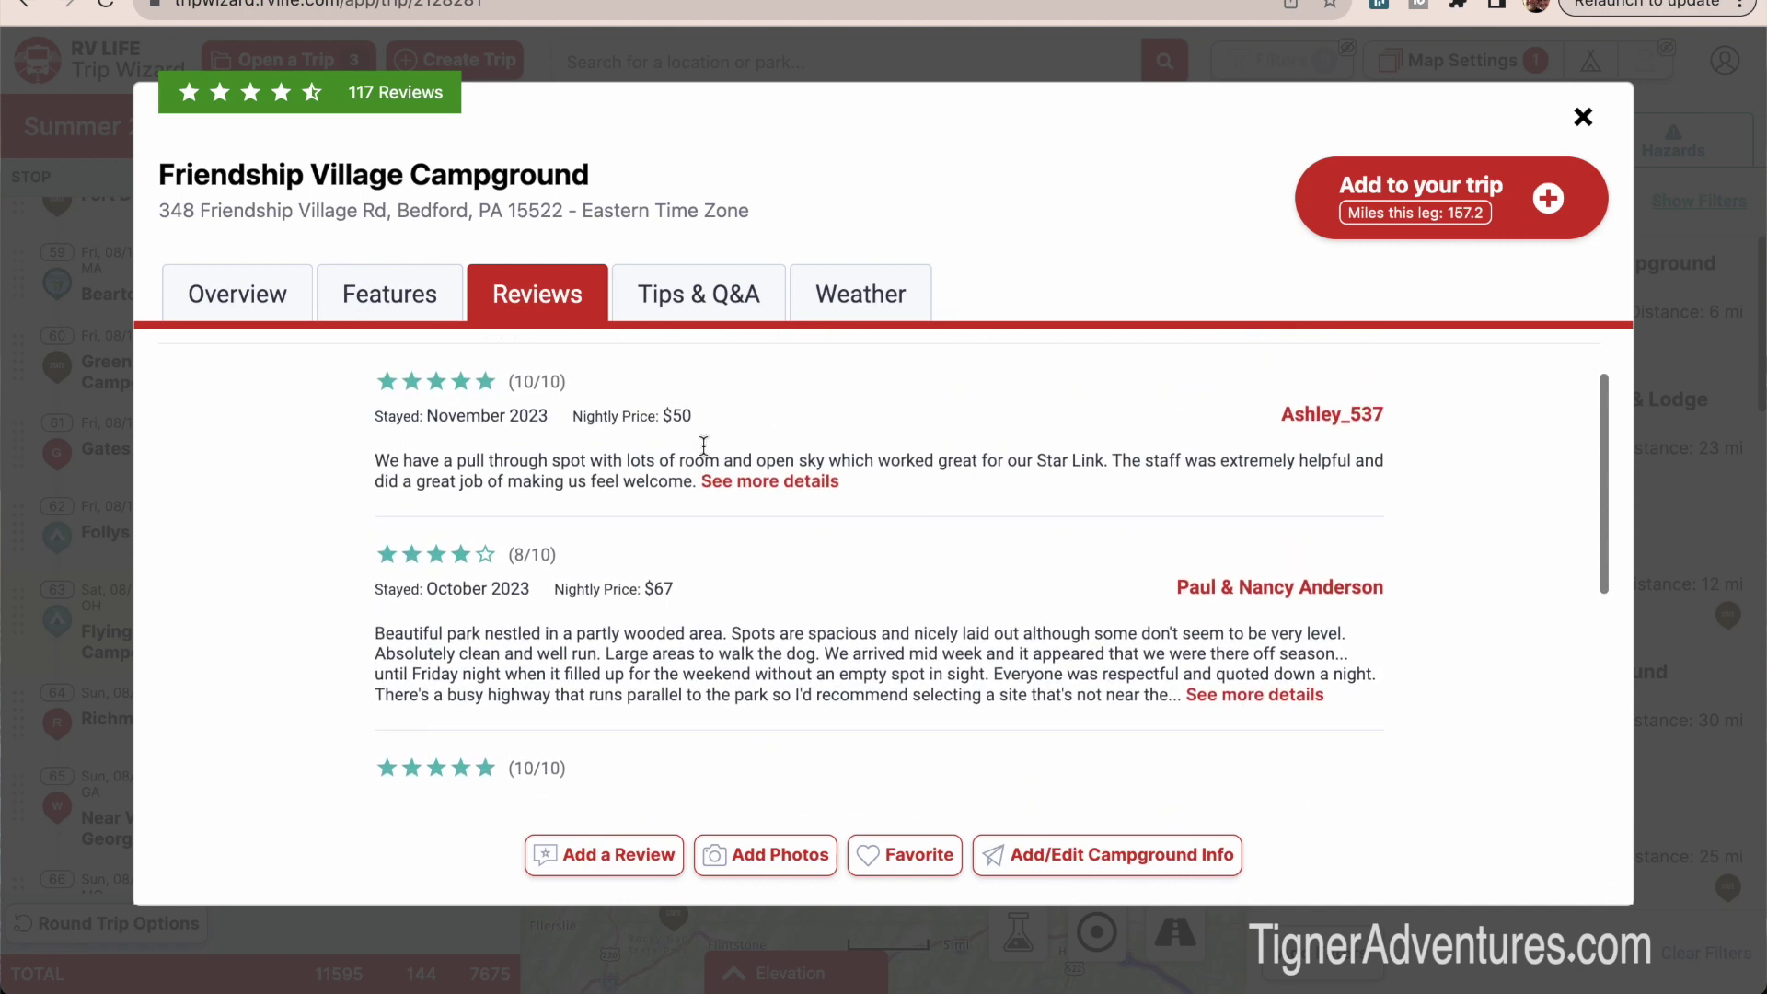
scroll(703, 446, up, 2)
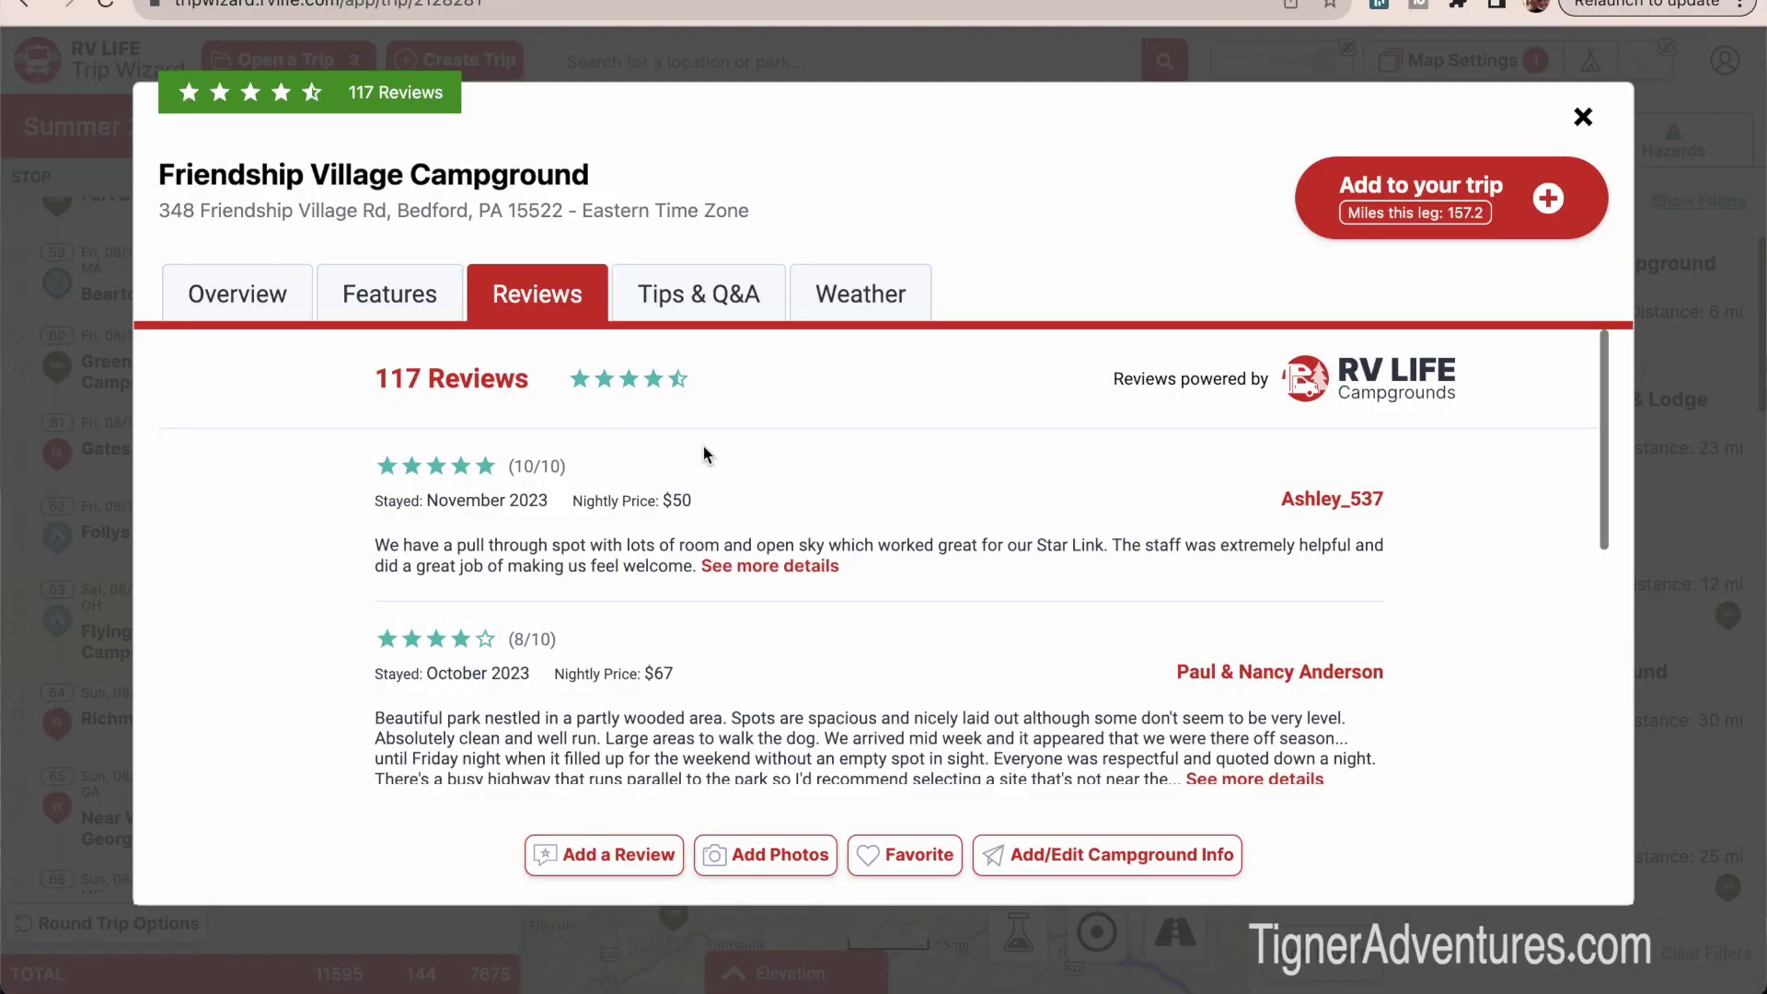
scroll(704, 447, down, 2)
scroll(703, 444, down, 3)
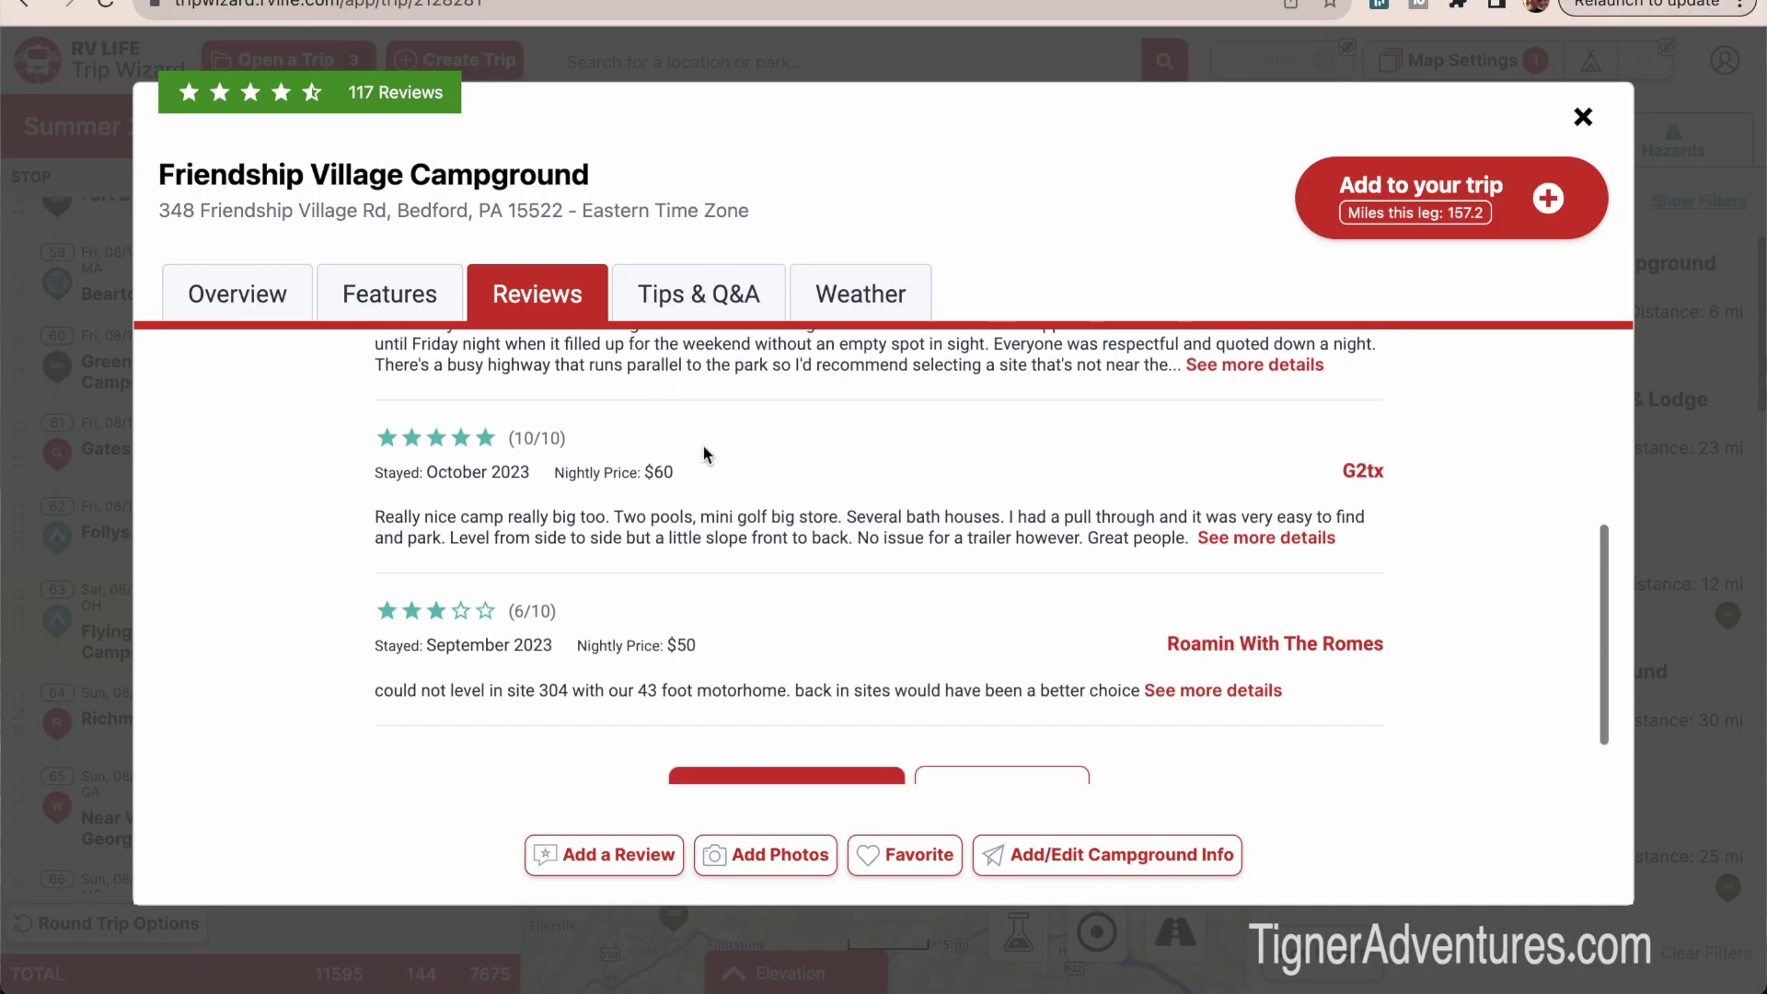
Check Friendship Village Campground's tips, questions and weather forecast, and close its details.
click(699, 278)
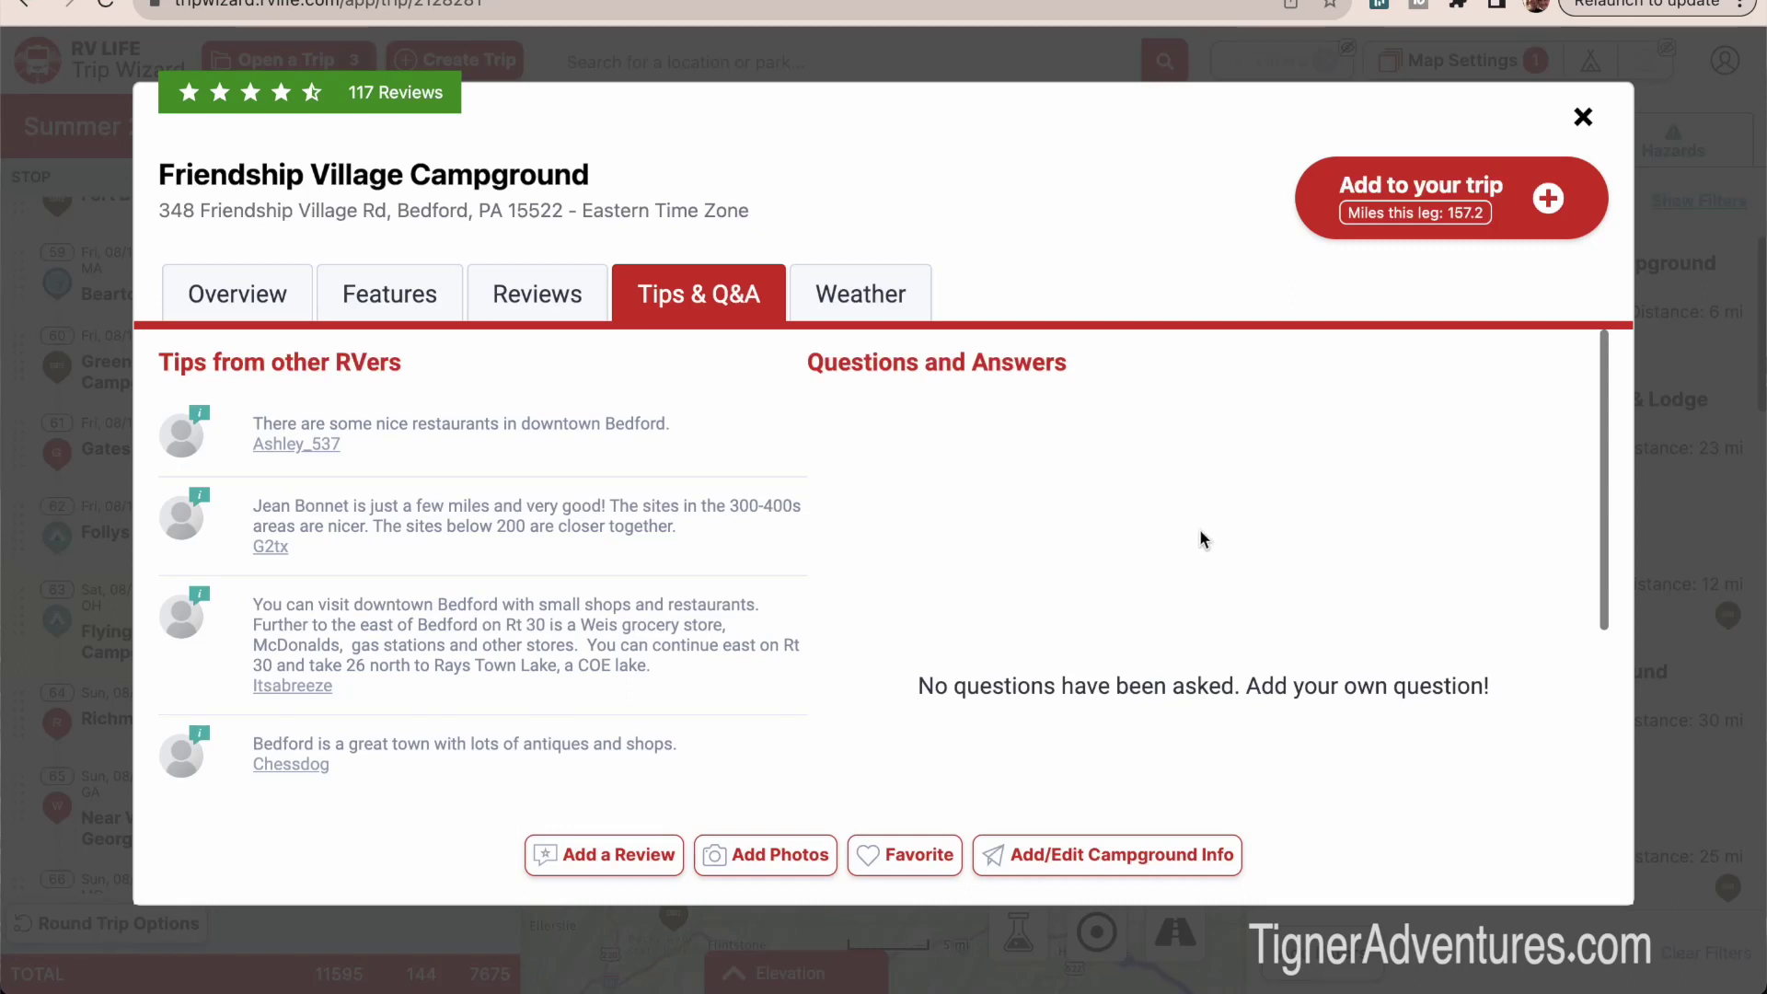
click(862, 291)
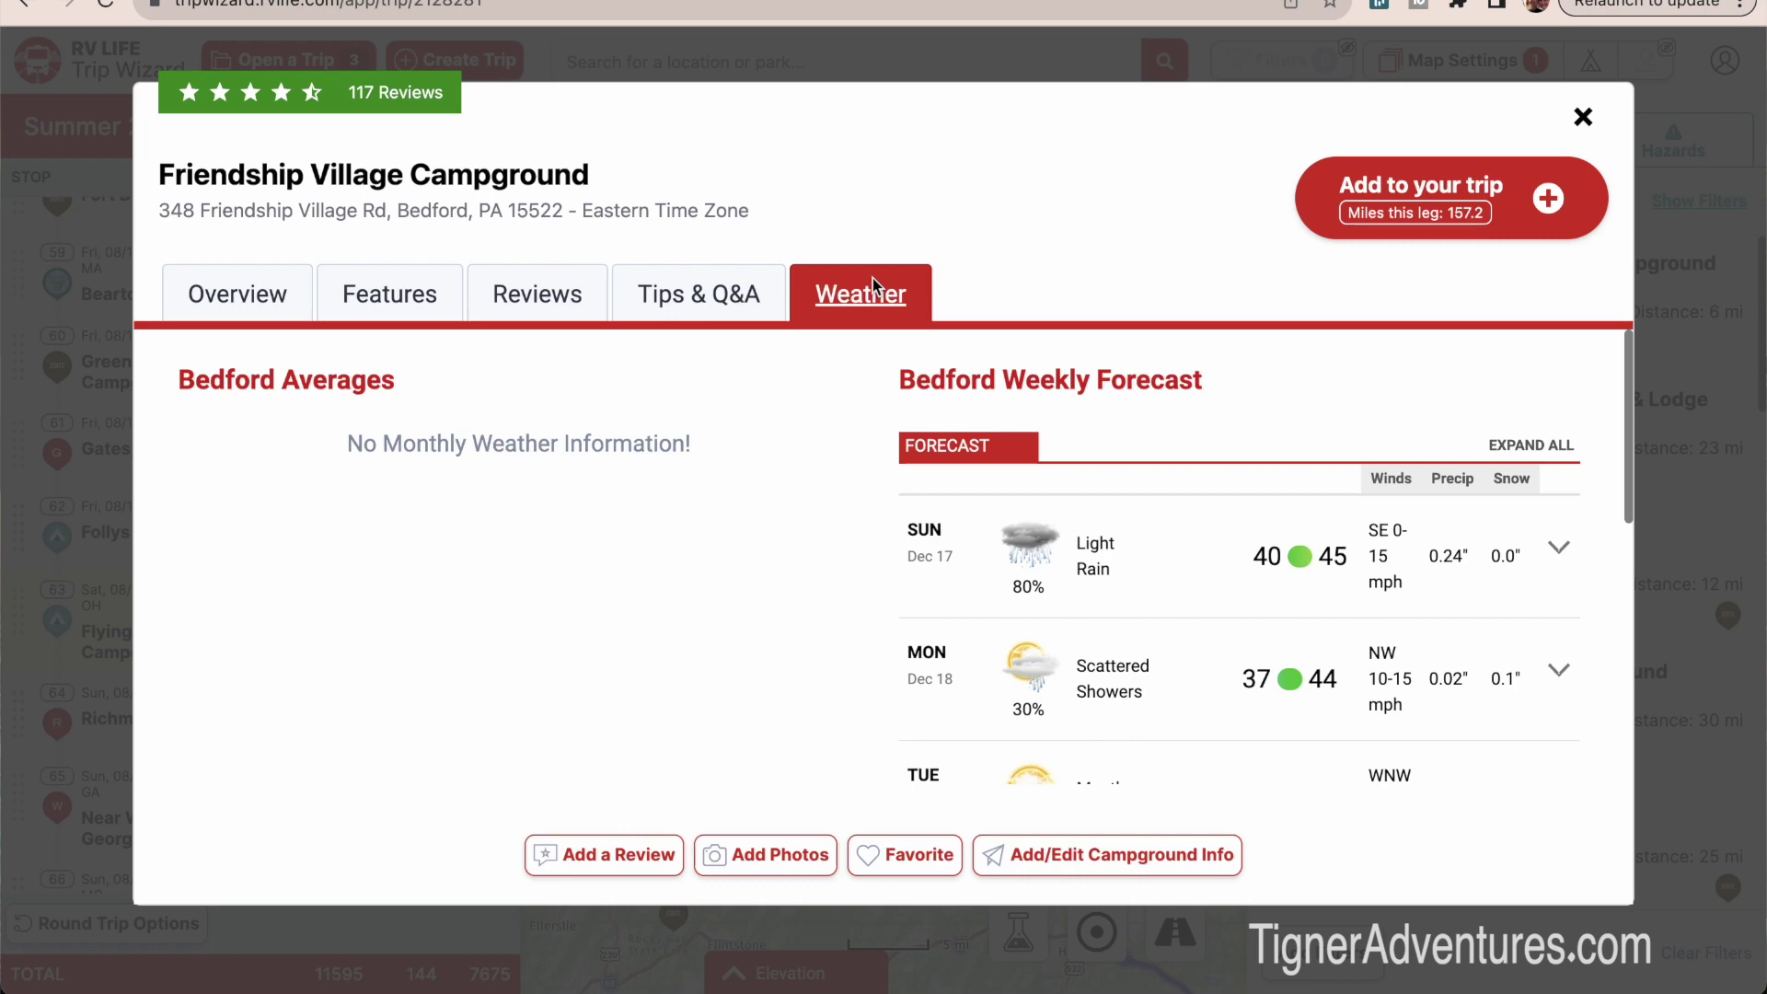
click(1583, 116)
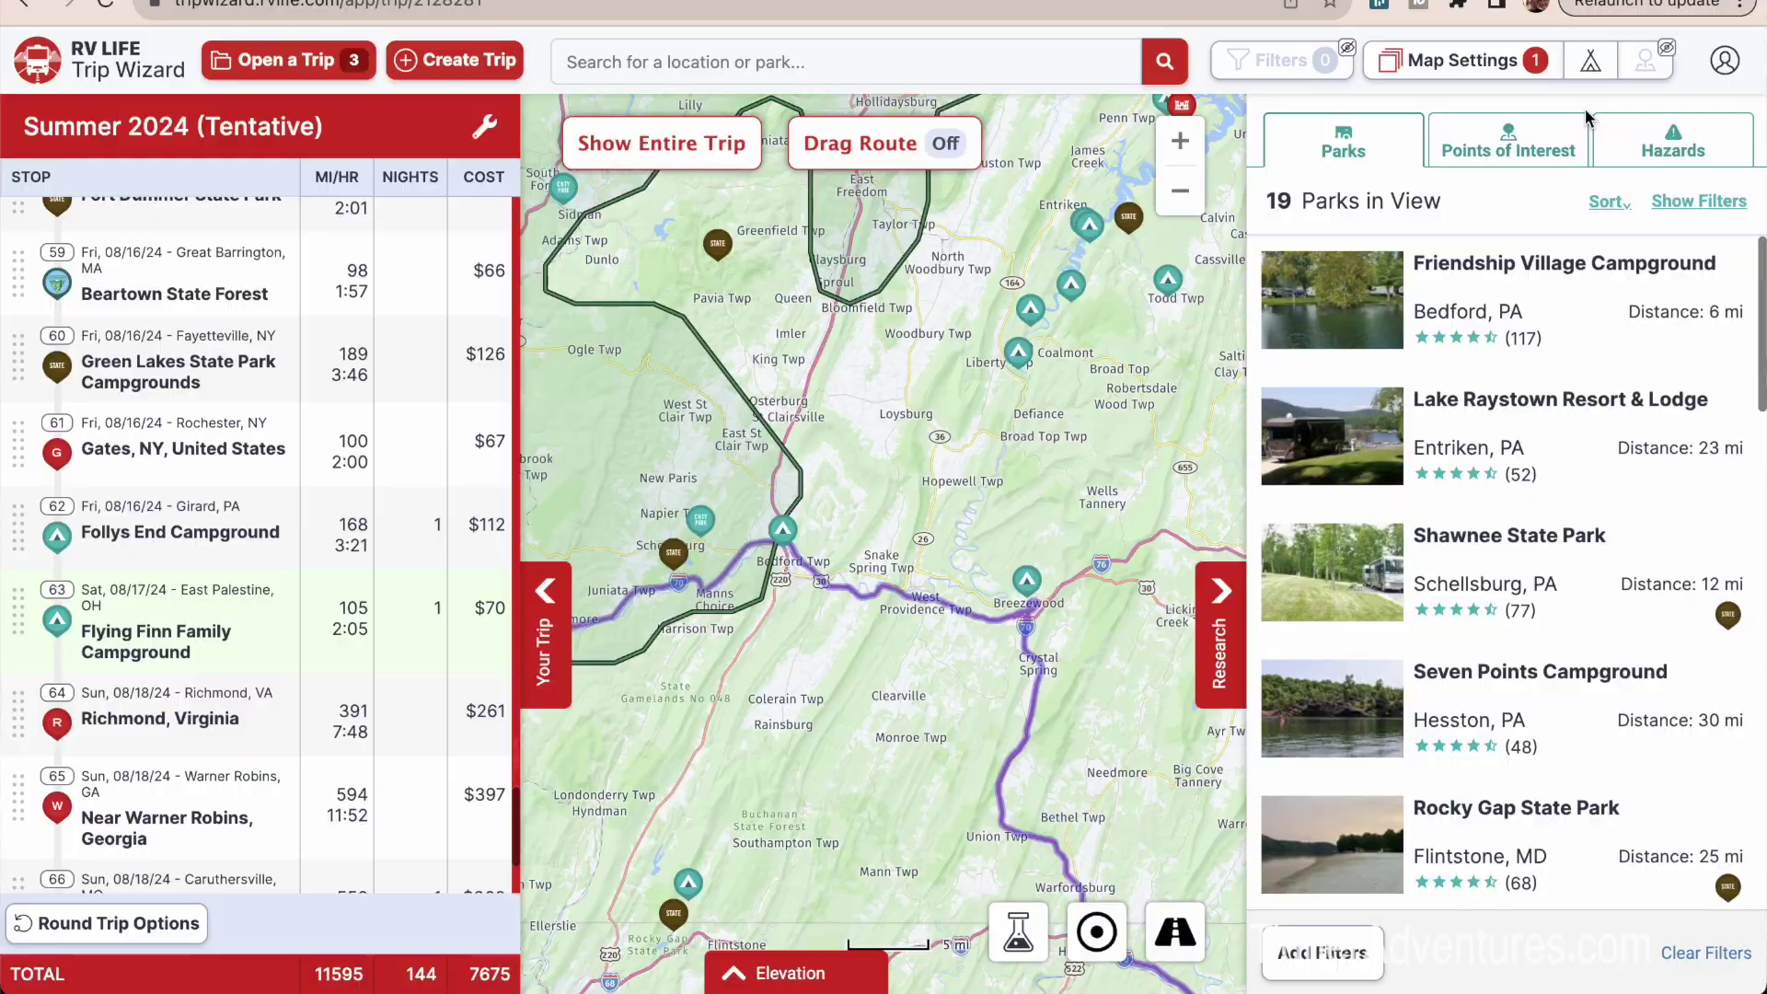
Open the details of Shawnee State Park, check its monthly weather averages and weekly forecast, and close the details.
click(1470, 560)
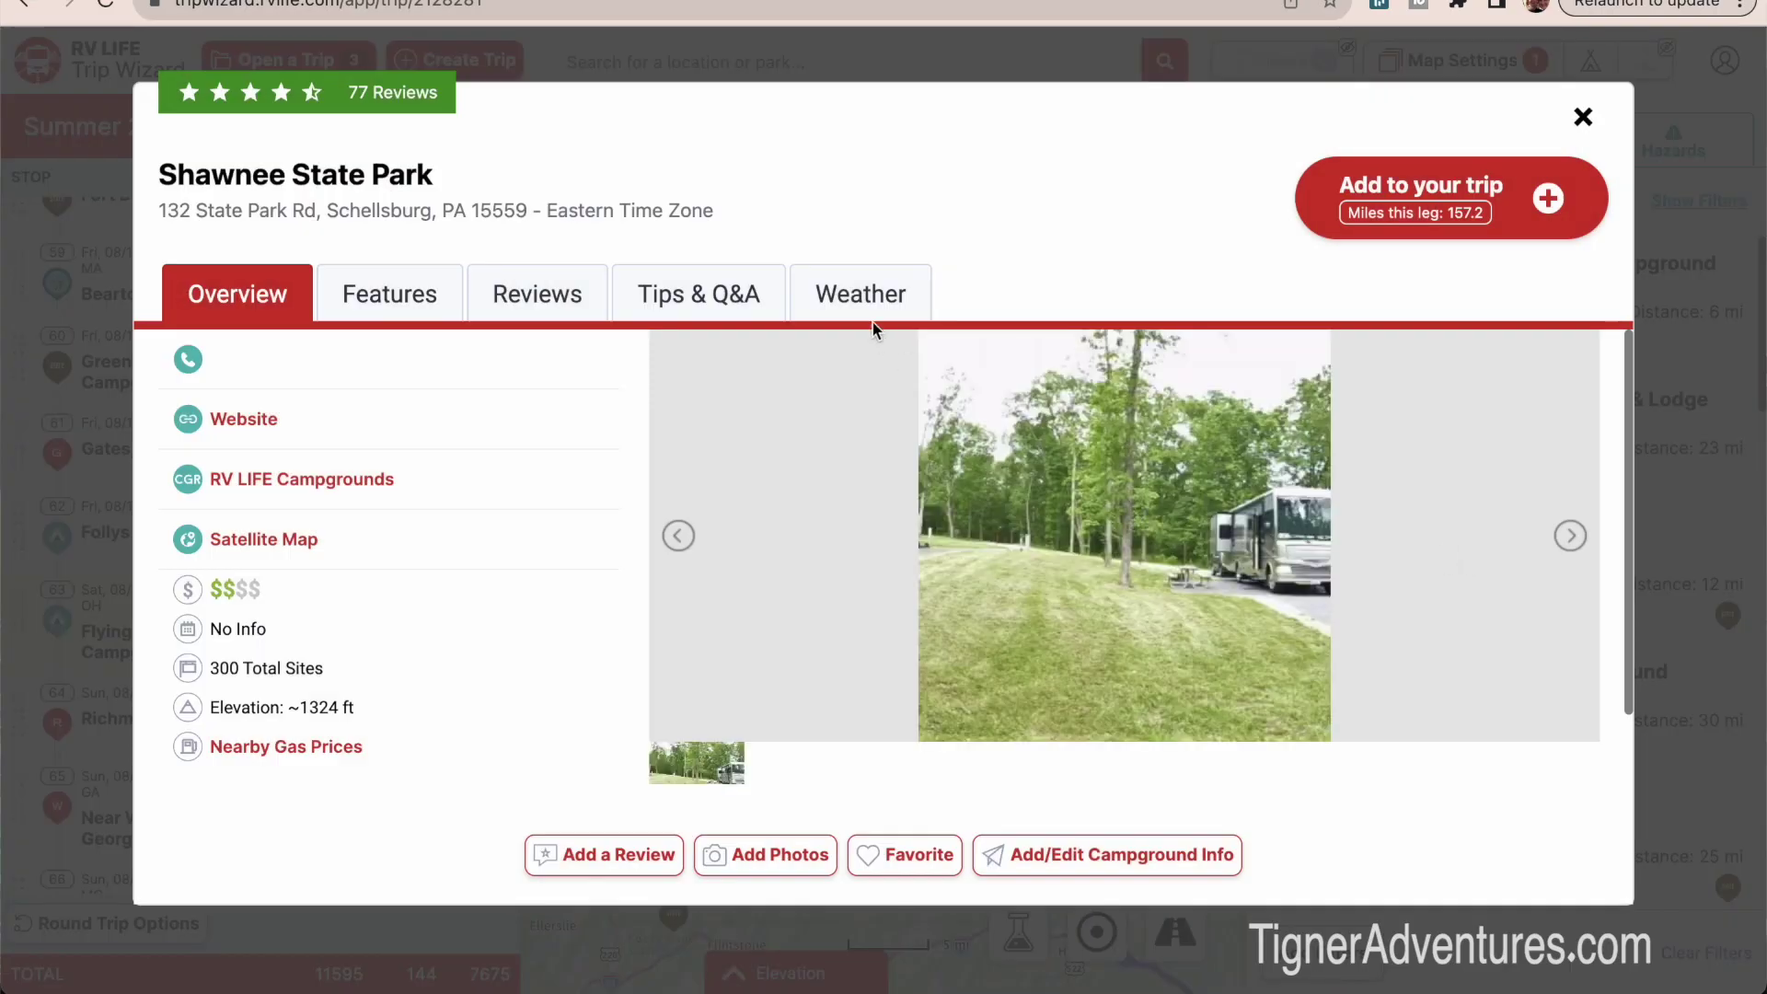
click(862, 296)
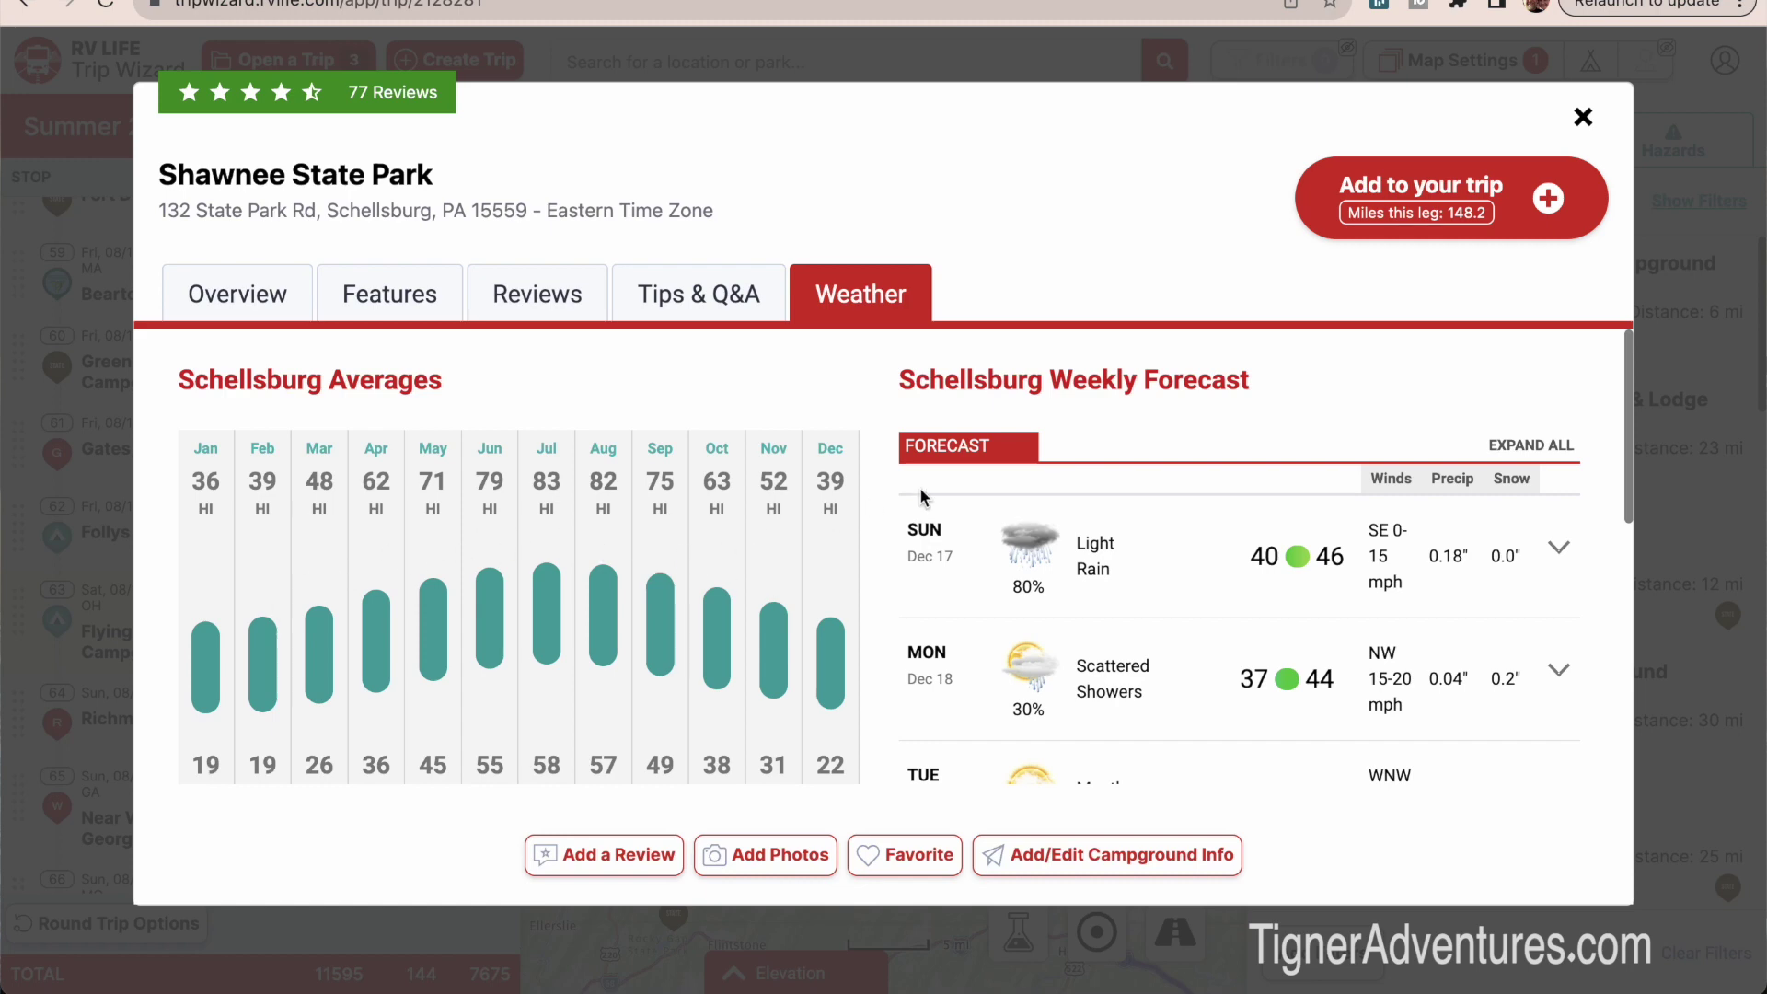
scroll(1103, 487, down, 3)
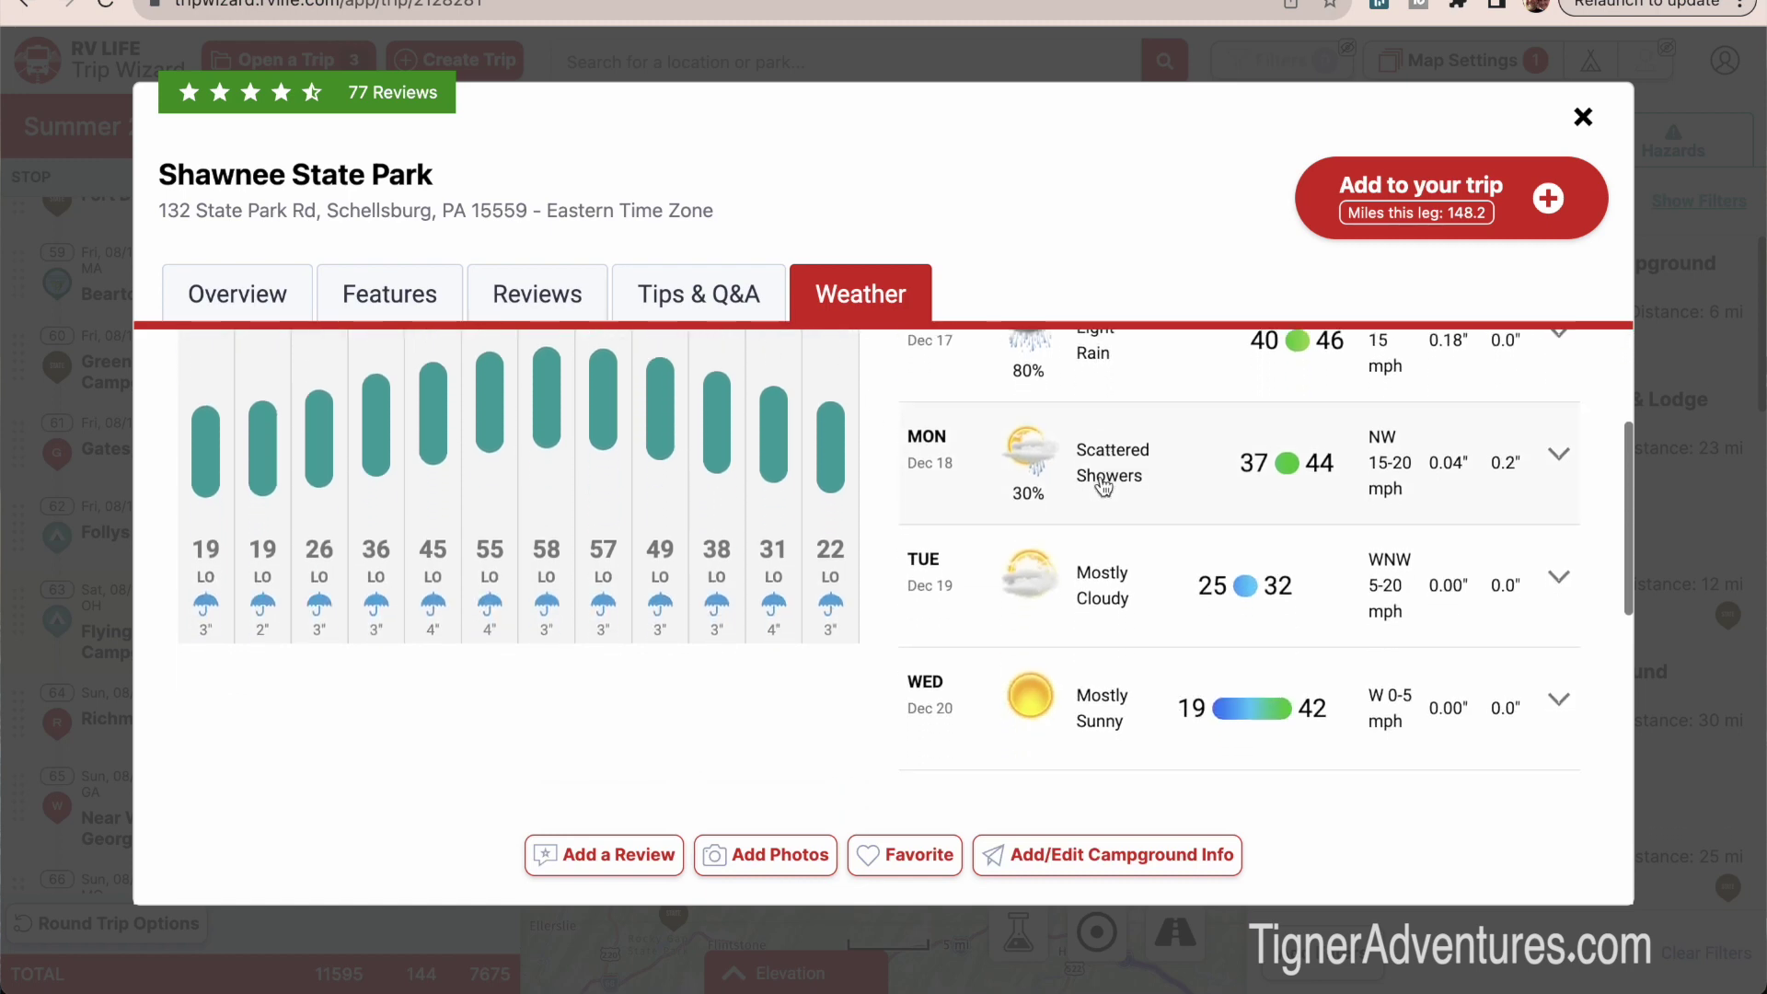
scroll(1104, 487, up, 3)
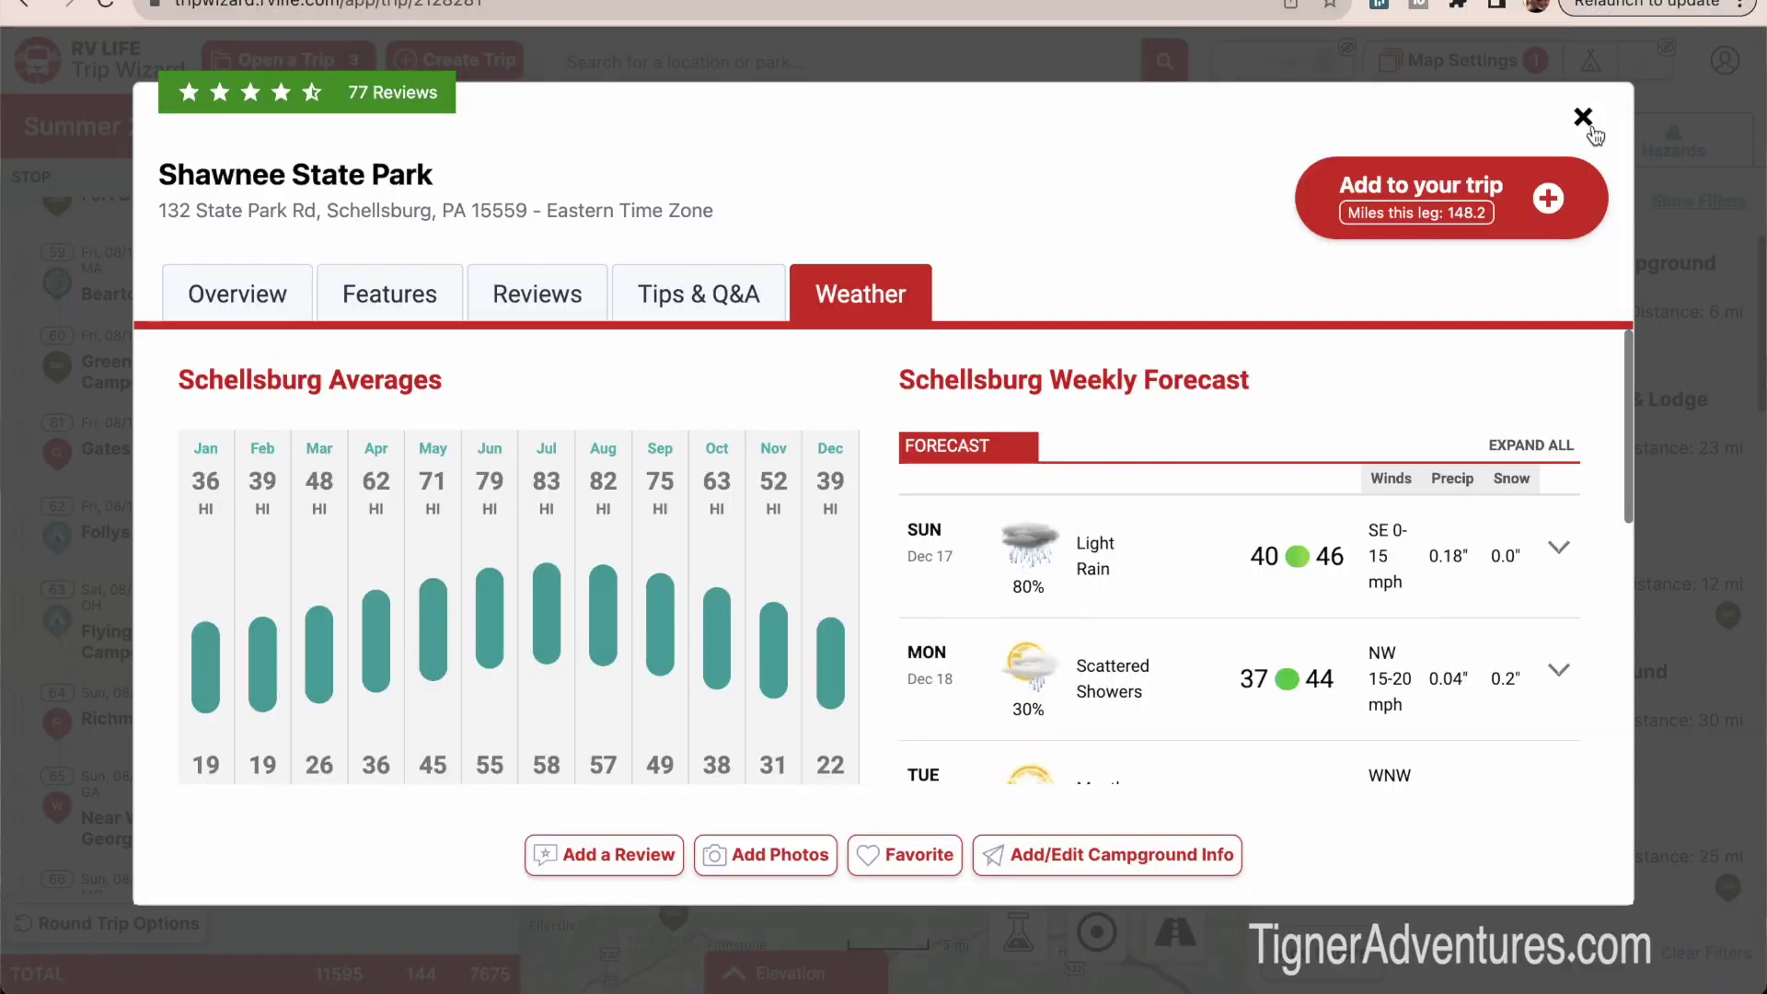
click(1583, 118)
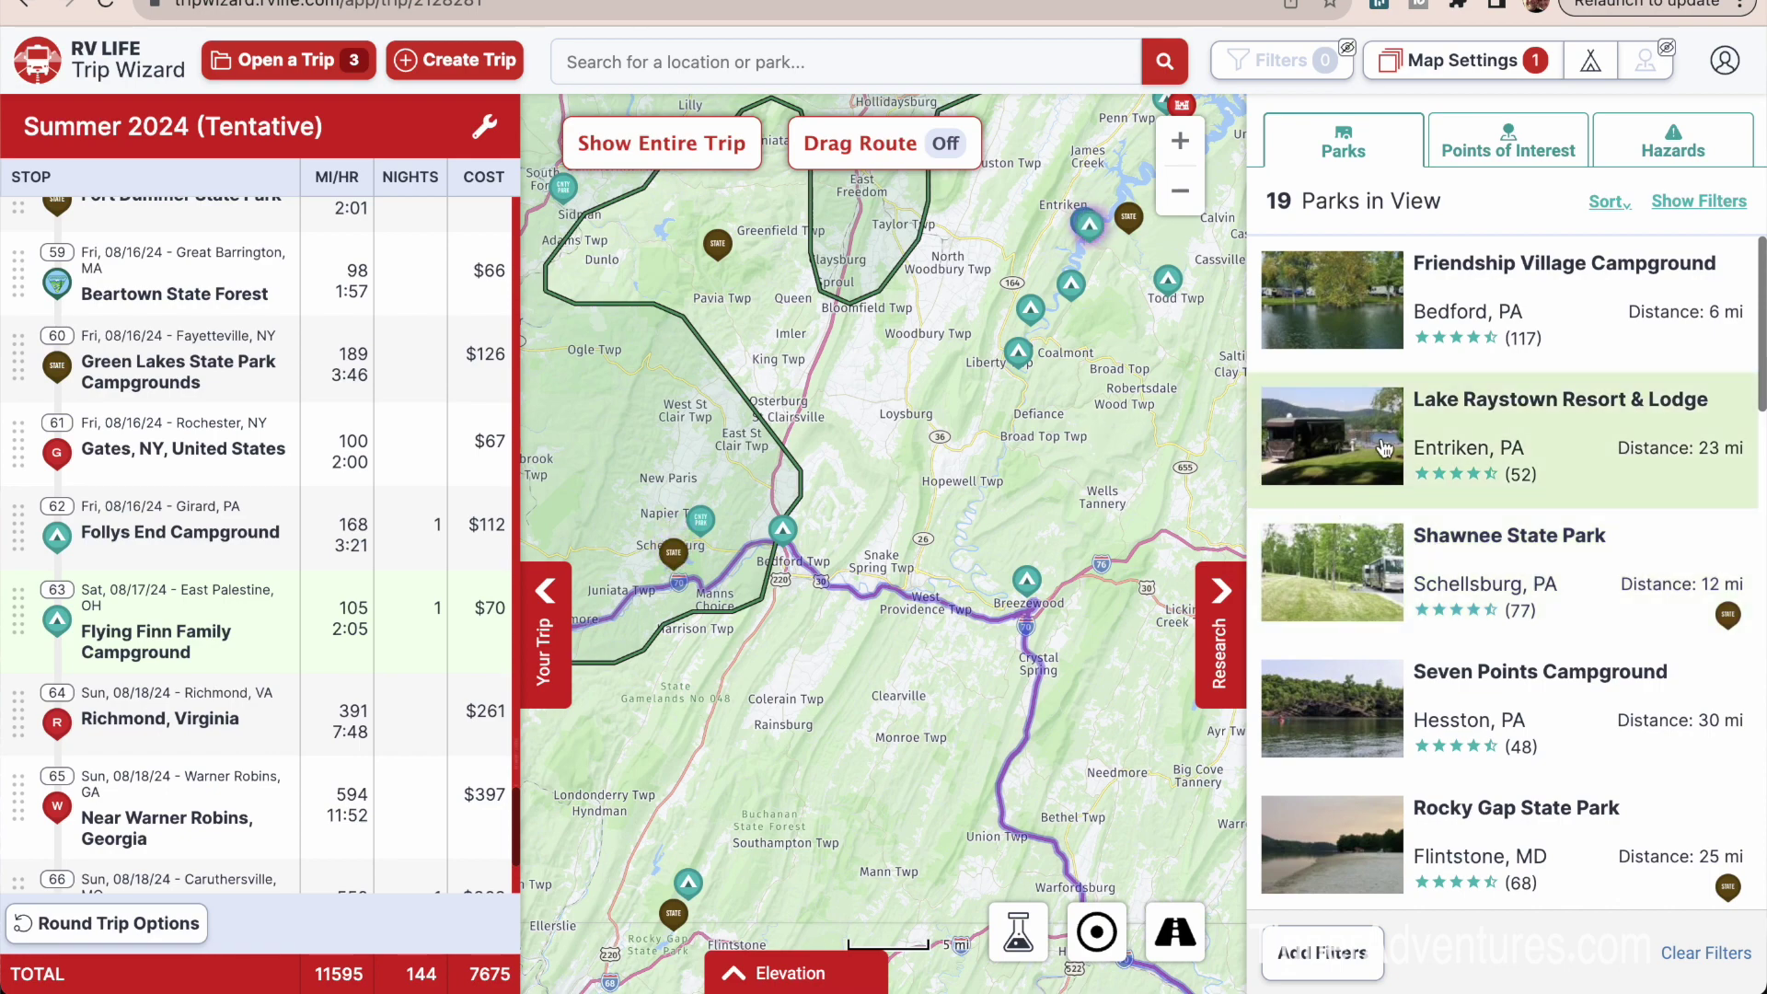
Reopen the details of Friendship Village Campground from its map pin near Bedford, look over its overview, and close them.
click(784, 534)
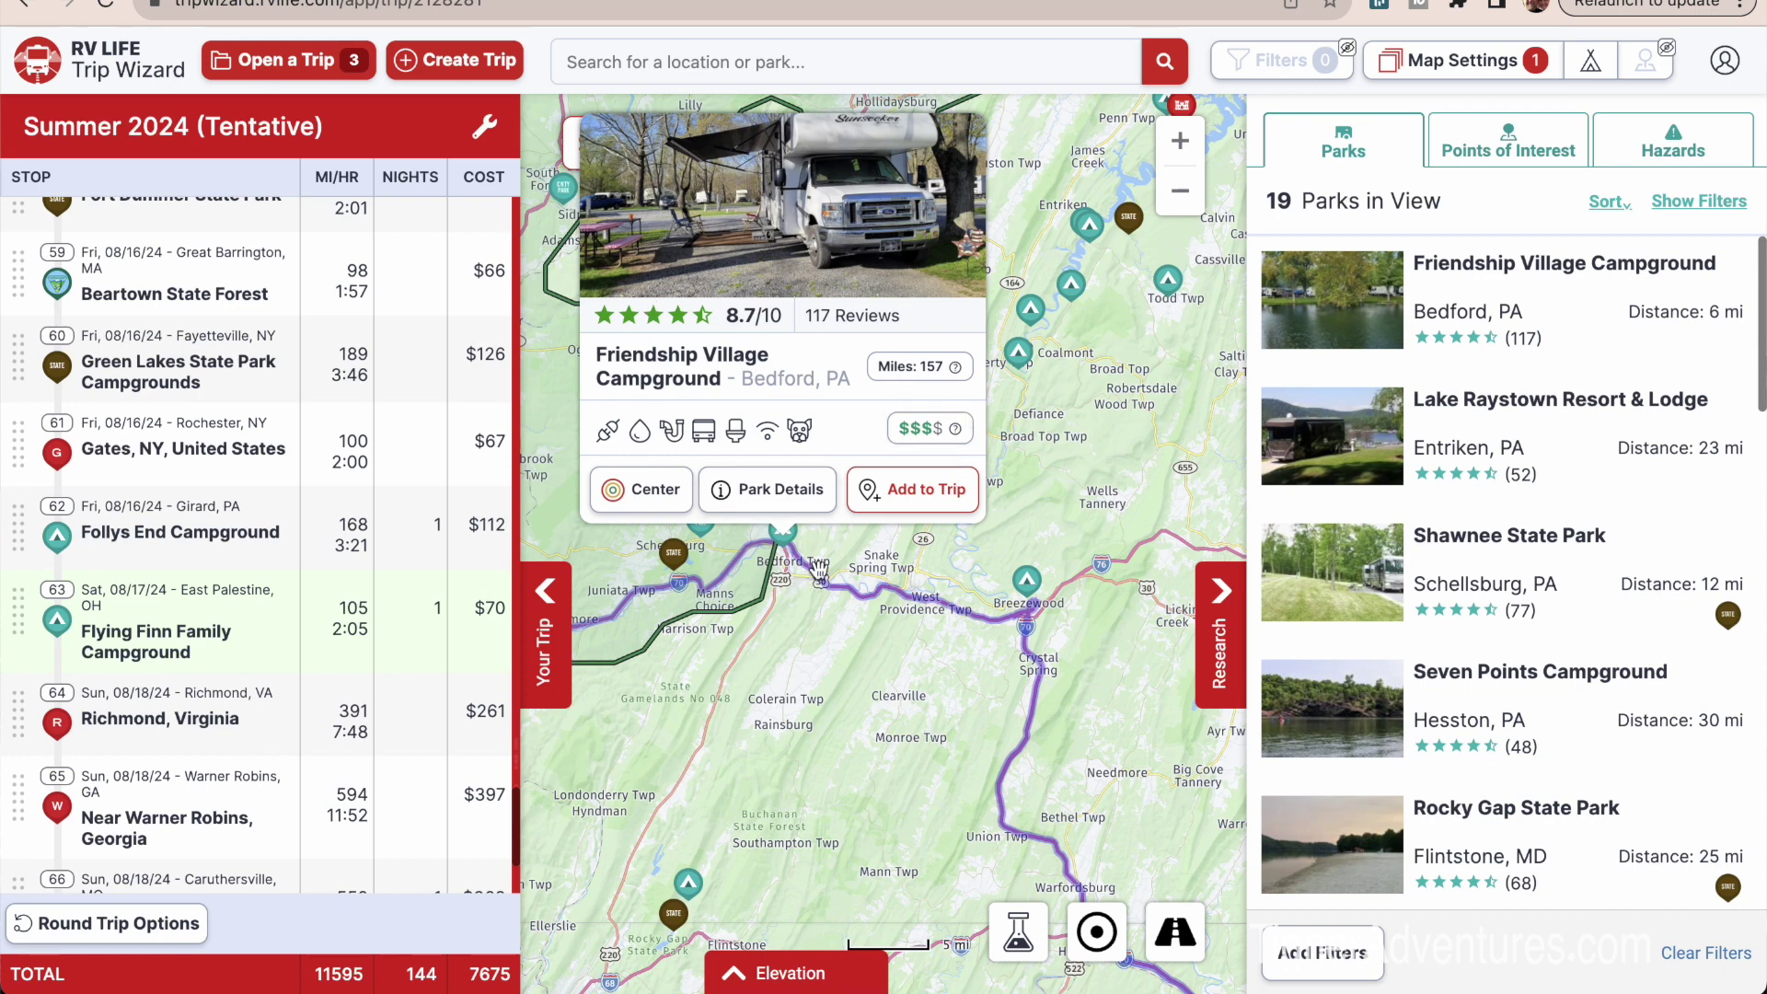
click(786, 489)
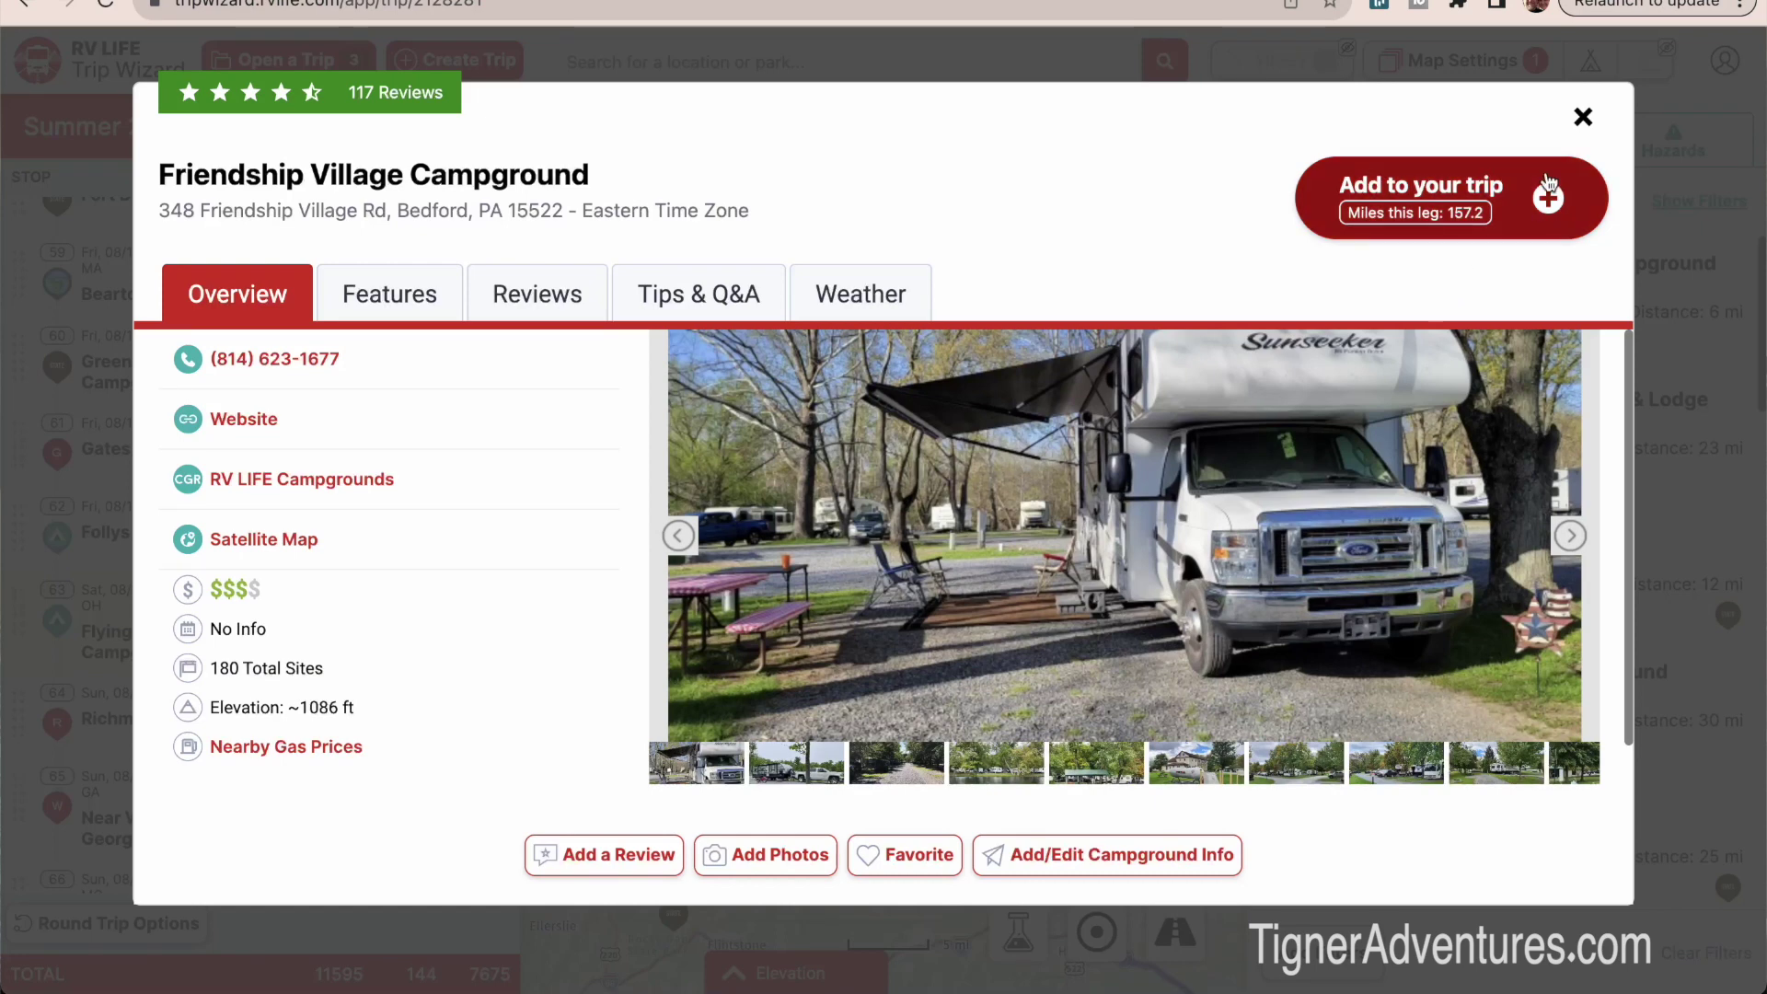
click(1583, 116)
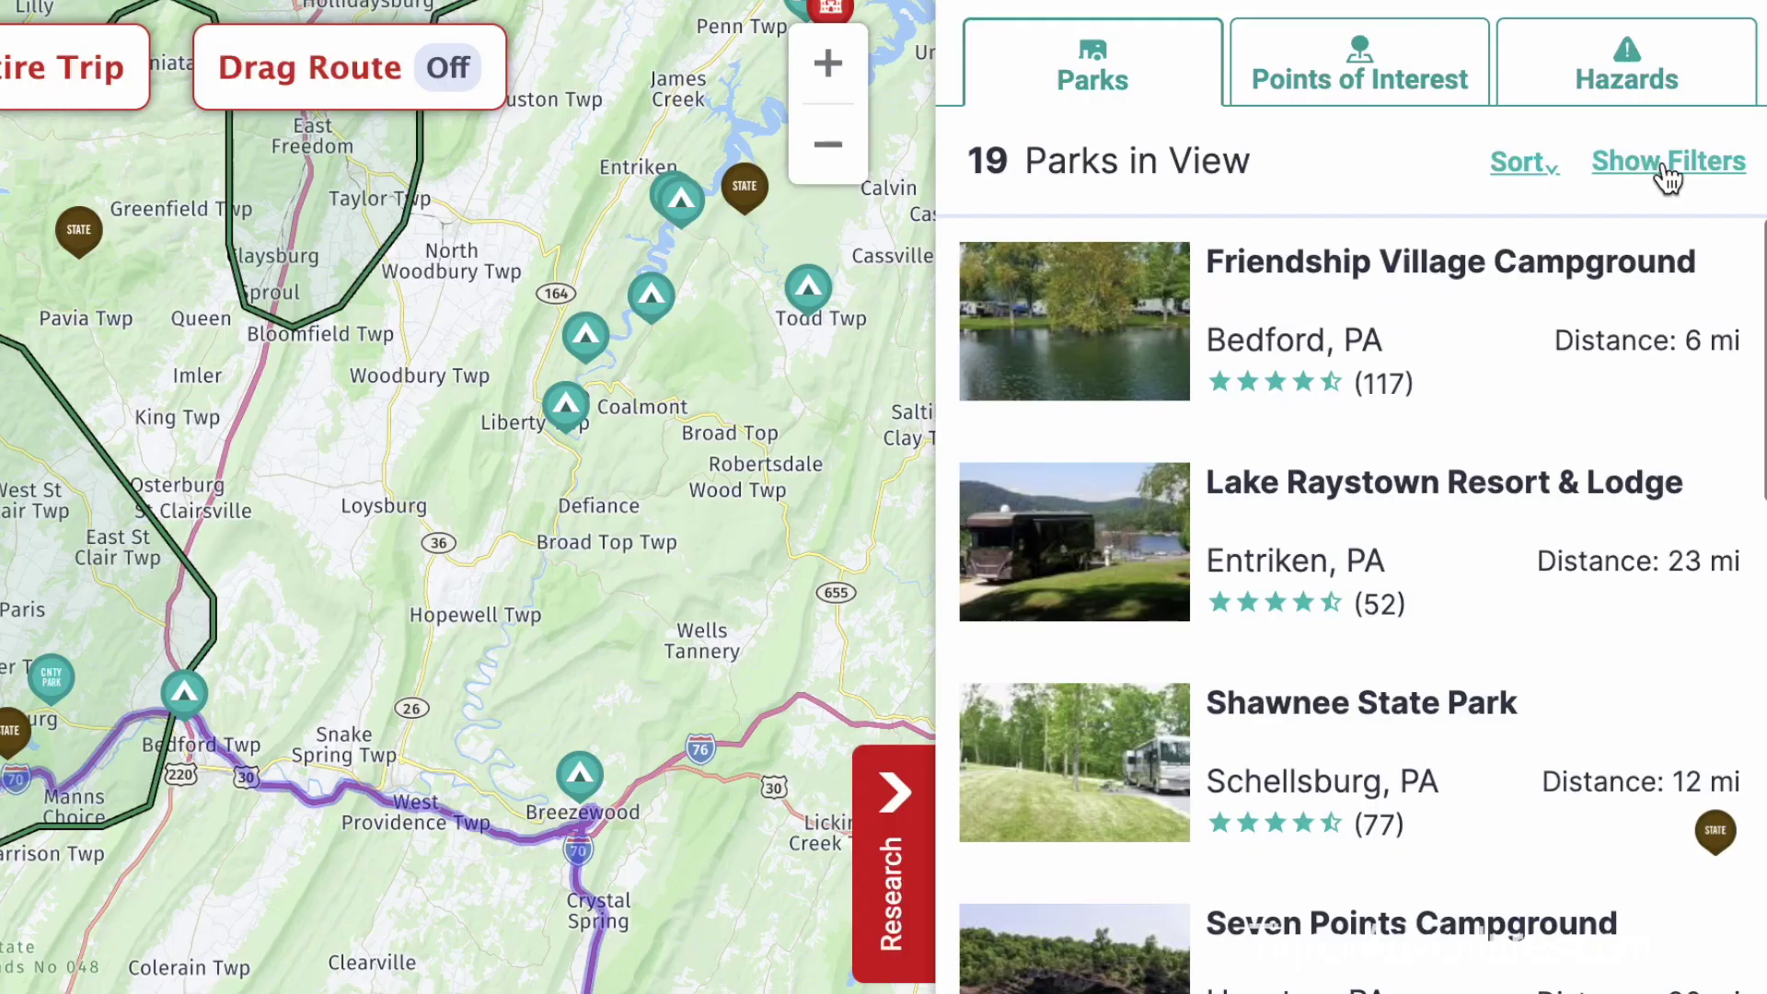
Show the park filters, expand the park types and park rating groups, and filter the parks by a four-star rating.
click(1668, 171)
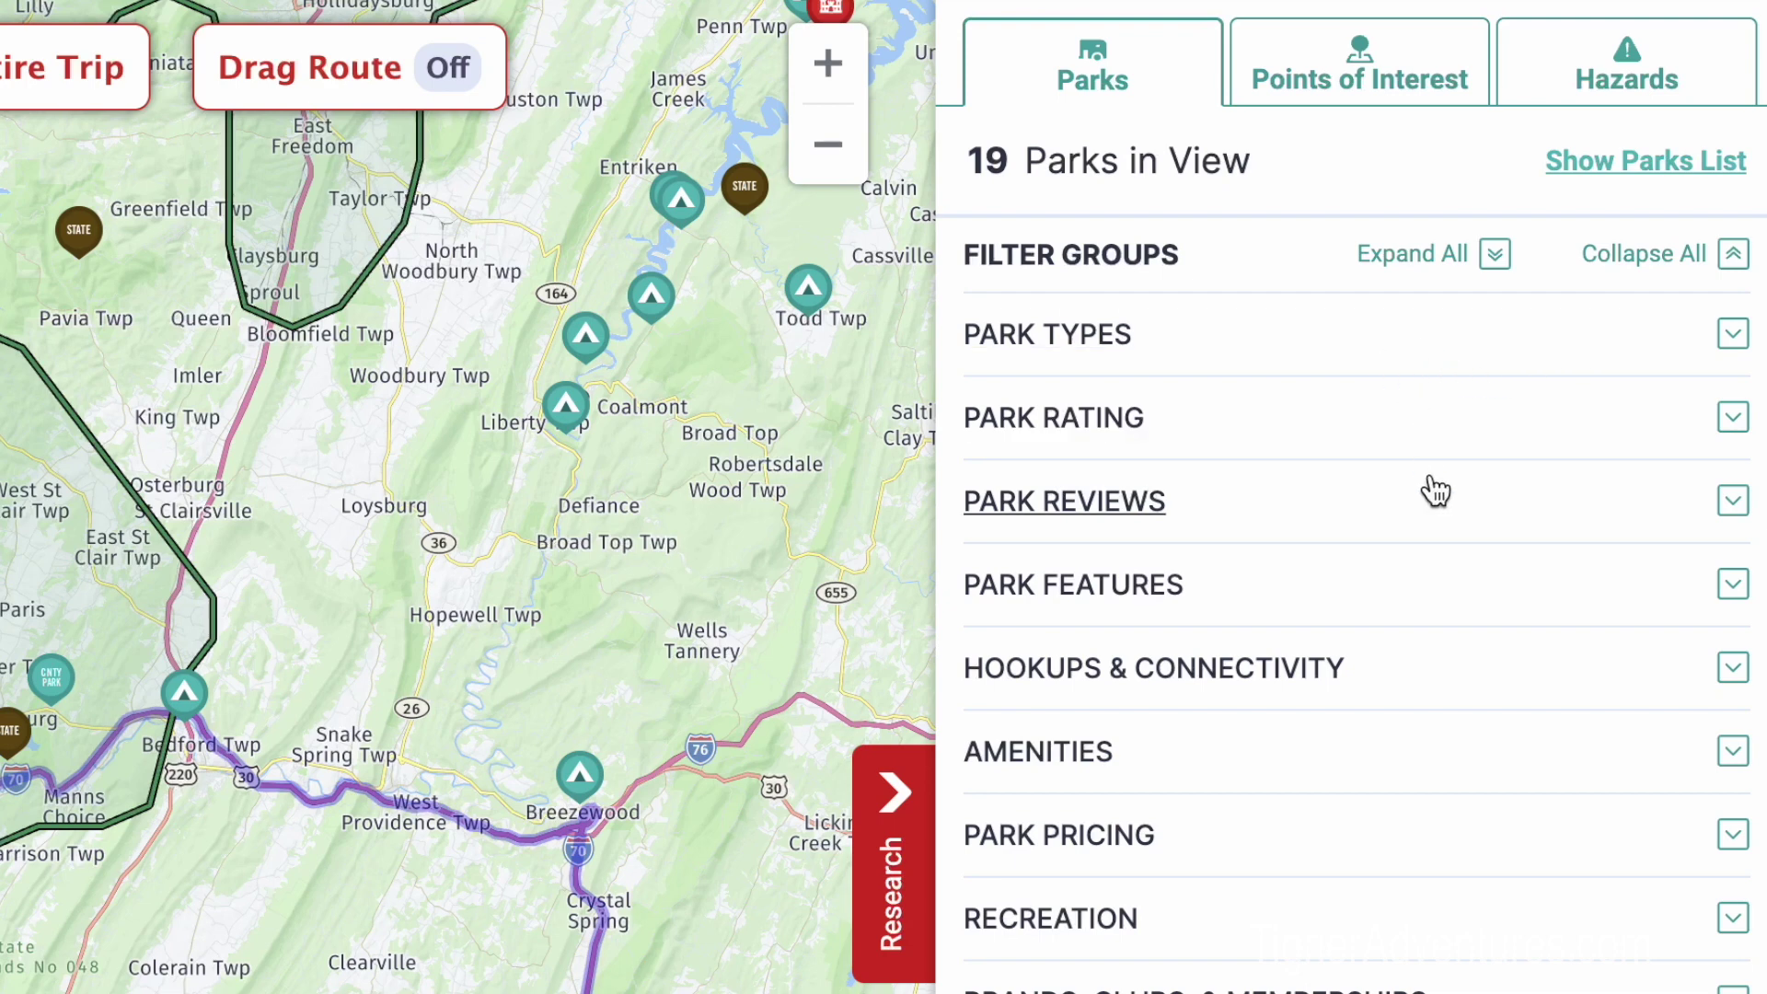
click(1730, 329)
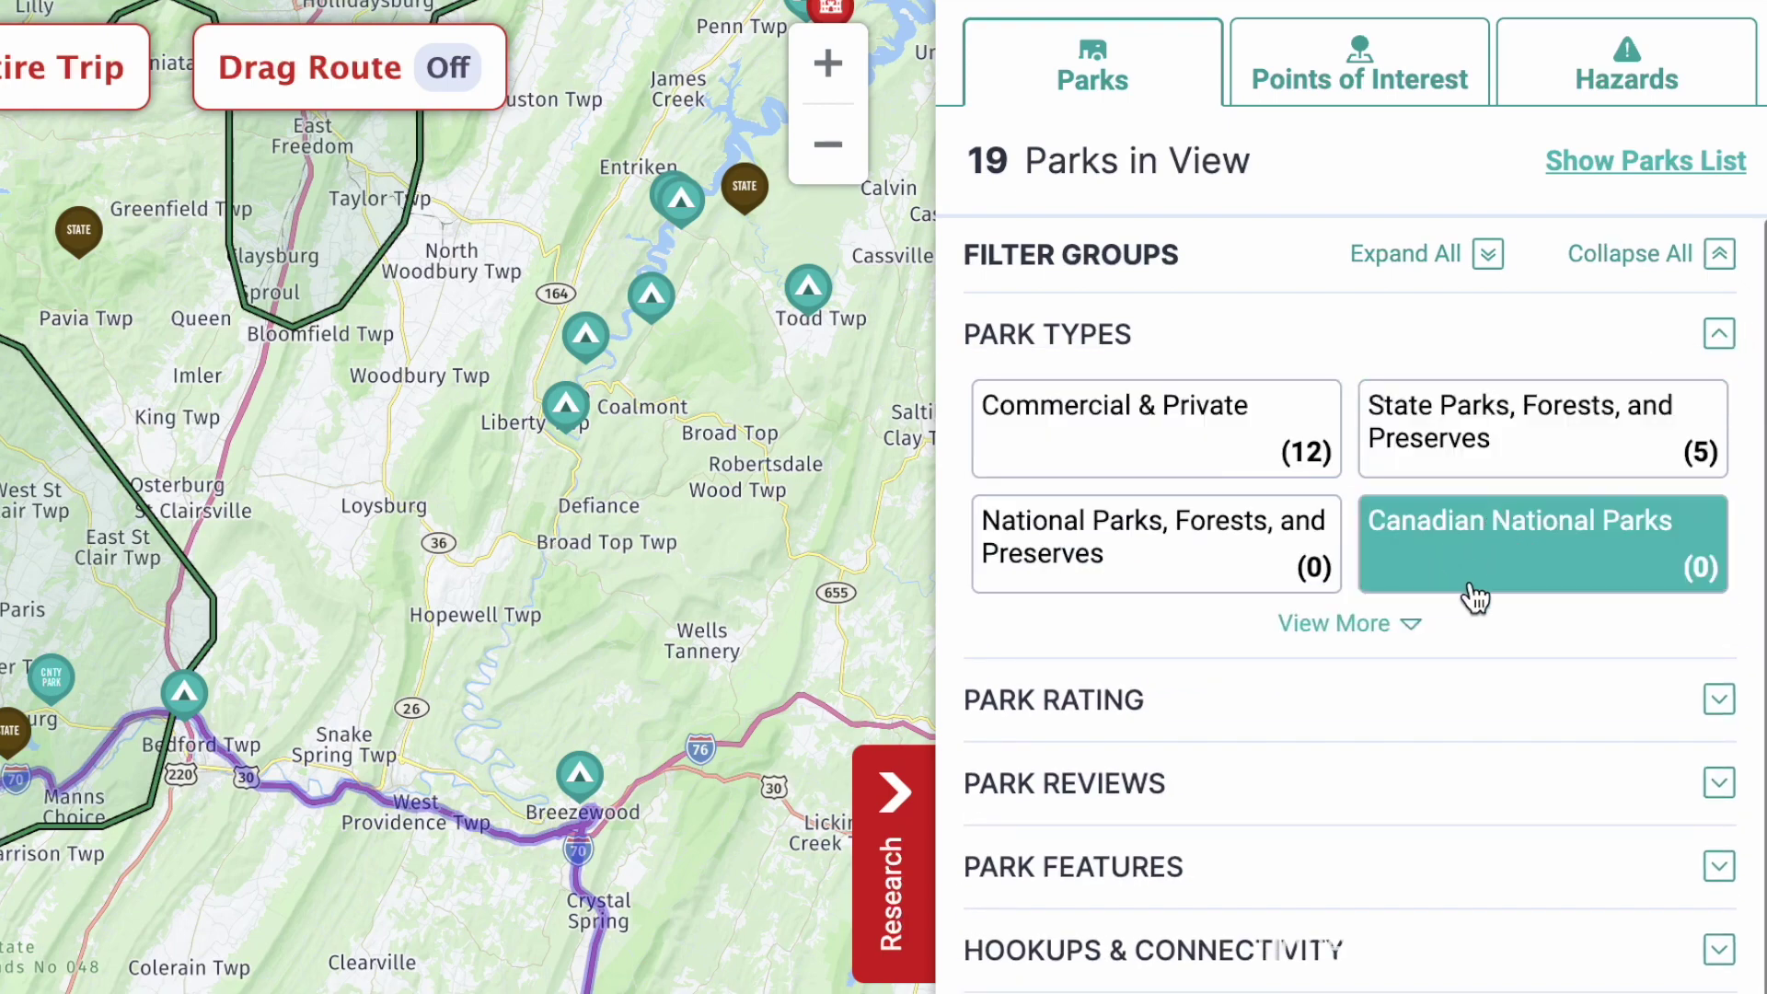
scroll(1484, 598, down, 1)
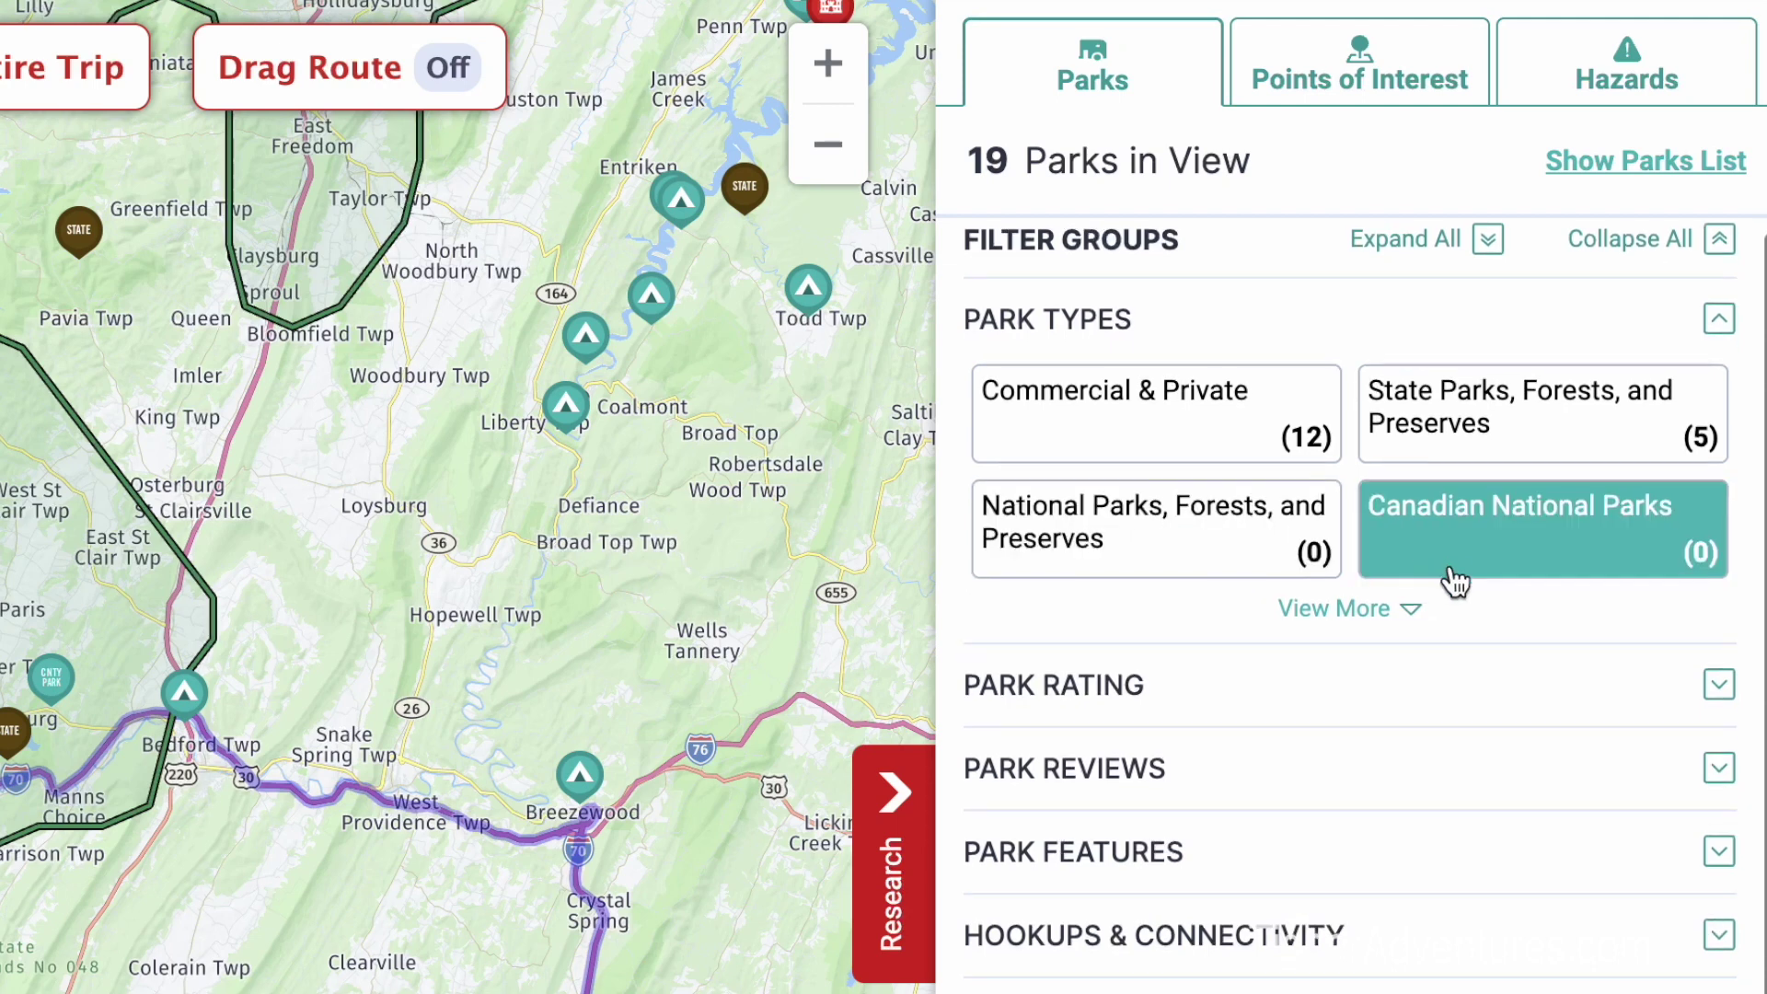
click(1722, 686)
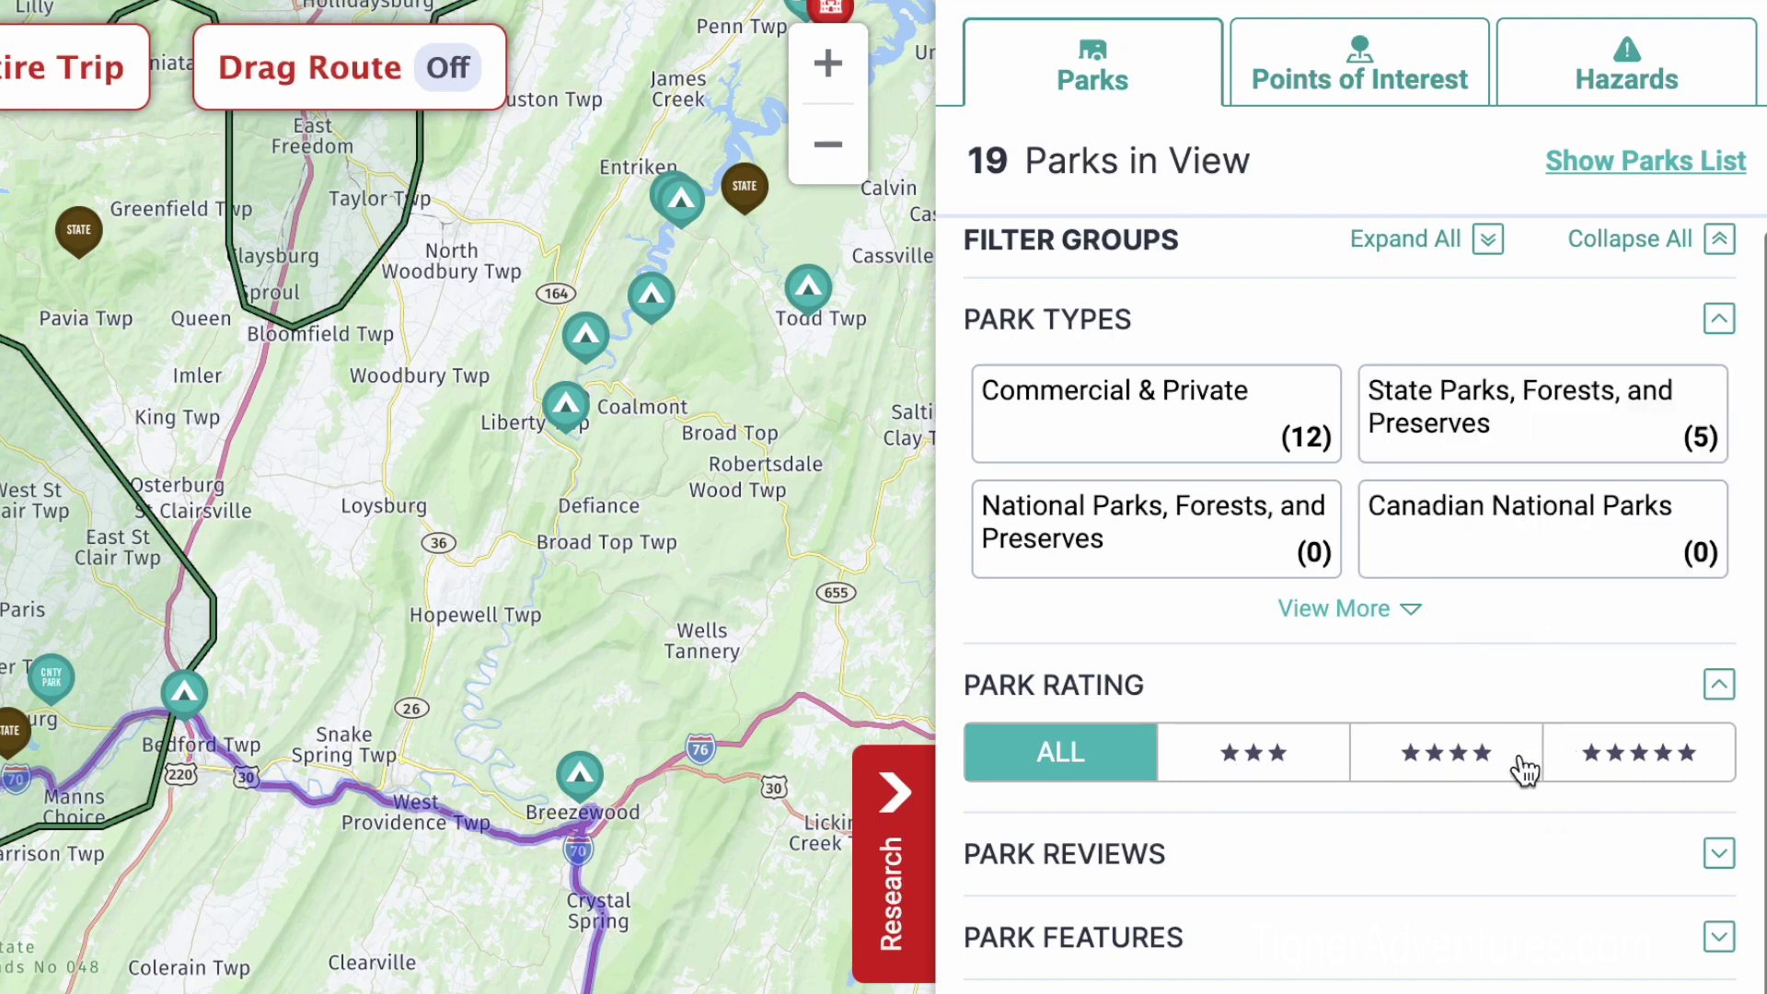
click(1480, 765)
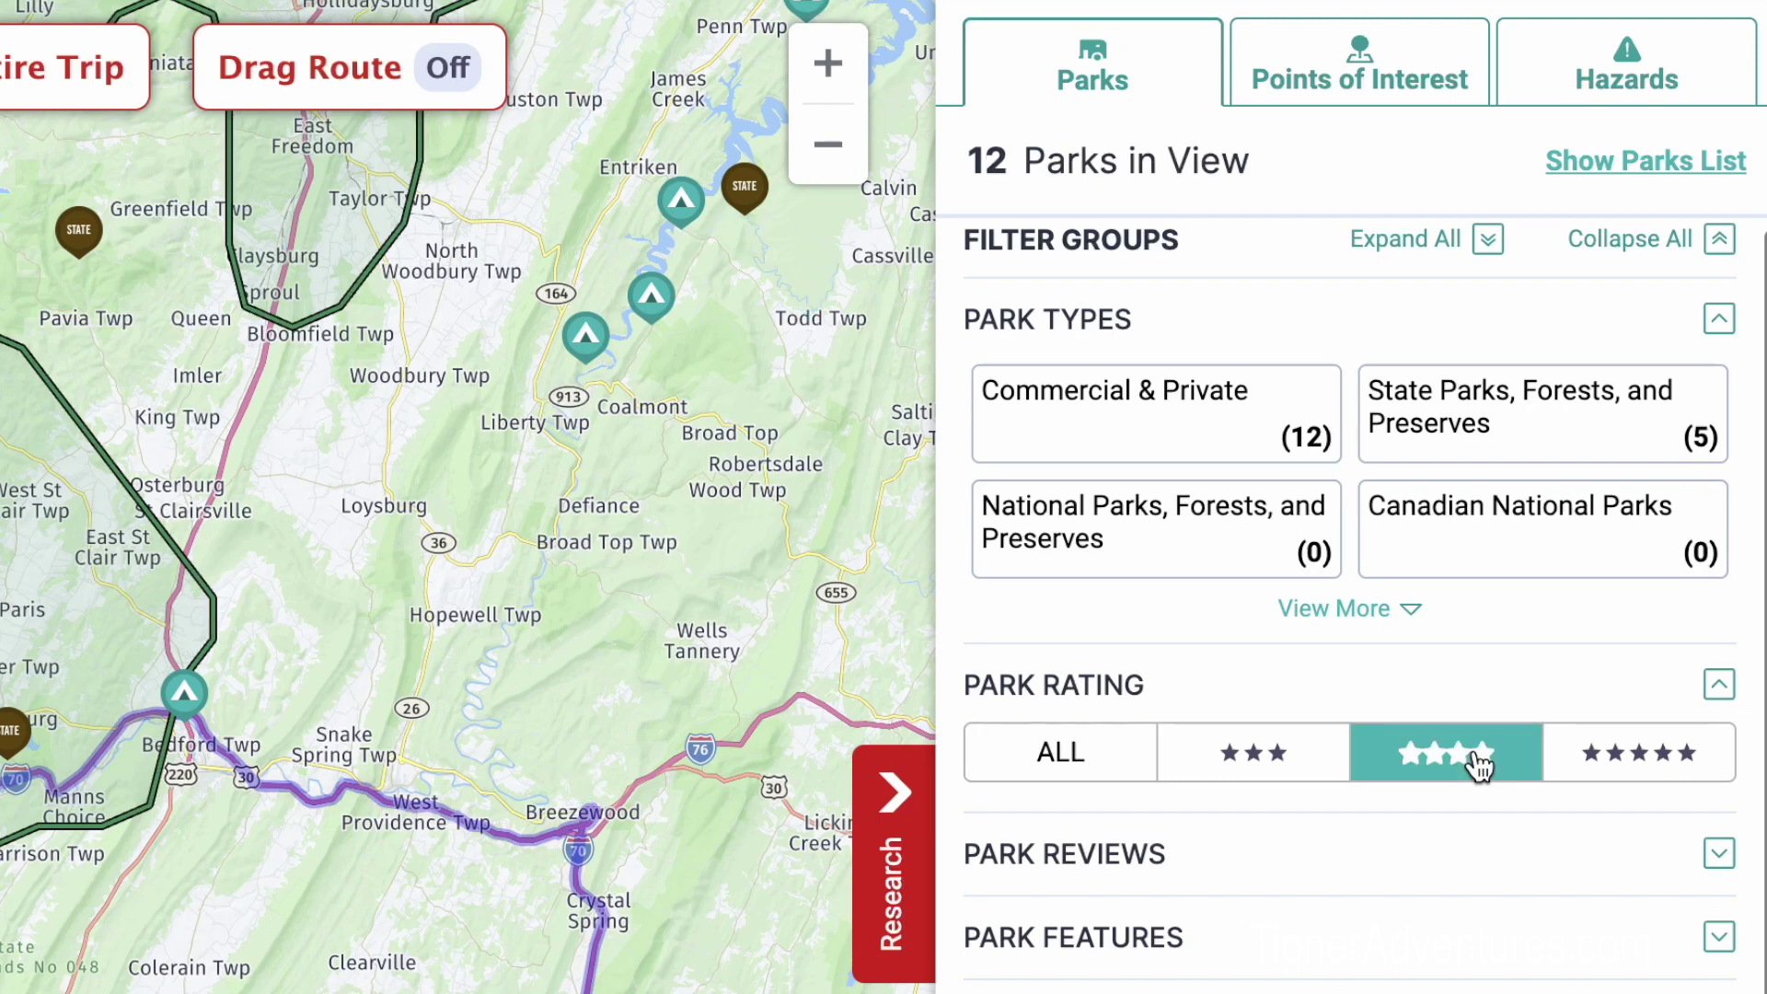
click(1068, 758)
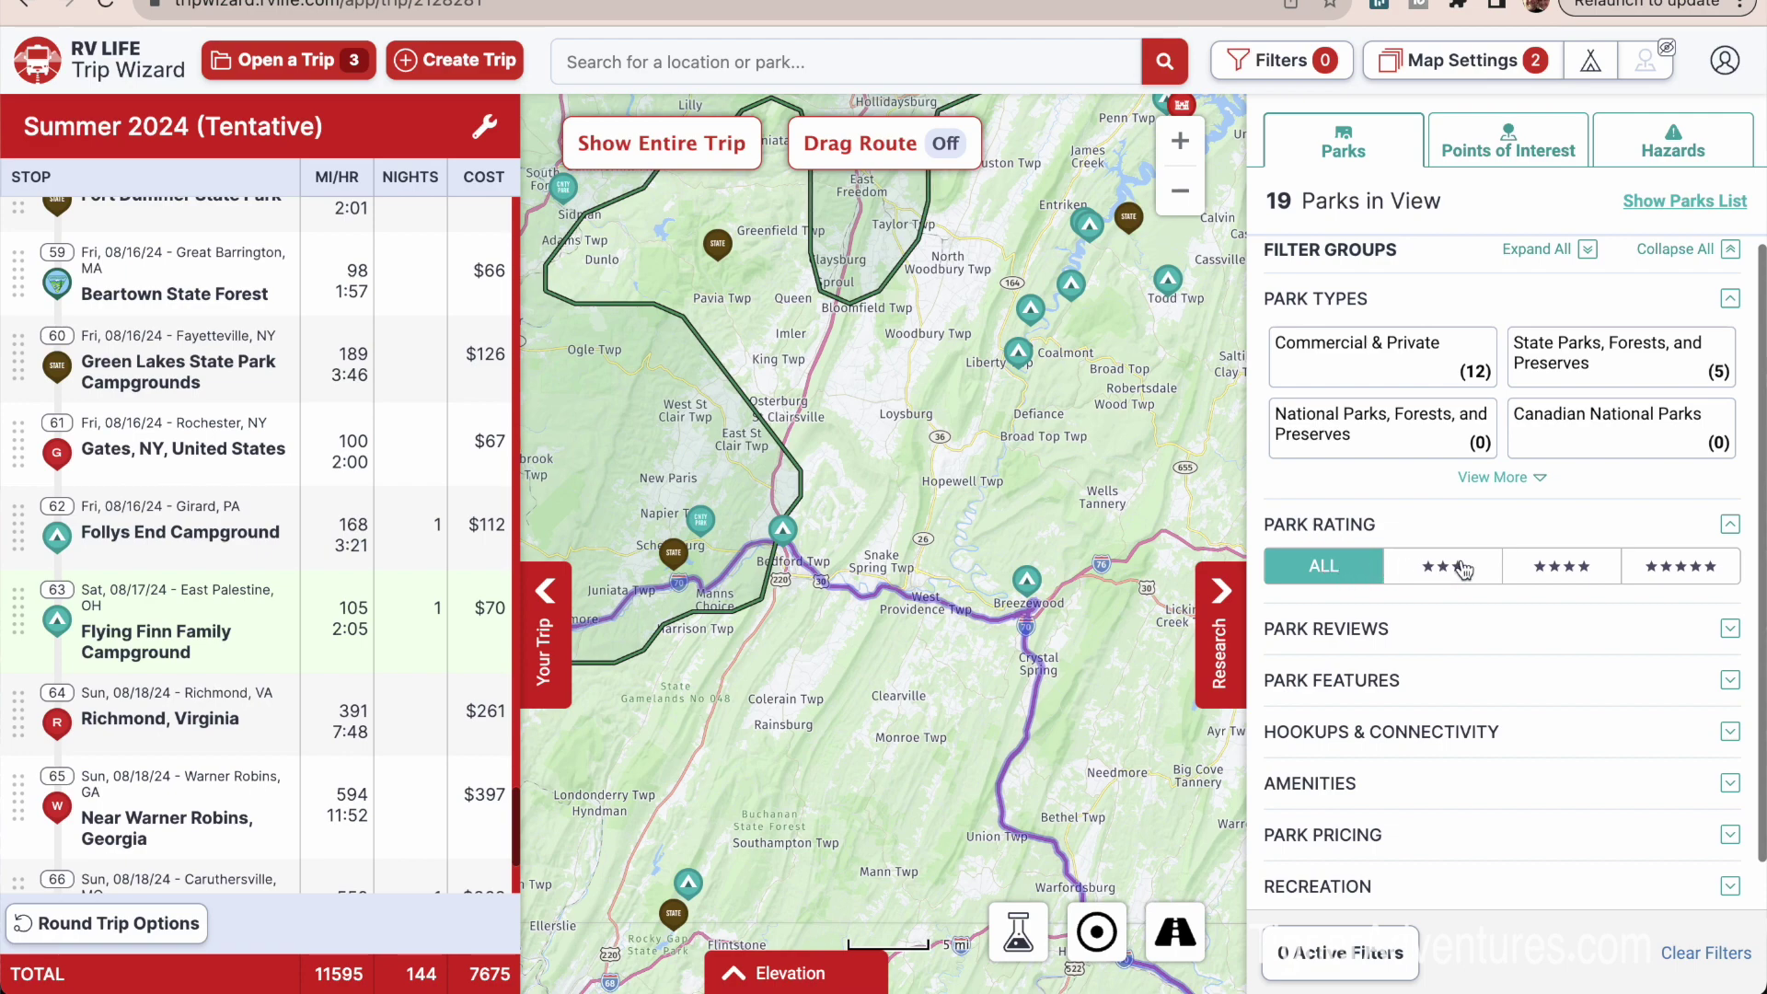
click(1555, 571)
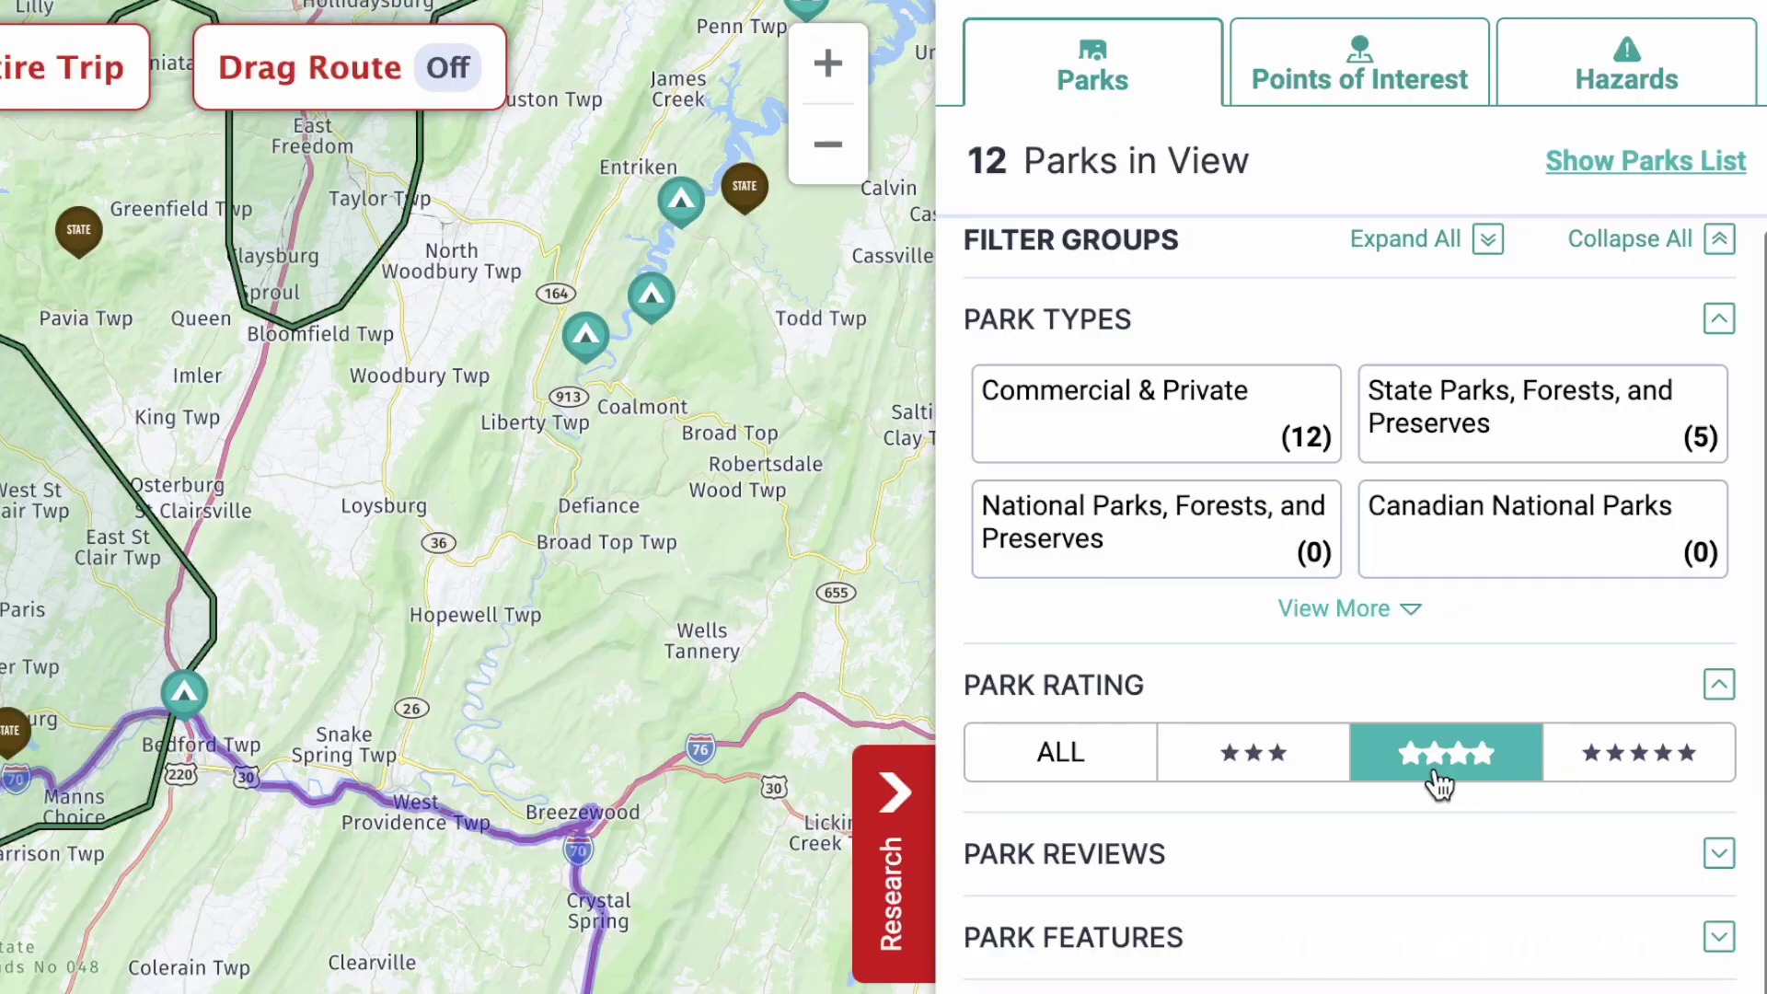
Expand the park reviews, features and amenities filter groups and add Showers as a filter alongside the four-star rating.
scroll(1436, 787, down, 3)
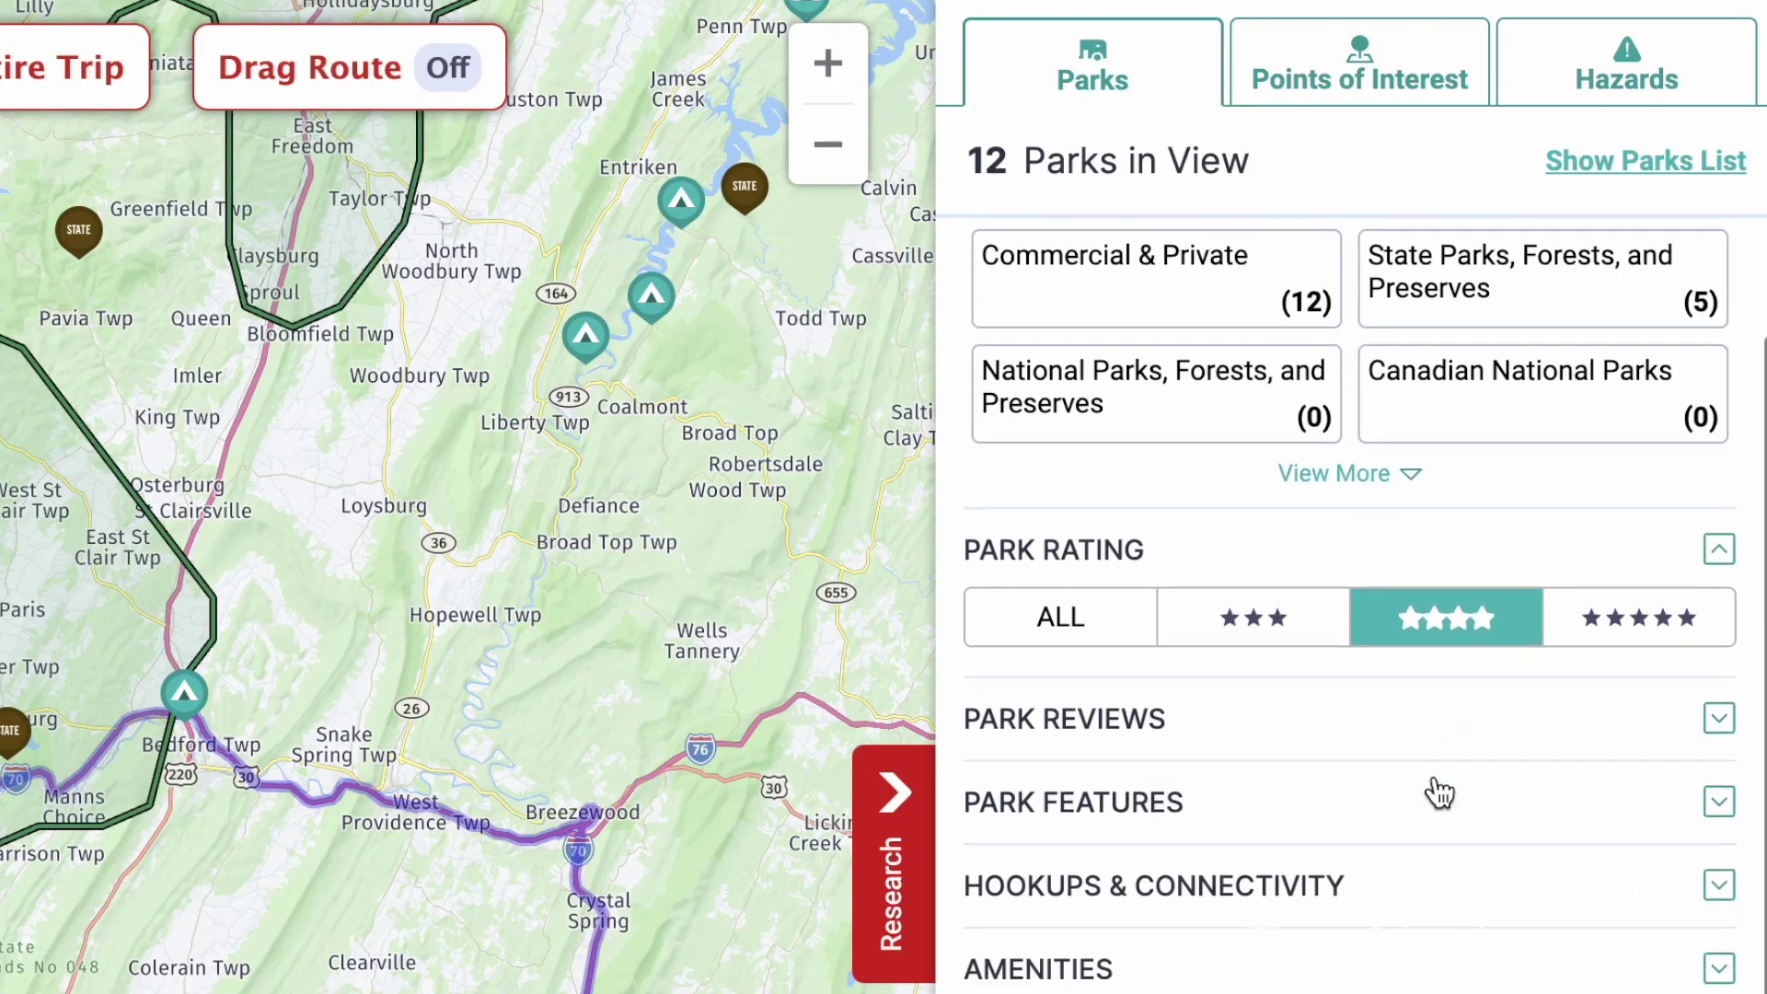
scroll(1441, 793, down, 1)
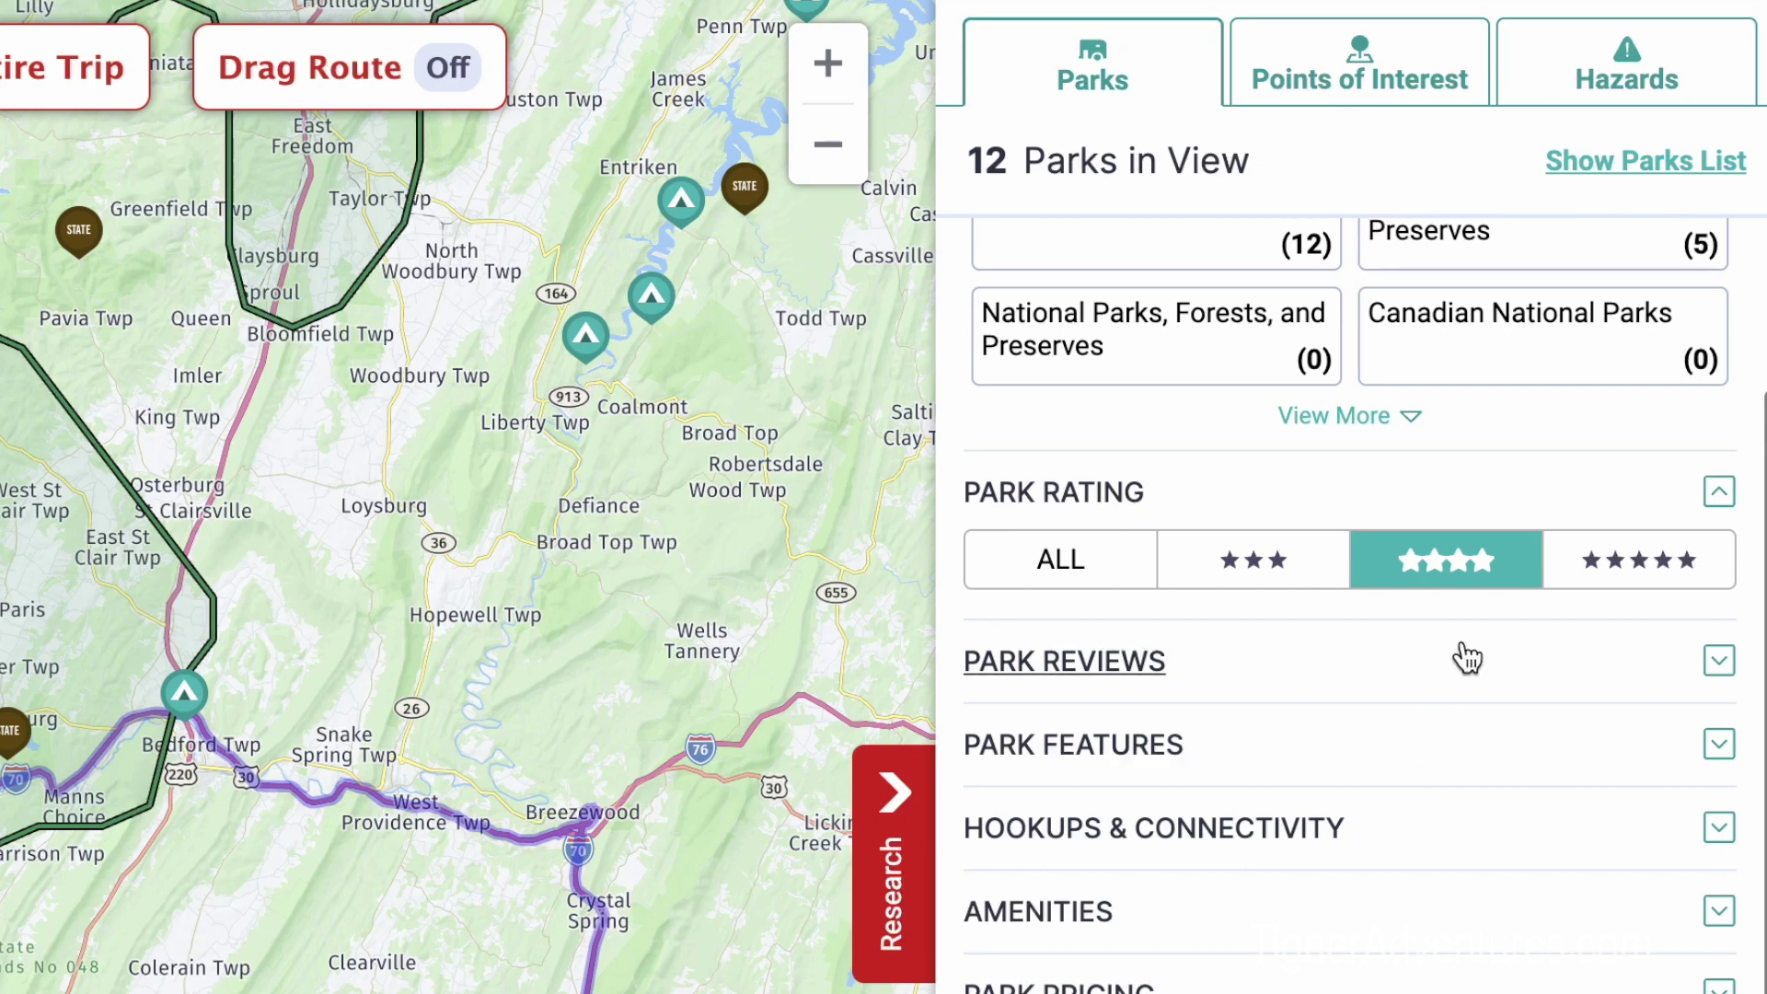
click(1720, 661)
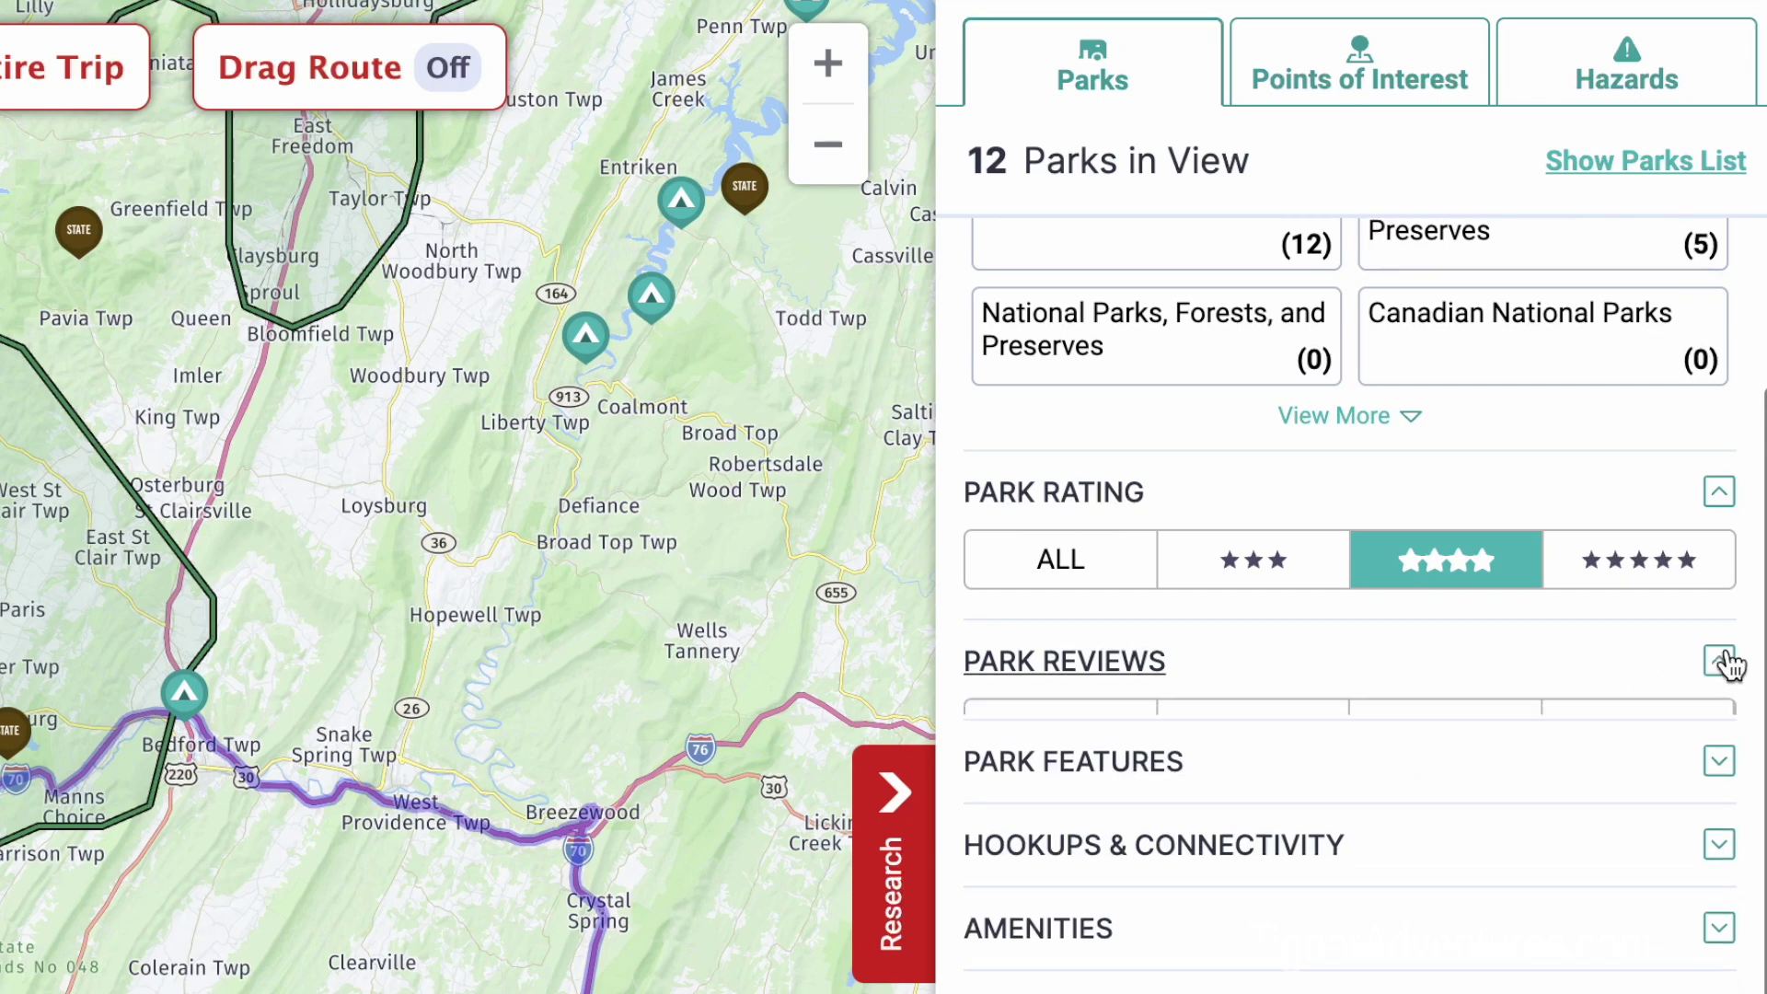
scroll(1601, 828, down, 1)
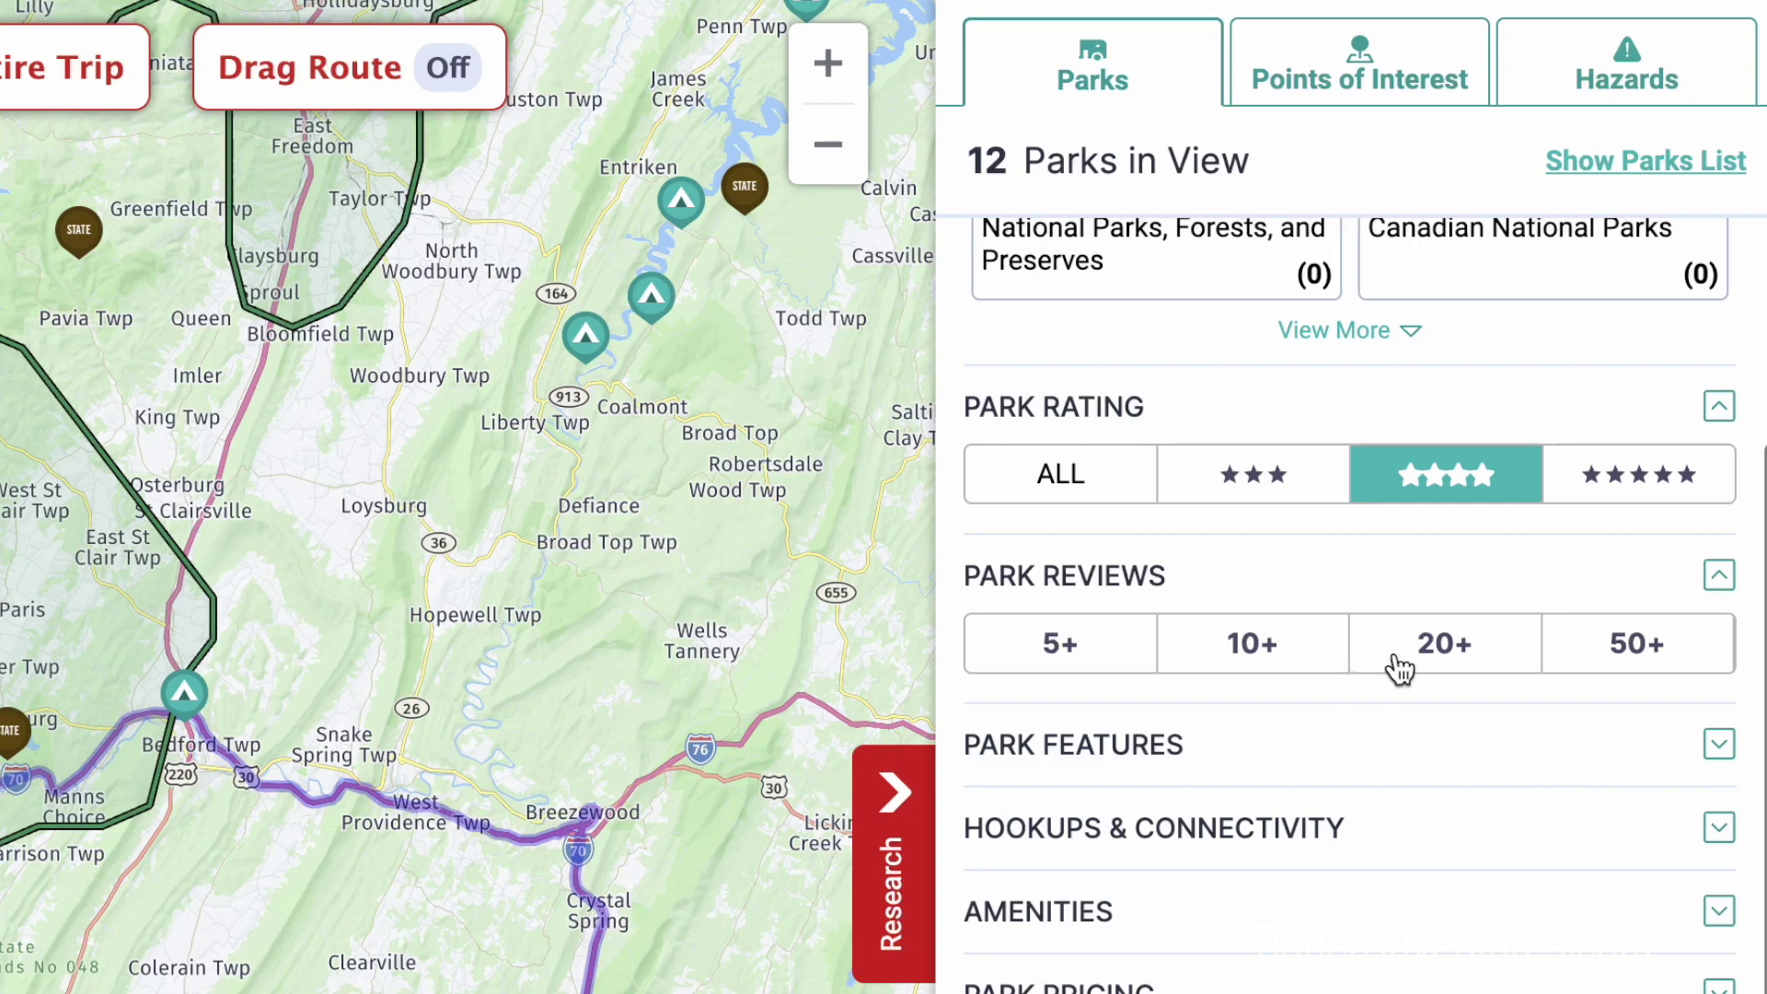
click(1719, 744)
click(1612, 834)
scroll(1586, 911, down, 3)
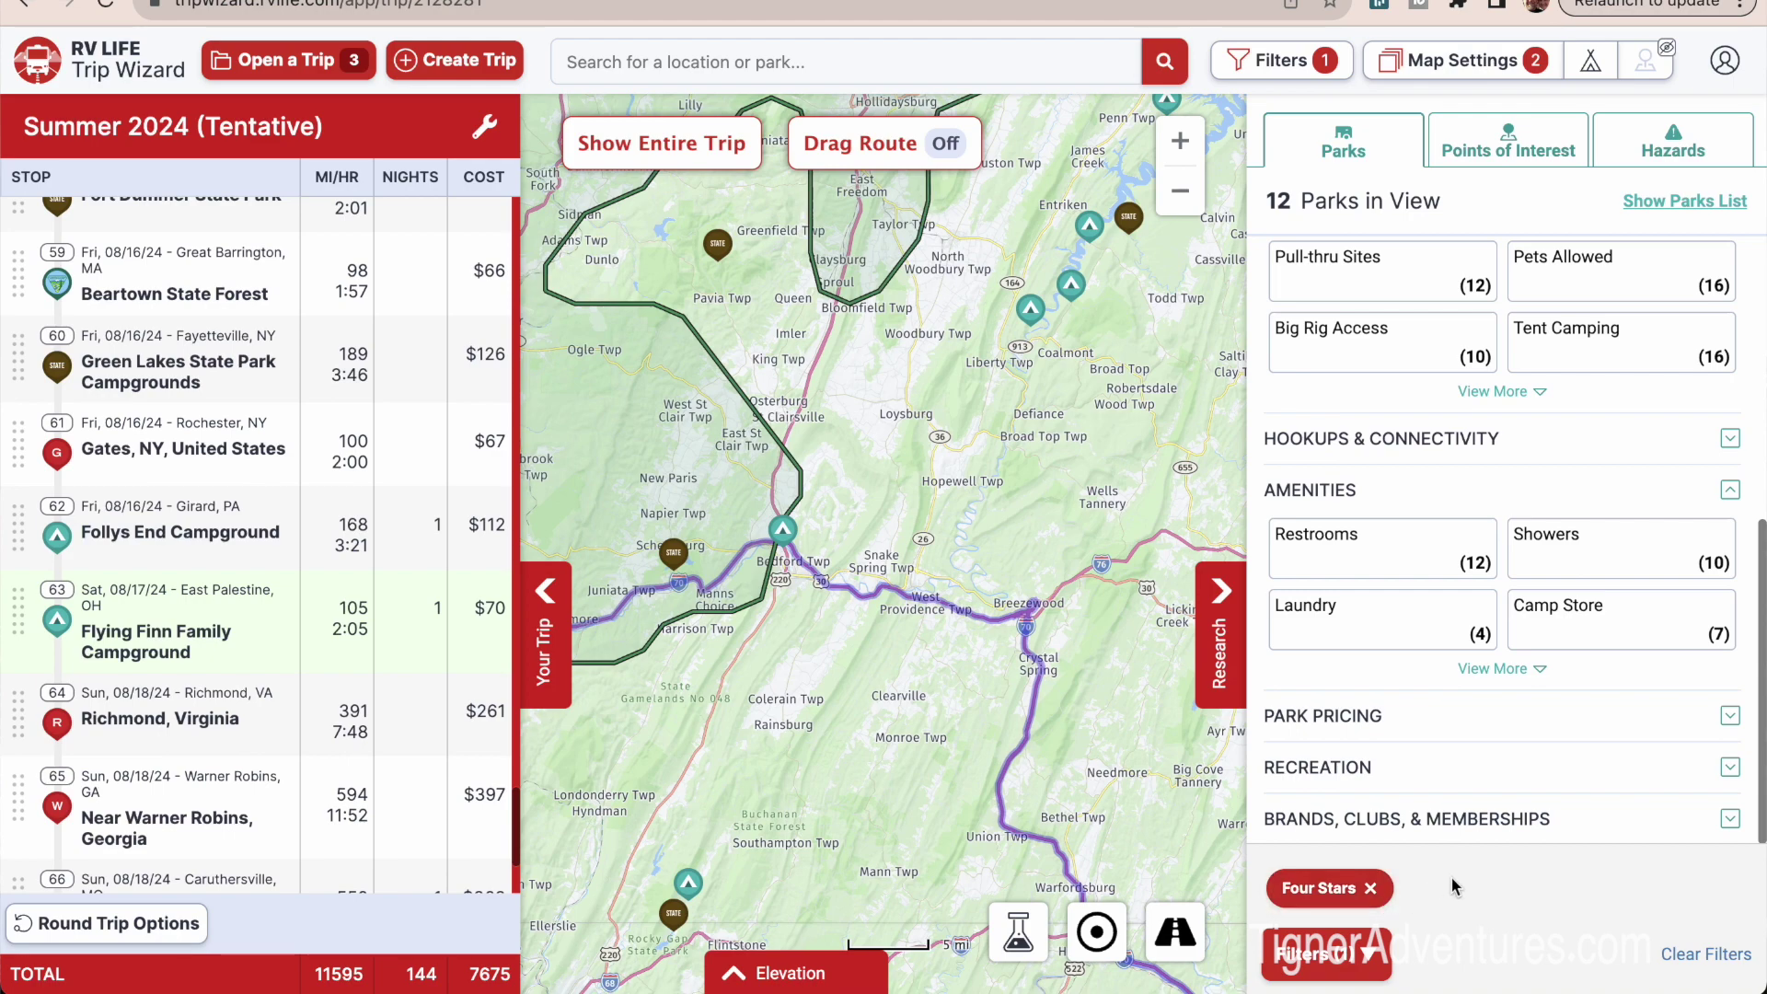
click(1606, 644)
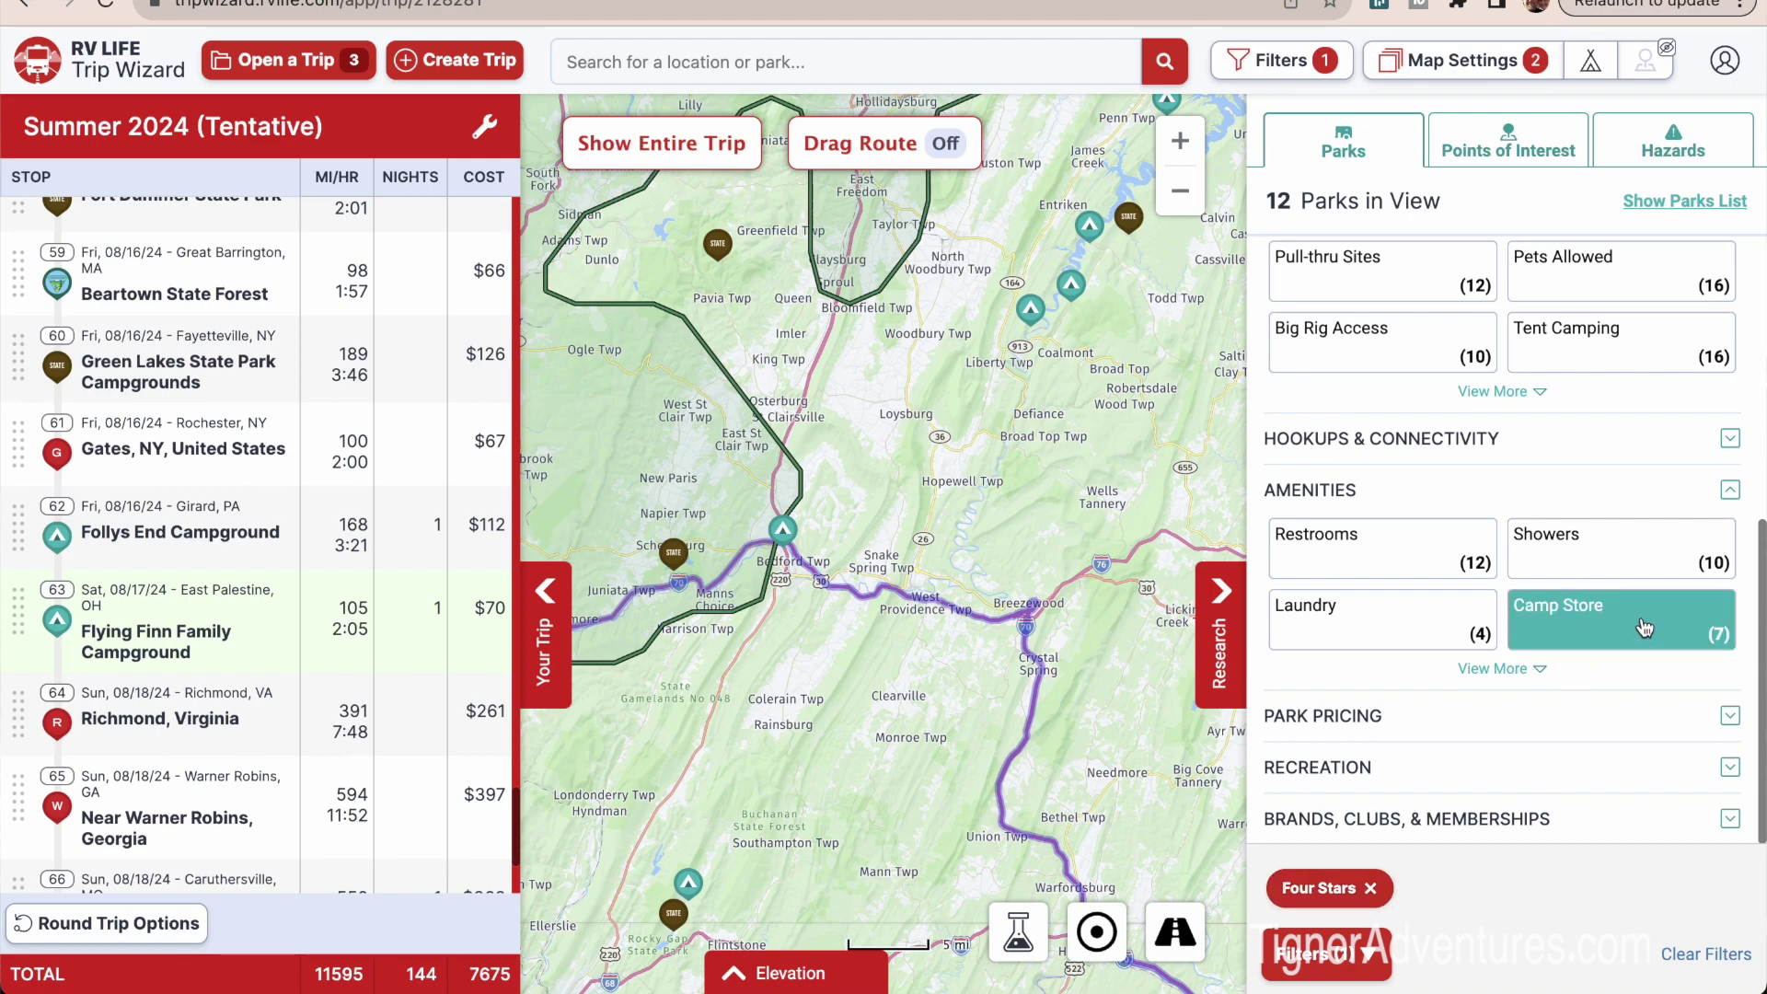
click(1686, 550)
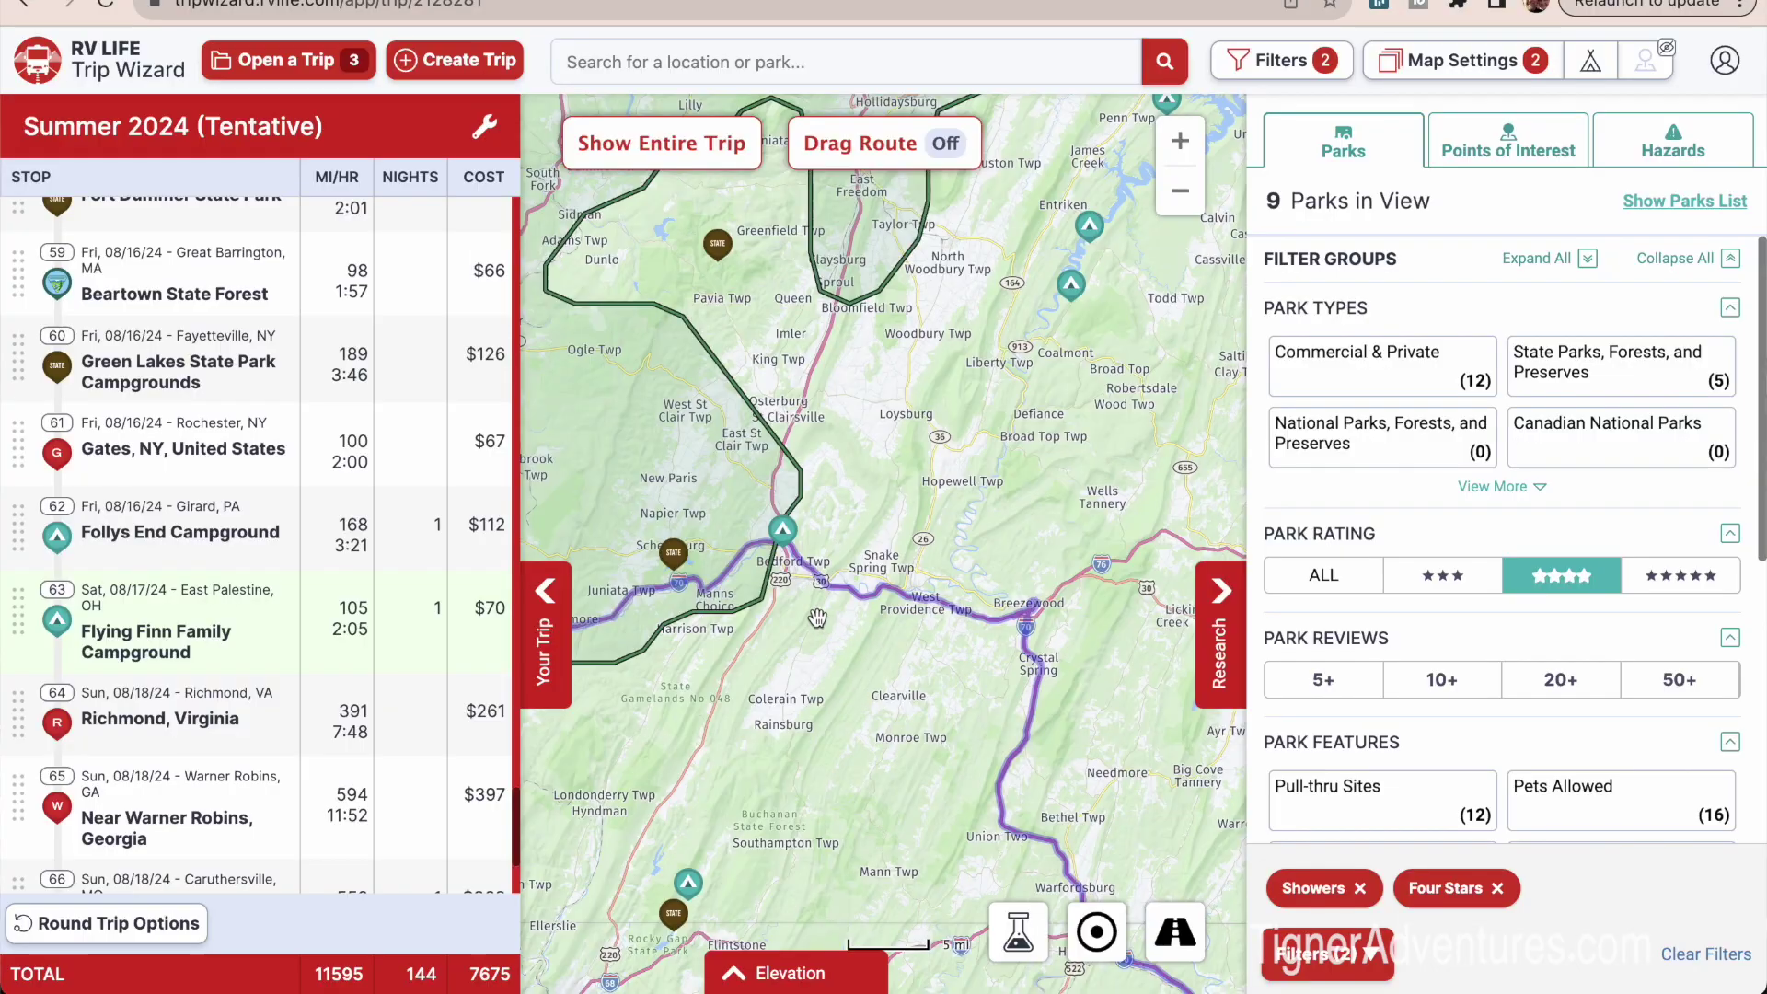
Examine Friendship Village Campground's map position relative to the driving radius and the route from Flying Finn Family Campground through Bedford.
click(785, 531)
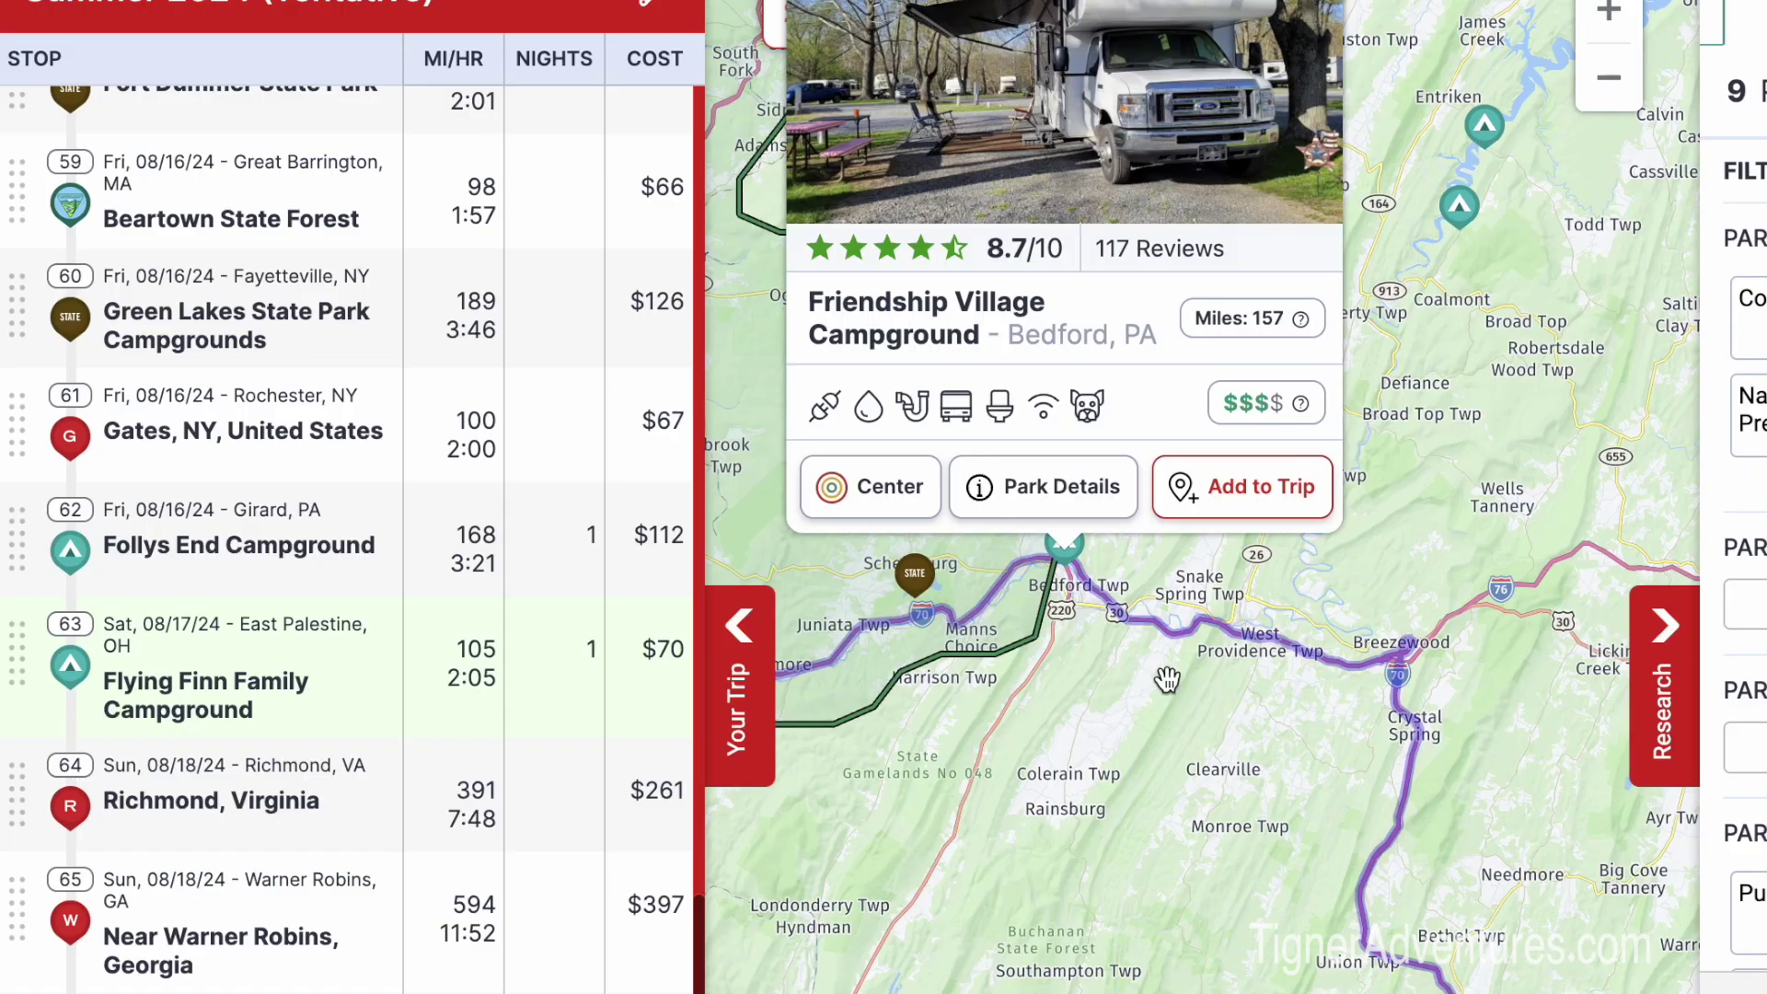
click(1164, 679)
scroll(1163, 679, down, 5)
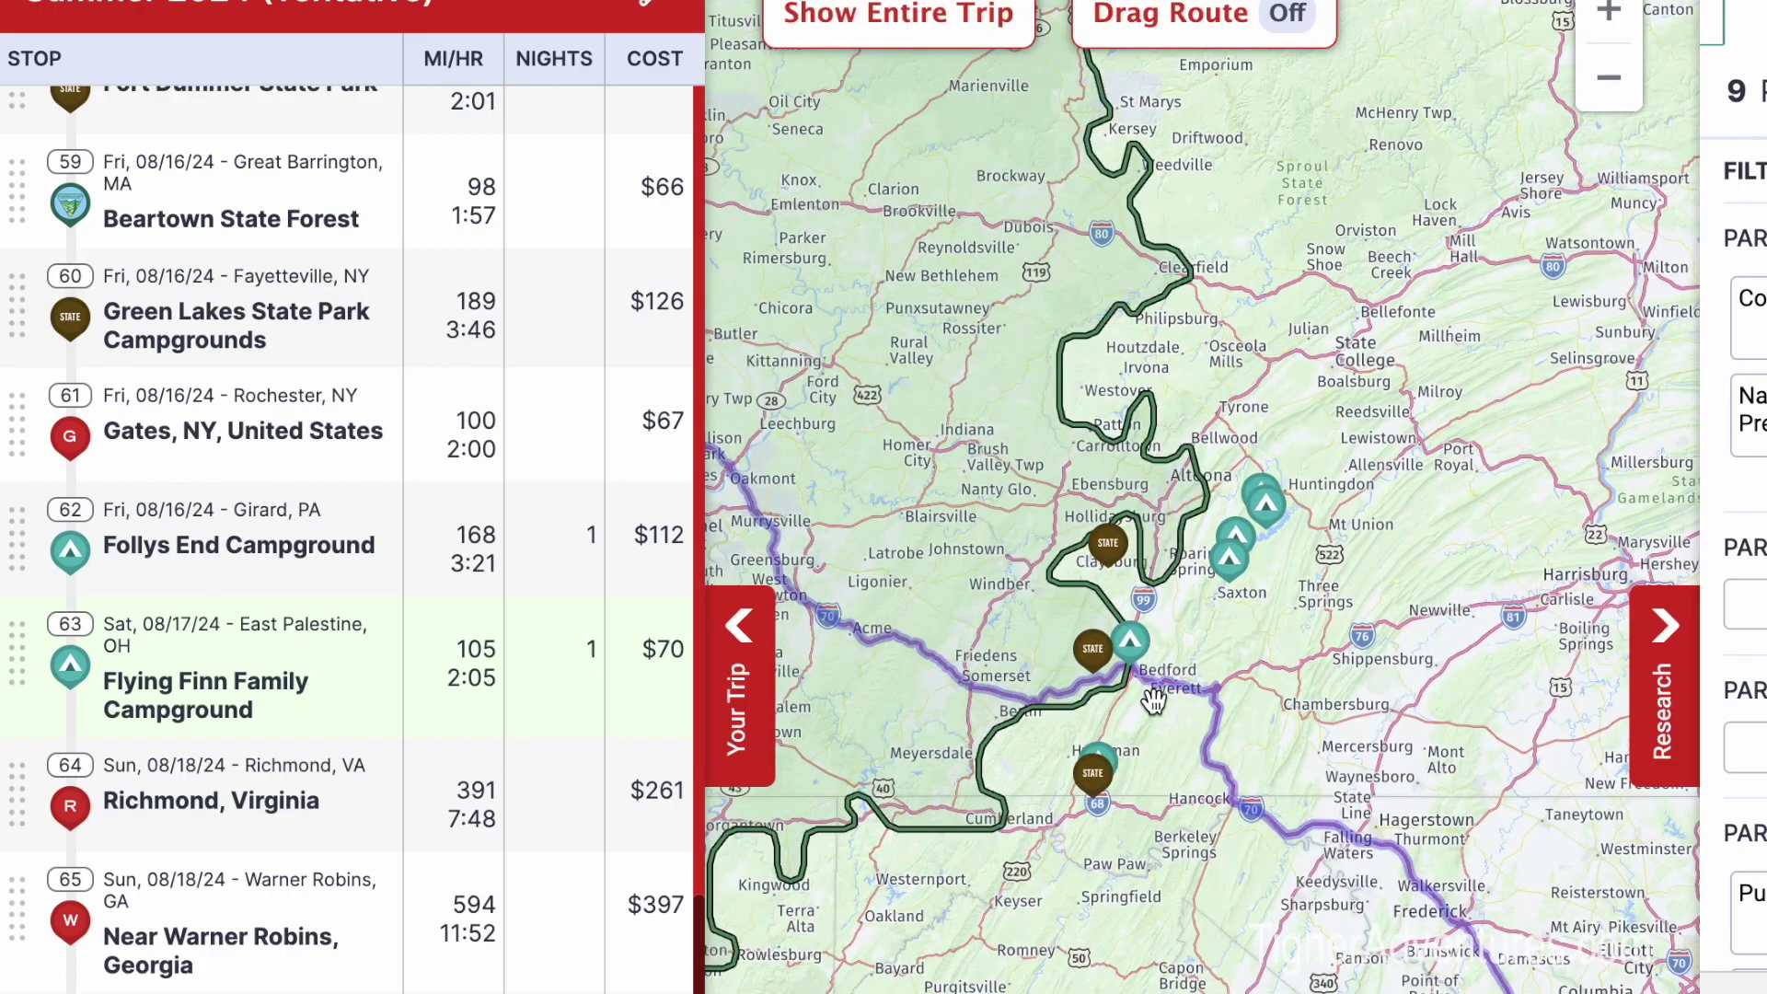
drag(1151, 686, 1423, 709)
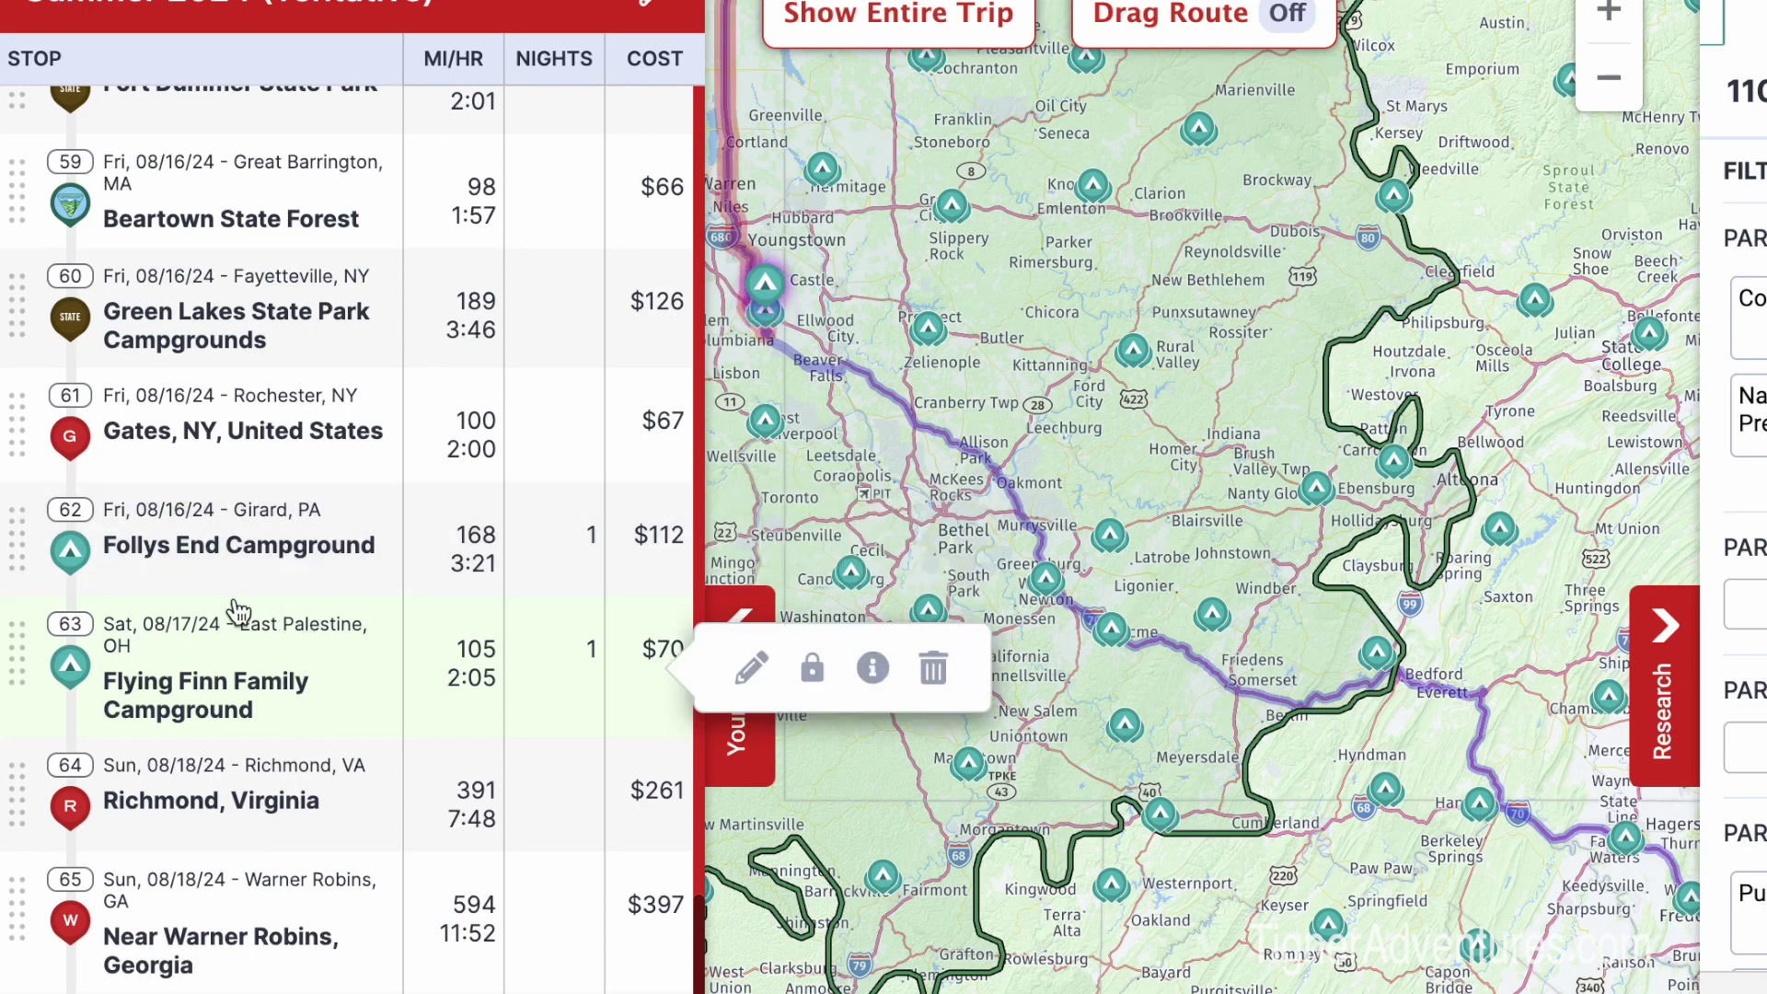
mouse_move(240, 566)
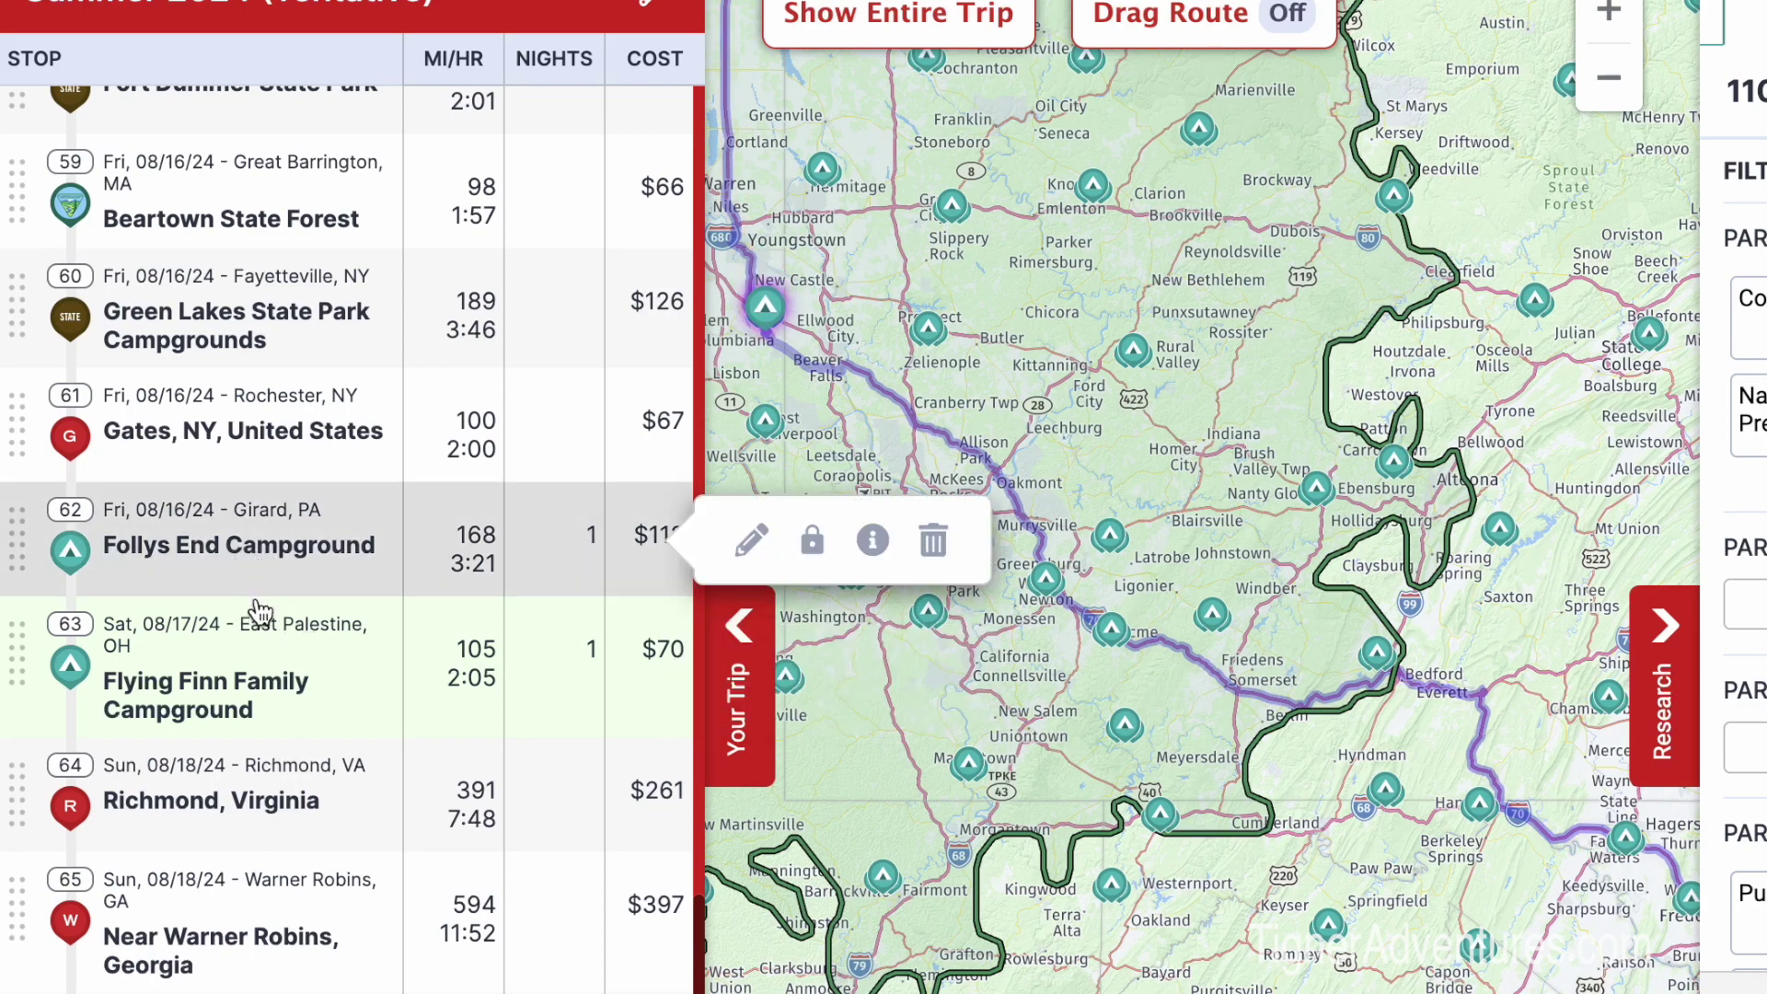
mouse_move(264, 623)
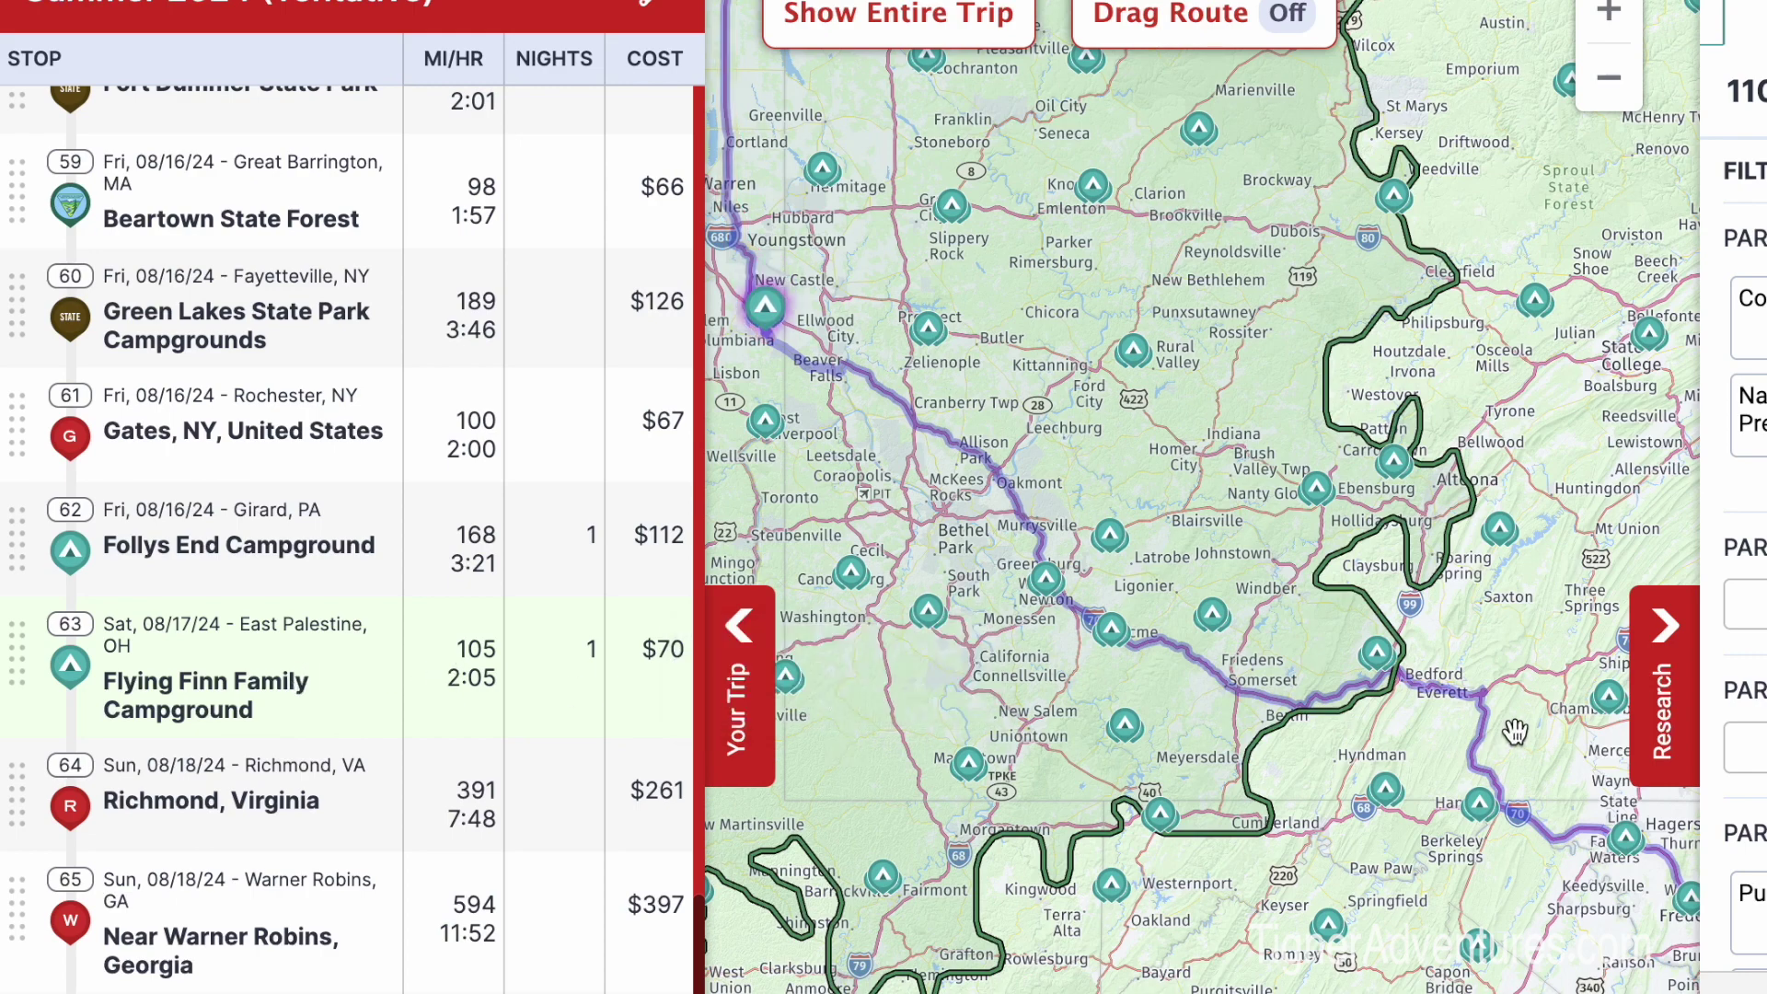
scroll(1445, 697, up, 4)
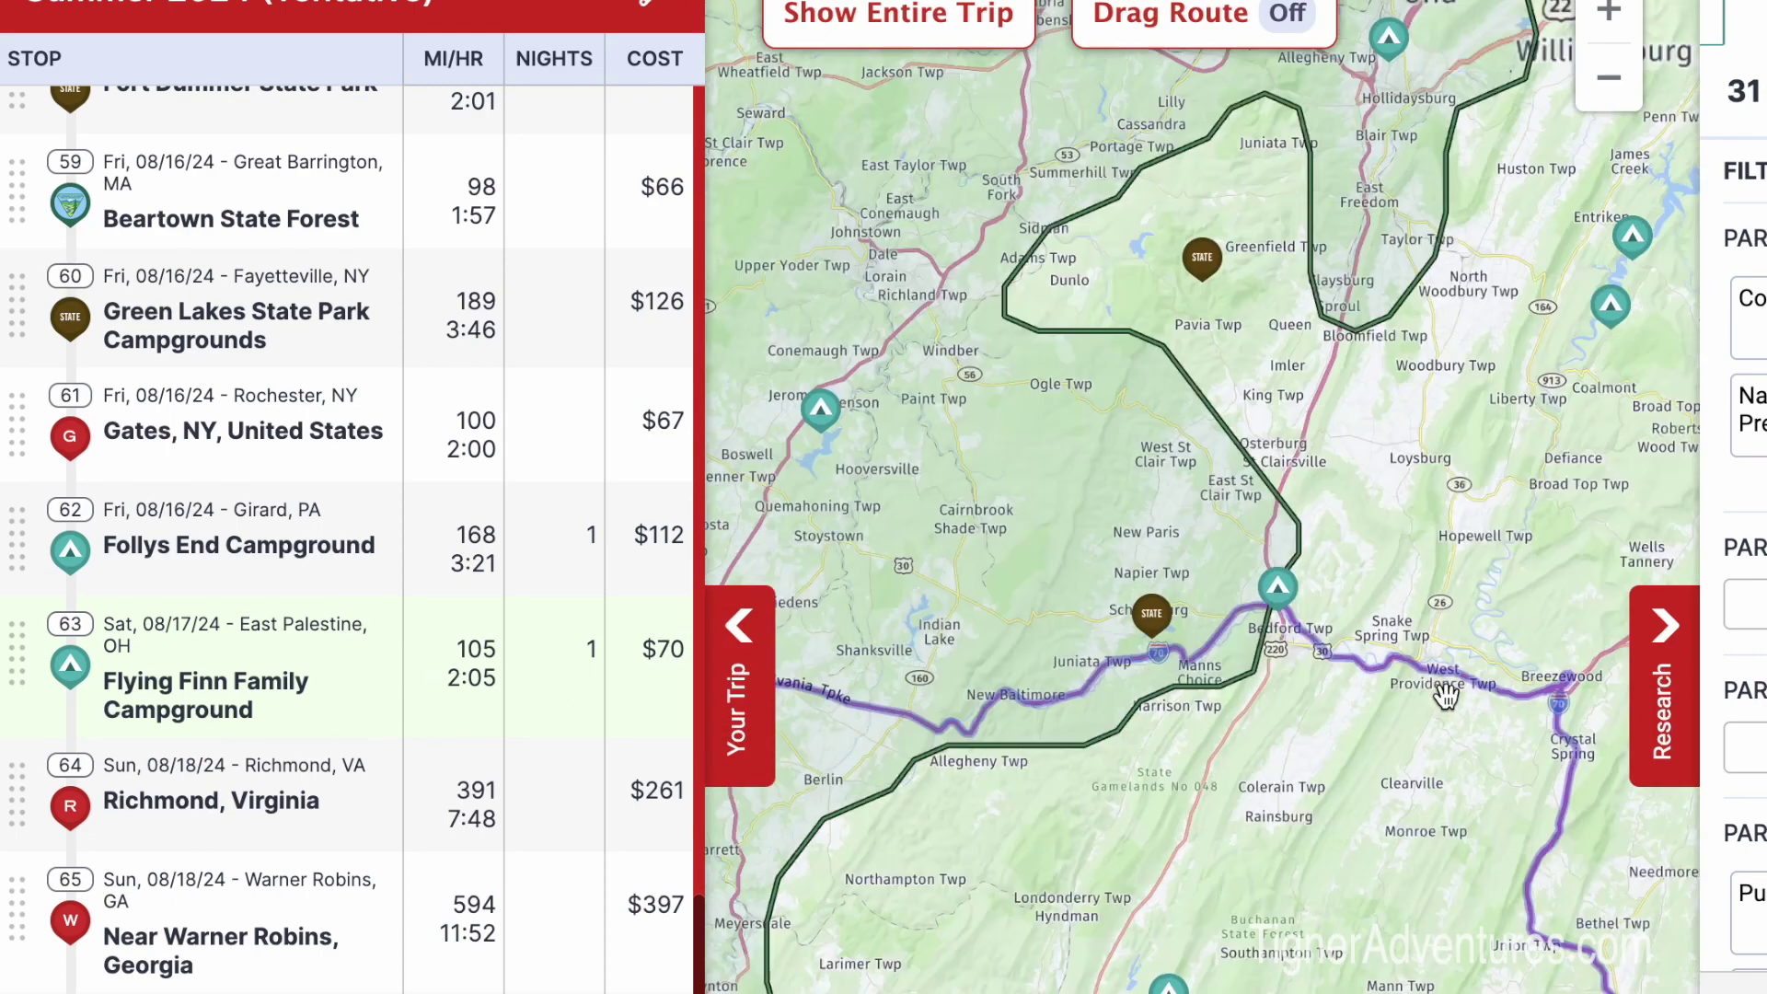
Add Friendship Village Campground in Bedford to the trip for one night, placed after stop 63, Flying Finn Family Campground.
click(1250, 578)
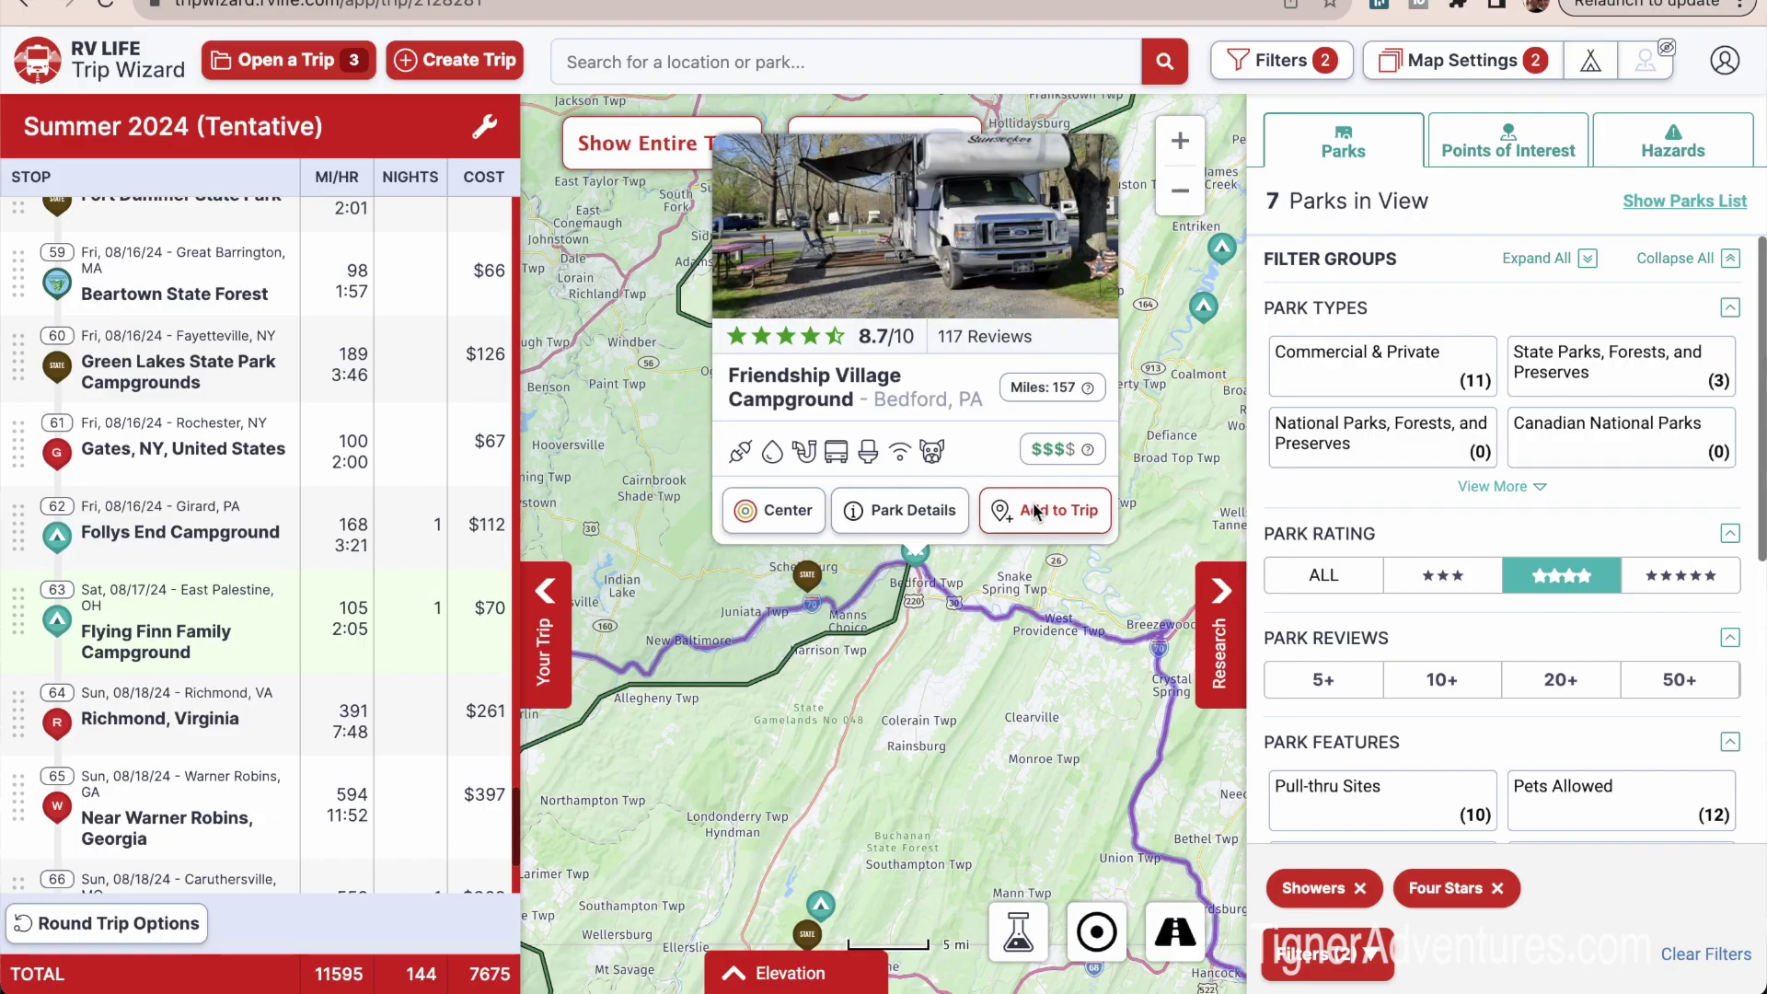
click(1035, 512)
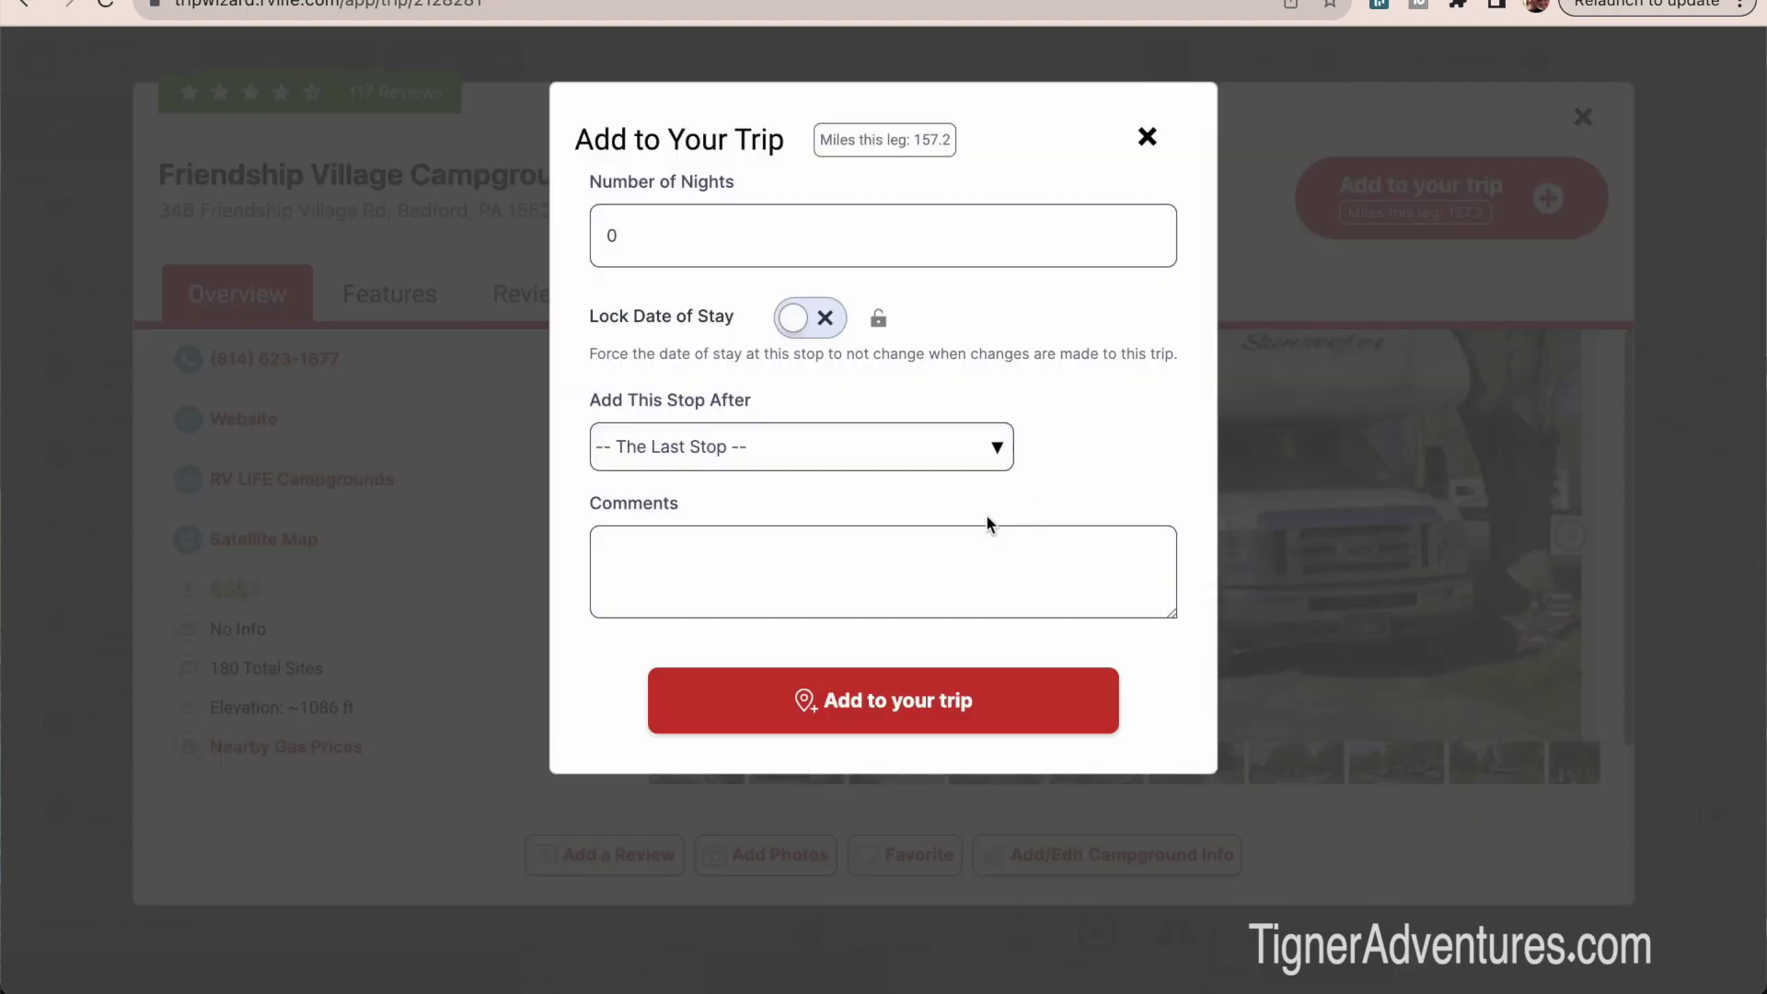
click(815, 443)
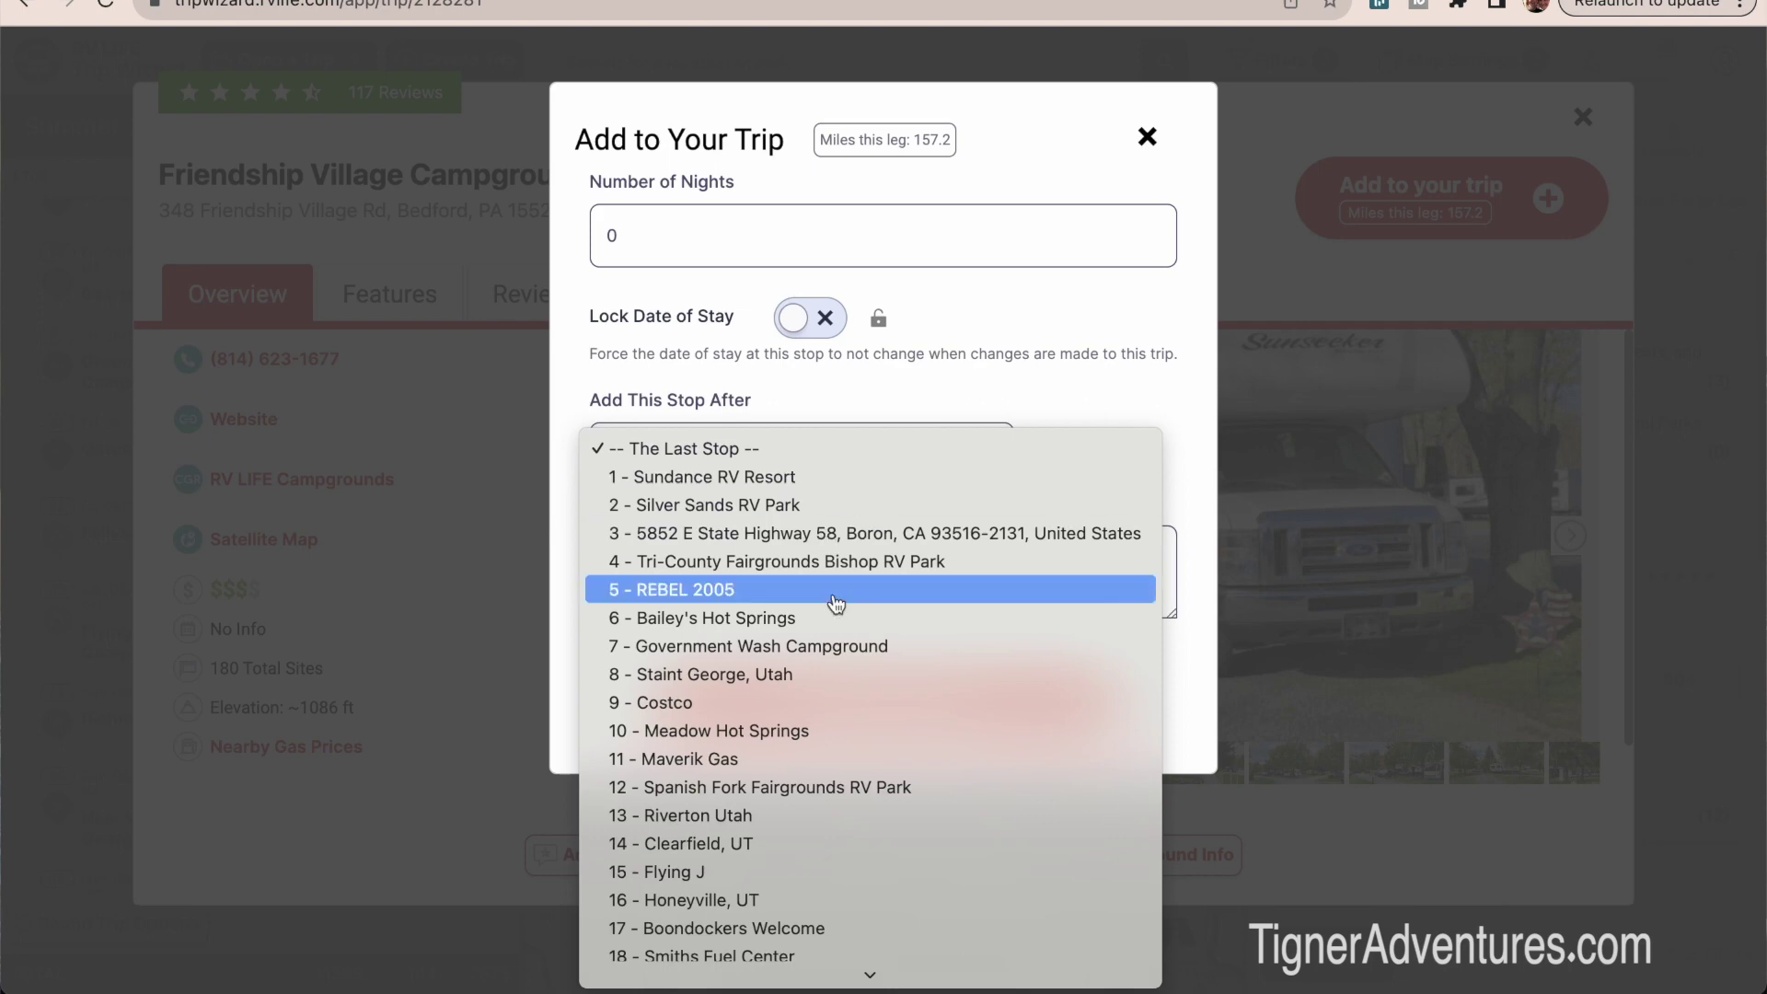
scroll(834, 594, down, 5)
scroll(836, 603, down, 10)
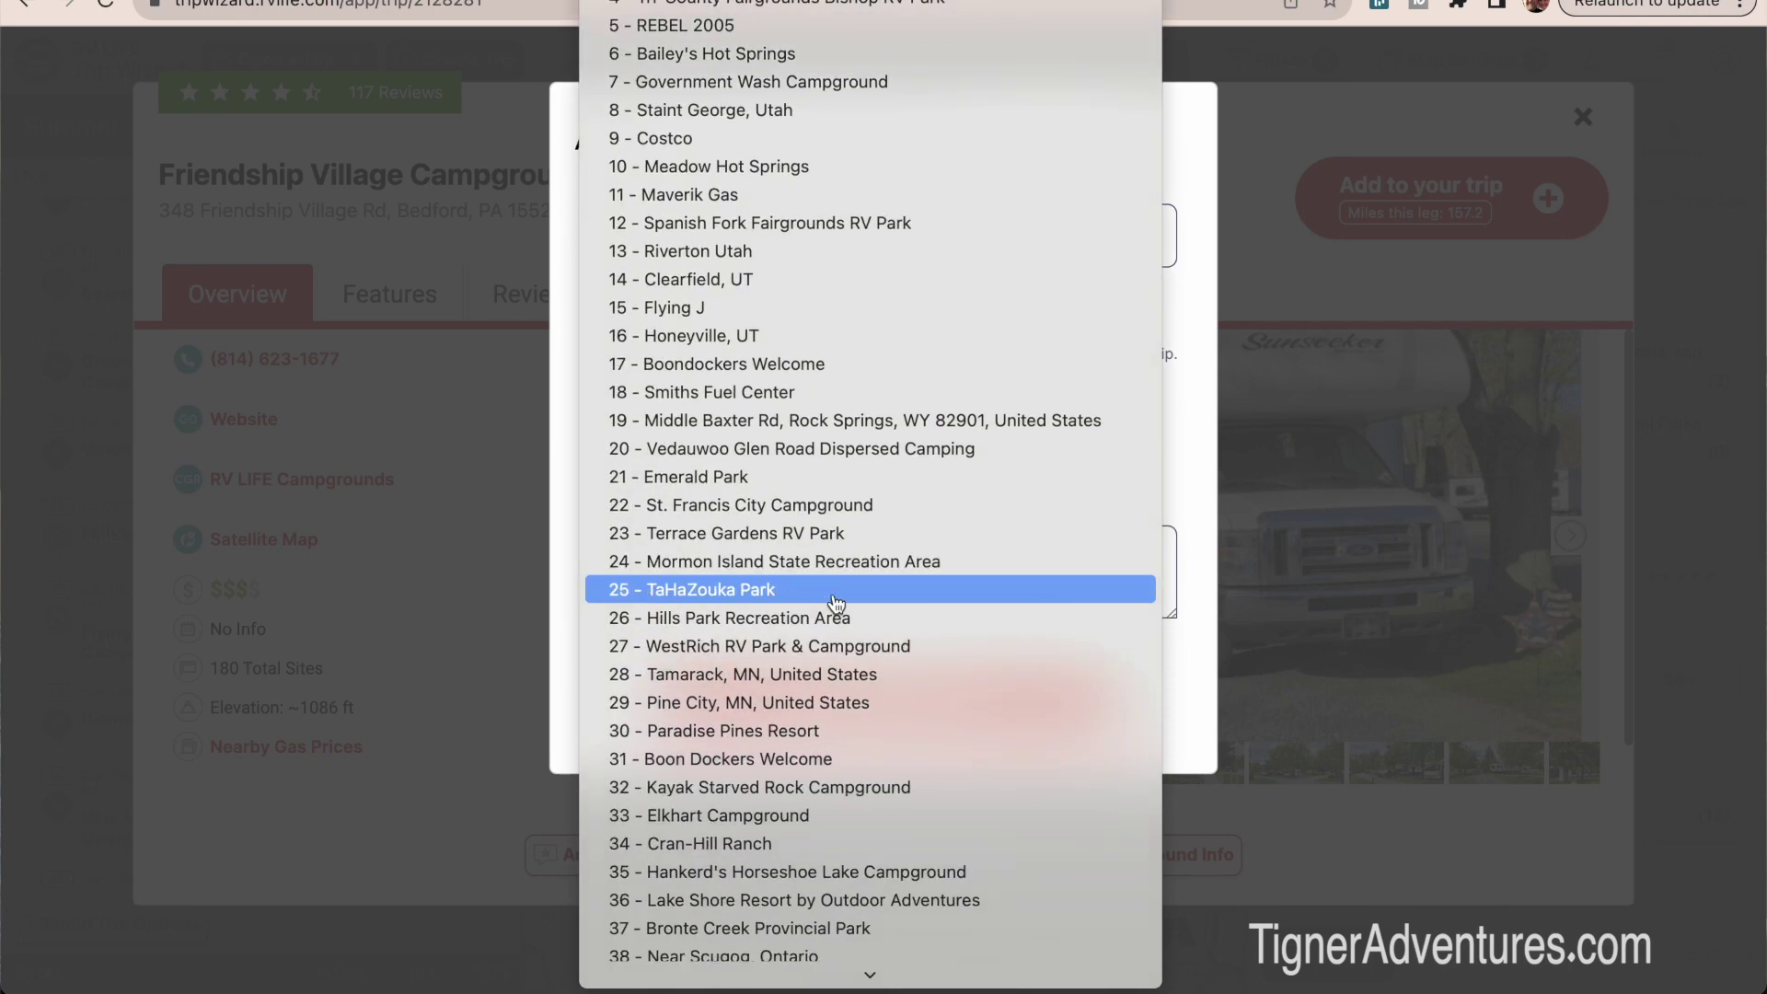
scroll(836, 603, down, 5)
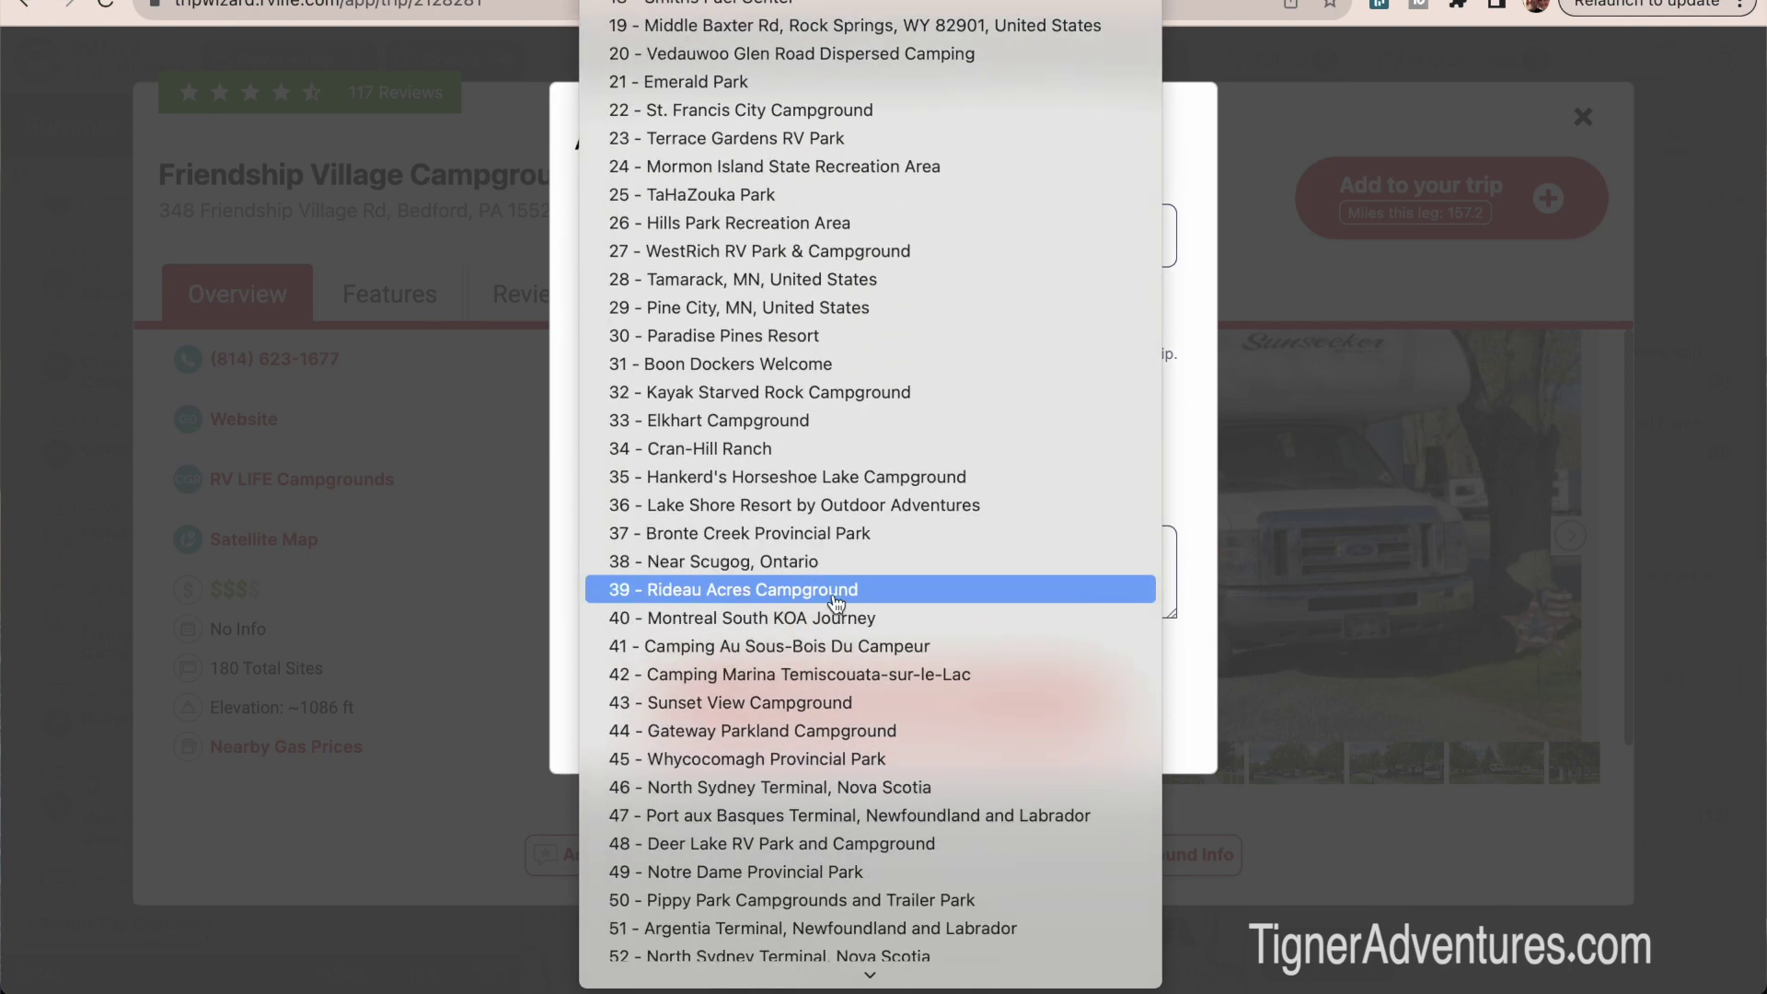
scroll(836, 603, down, 3)
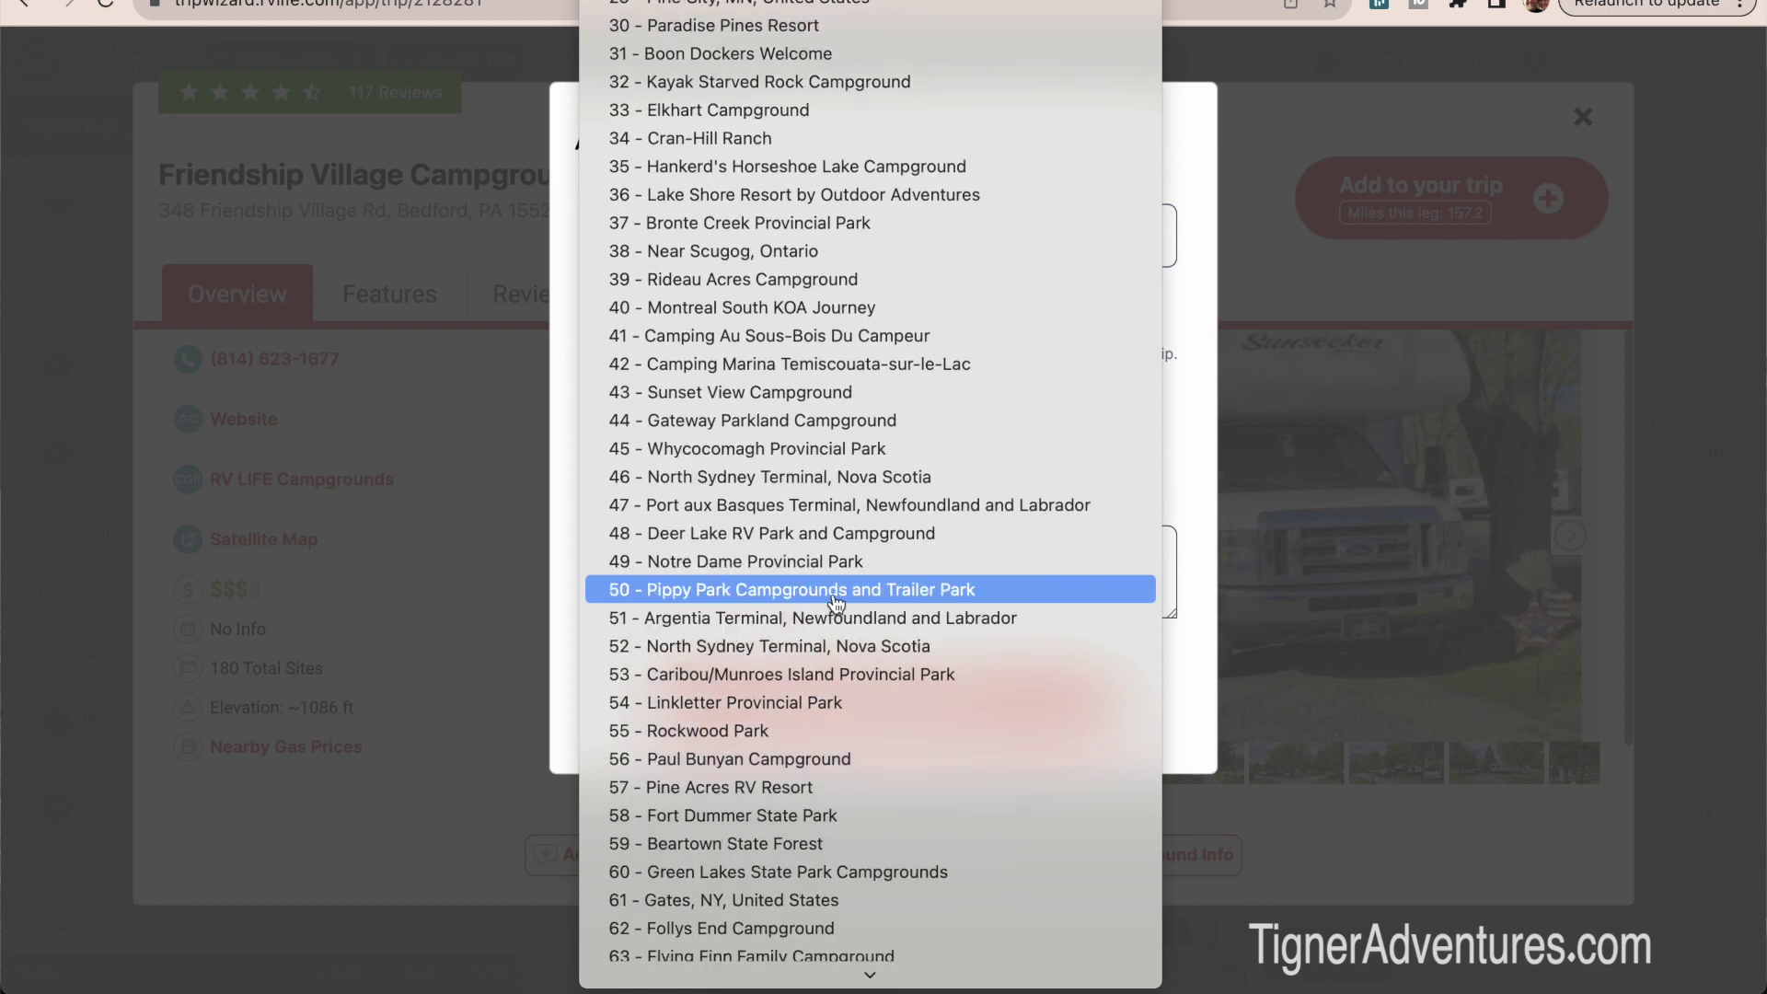
scroll(835, 603, down, 2)
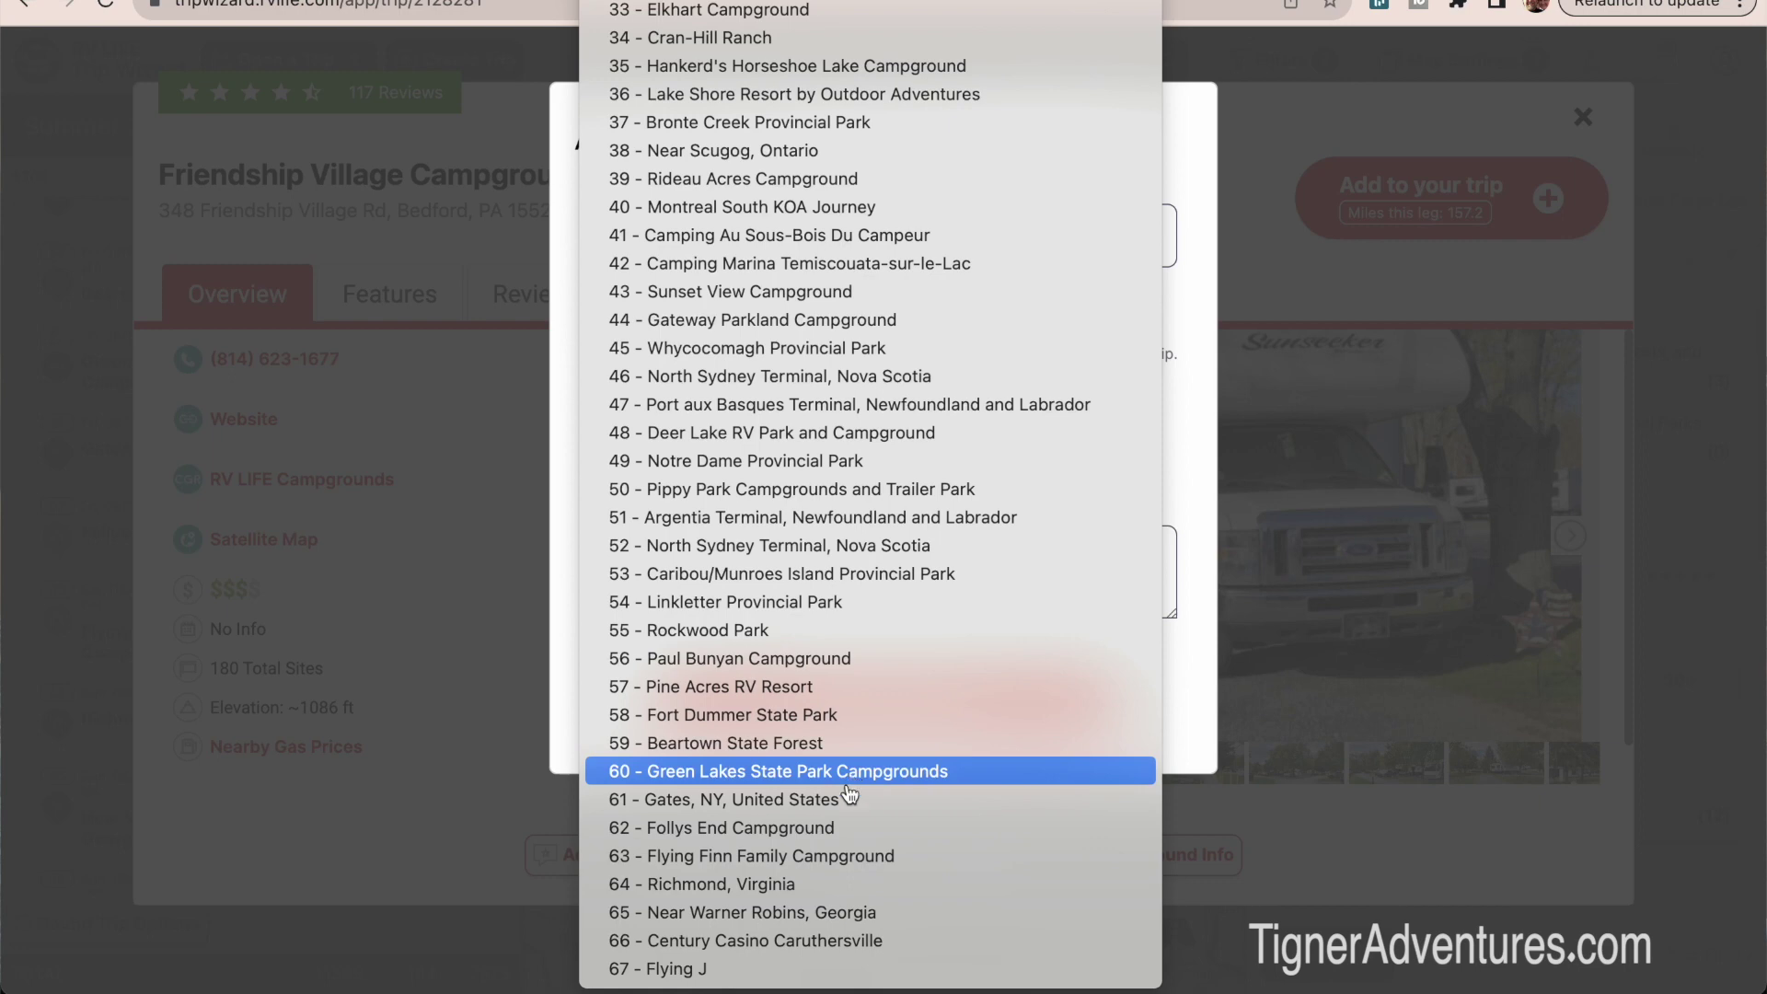
click(837, 856)
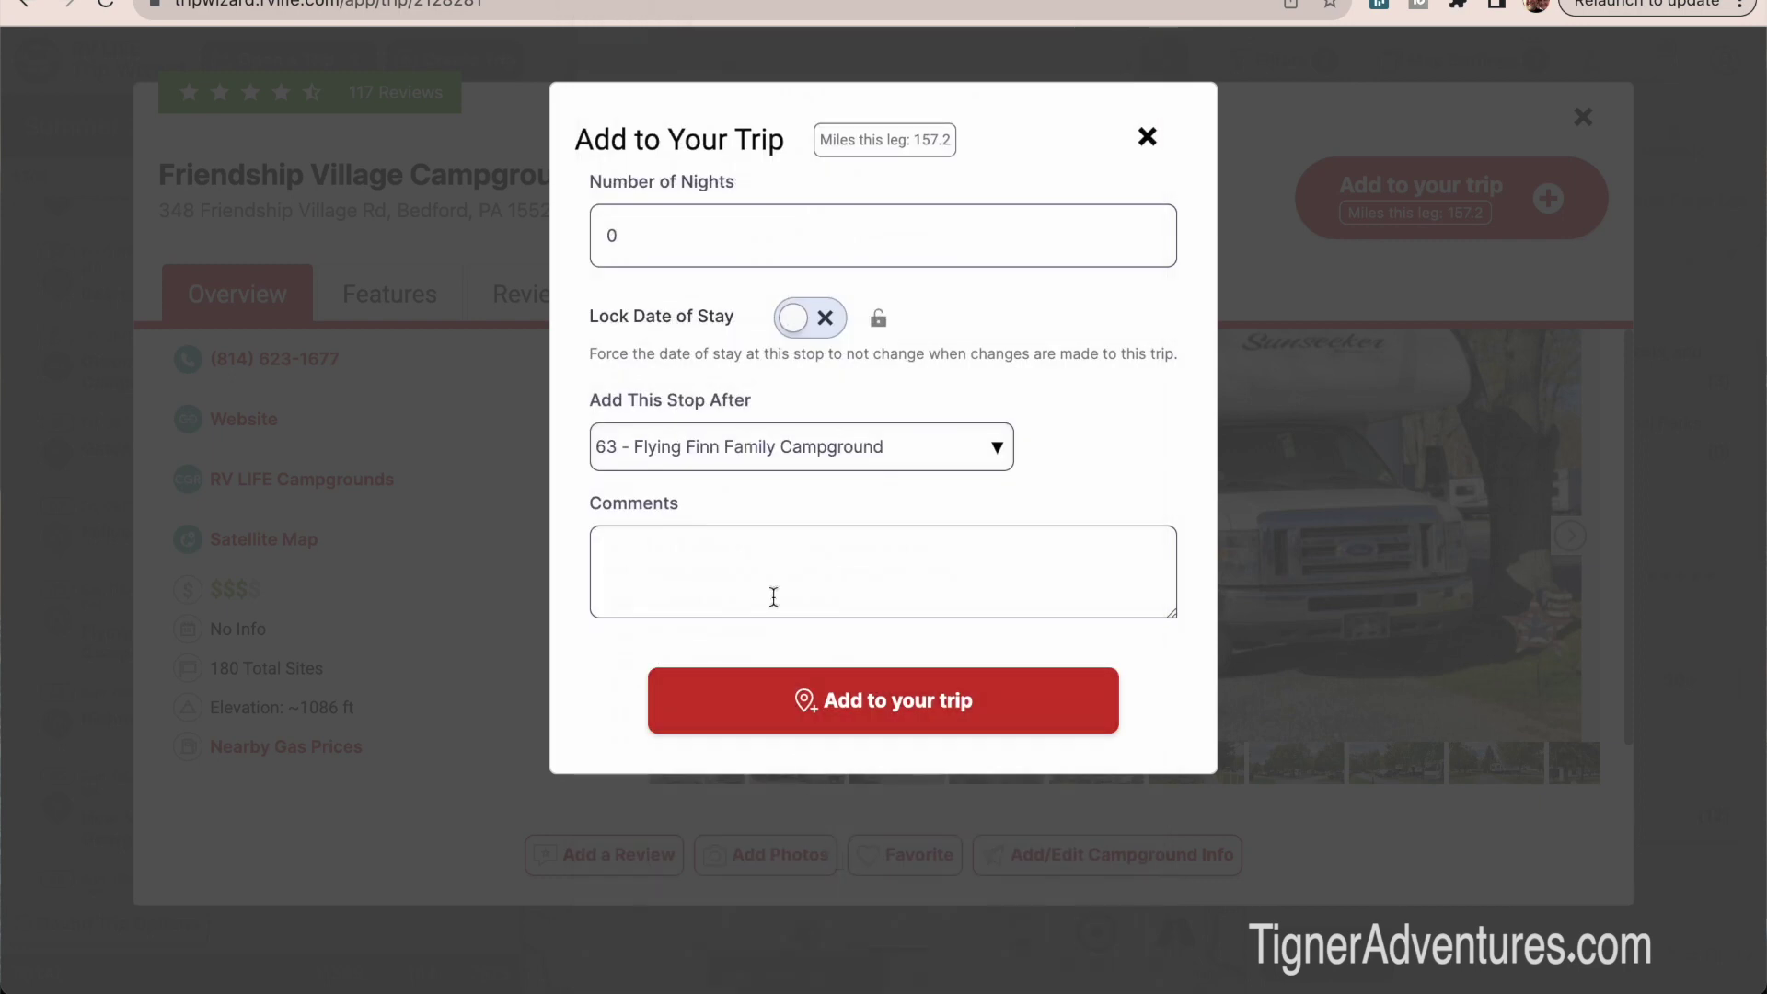
click(689, 236)
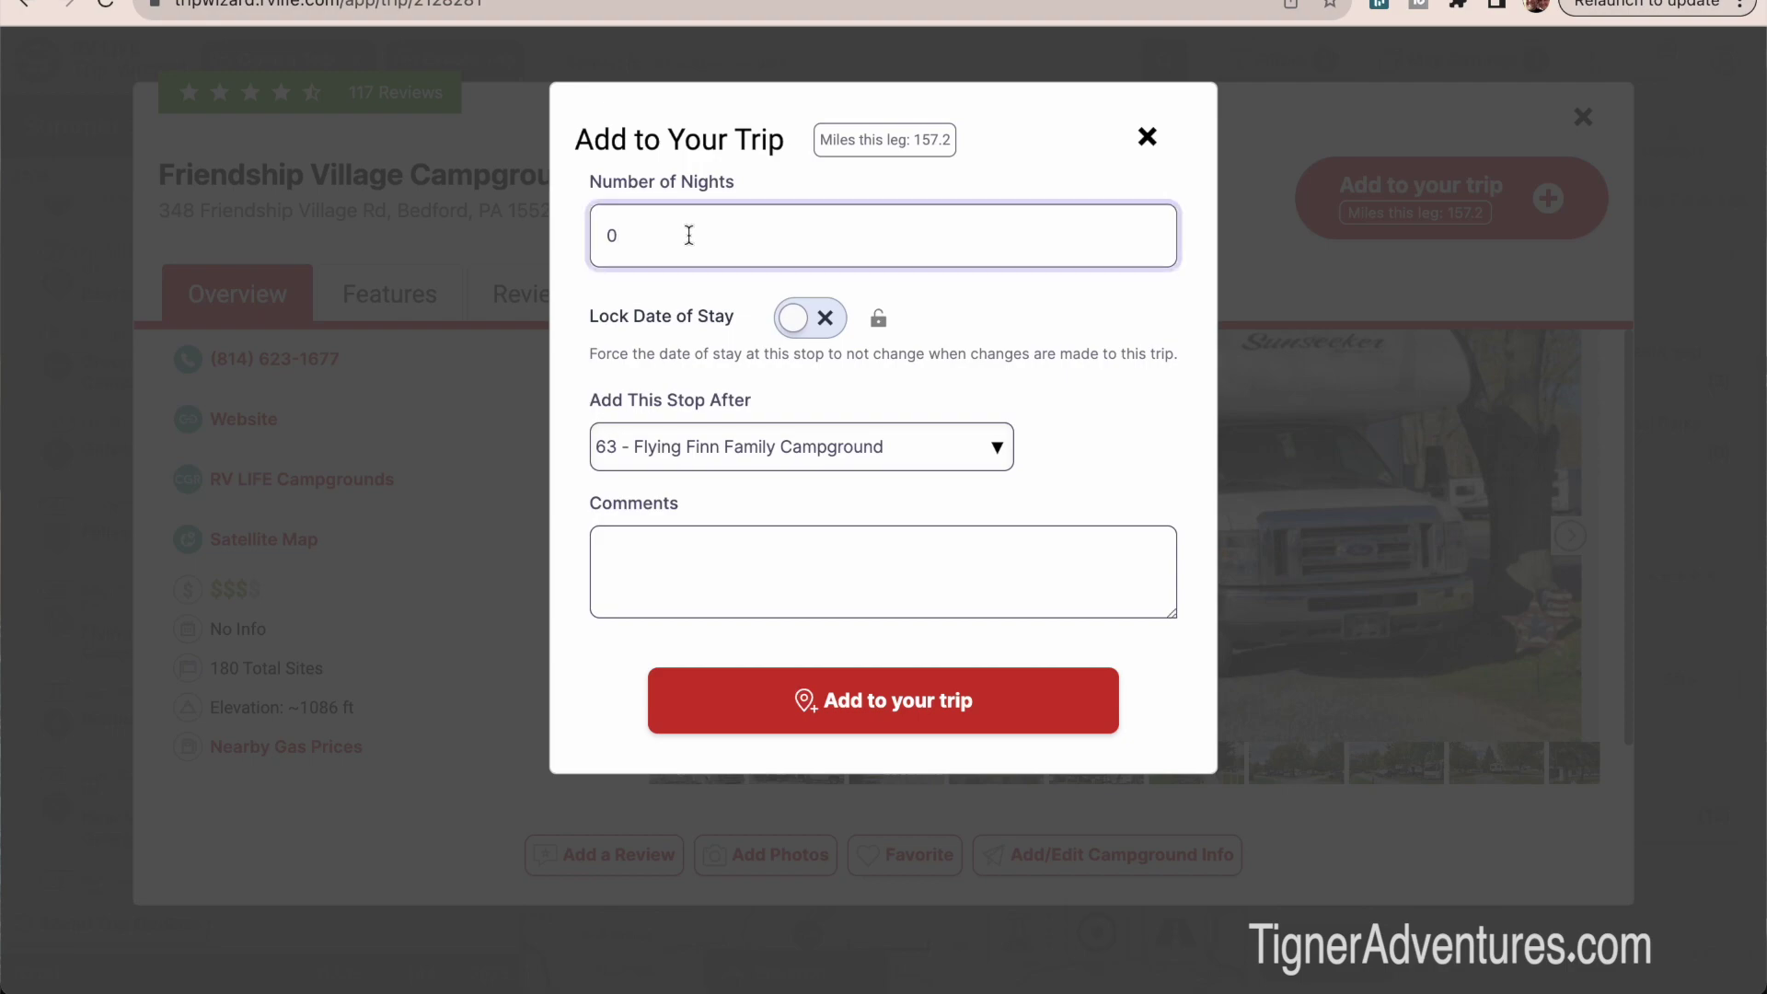
click(903, 692)
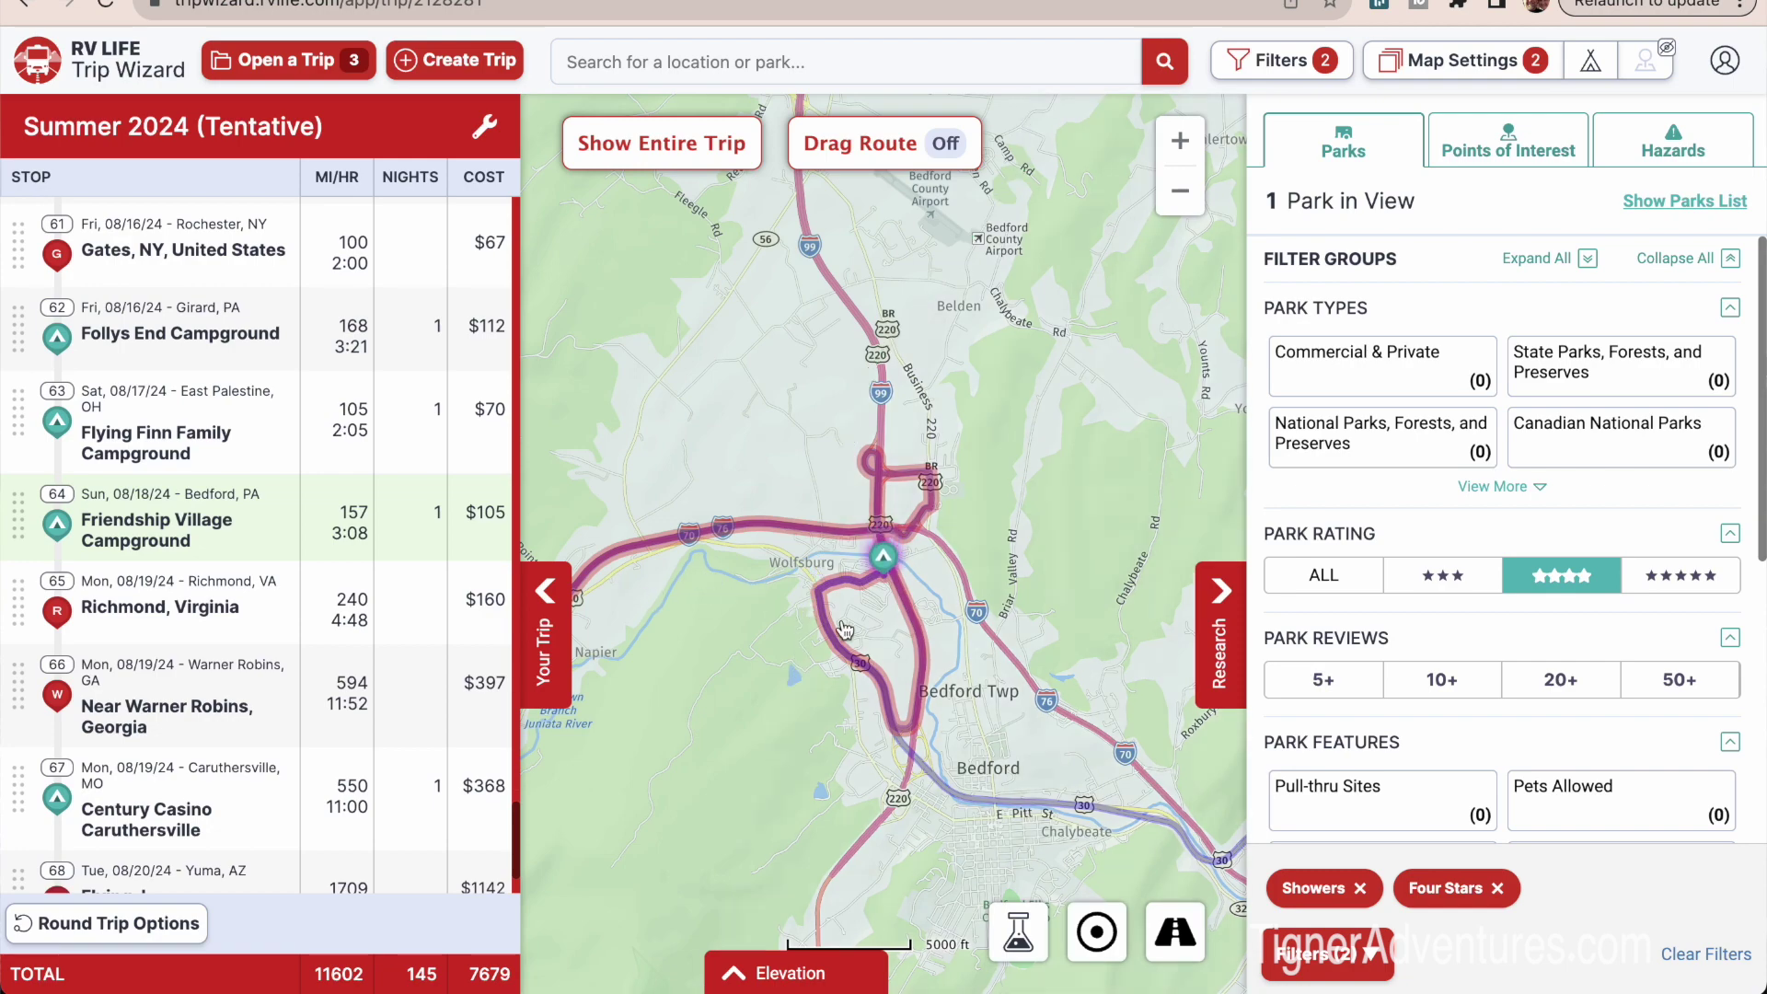
Hide the park research pane and examine the route from Friendship Village Campground to Richmond against the driving radius.
scroll(845, 629, down, 5)
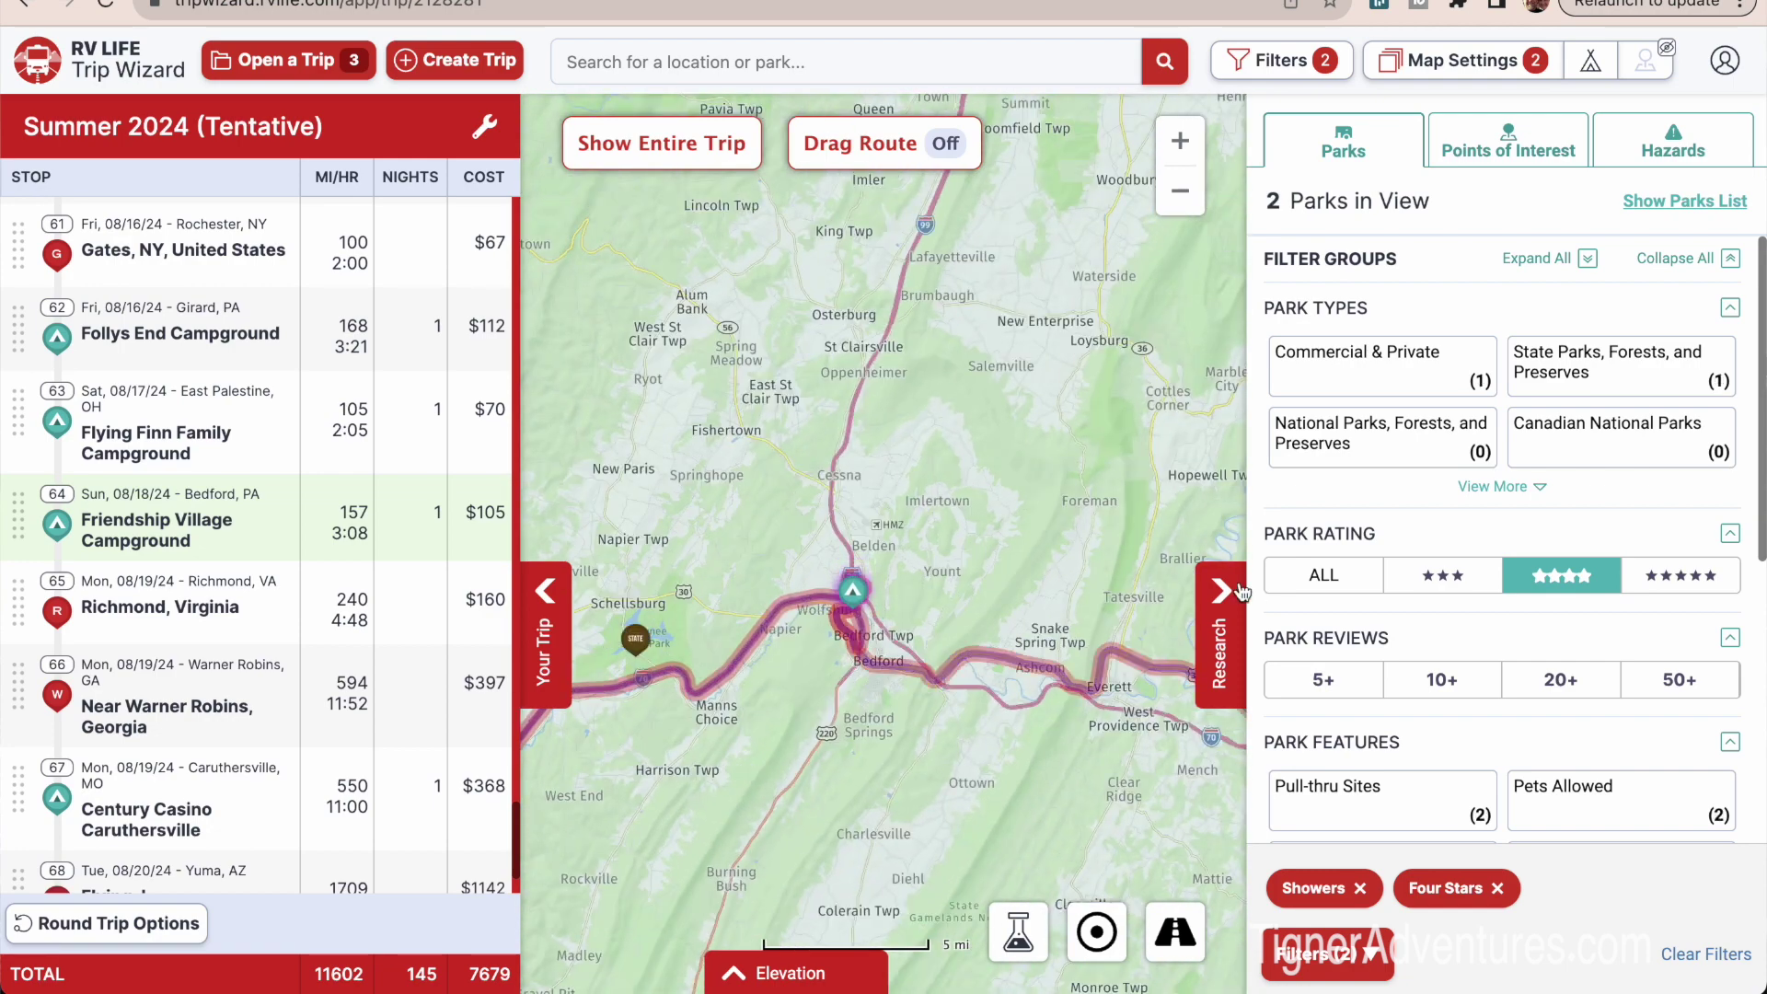
click(1227, 586)
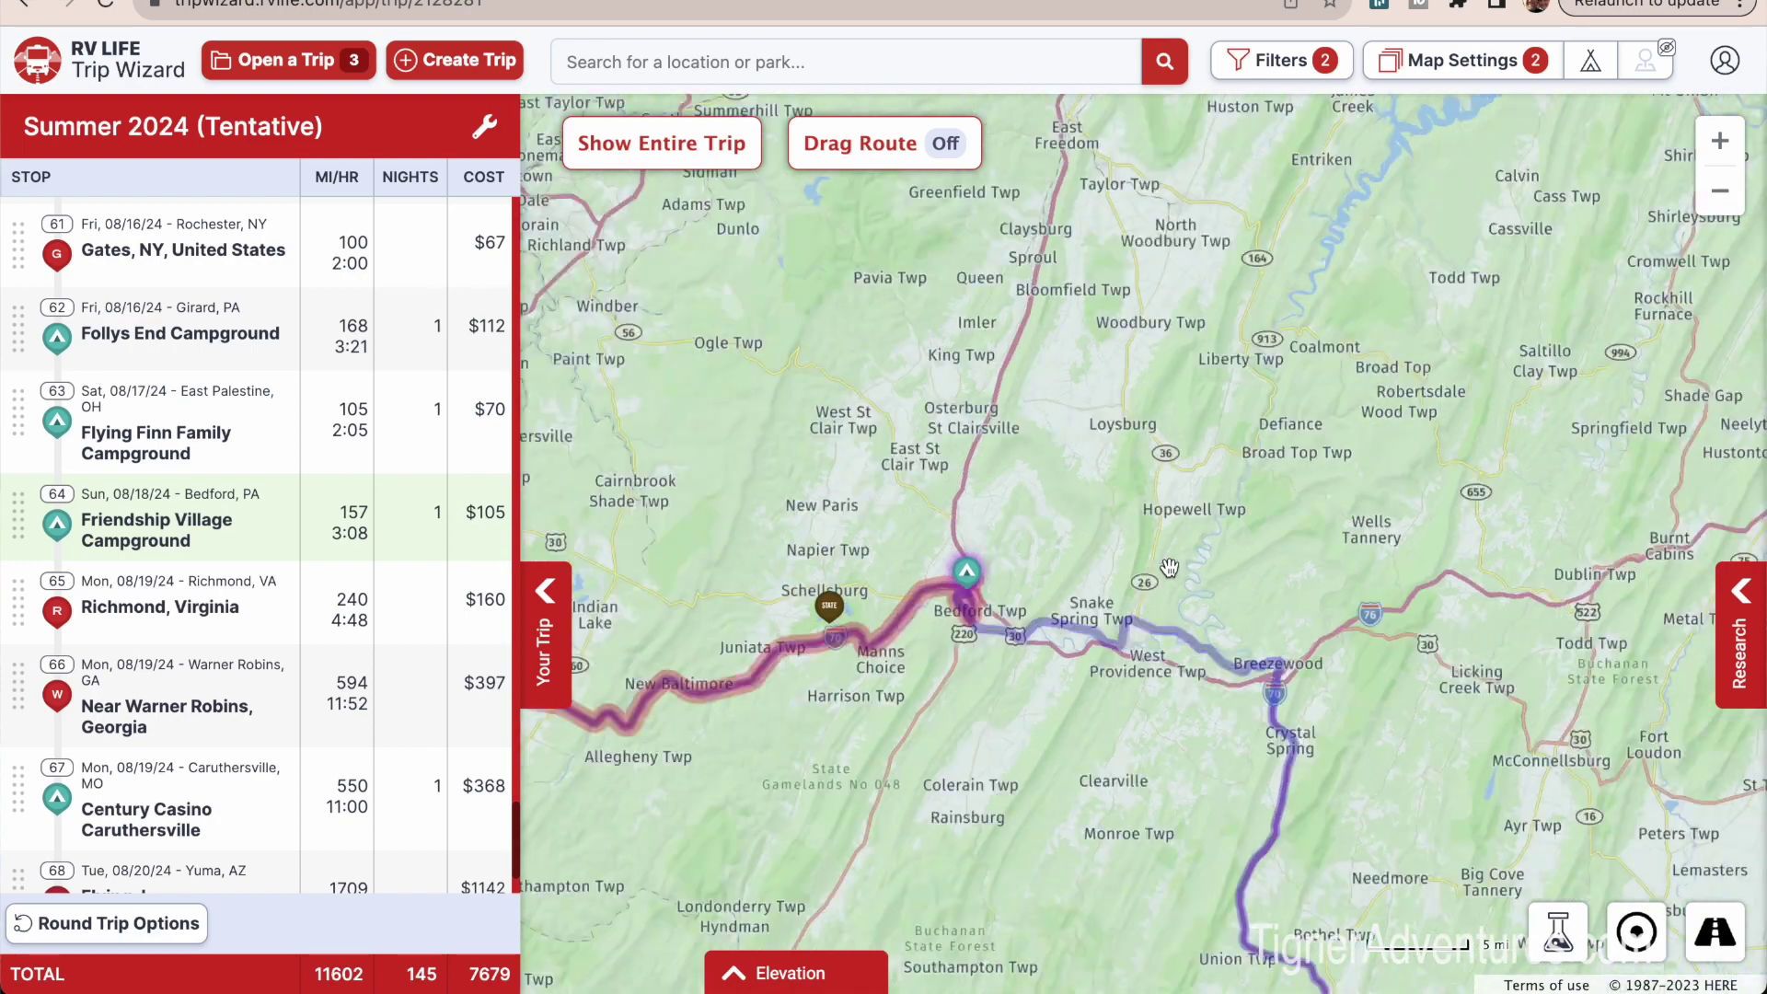
scroll(1169, 568, down, 4)
scroll(1169, 568, down, 4)
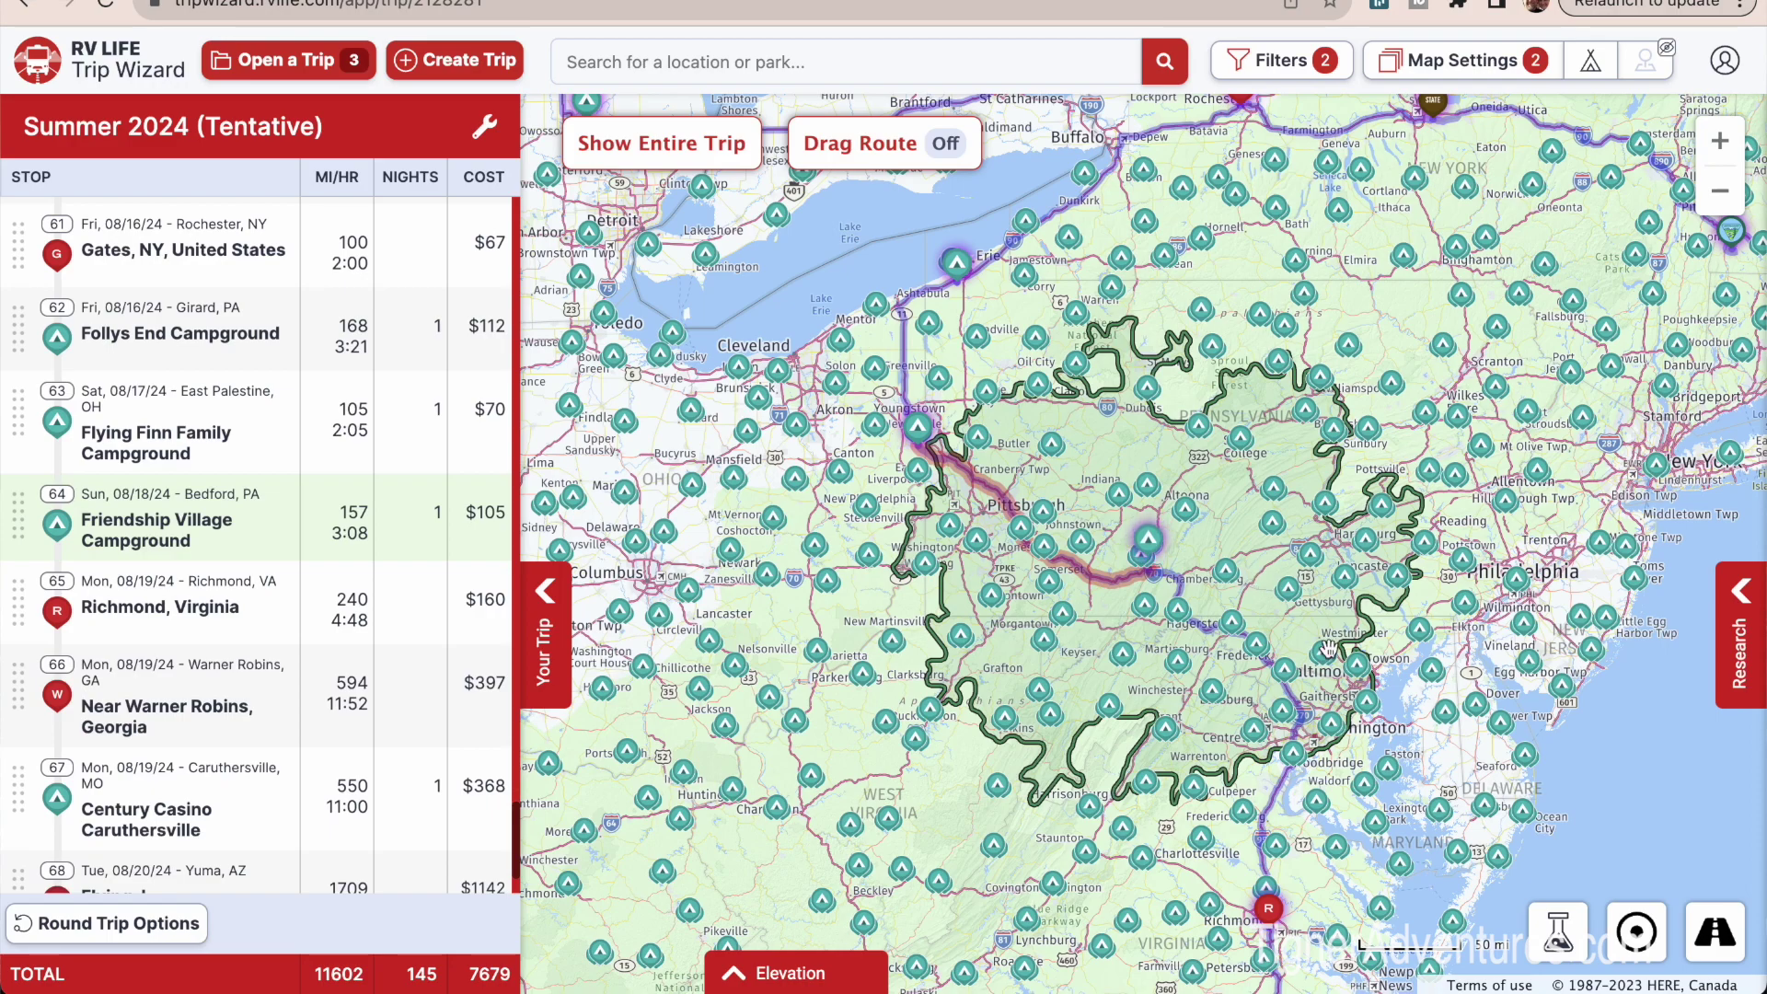
drag(1260, 567, 1146, 502)
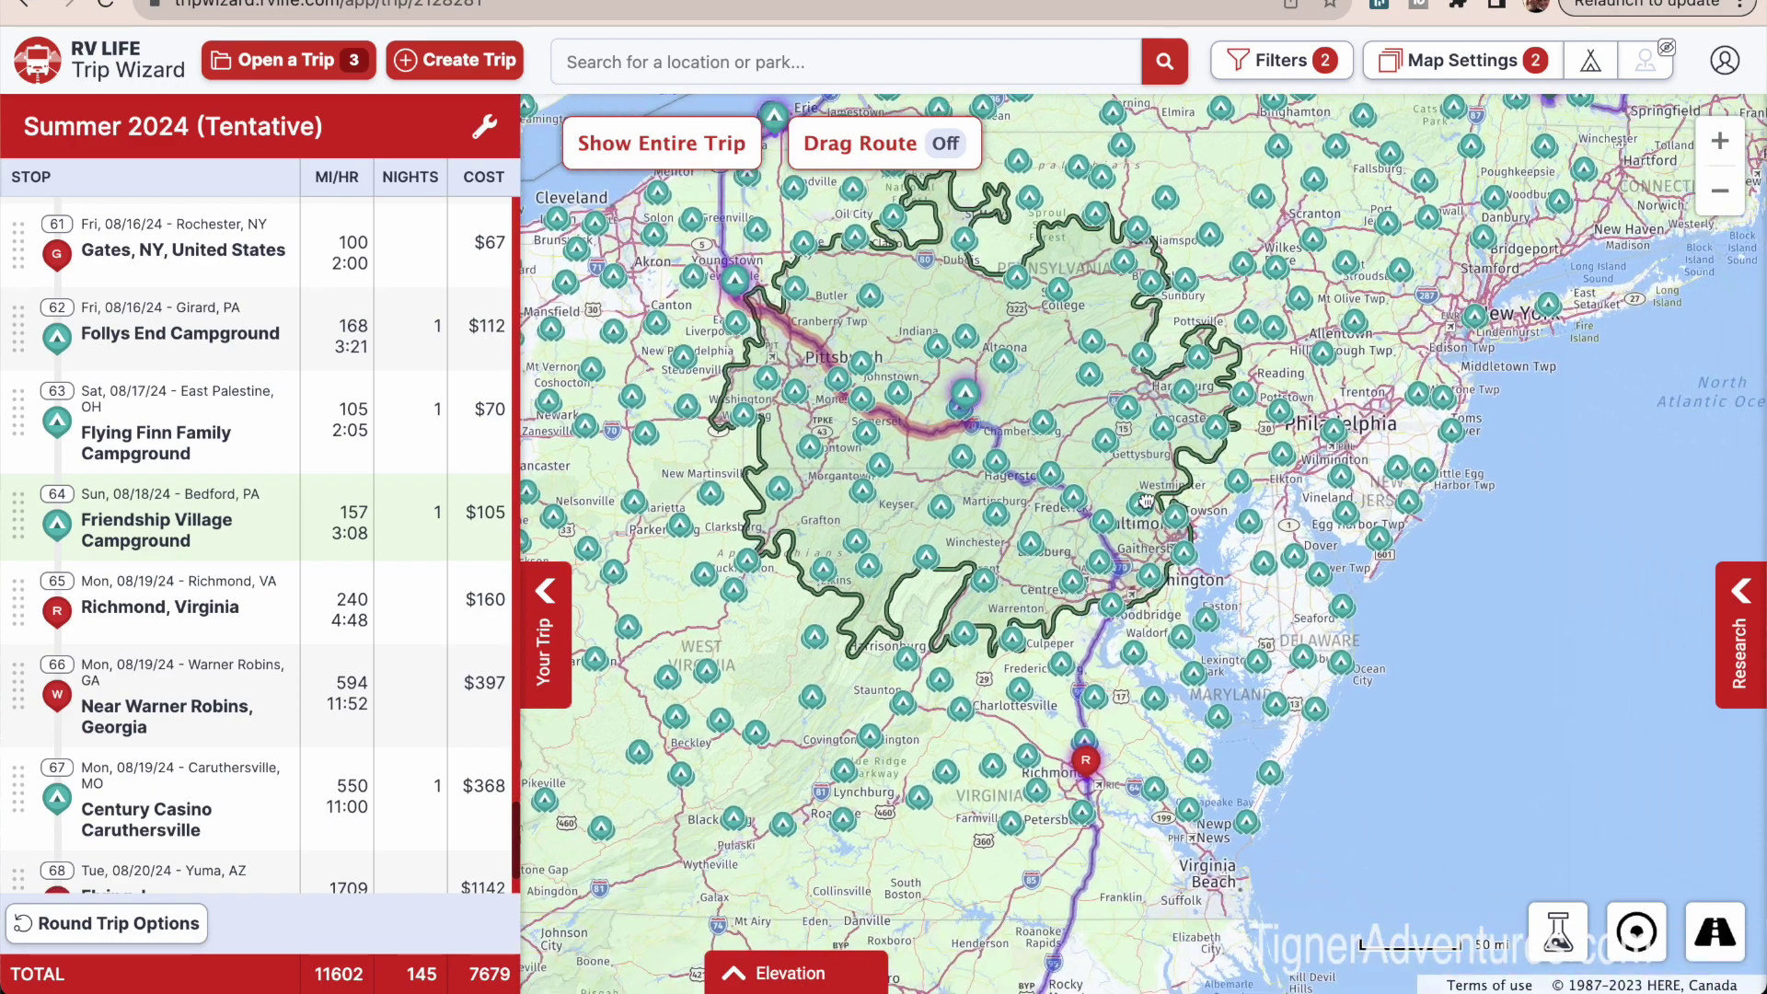
View and close the details of Aqualand Marina & Campground, and inspect the parks near the driving radius's edge around Washington.
click(1142, 637)
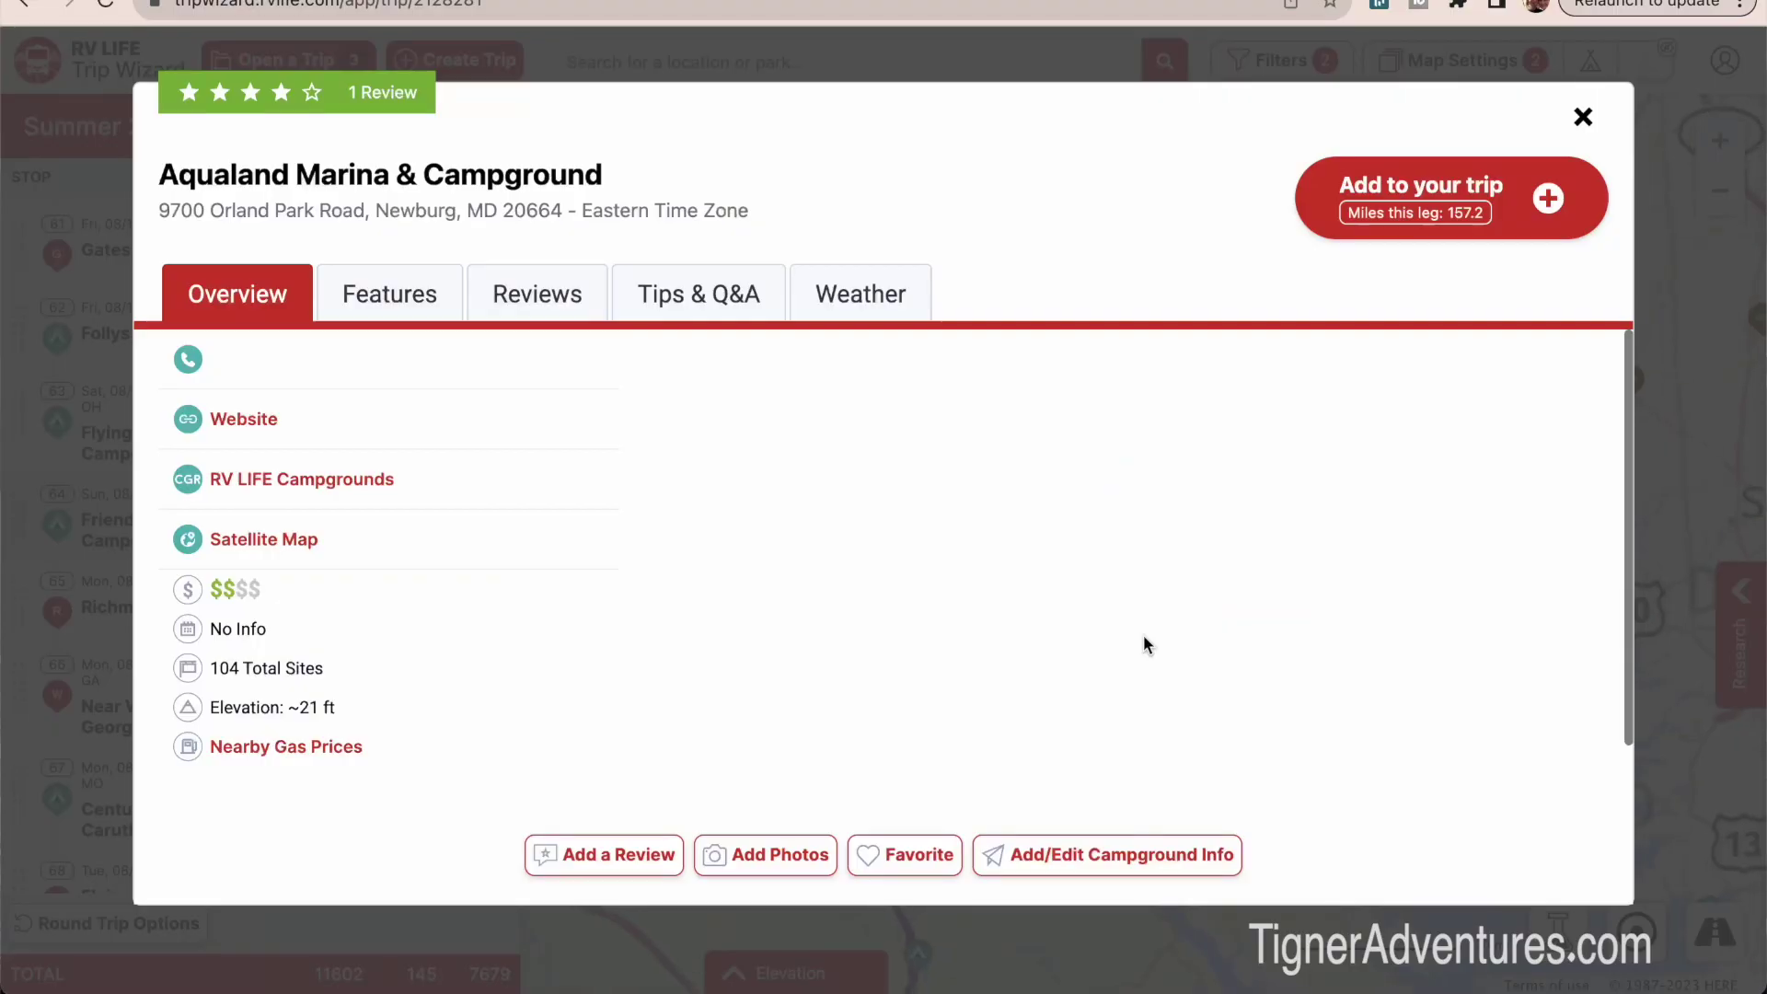
click(1583, 117)
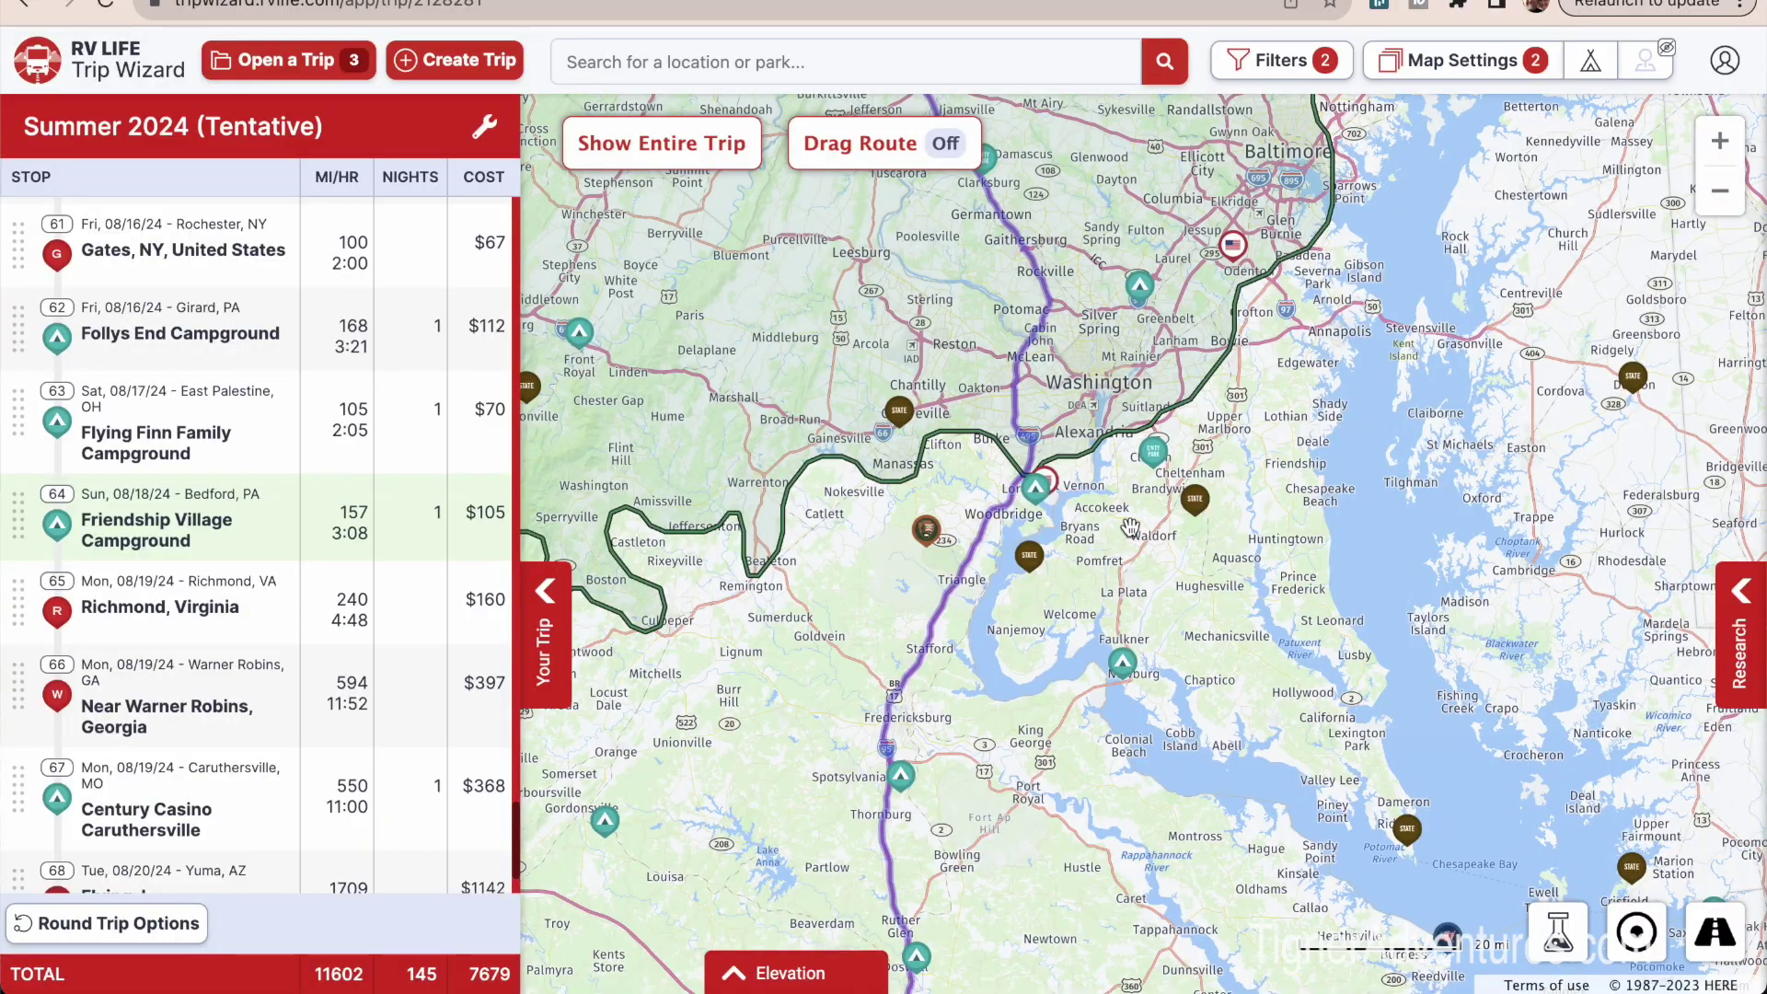
drag(1130, 527, 1218, 558)
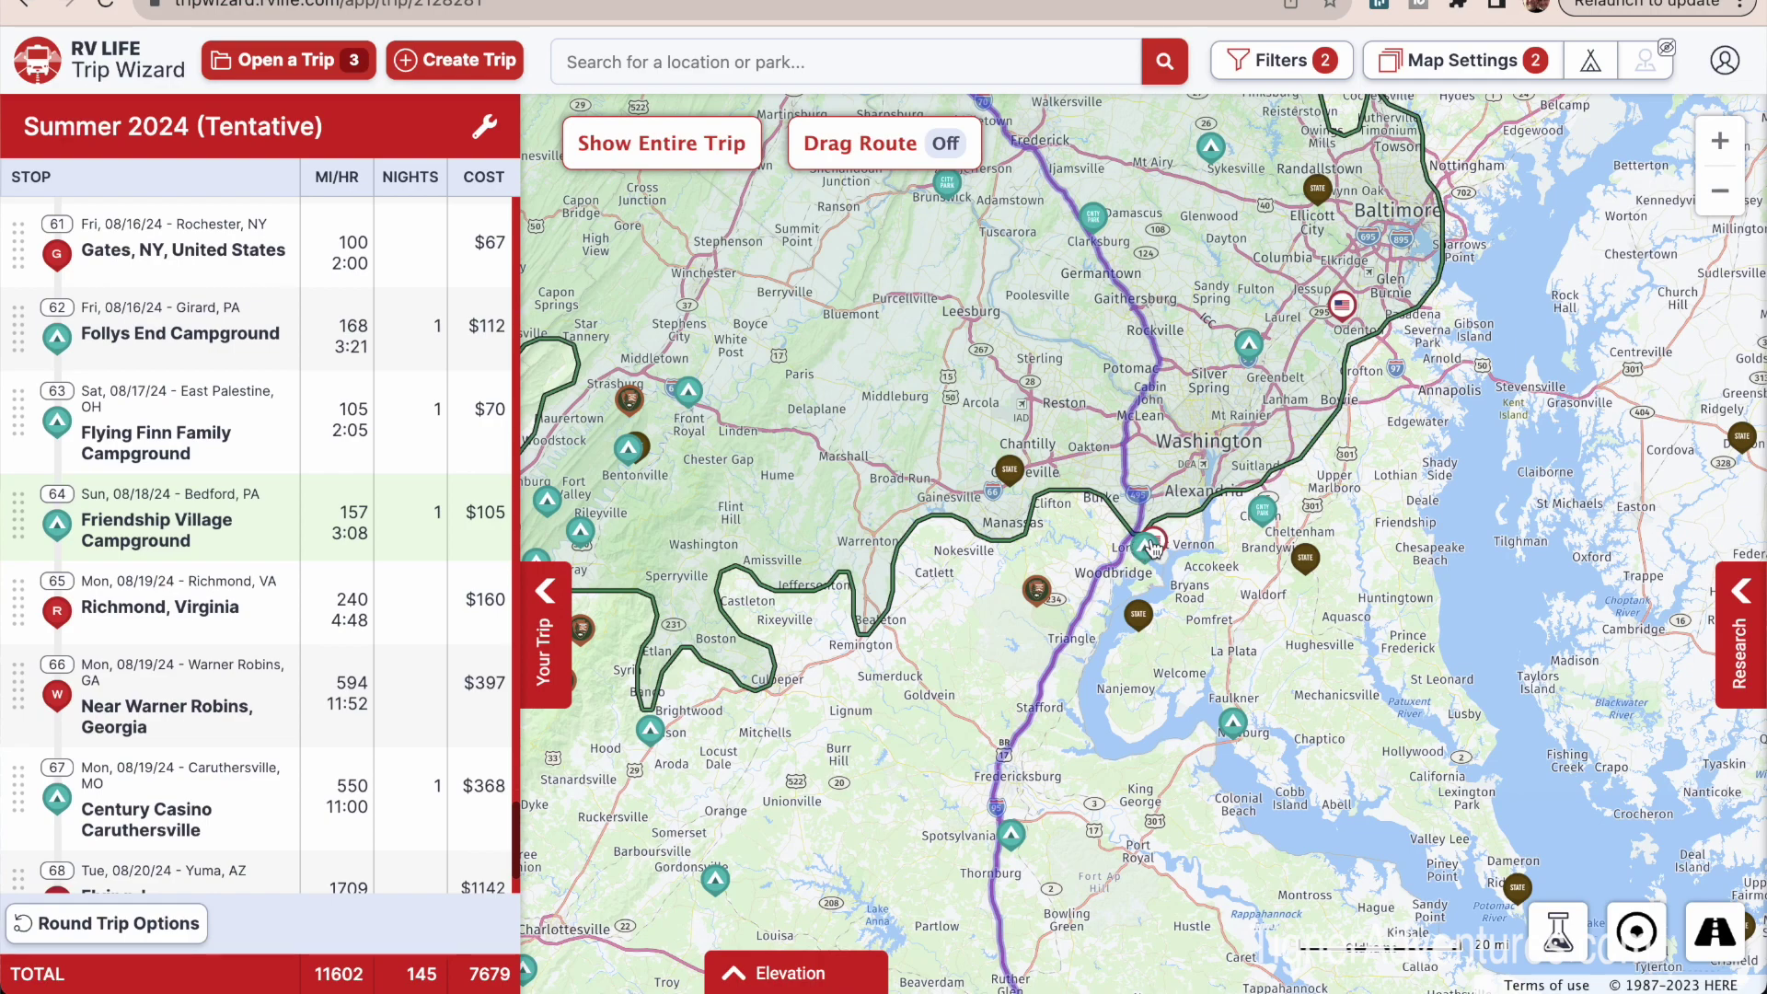
scroll(1238, 604, down, 3)
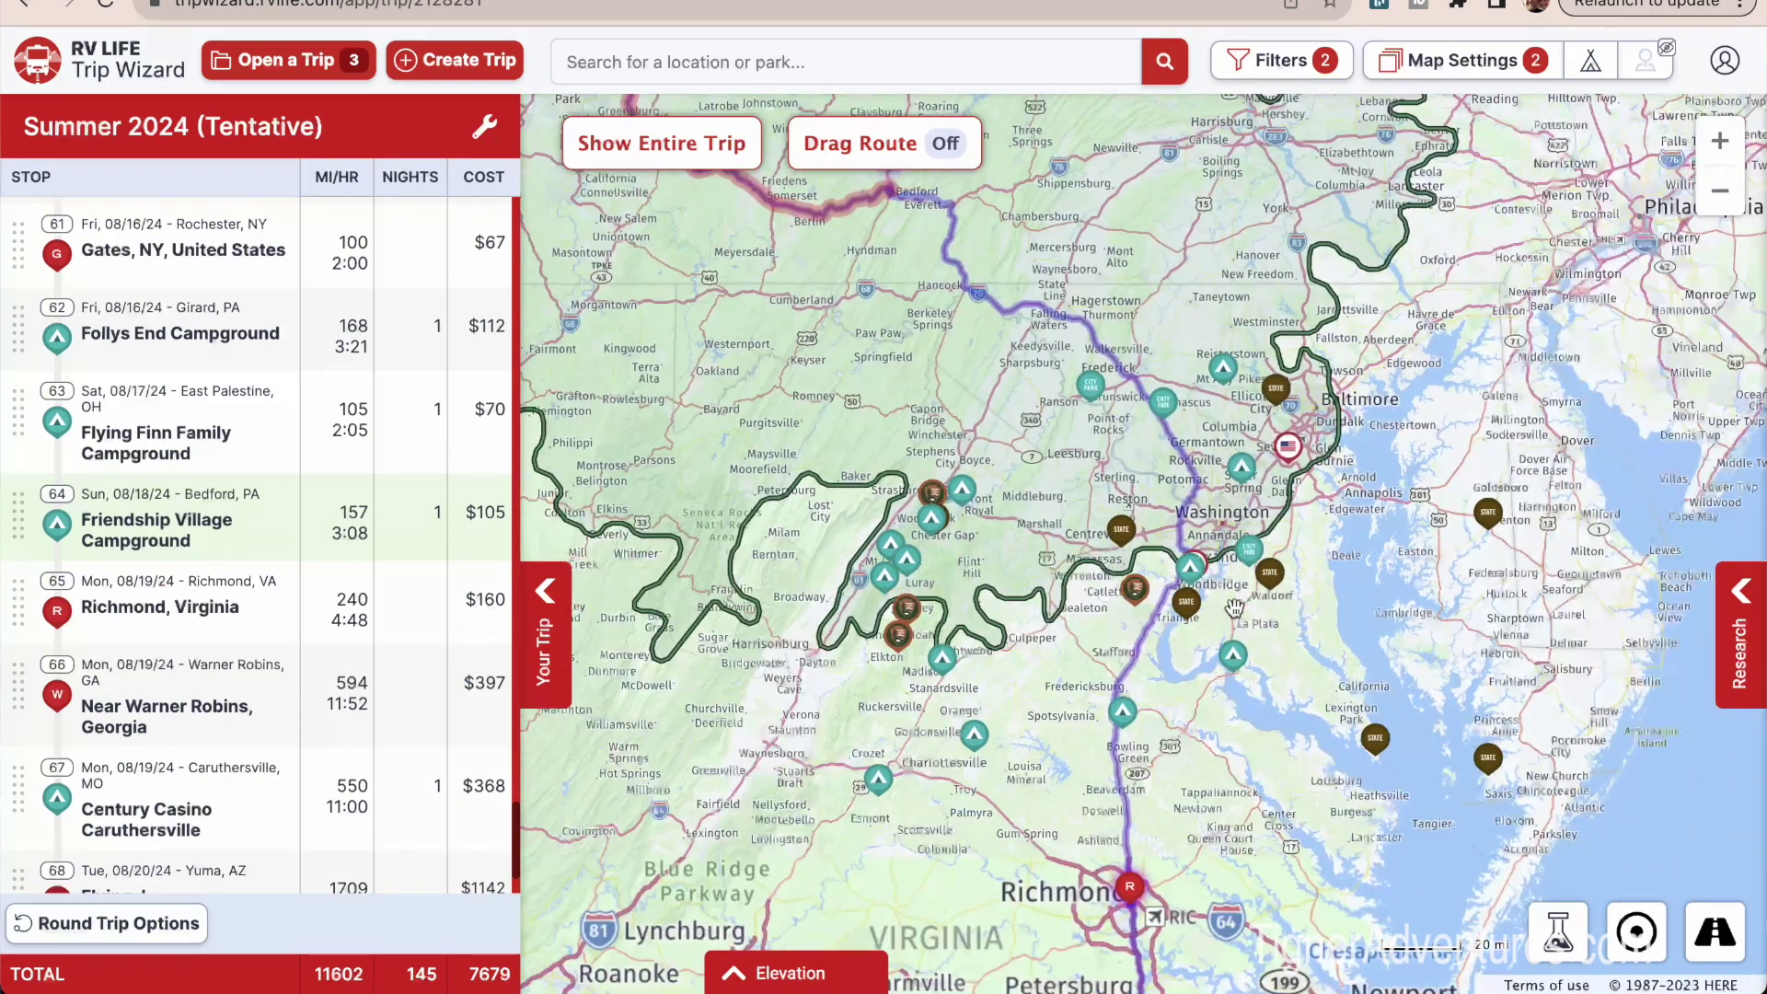
Hide the campgrounds on the map and review the whole trip route across North America.
click(1591, 68)
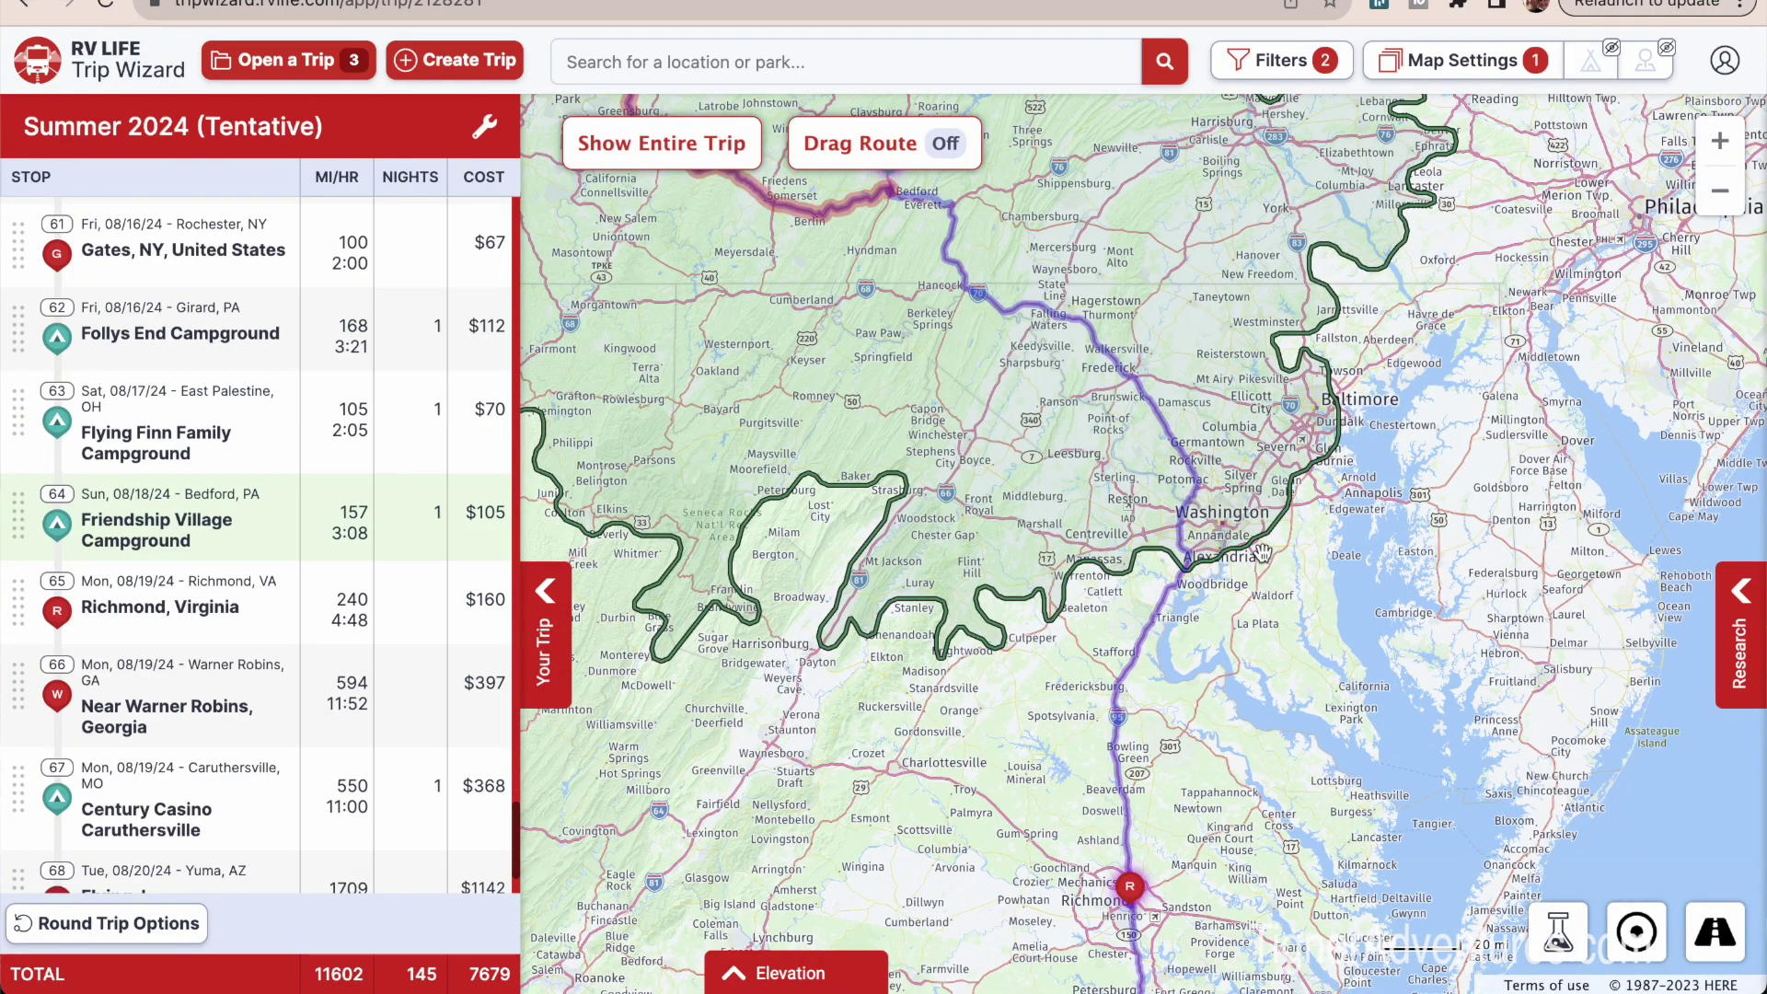
scroll(1262, 552, down, 5)
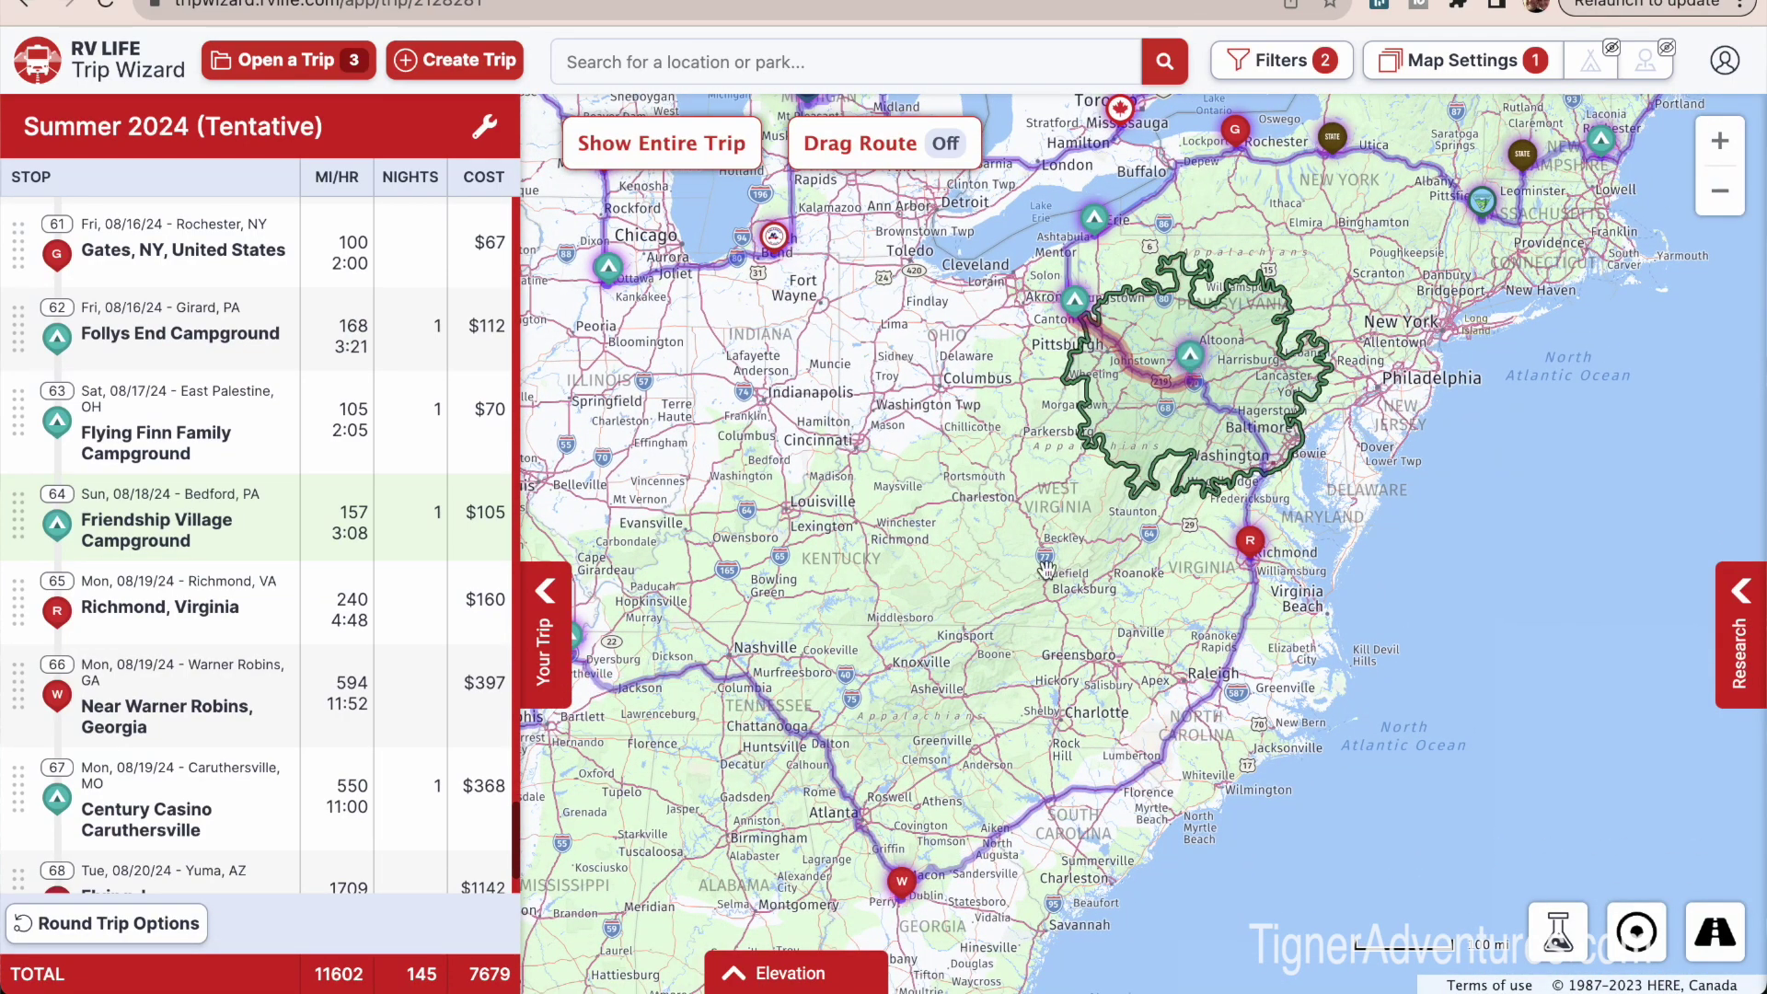
drag(1085, 611, 1168, 766)
scroll(1167, 766, down, 5)
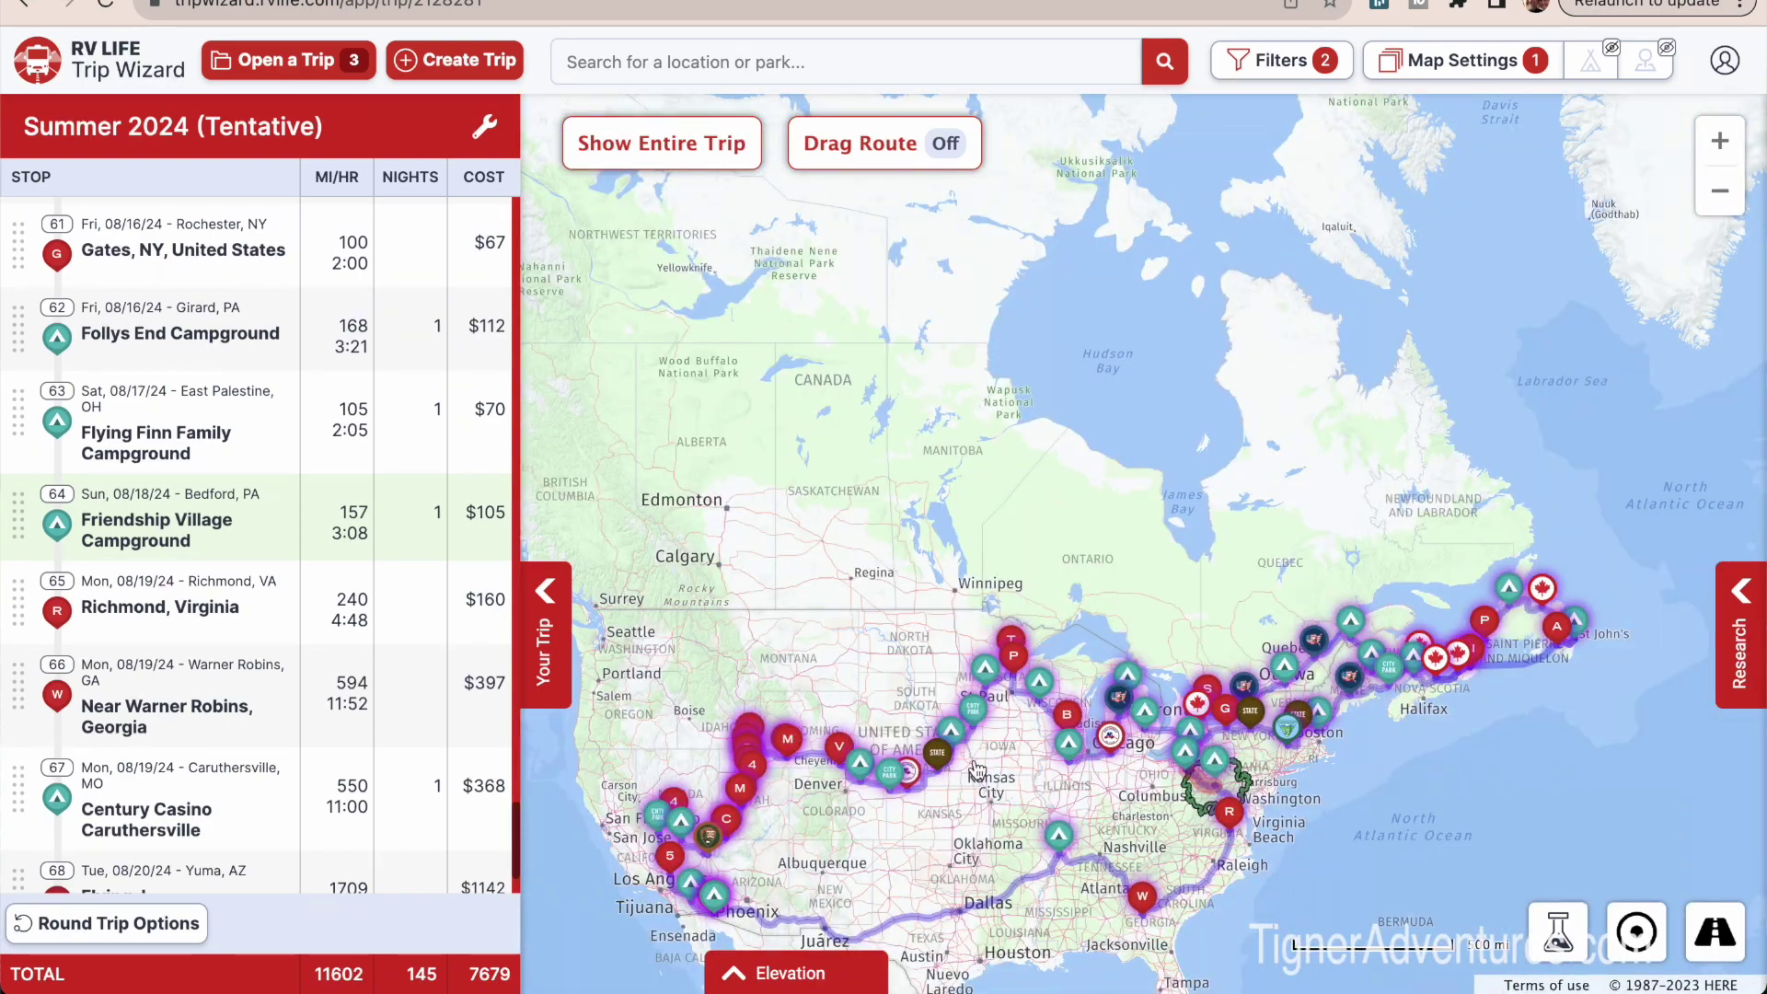
scroll(1155, 804, up, 3)
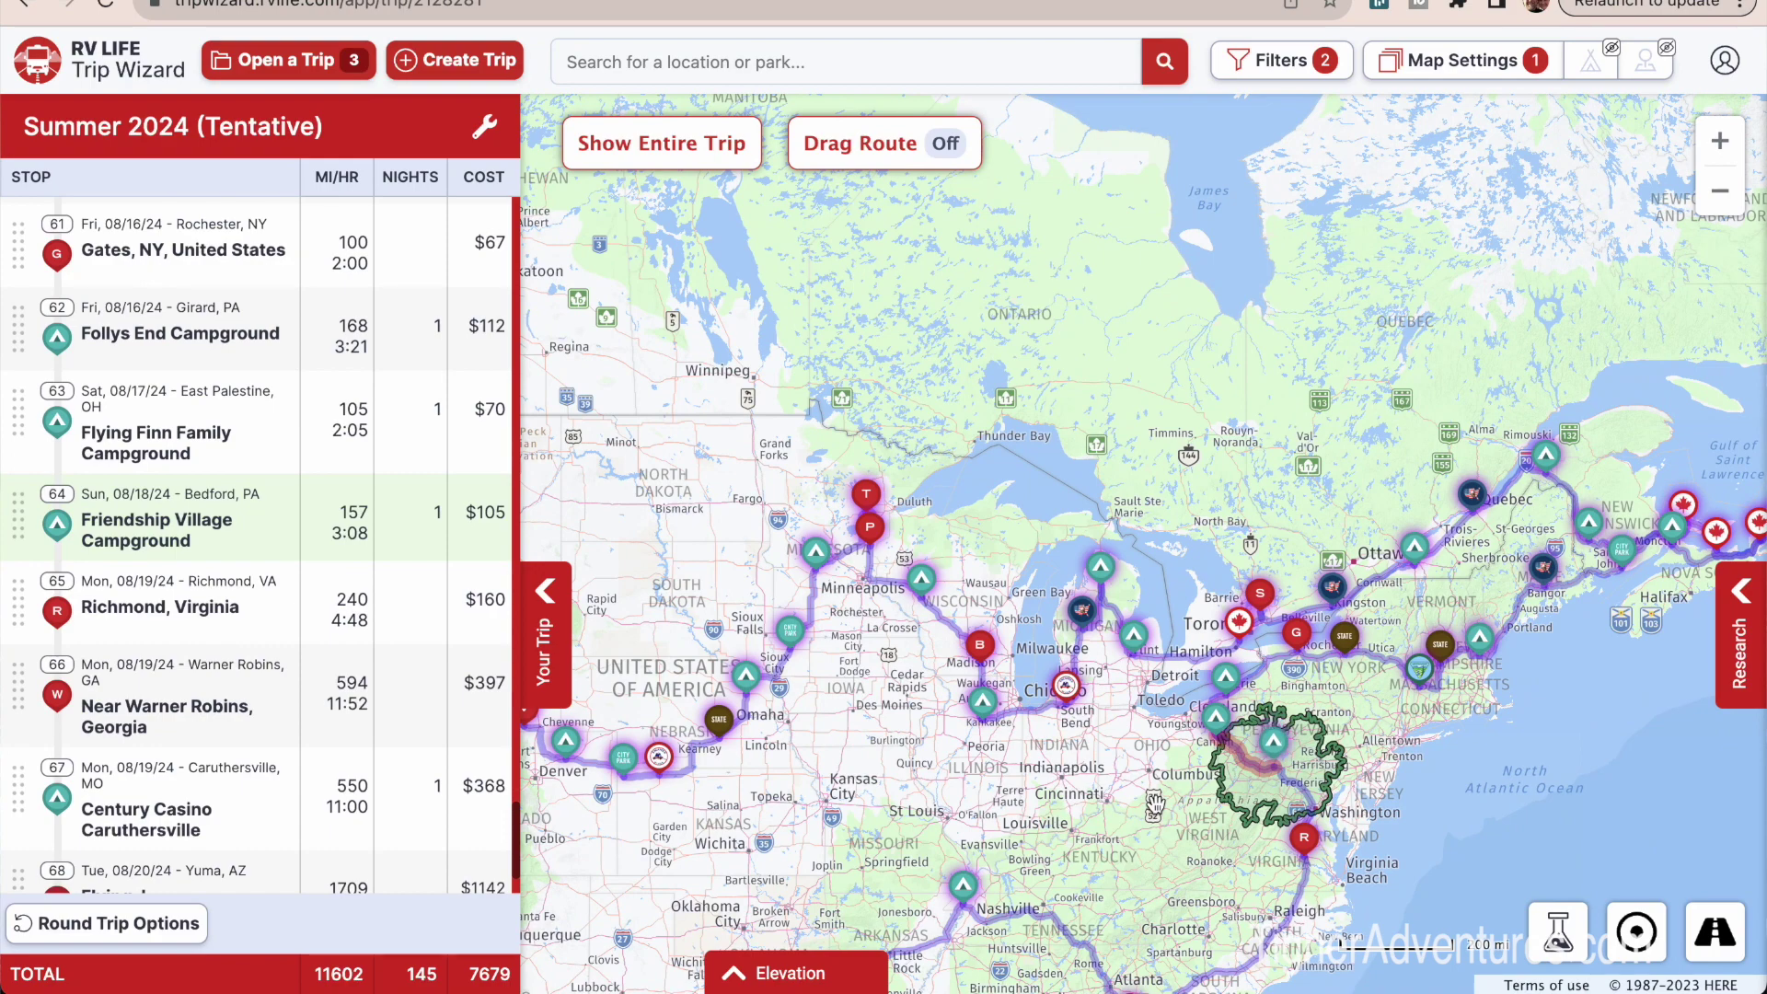
drag(1128, 815, 978, 730)
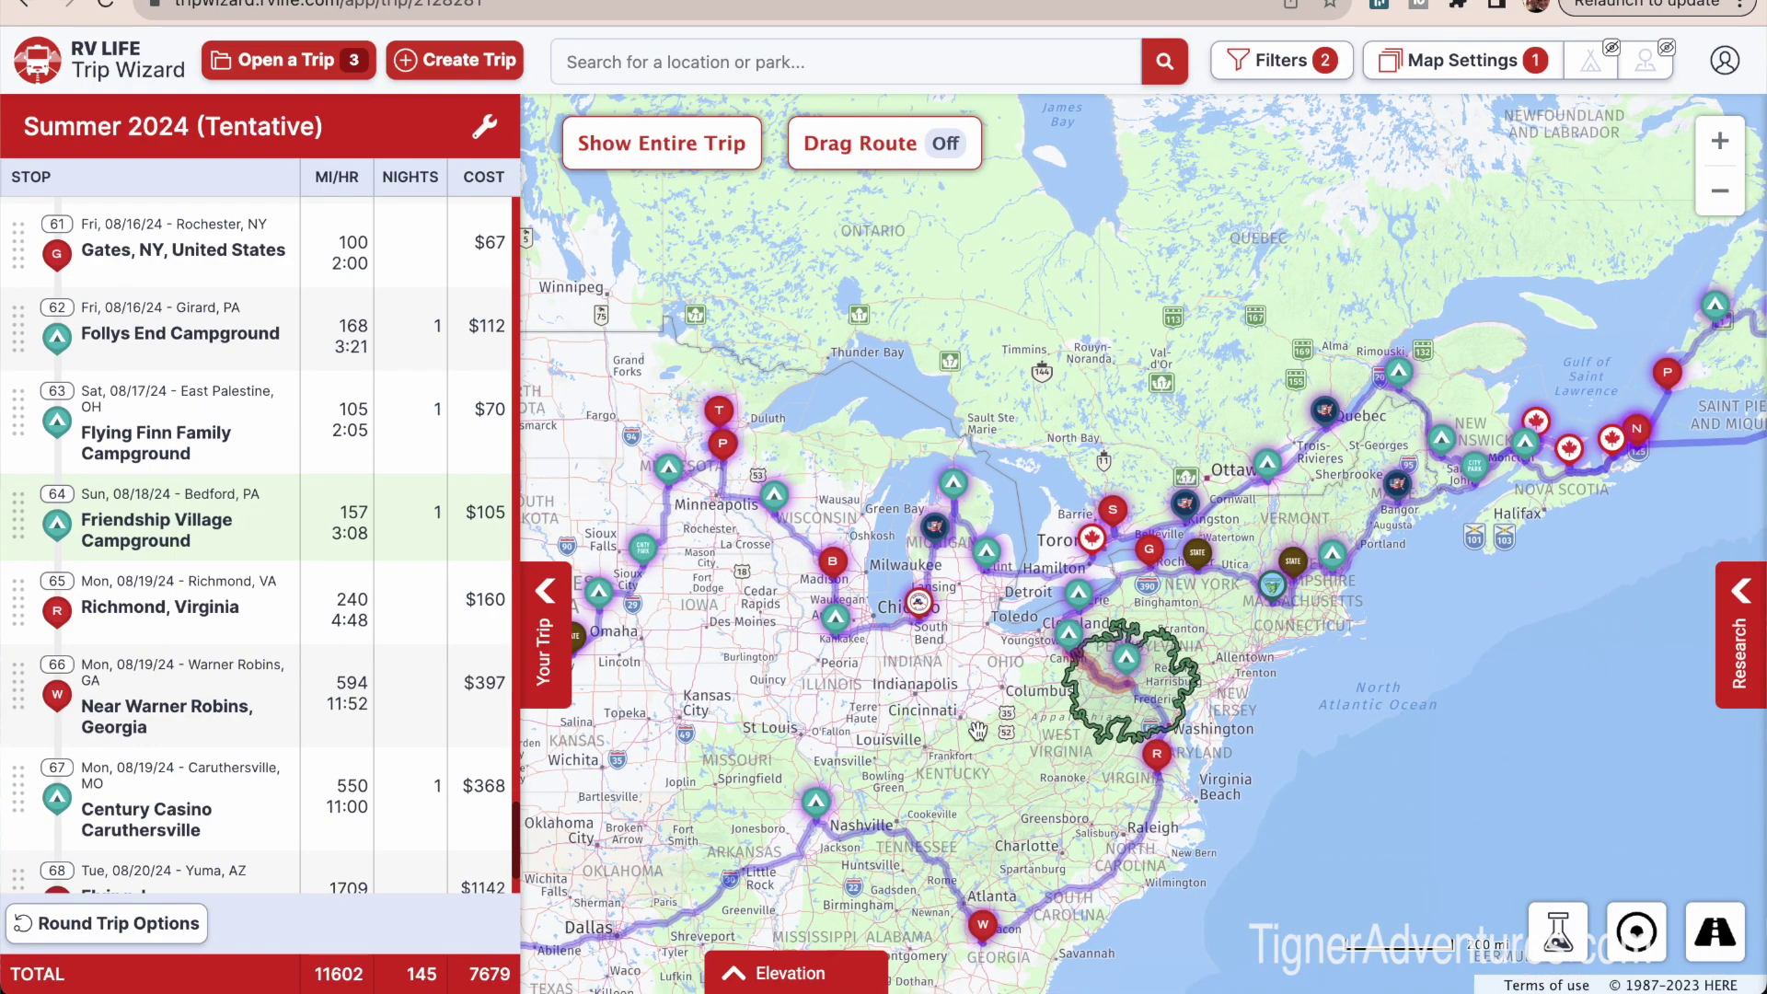
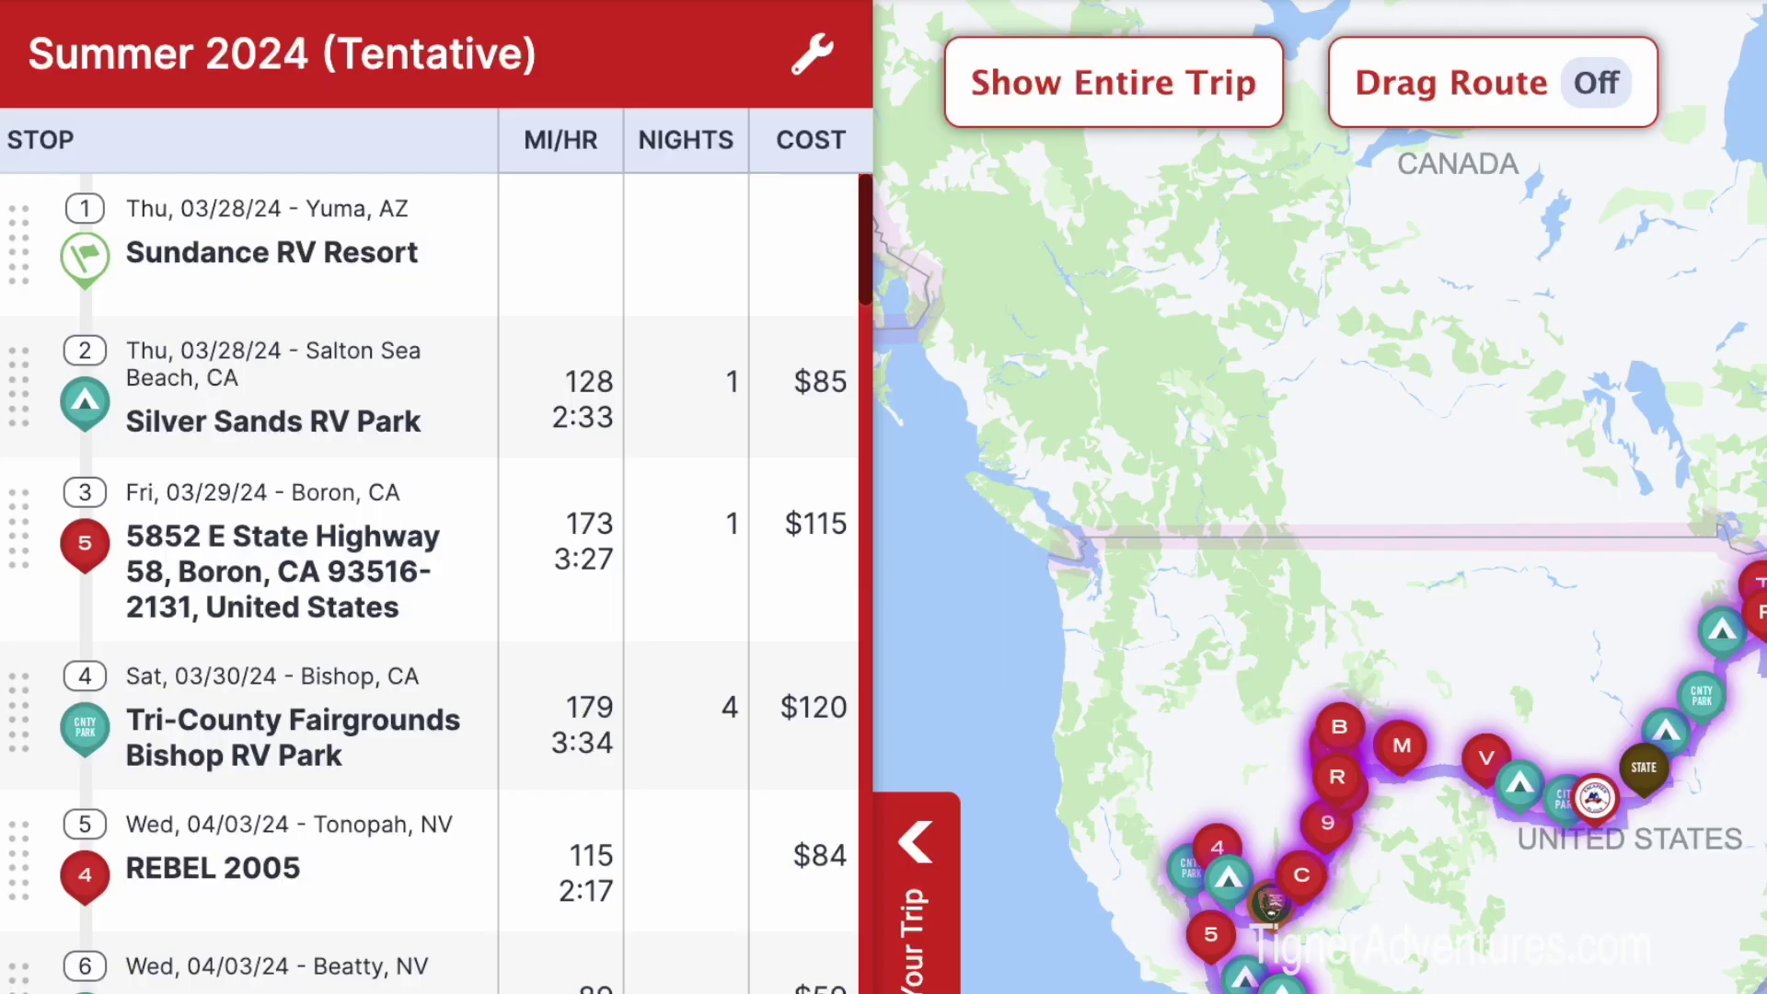
Copy the Summer 2024 trip under the name "Backup Summer 2024 - 1" and save the copy's settings.
click(802, 57)
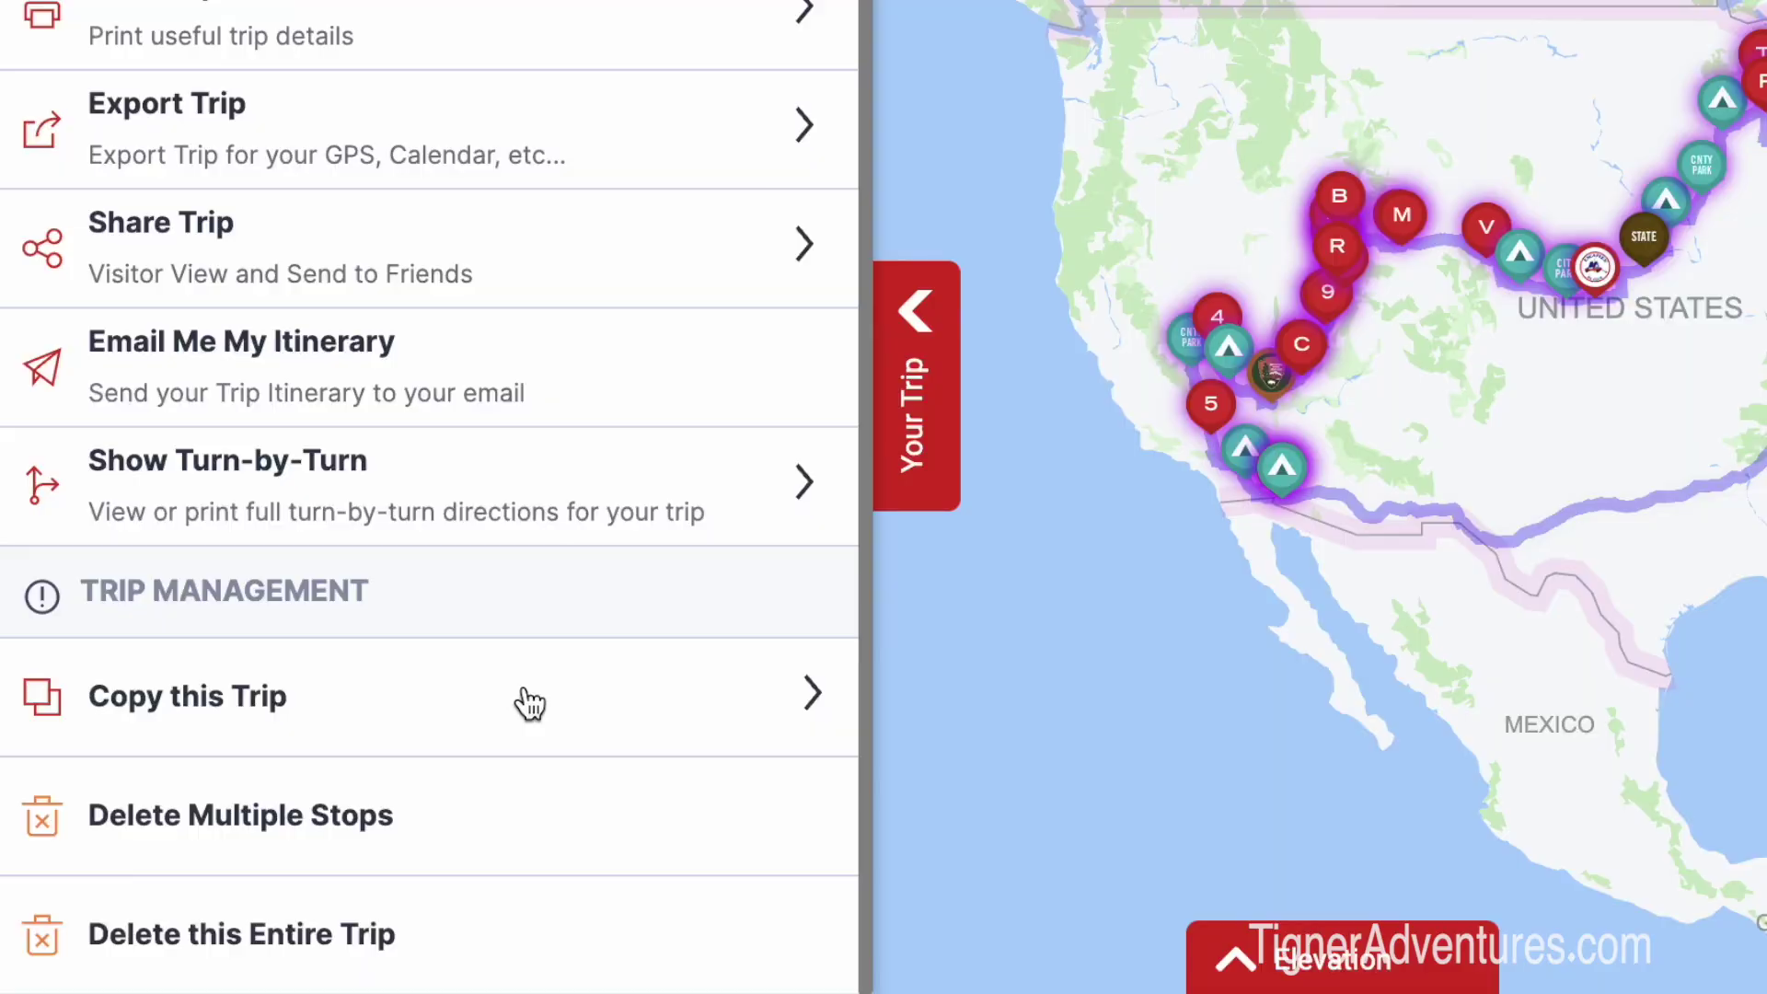
click(715, 710)
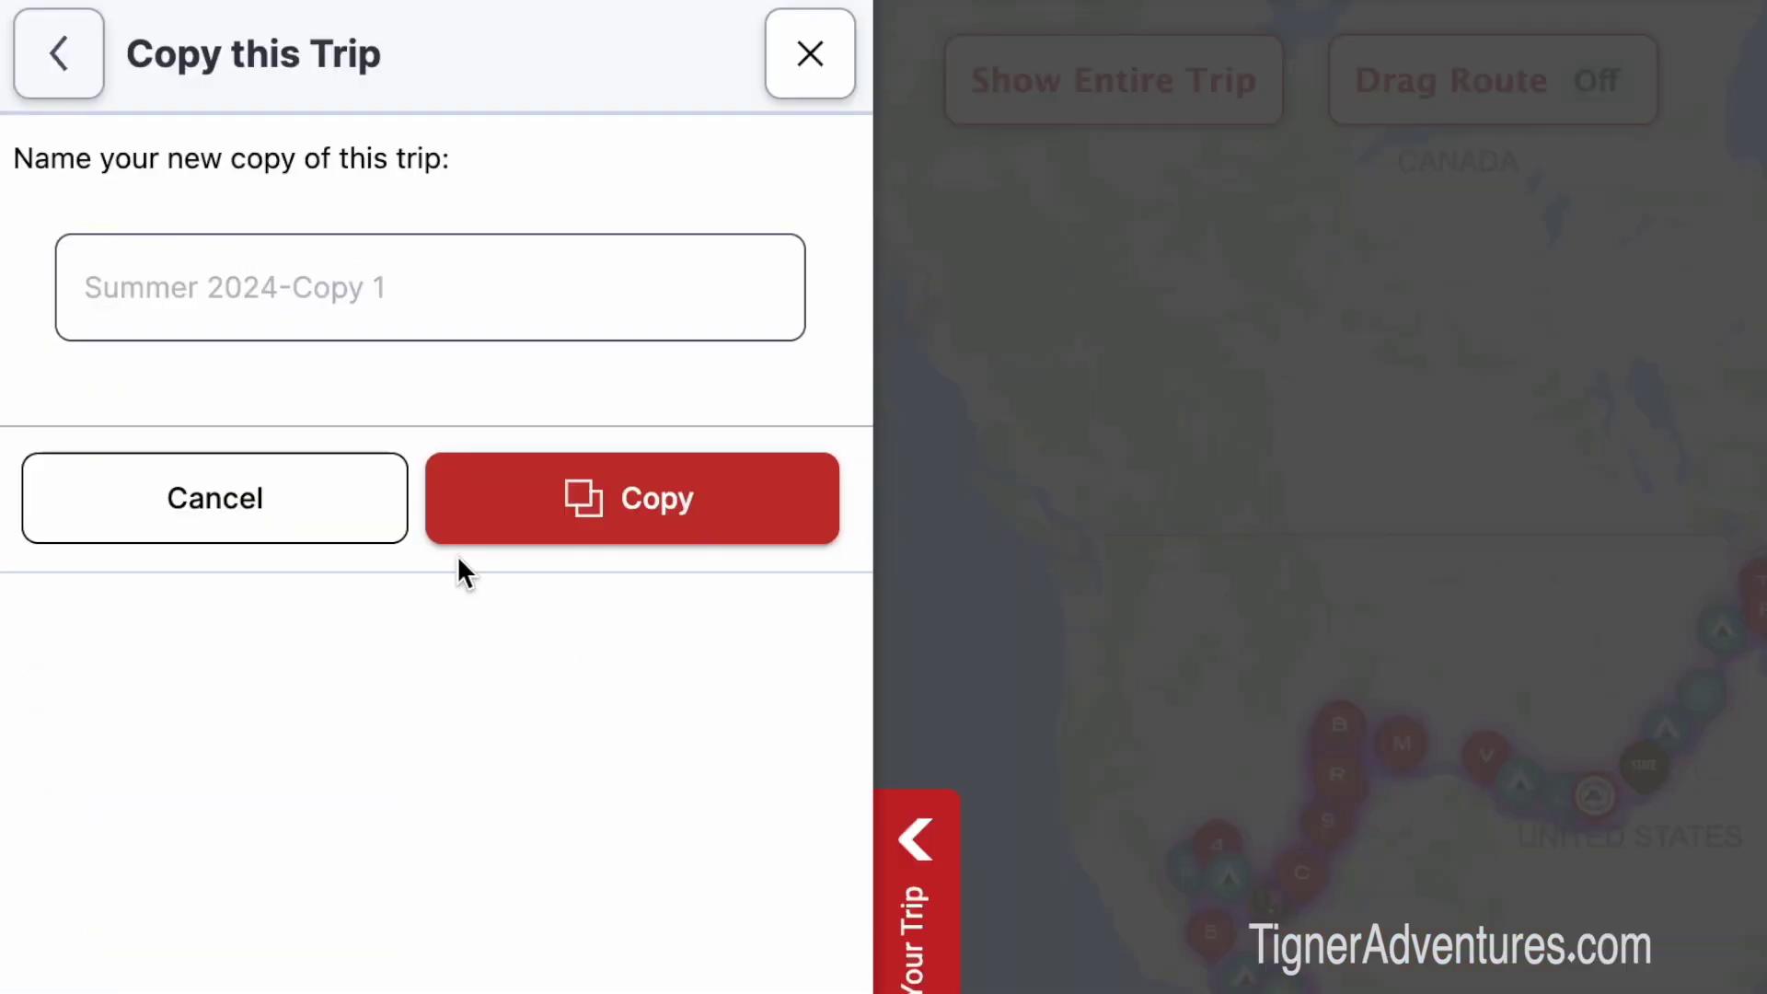
click(400, 288)
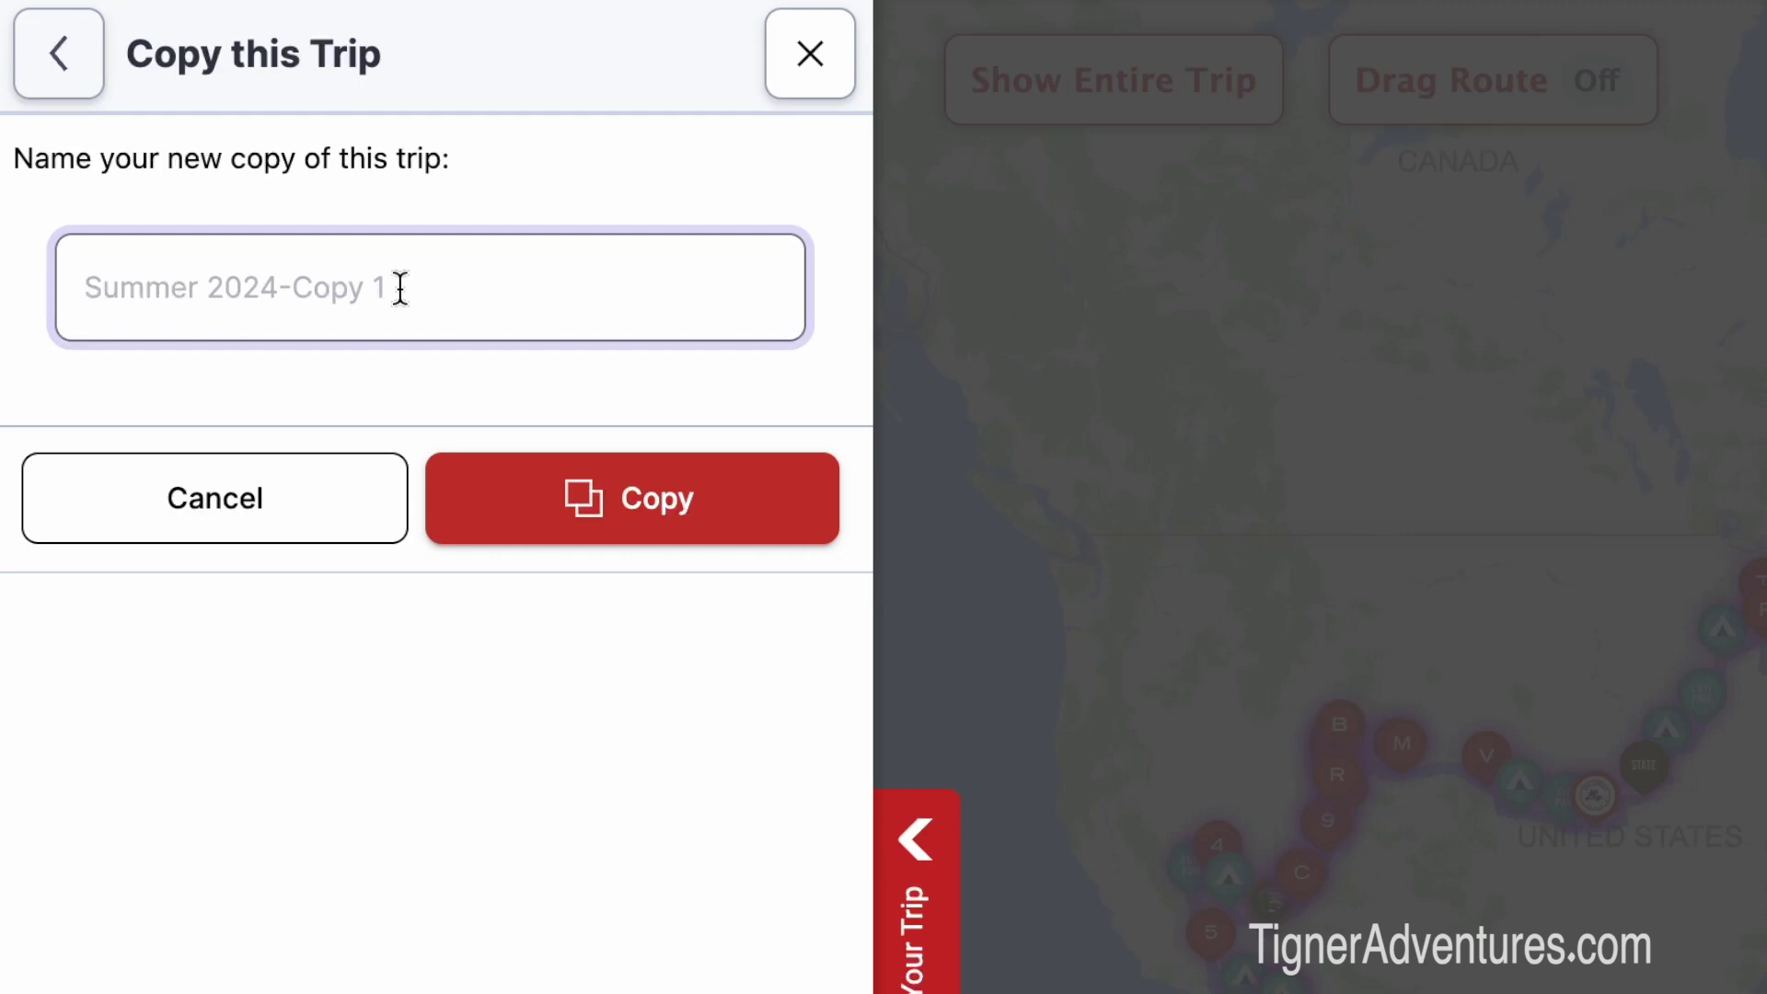
text(Backup)
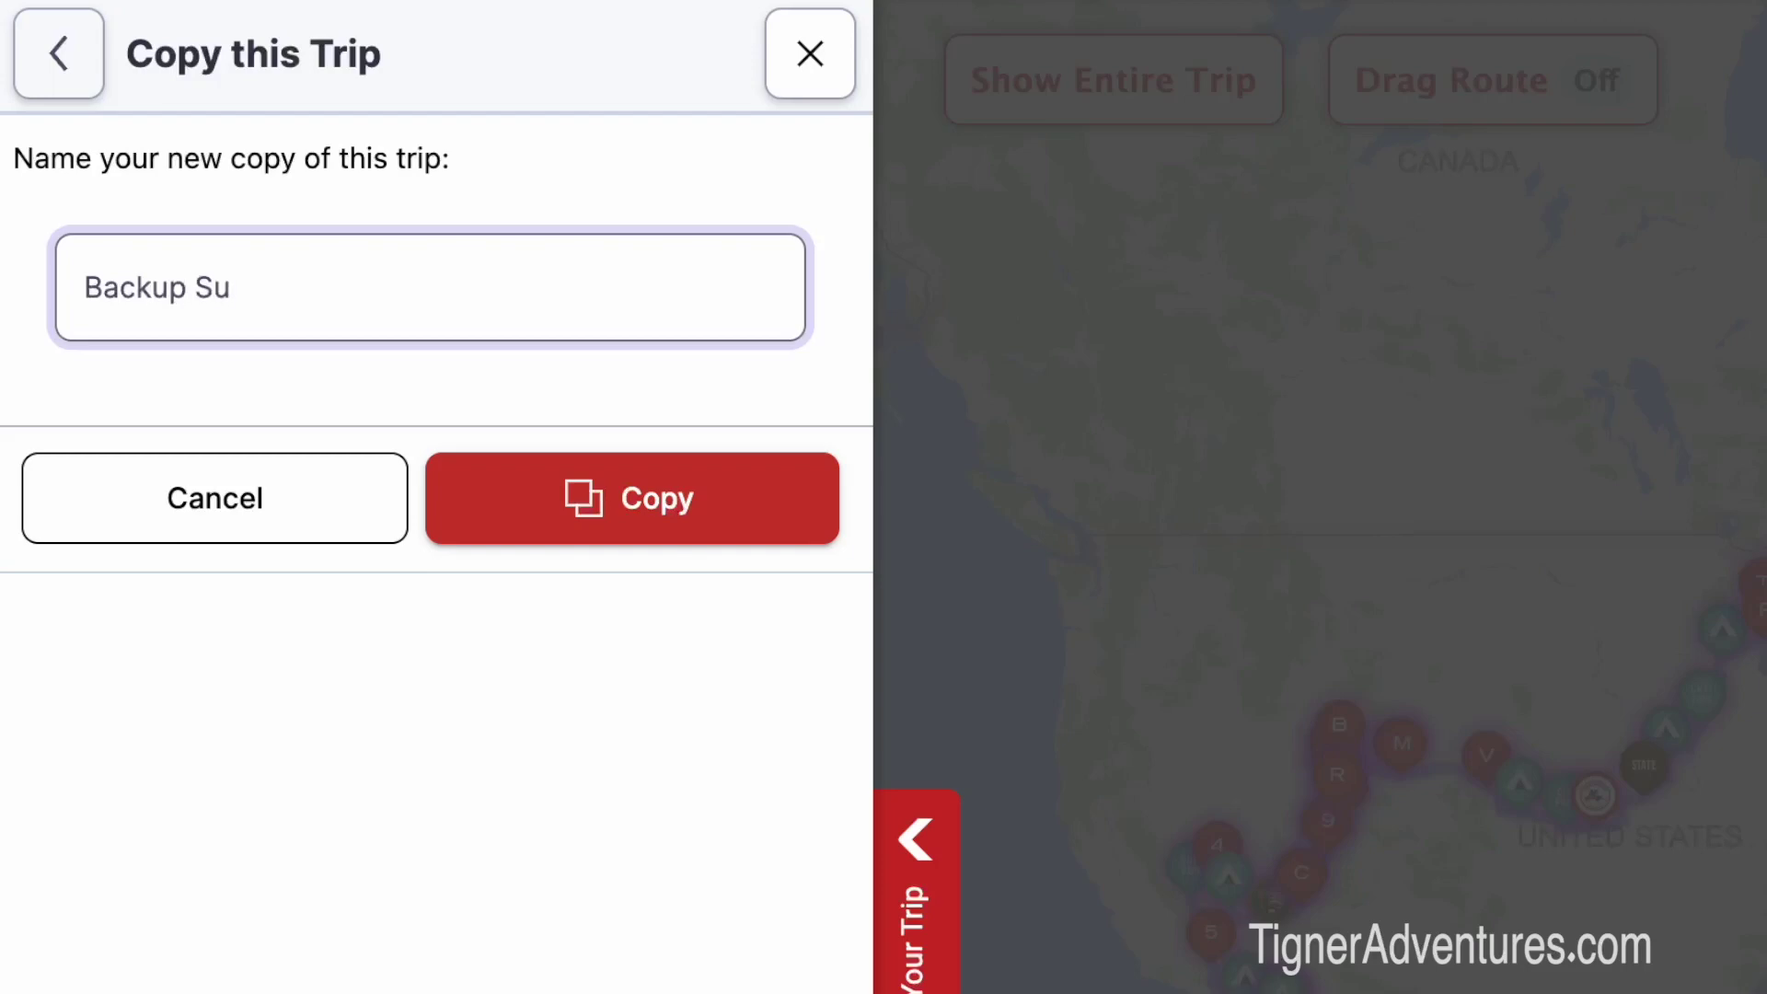
text(Summer 2024 - 1)
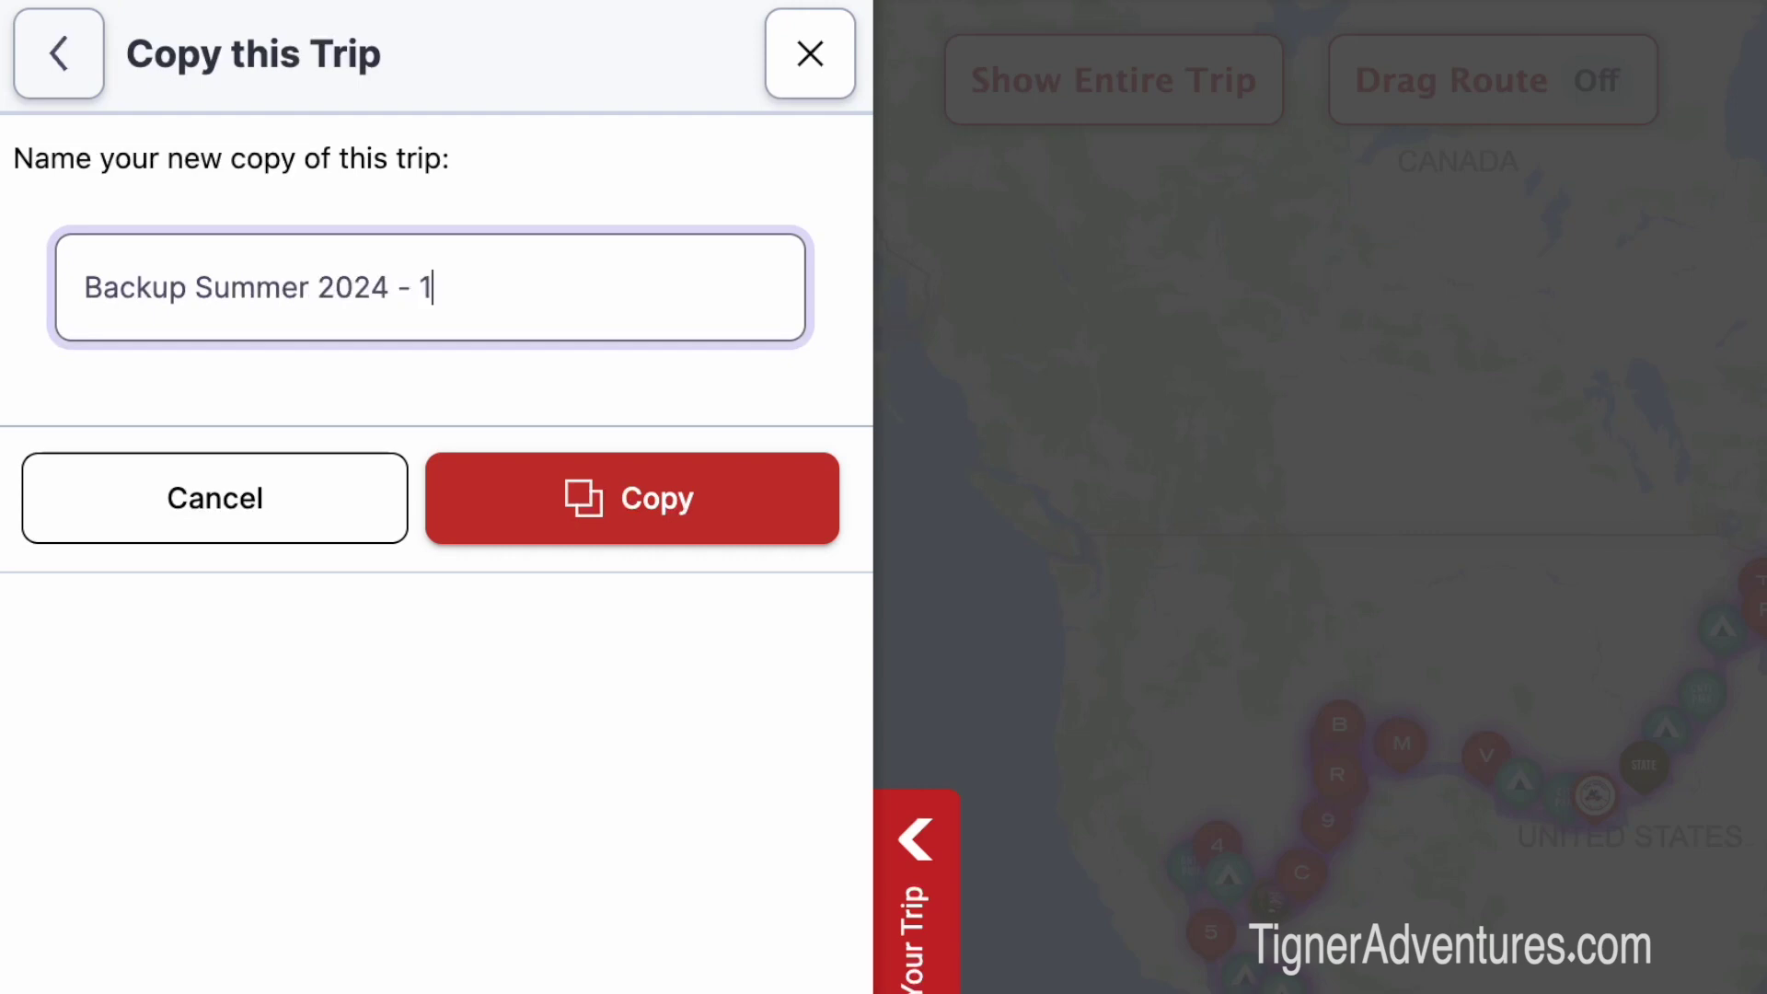
click(576, 497)
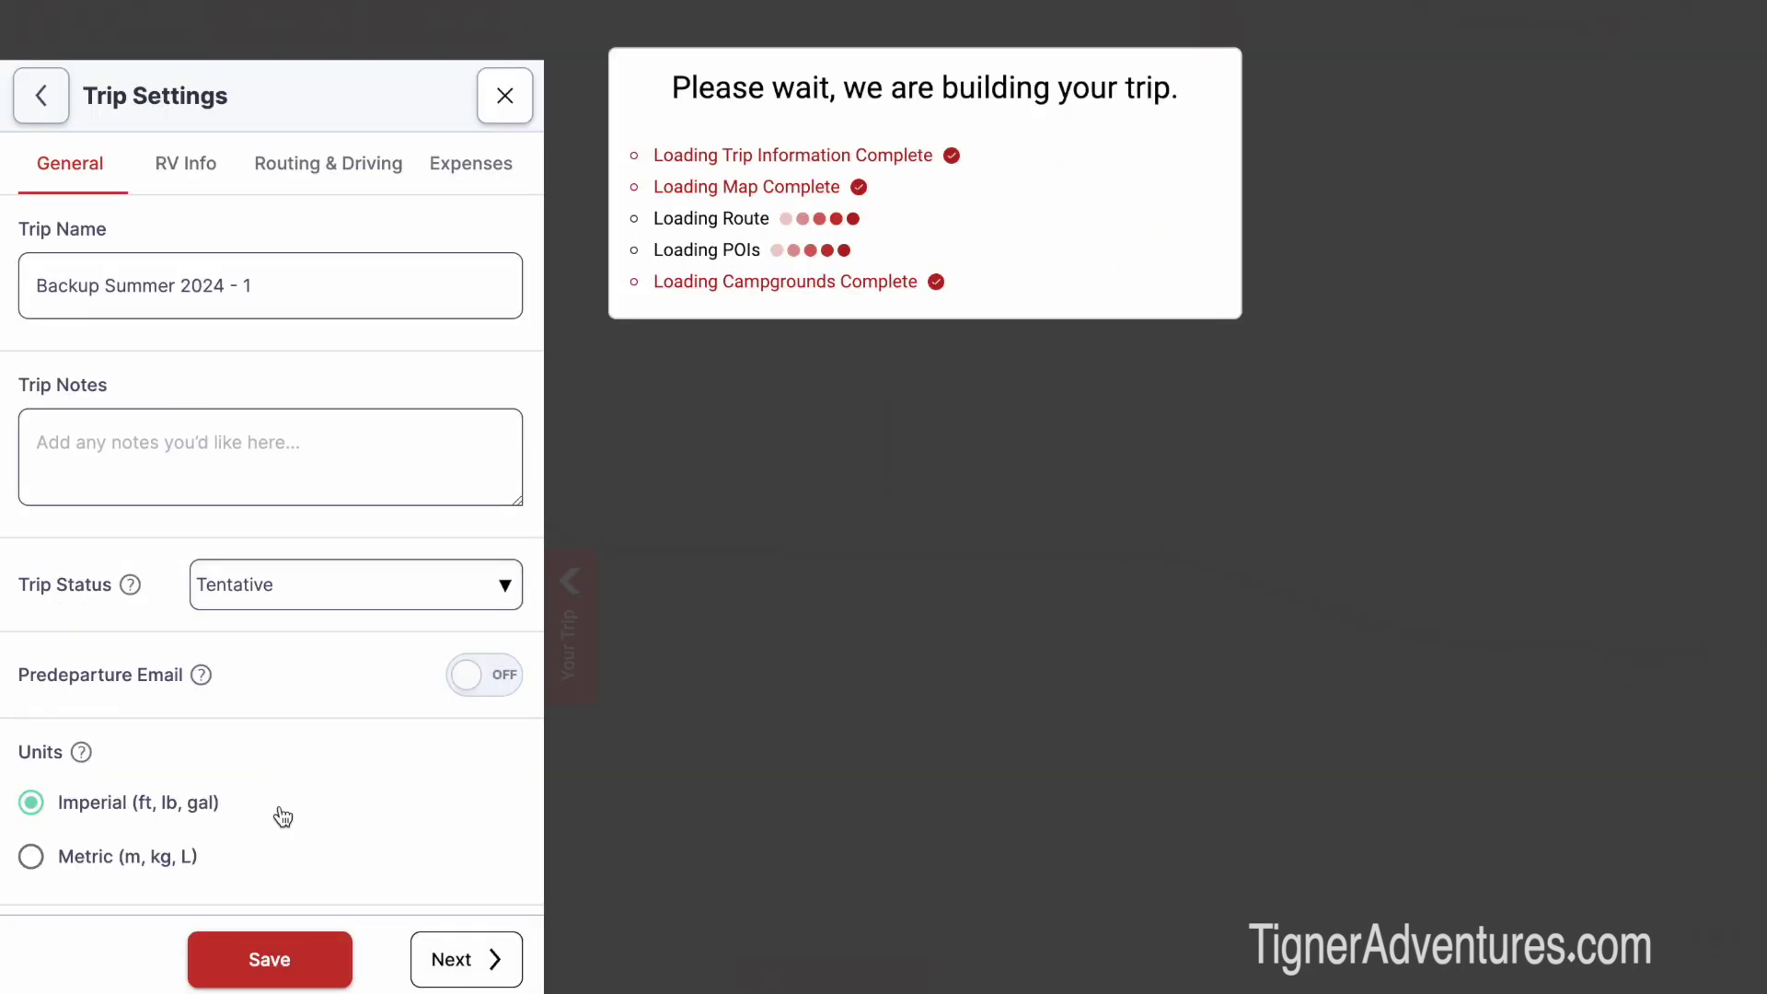
click(256, 960)
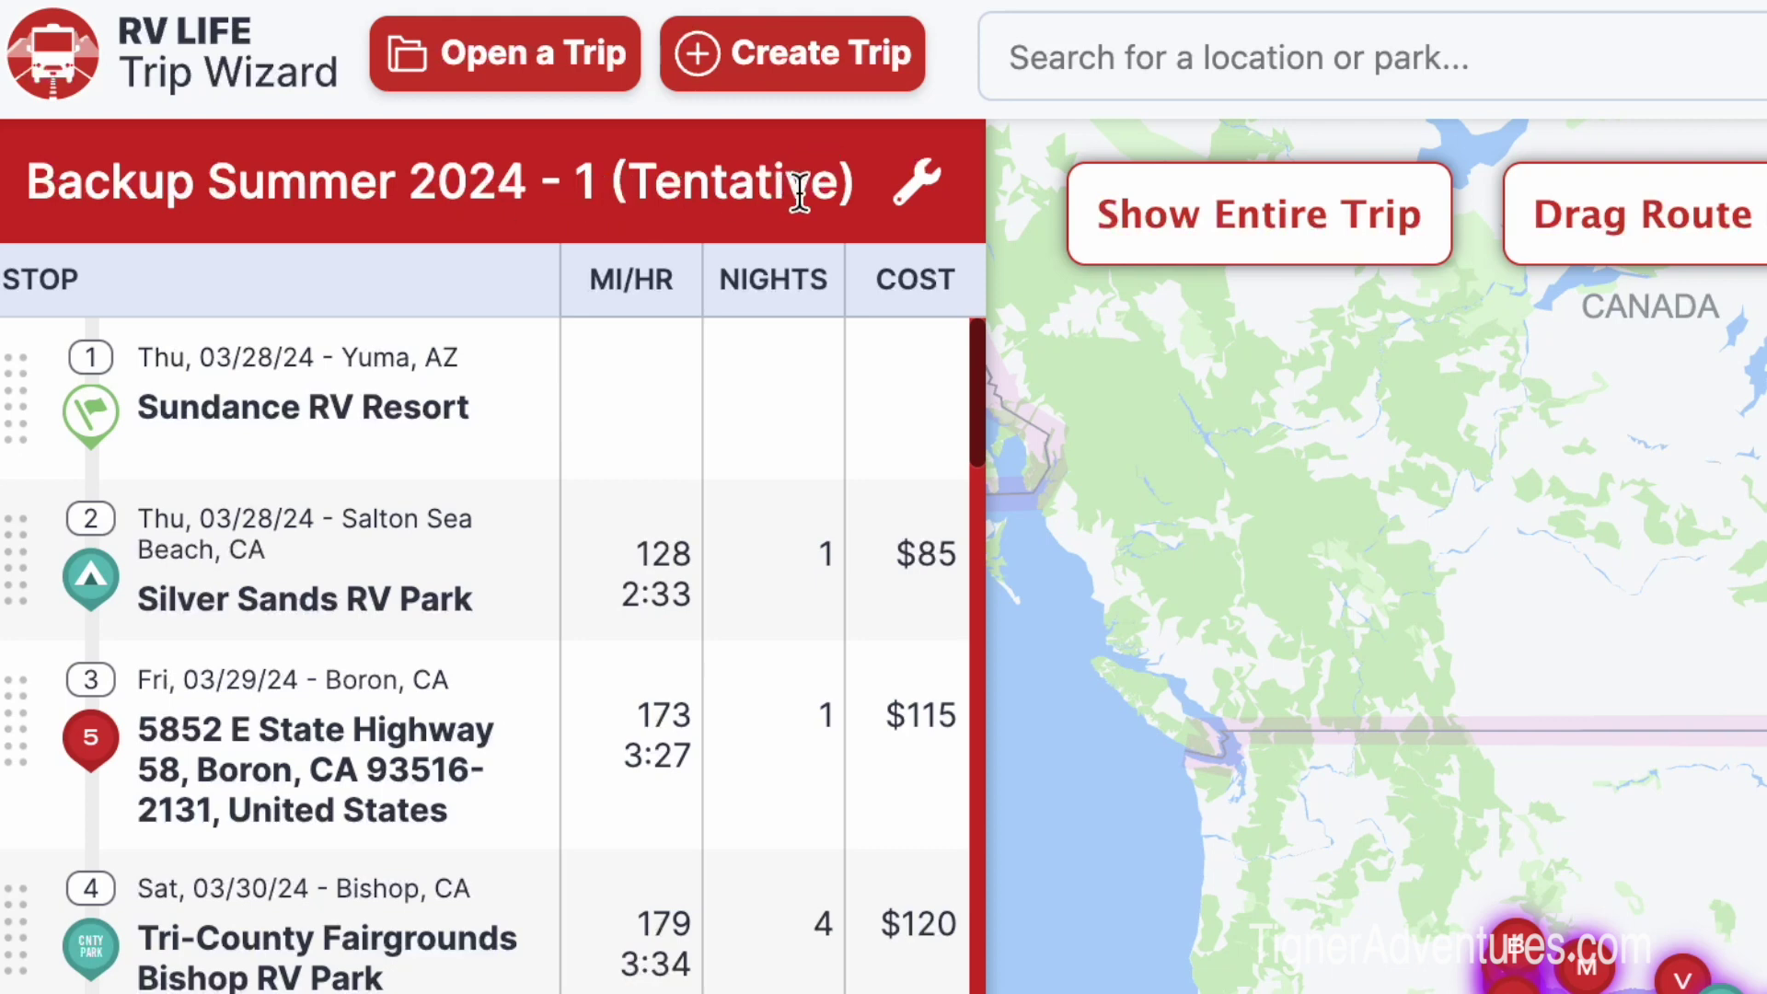
Set the trip status of Backup Summer 2024 - 1 to Active and save the trip settings.
click(917, 214)
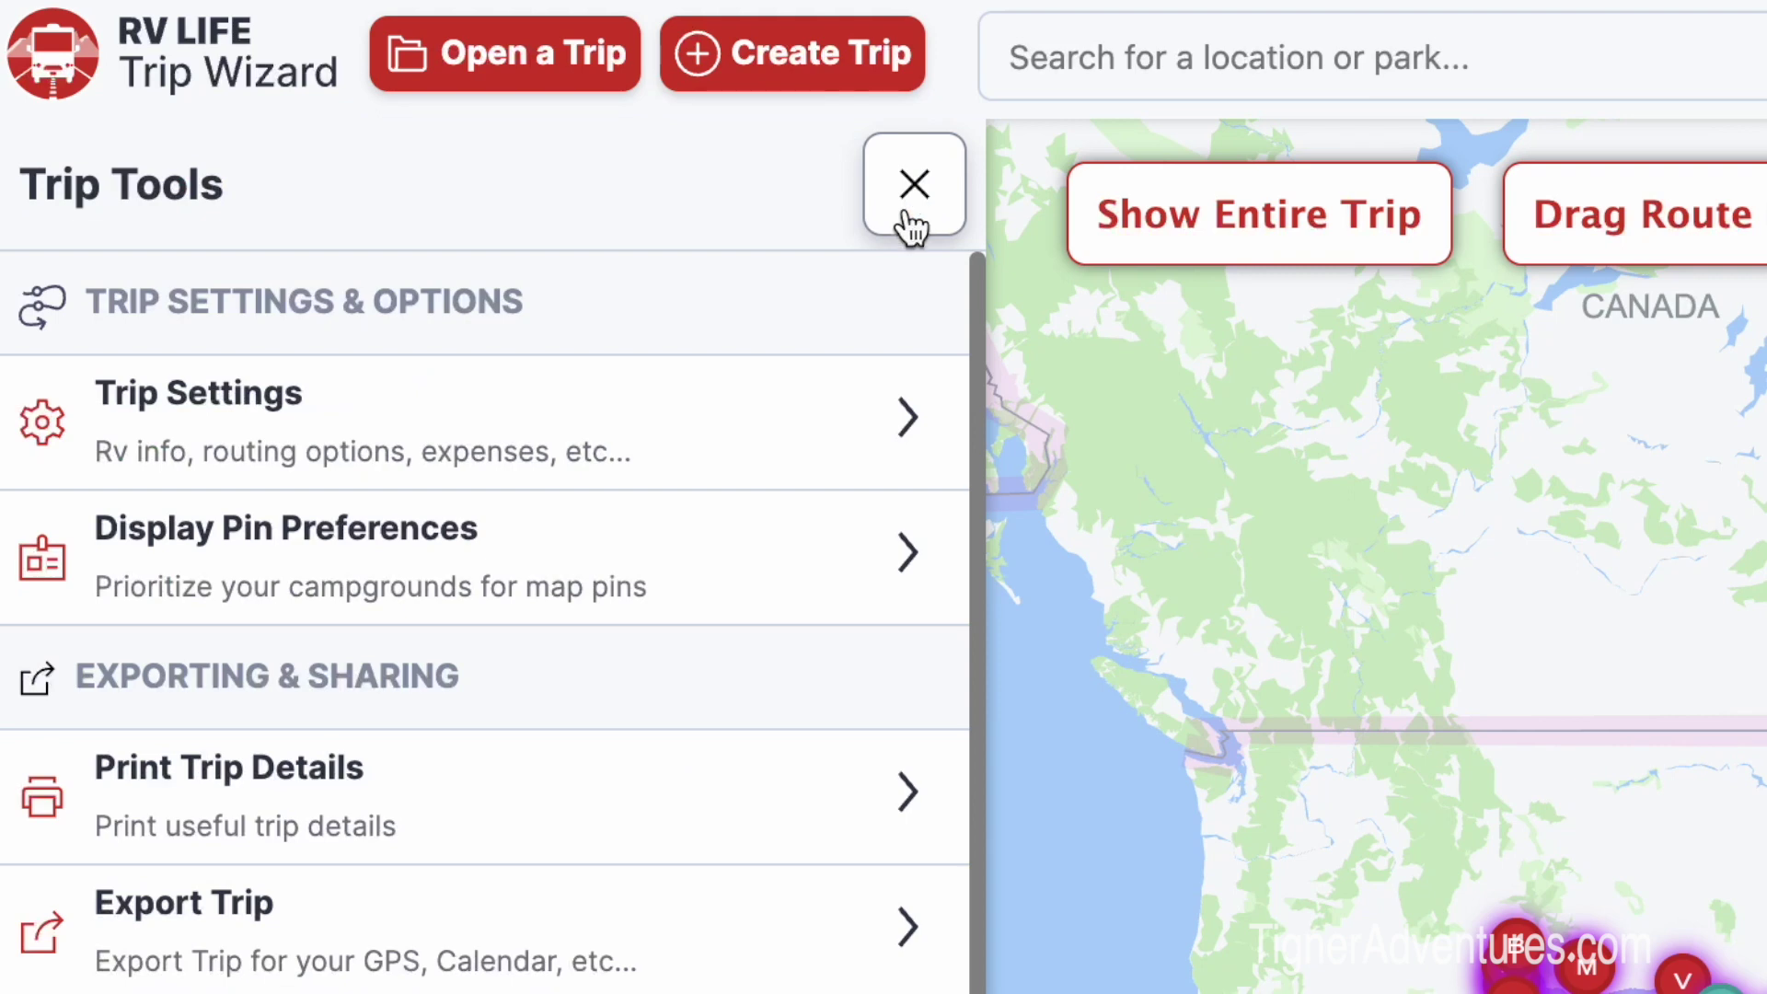
click(865, 416)
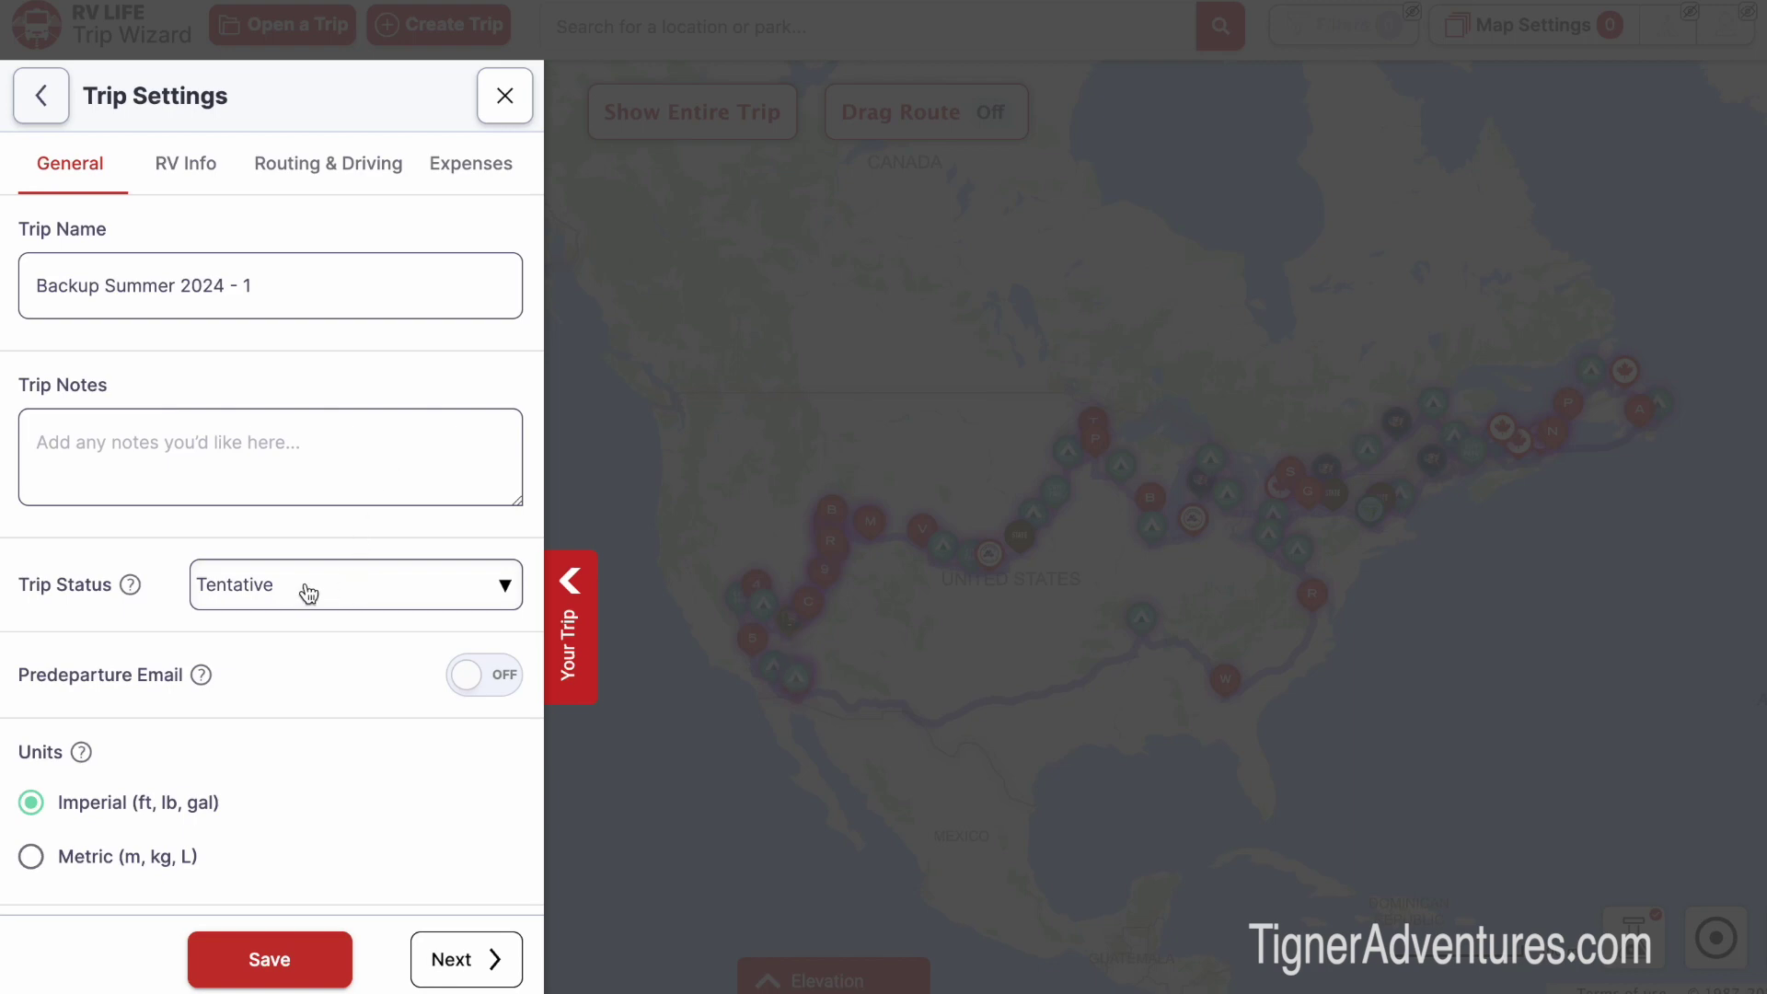
click(495, 583)
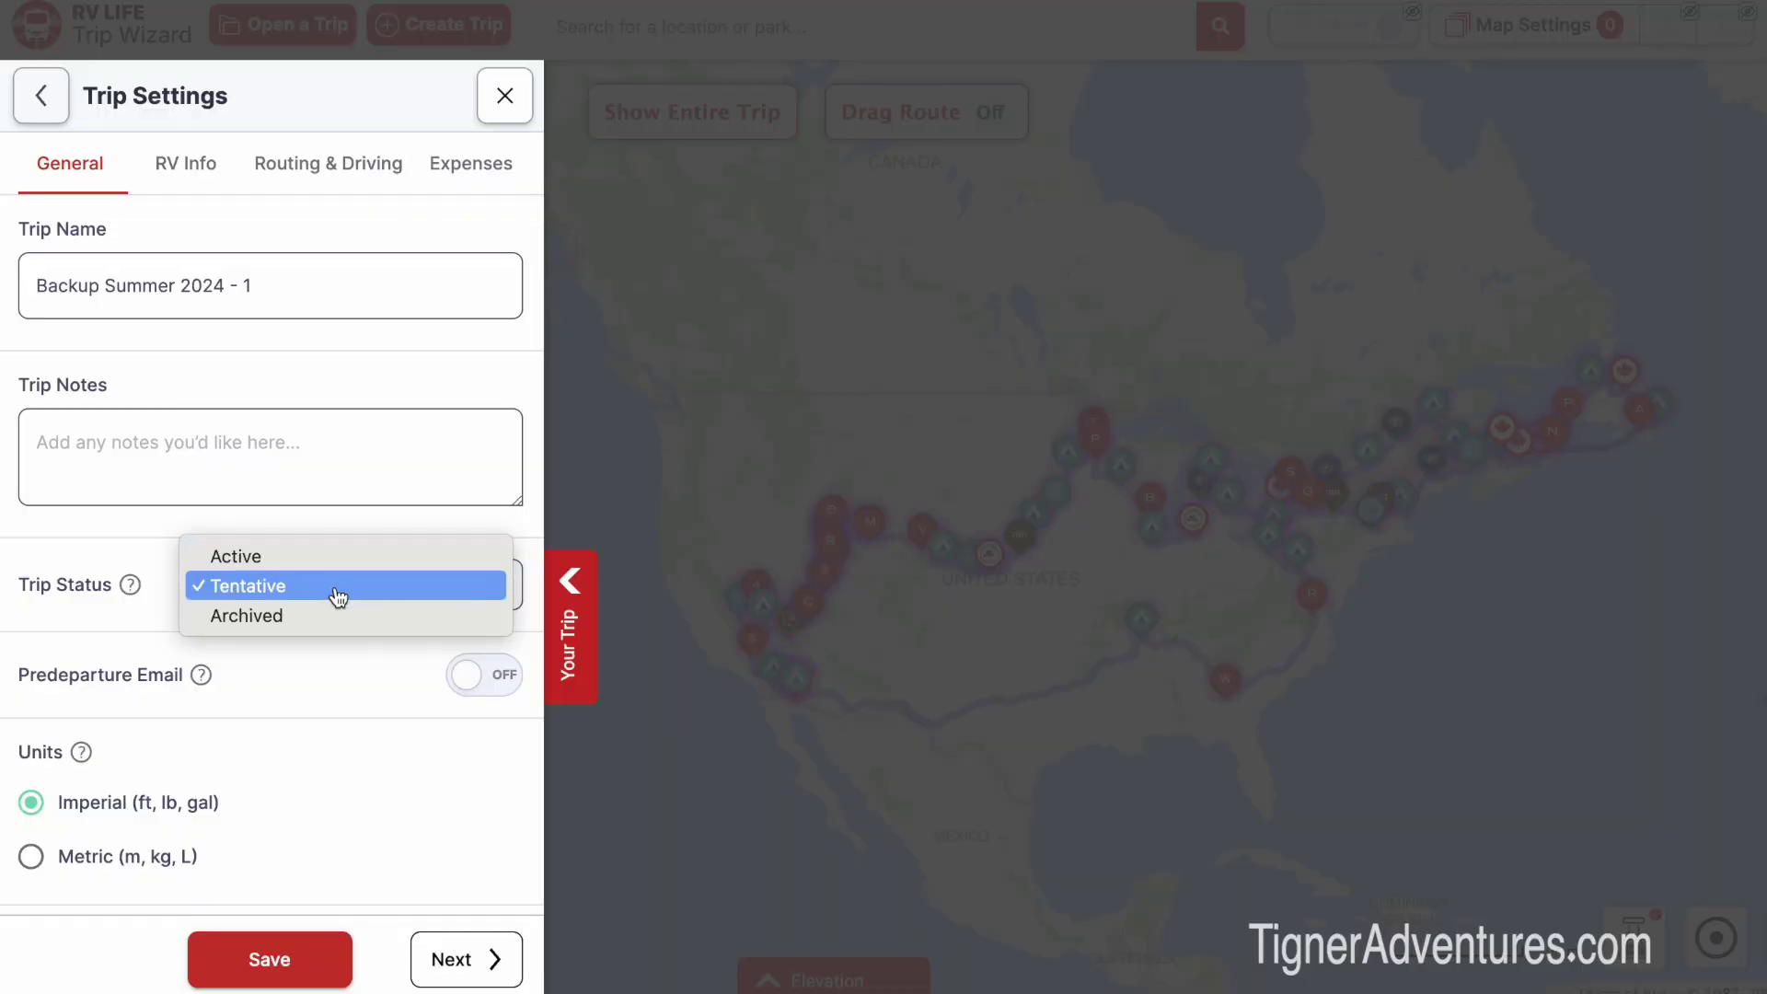
click(267, 556)
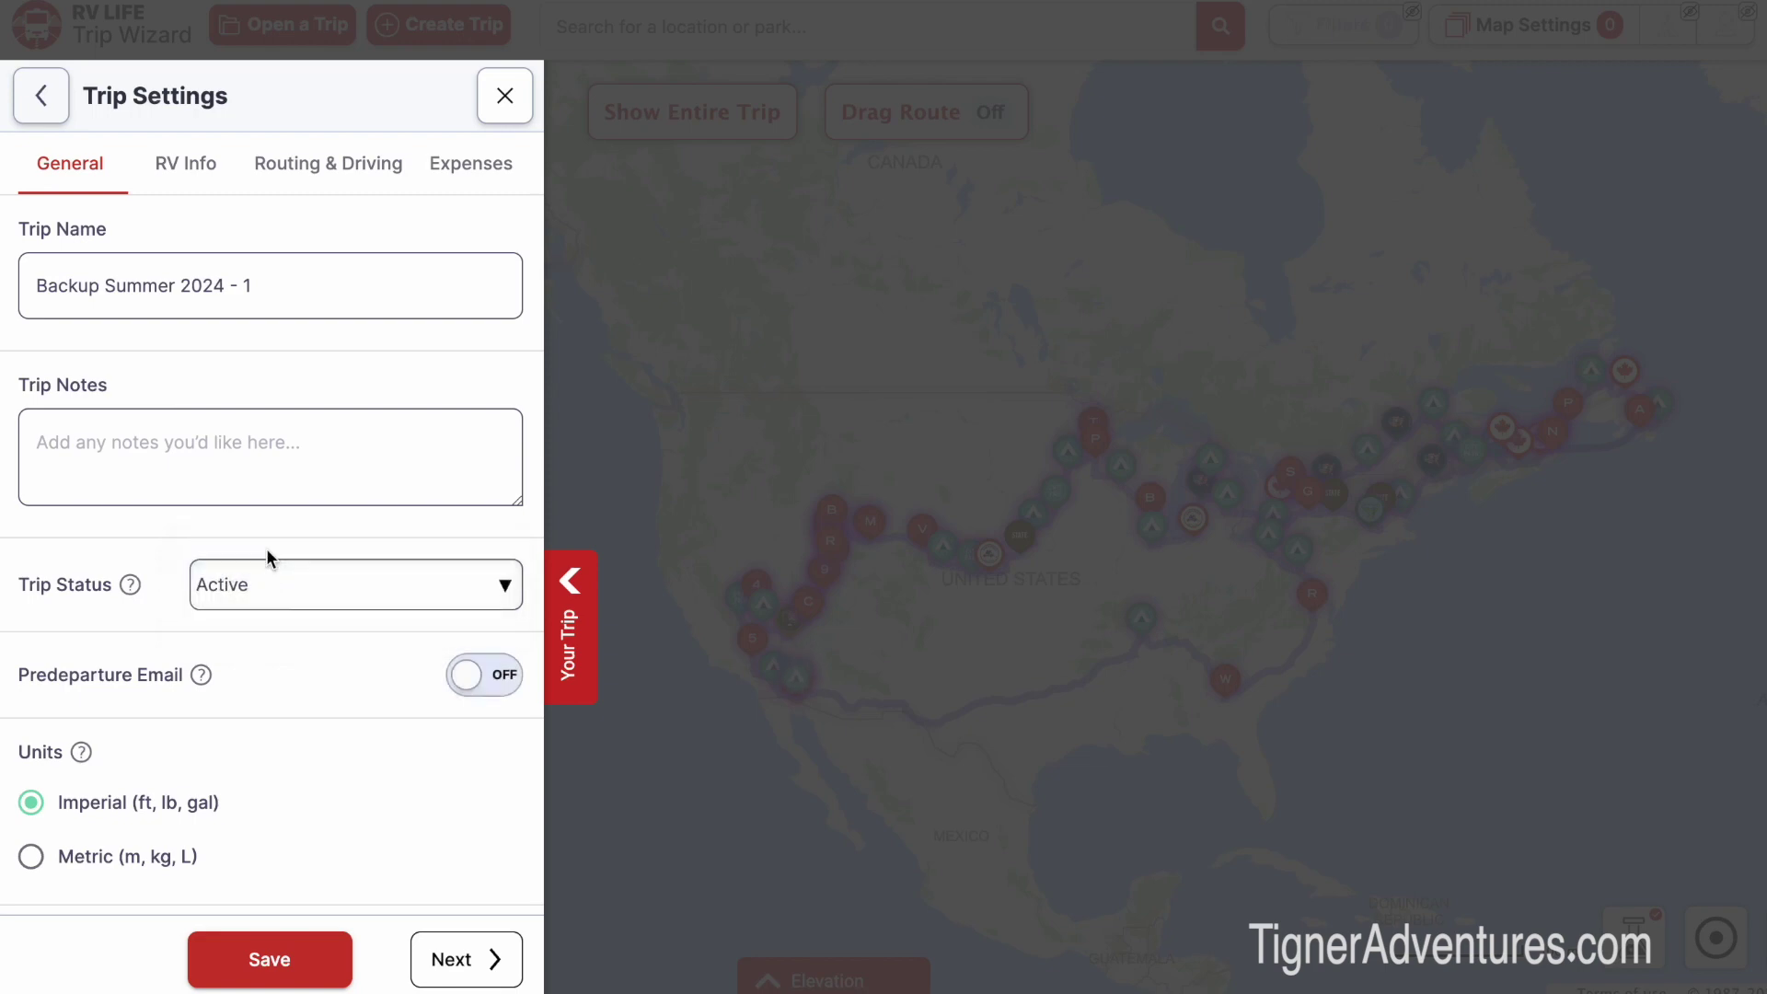
click(270, 957)
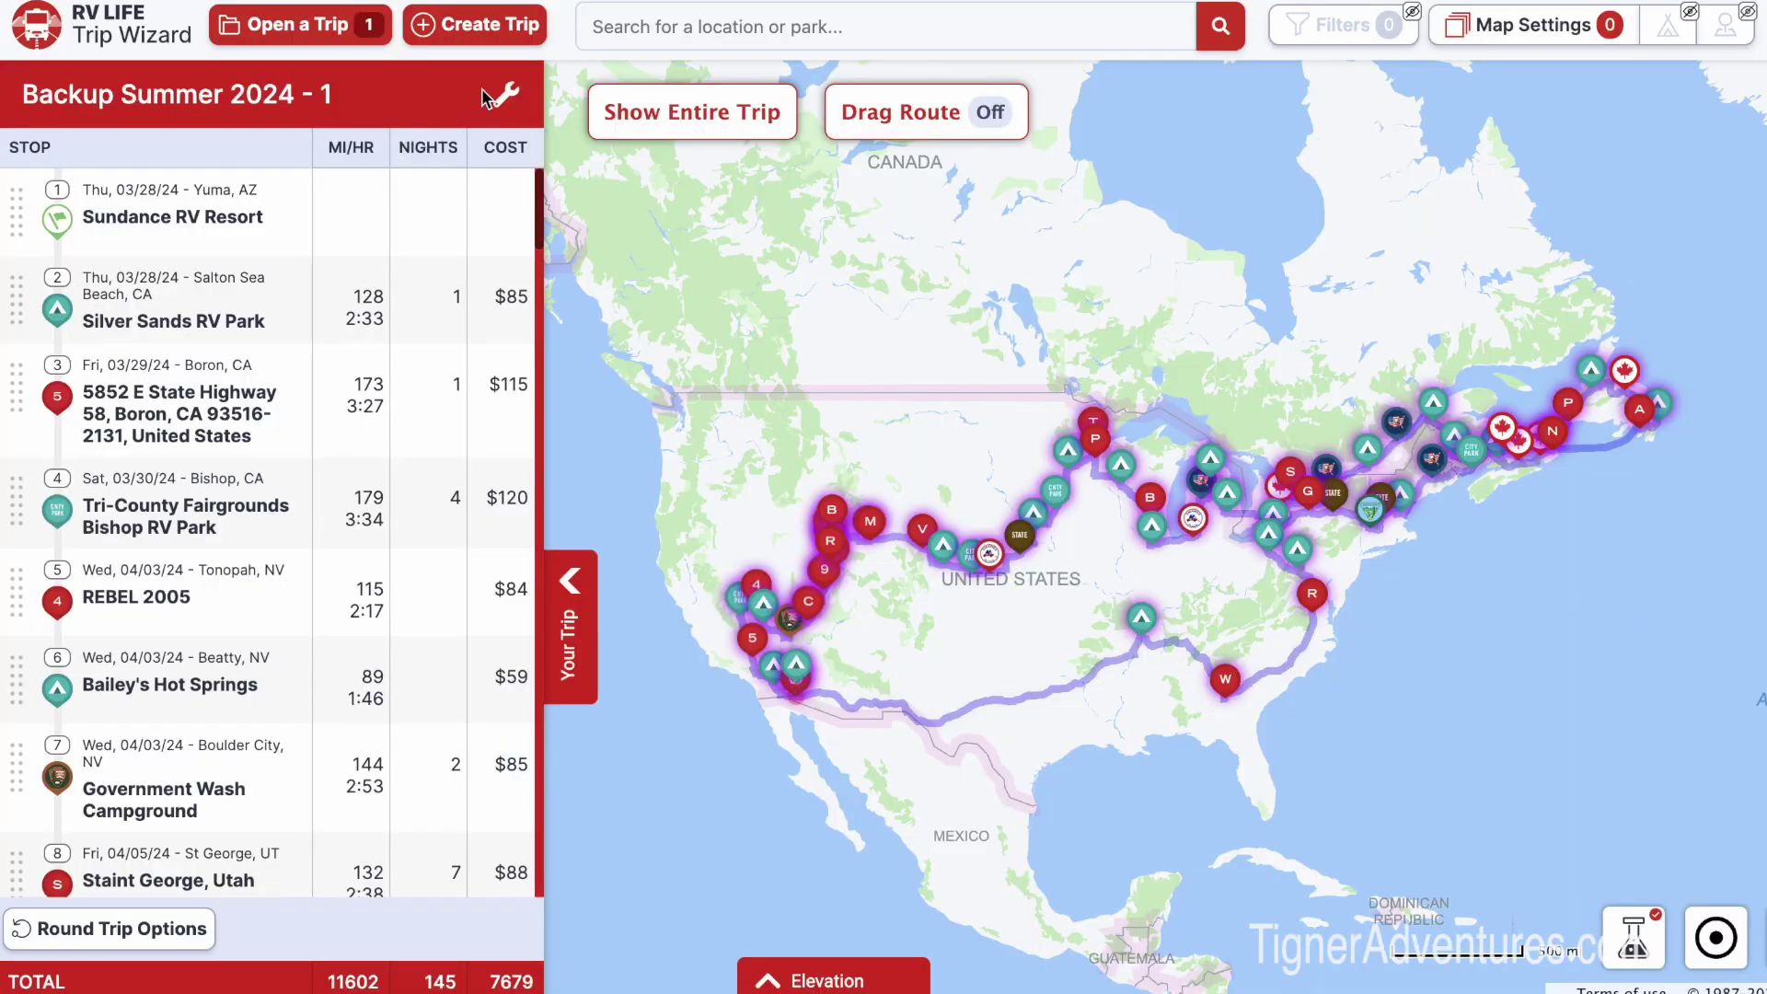
Reopen the general trip settings of Backup Summer 2024 - 1.
click(498, 96)
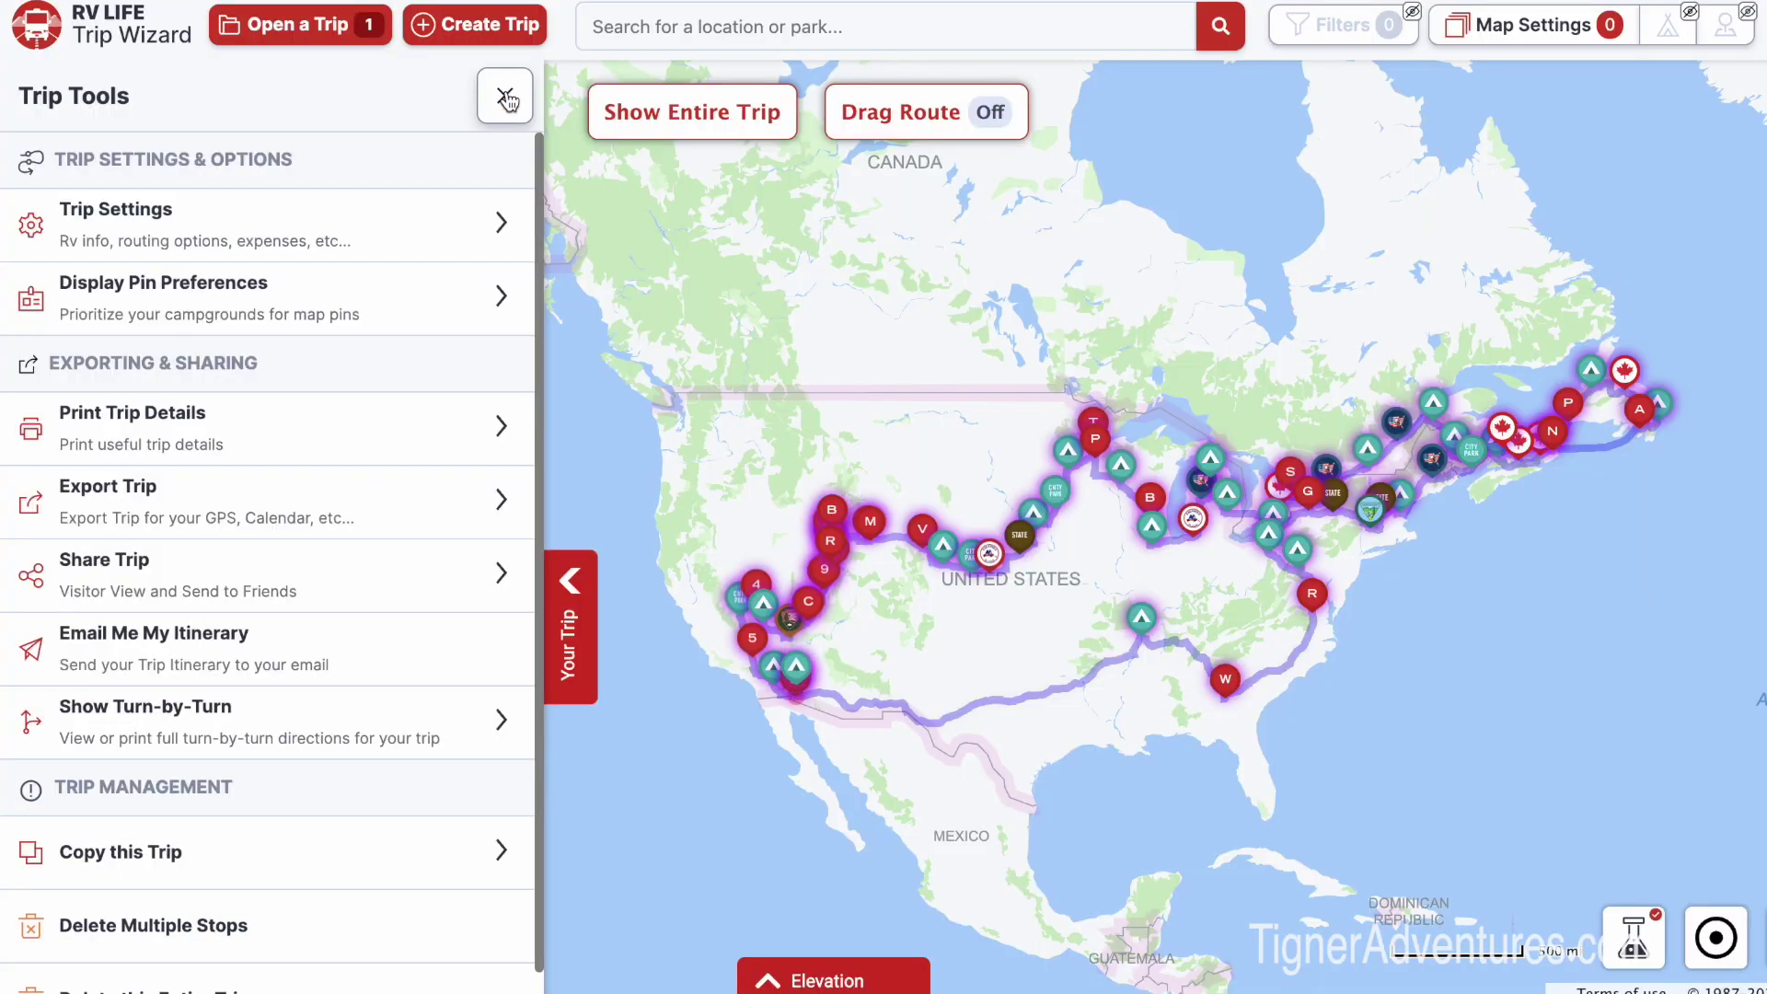
click(409, 214)
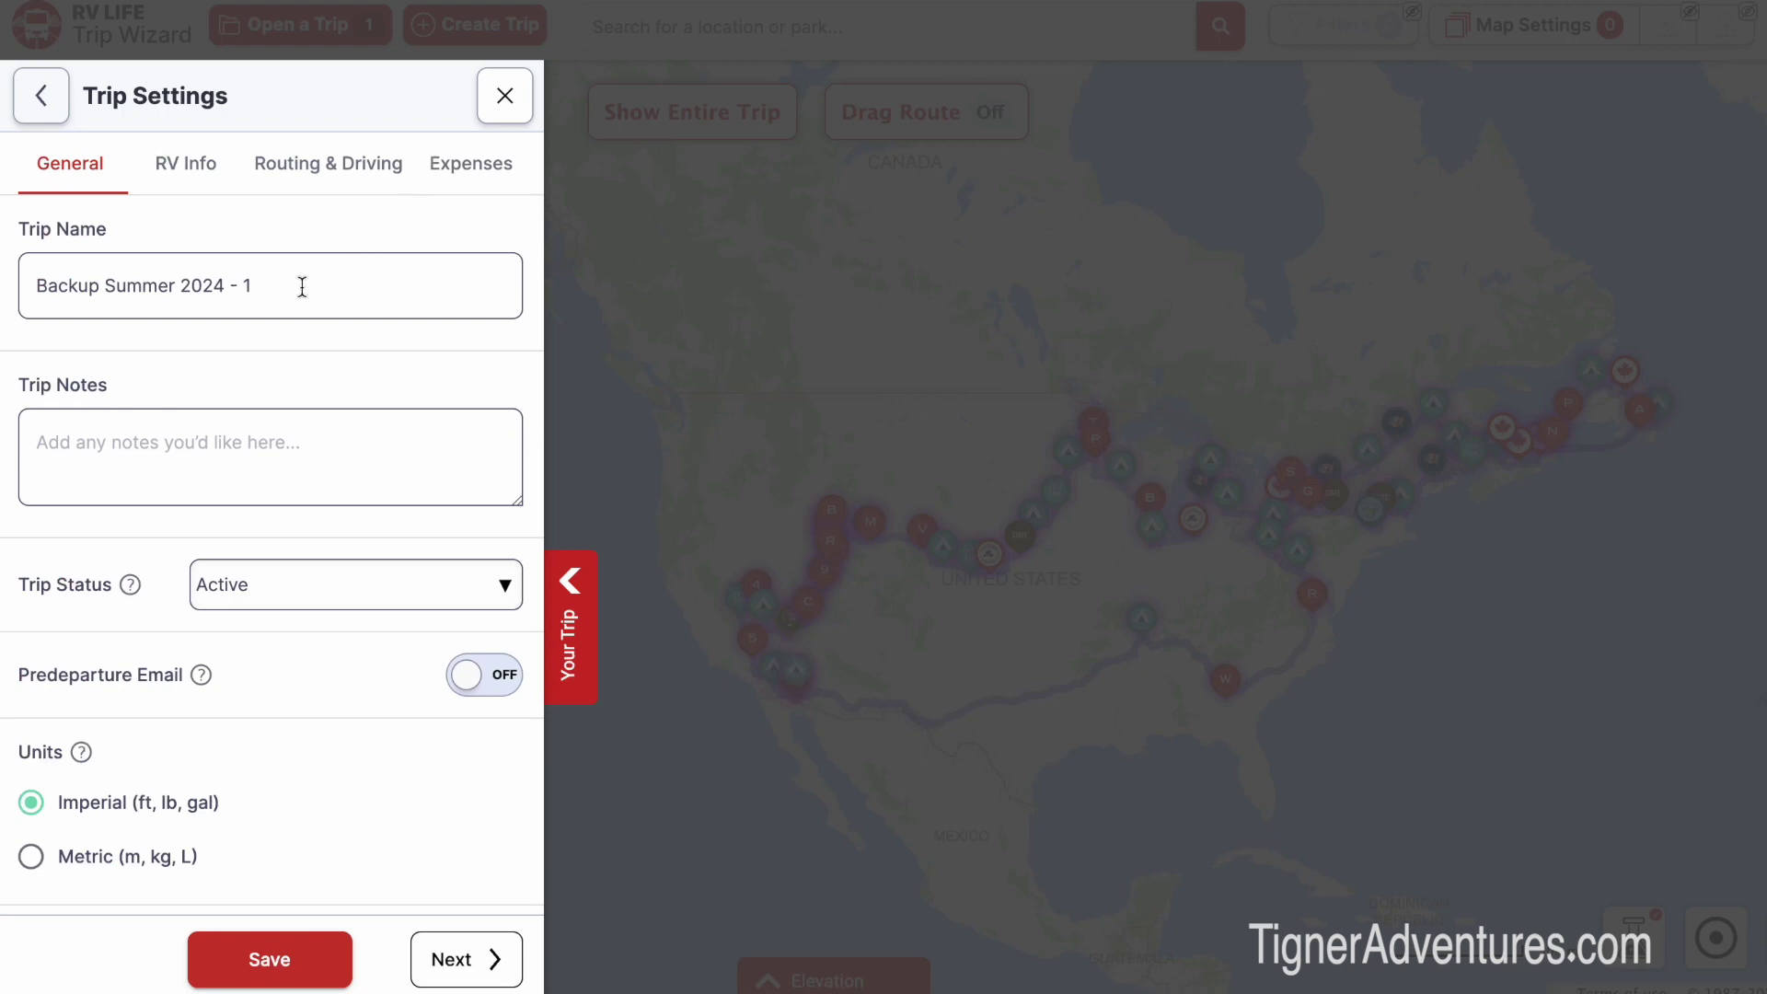